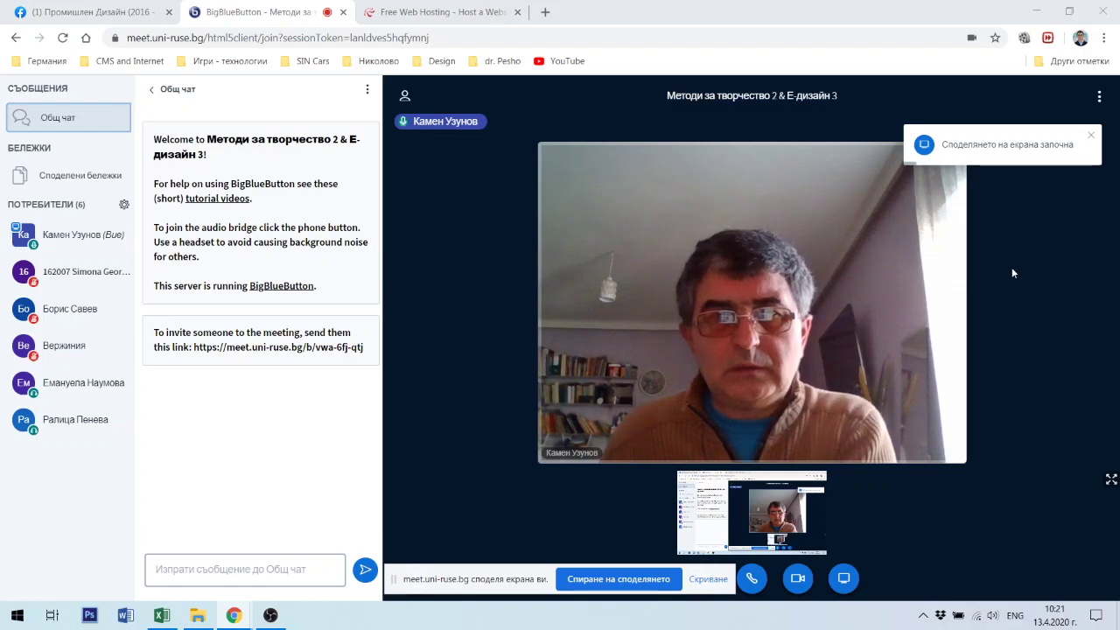
- Switch to the 000webhost page and examine its introduction and the prices of its hosting plans
click(437, 12)
scroll(359, 156, up, 5)
scroll(359, 155, up, 3)
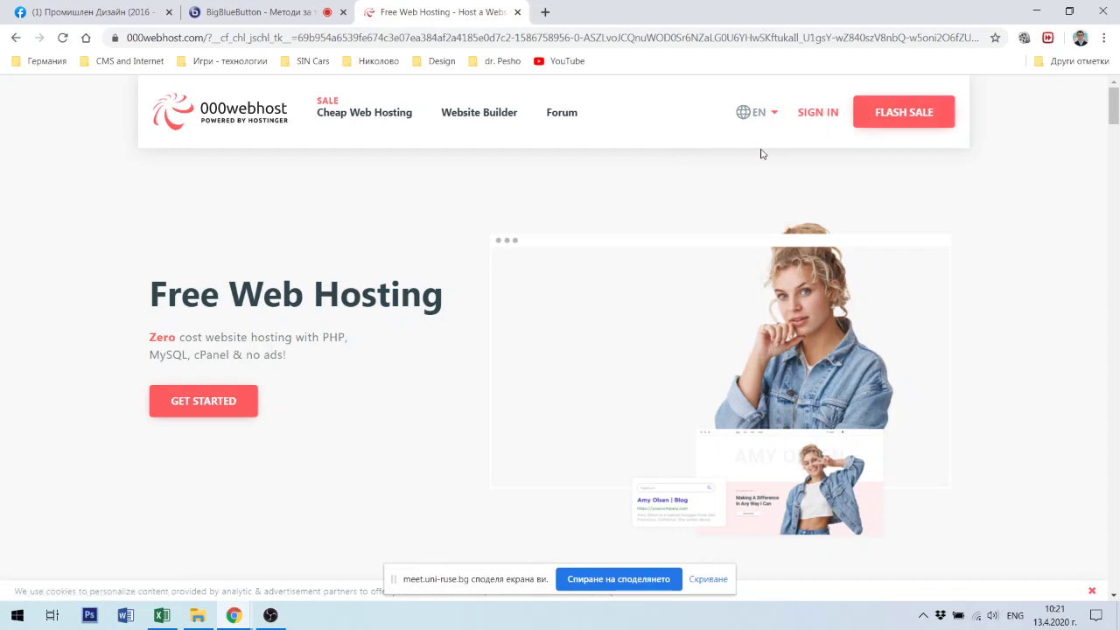
scroll(281, 408, down, 1)
scroll(262, 297, up, 1)
scroll(282, 370, down, 2)
scroll(330, 358, down, 3)
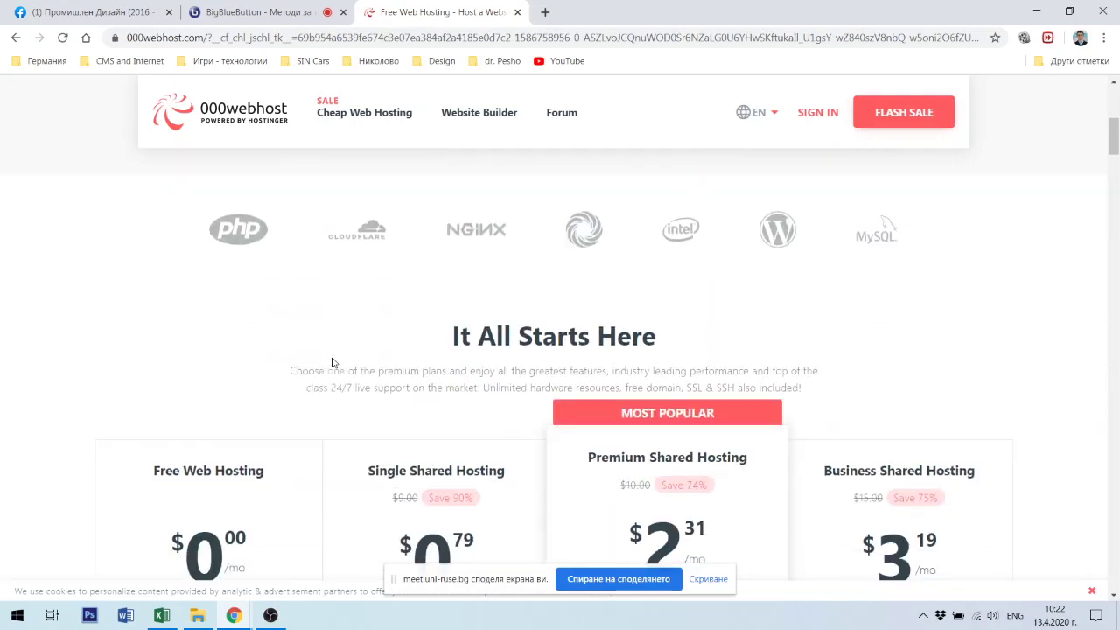
scroll(331, 363, down, 2)
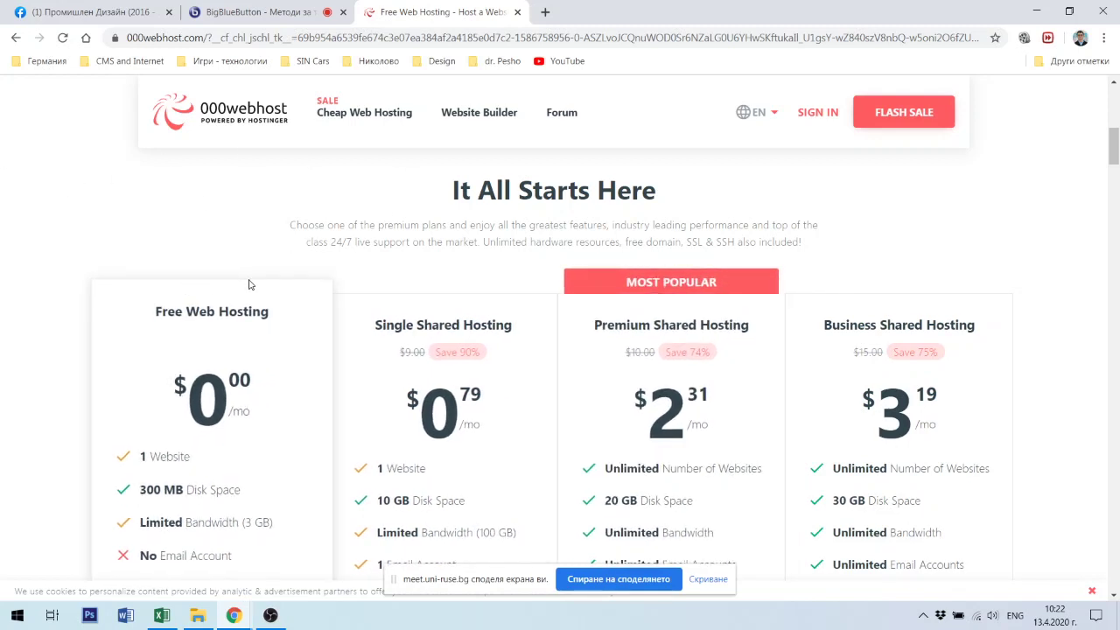
scroll(252, 284, down, 1)
scroll(175, 295, up, 2)
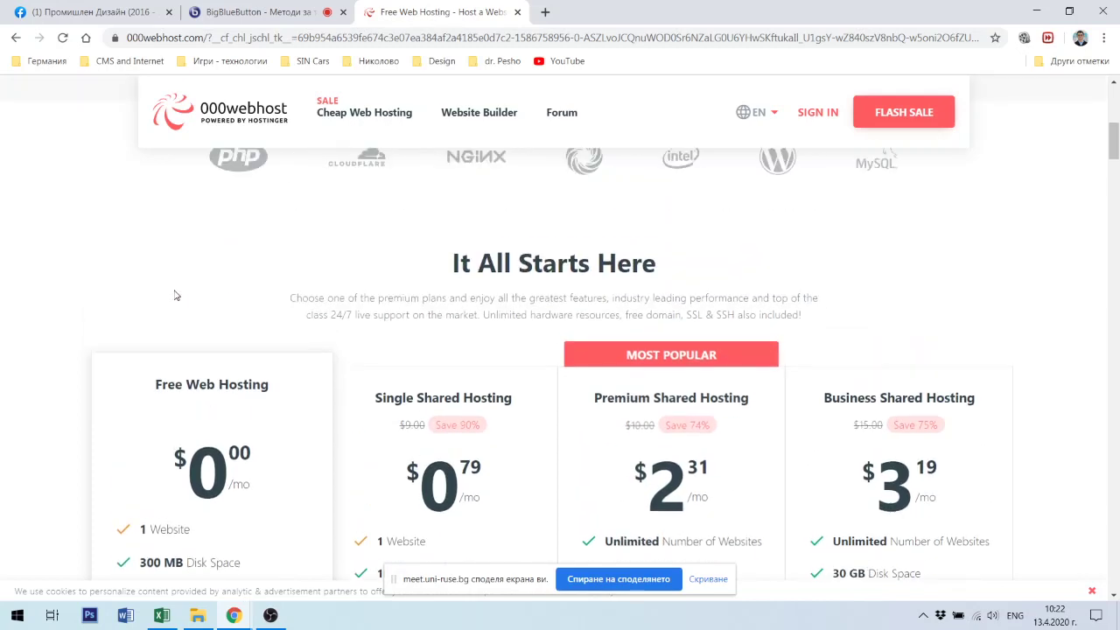
scroll(569, 447, down, 1)
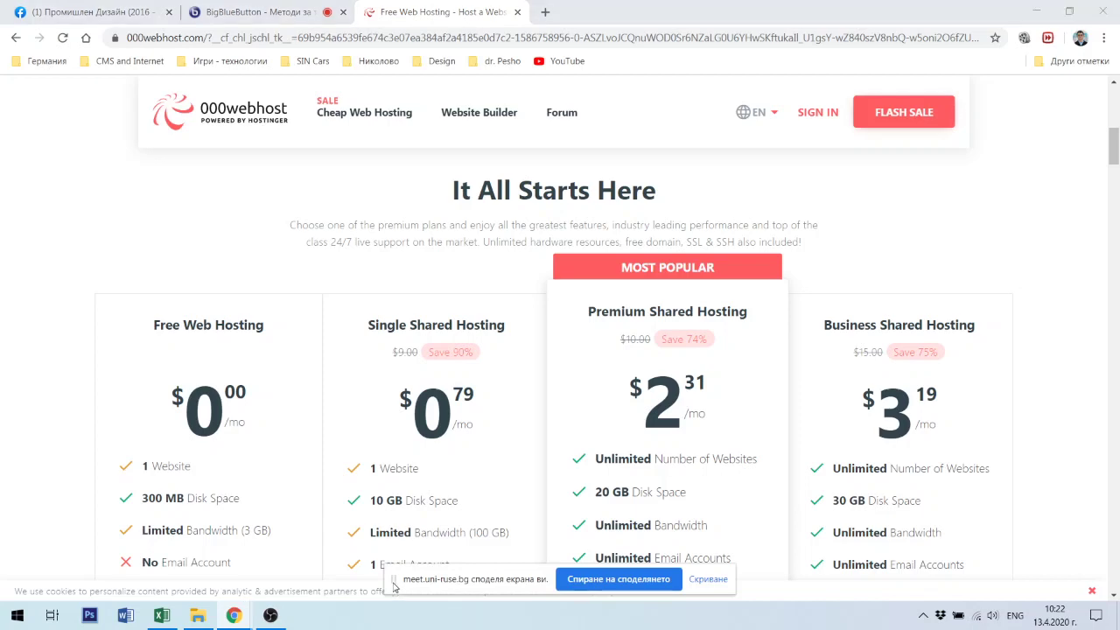
- Compare the feature lists of the Free, Single, Premium and Business hosting plans on 000webhost
scroll(186, 366, down, 3)
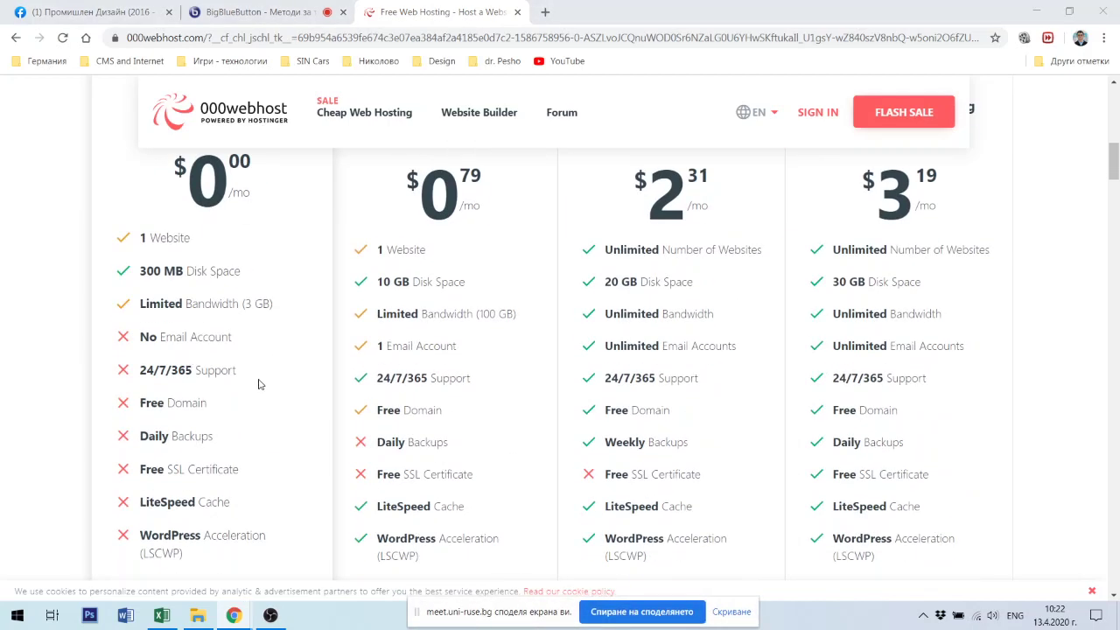
scroll(253, 380, up, 3)
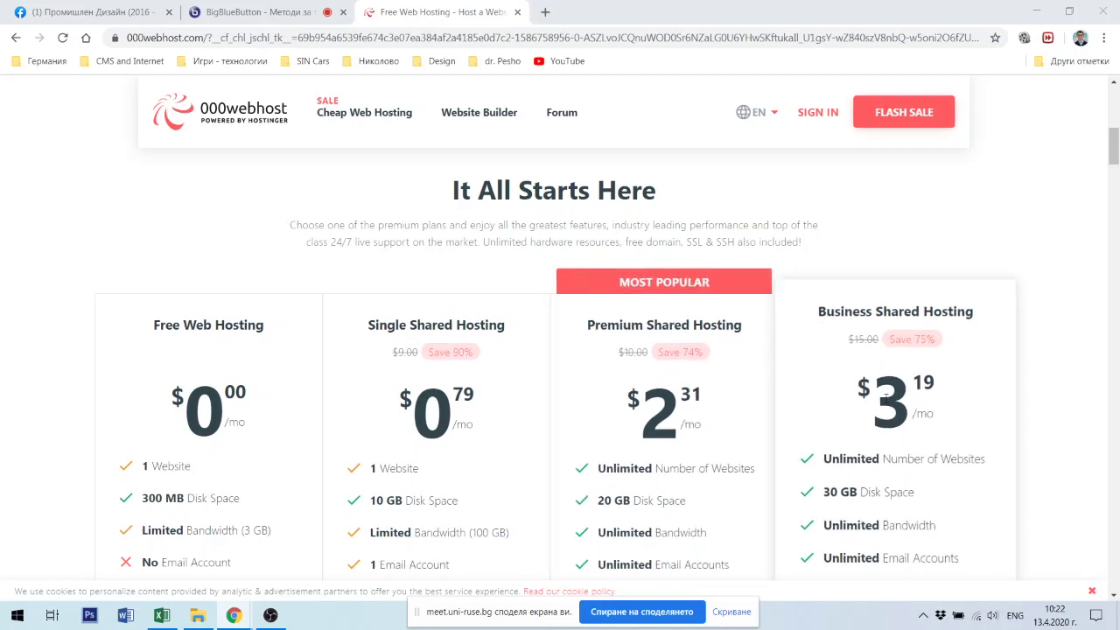
scroll(284, 439, down, 3)
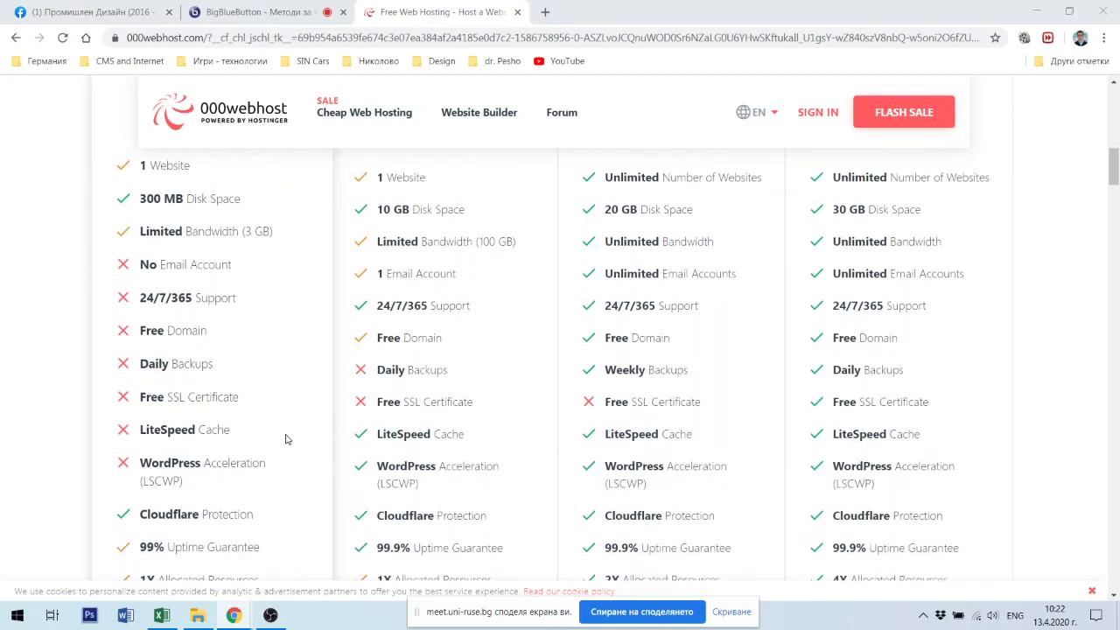
scroll(286, 439, down, 2)
scroll(287, 440, down, 1)
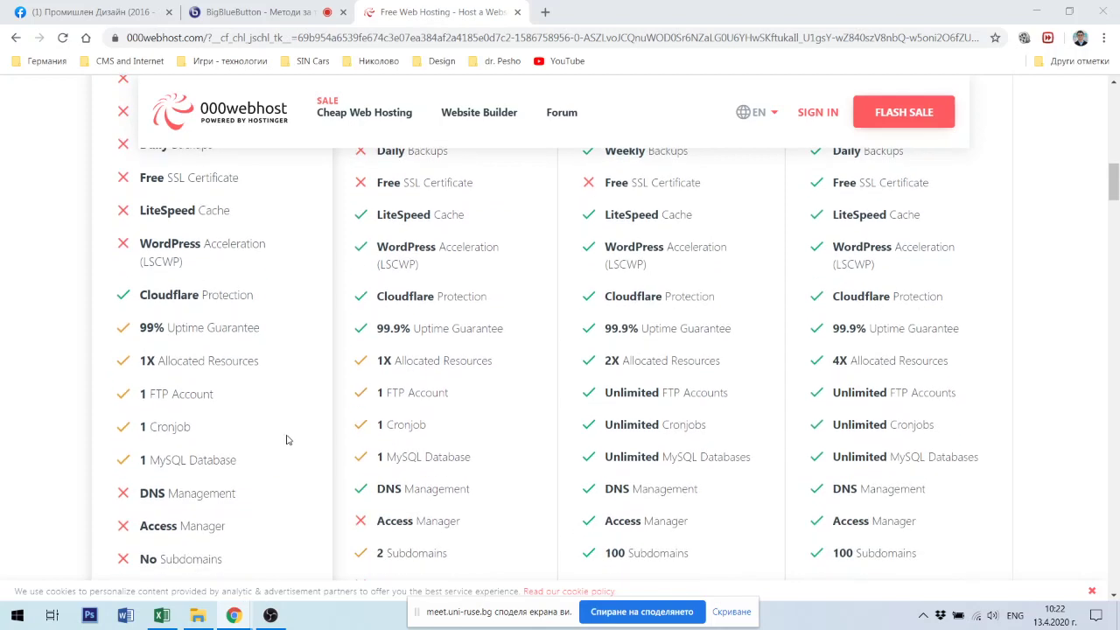
scroll(287, 439, up, 1)
scroll(306, 443, up, 6)
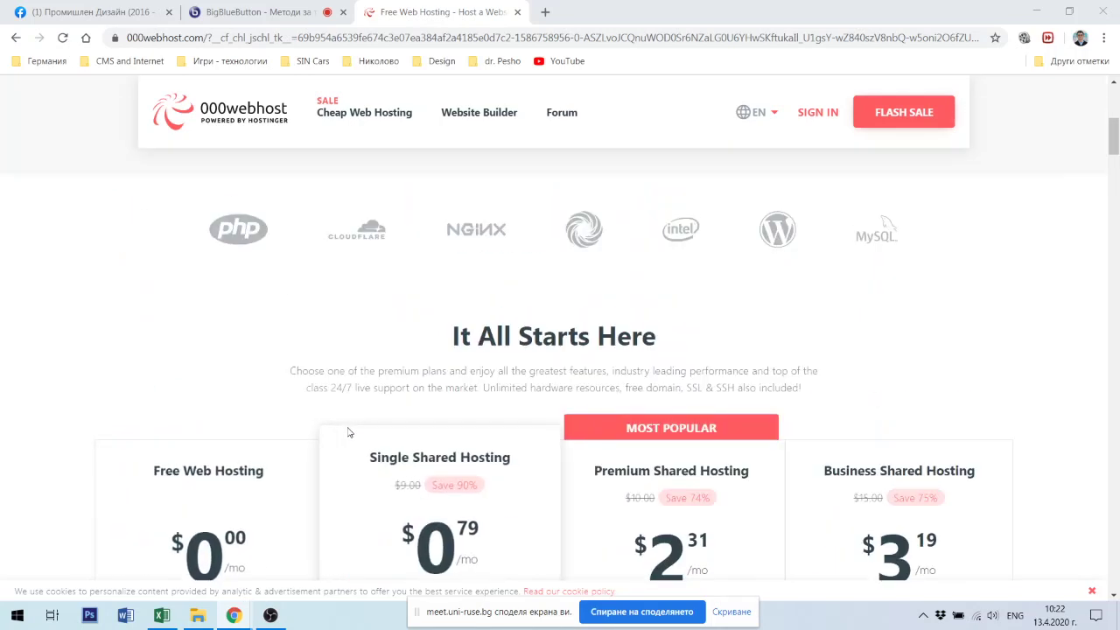
scroll(348, 432, down, 2)
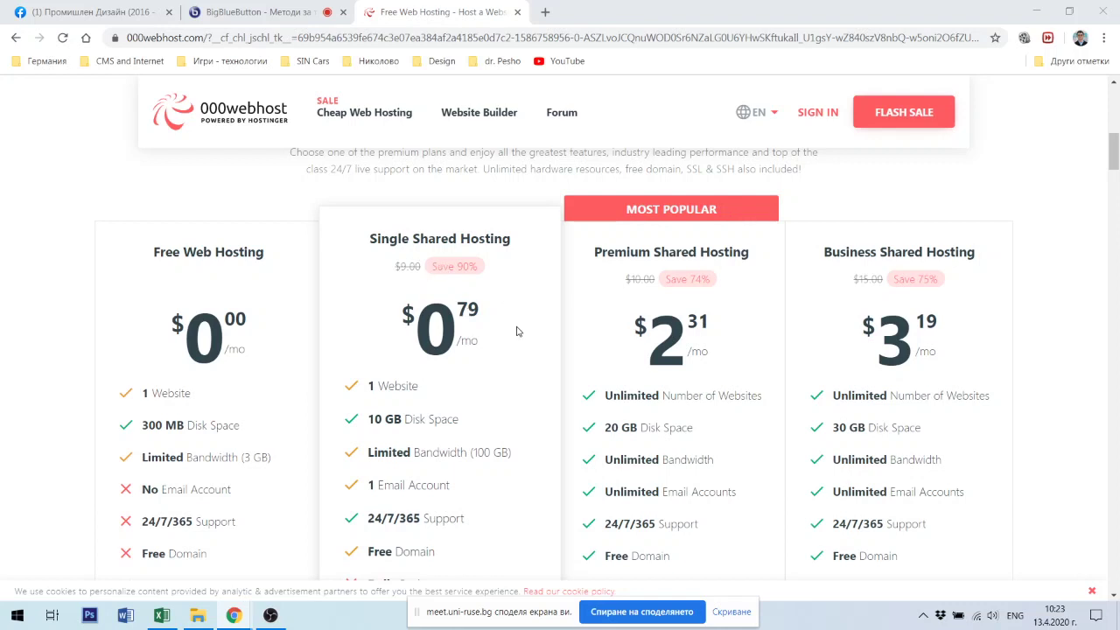
scroll(516, 331, down, 1)
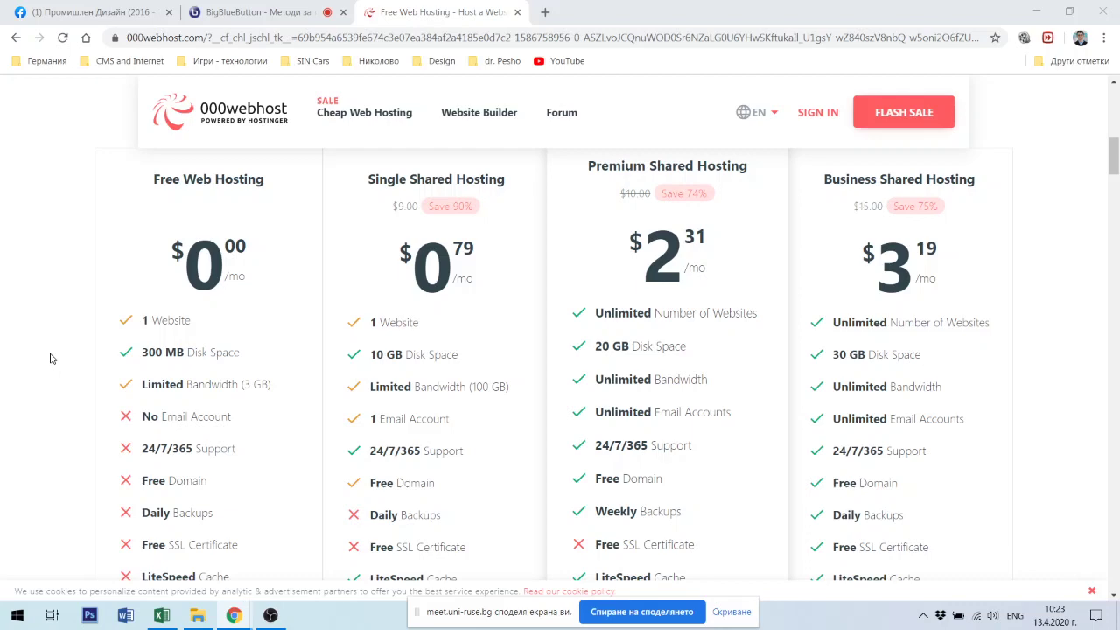
scroll(50, 359, down, 1)
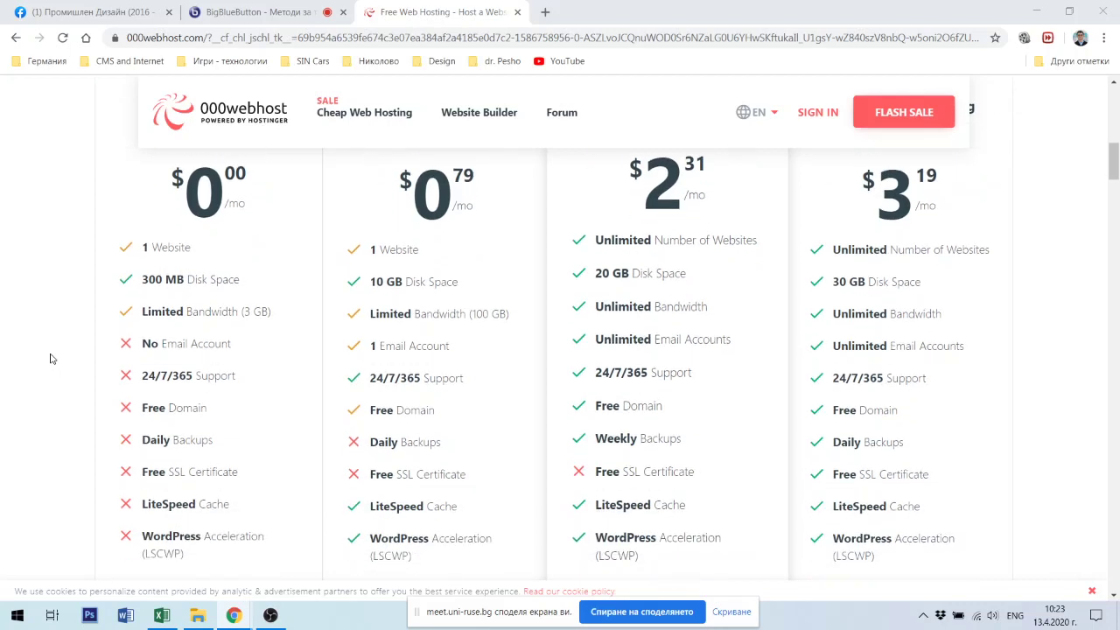
scroll(50, 359, down, 1)
scroll(50, 359, up, 3)
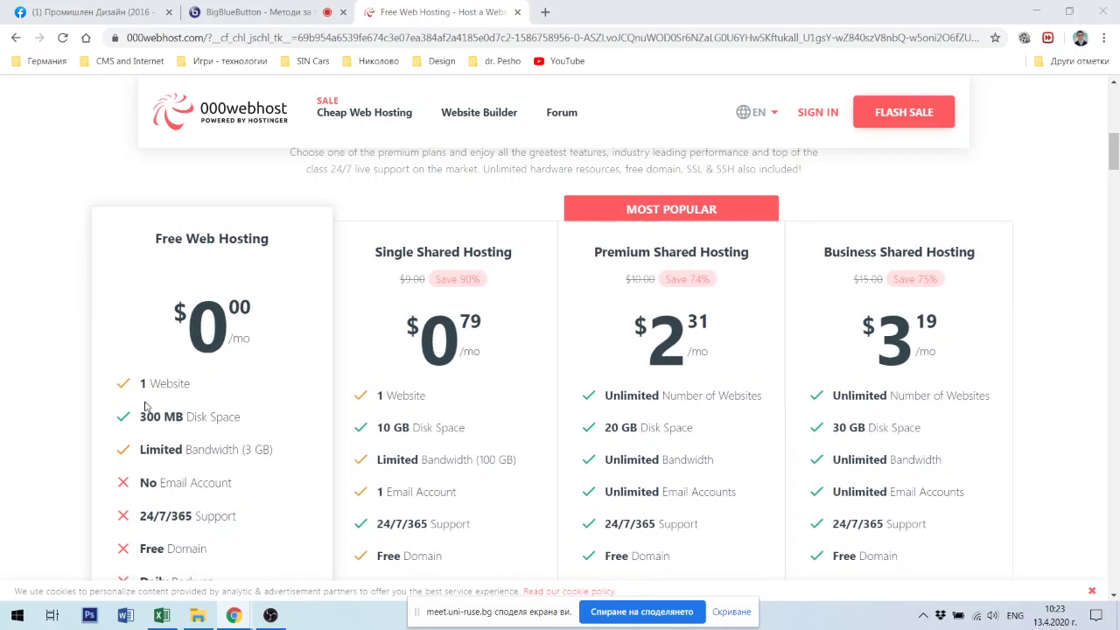
- Read through the Free Web Hosting plan's features to the end of the list and return to the page's introduction
scroll(163, 408, down, 1)
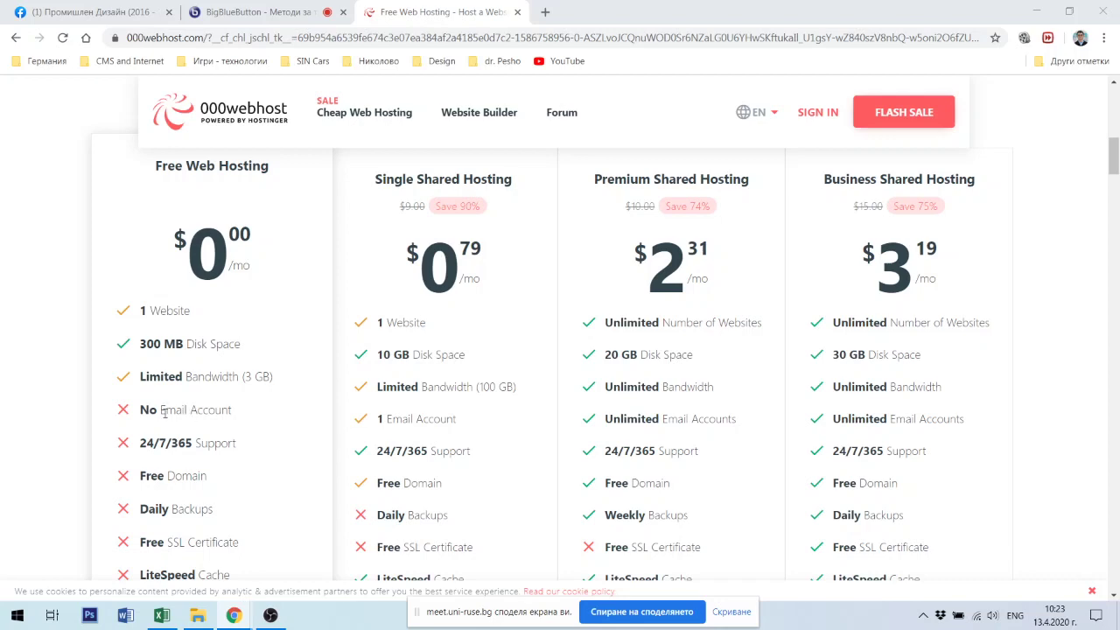
scroll(111, 403, down, 1)
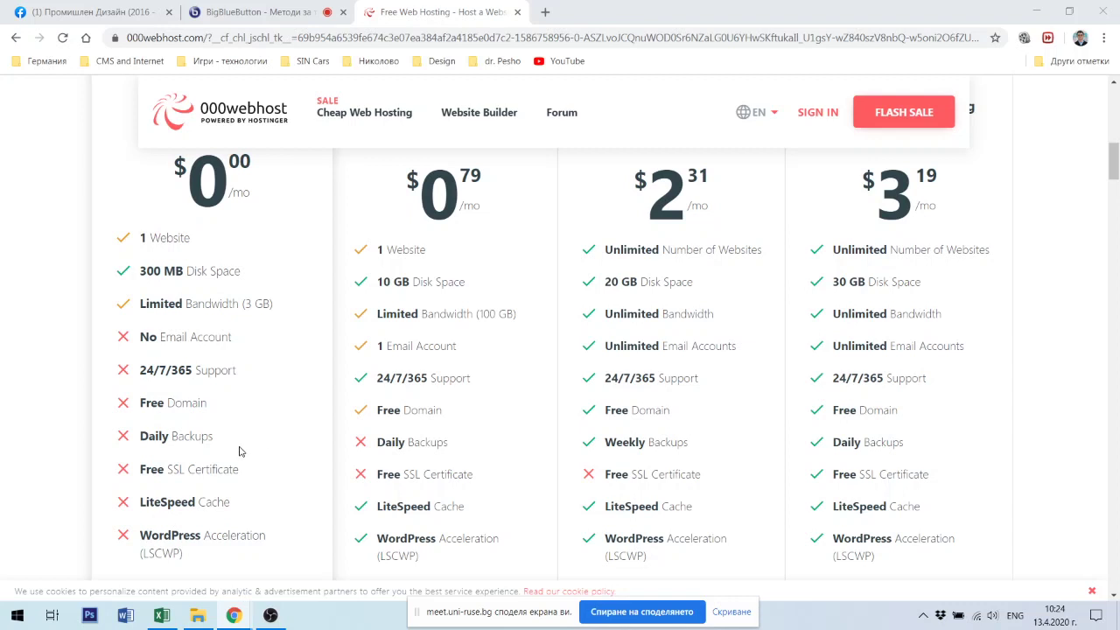
scroll(241, 452, down, 1)
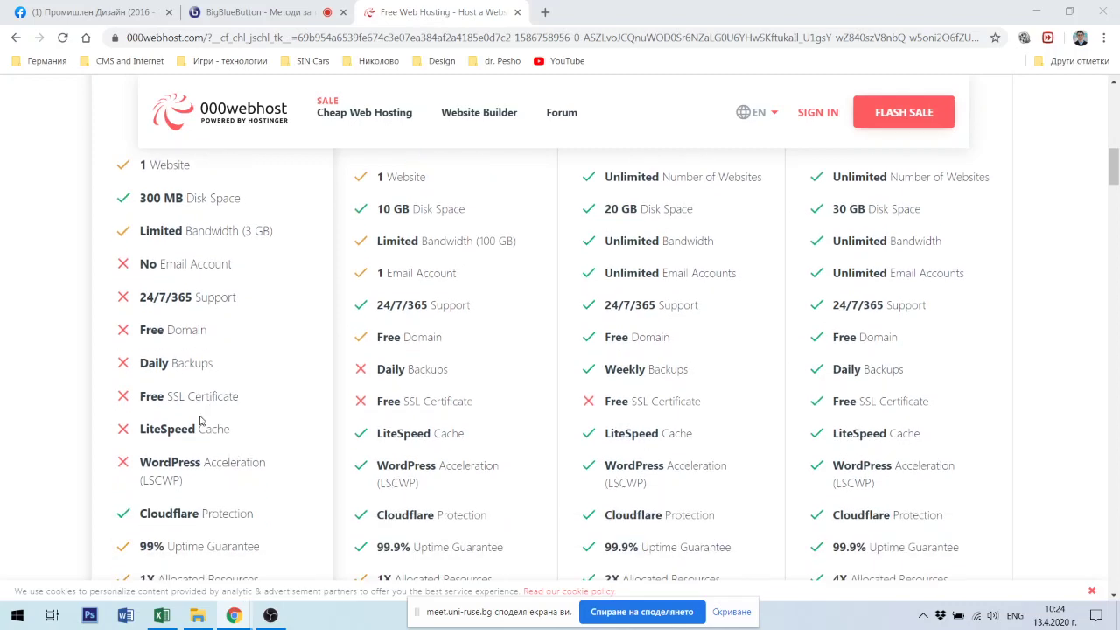
scroll(247, 432, down, 1)
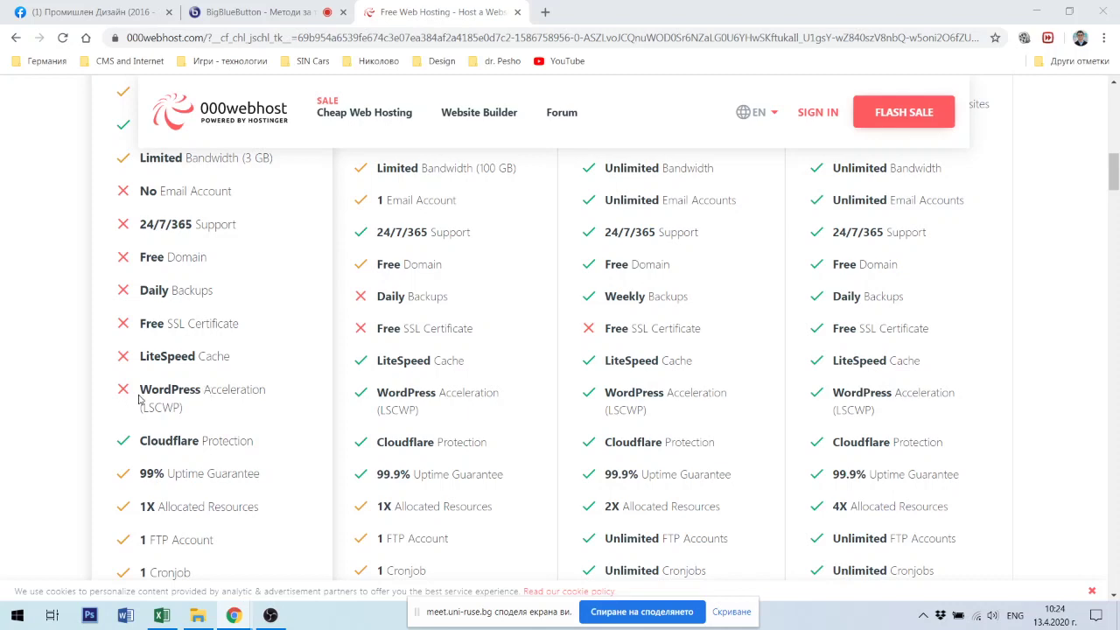
scroll(187, 408, down, 2)
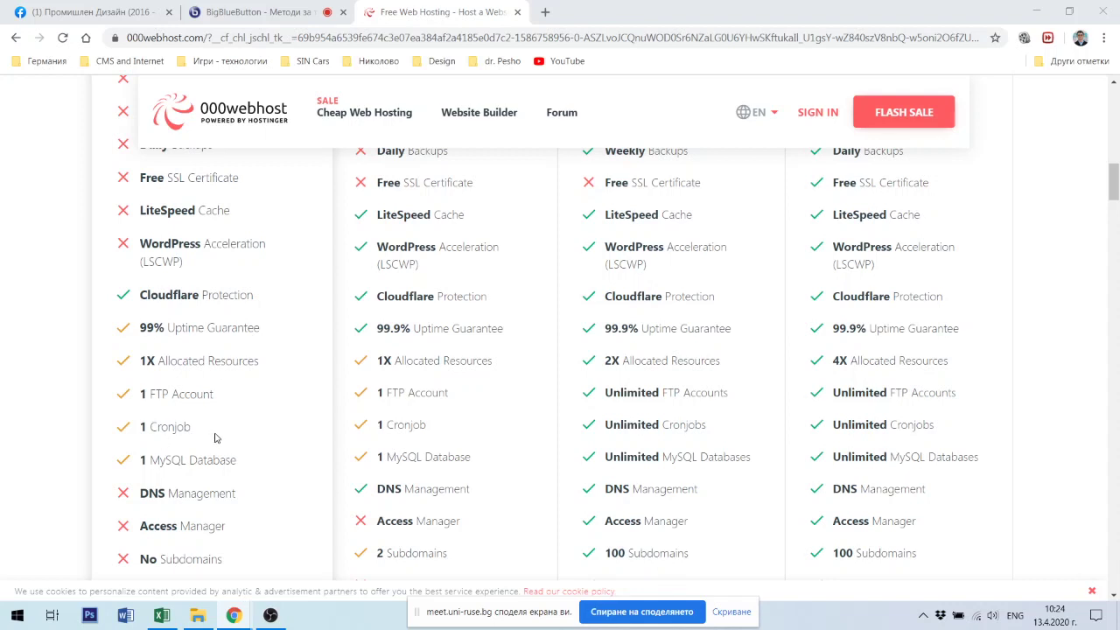
scroll(210, 439, down, 1)
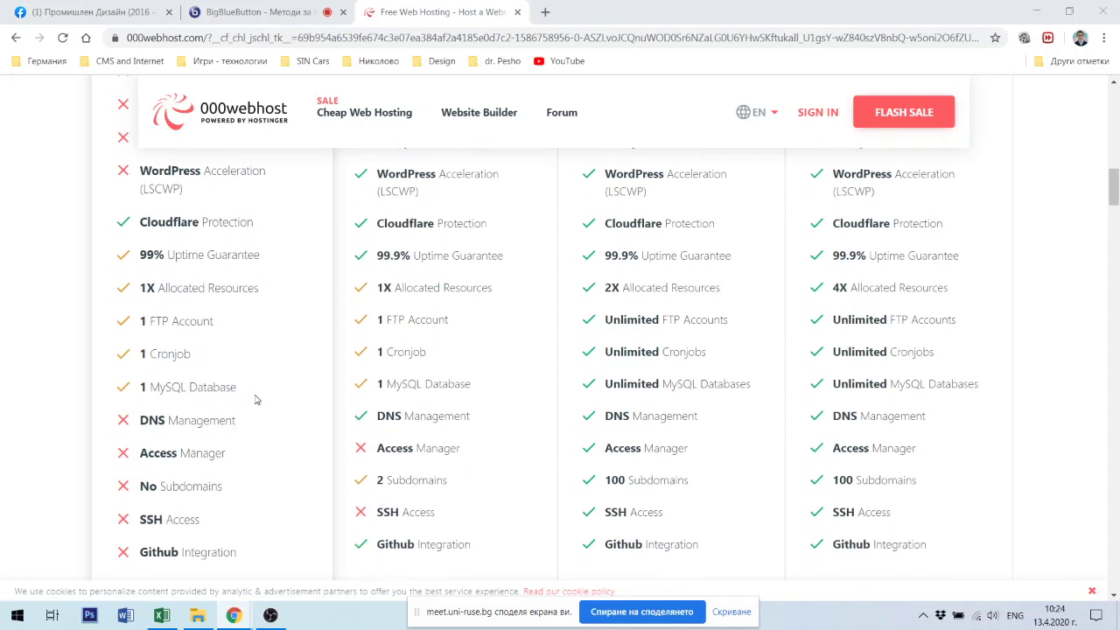
scroll(255, 400, down, 2)
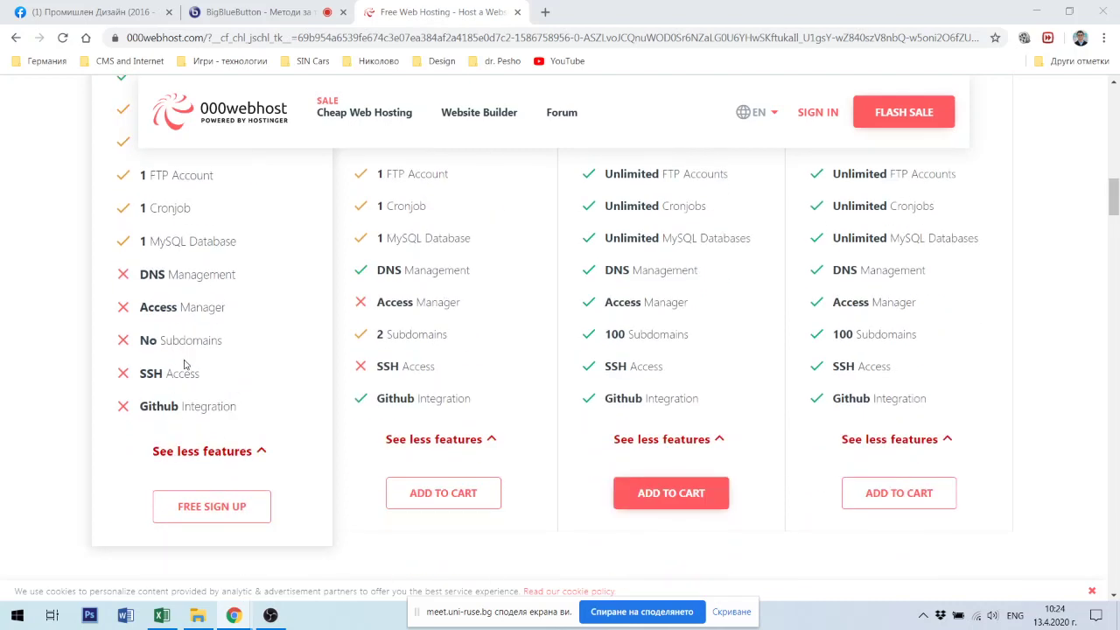
scroll(219, 309, up, 8)
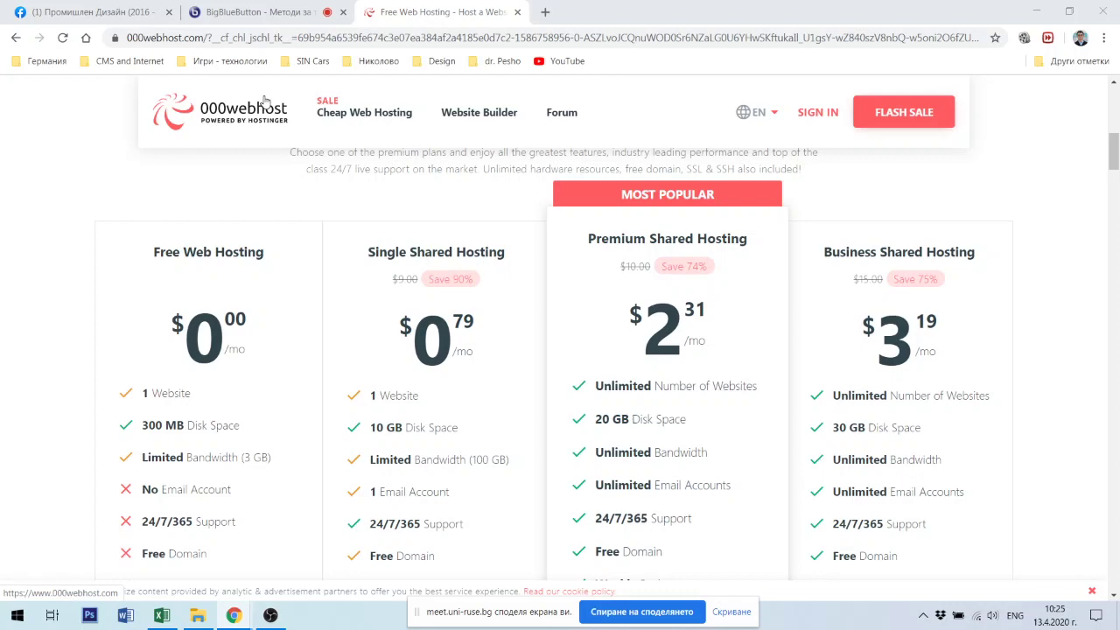
scroll(312, 295, up, 5)
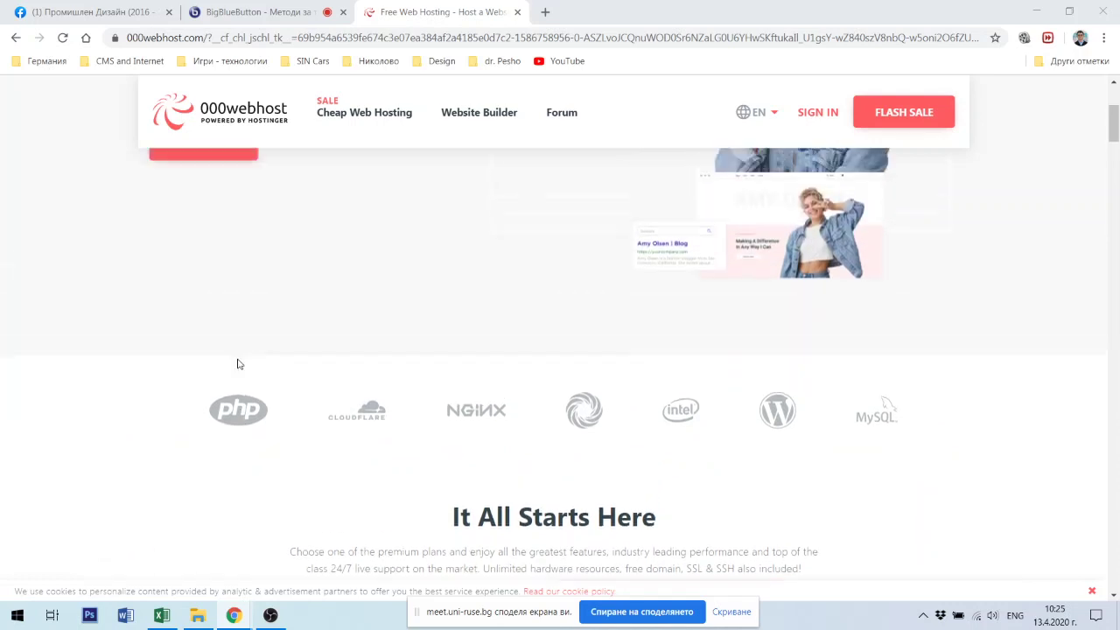
scroll(237, 364, up, 3)
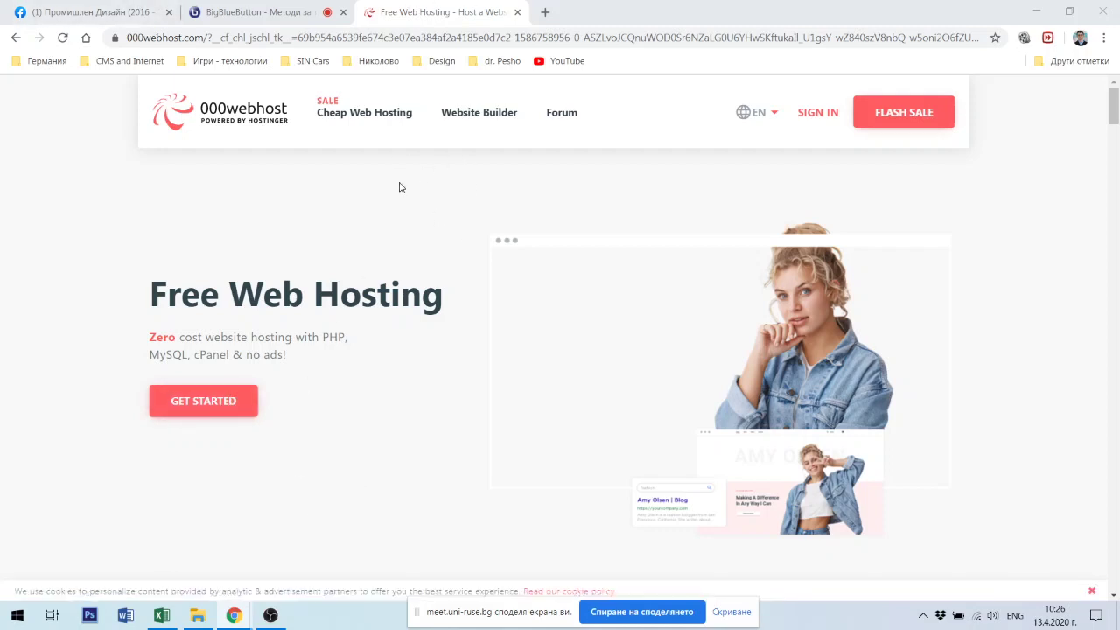
scroll(307, 245, down, 2)
scroll(225, 295, up, 2)
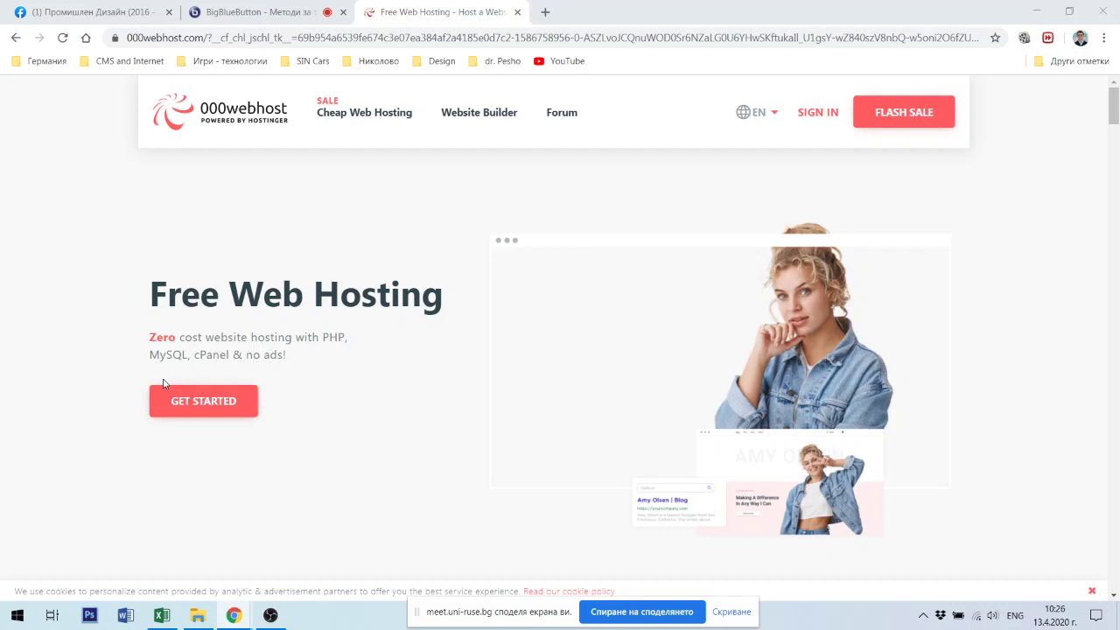
- Open the bookmarked Zettahost.bg free hosting site from the Design bookmark folder in a new browser tab
click(545, 13)
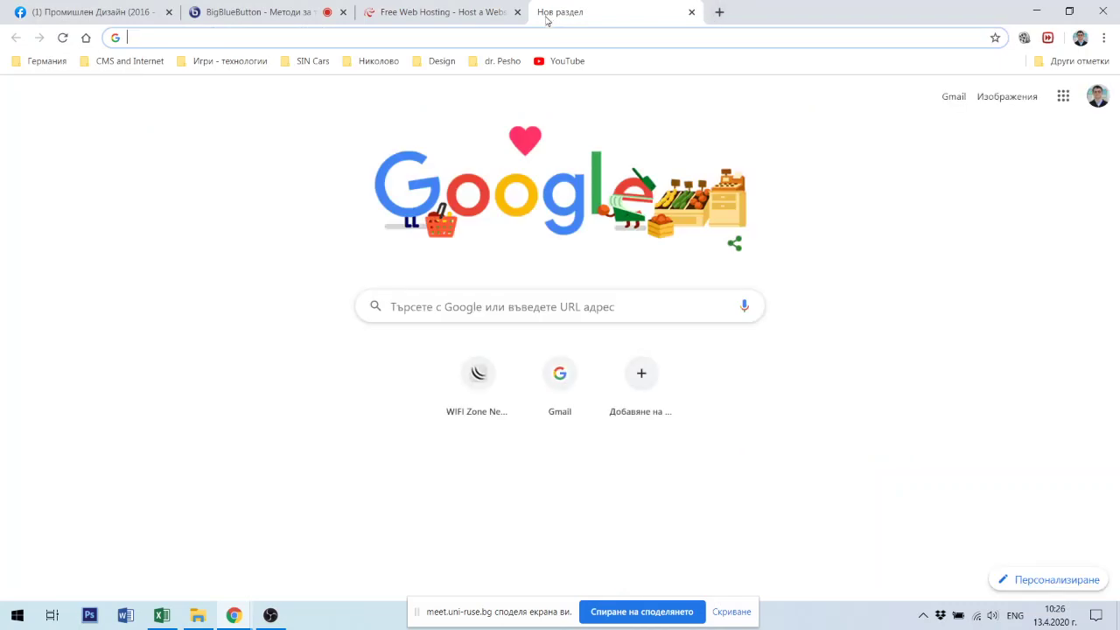
click(442, 62)
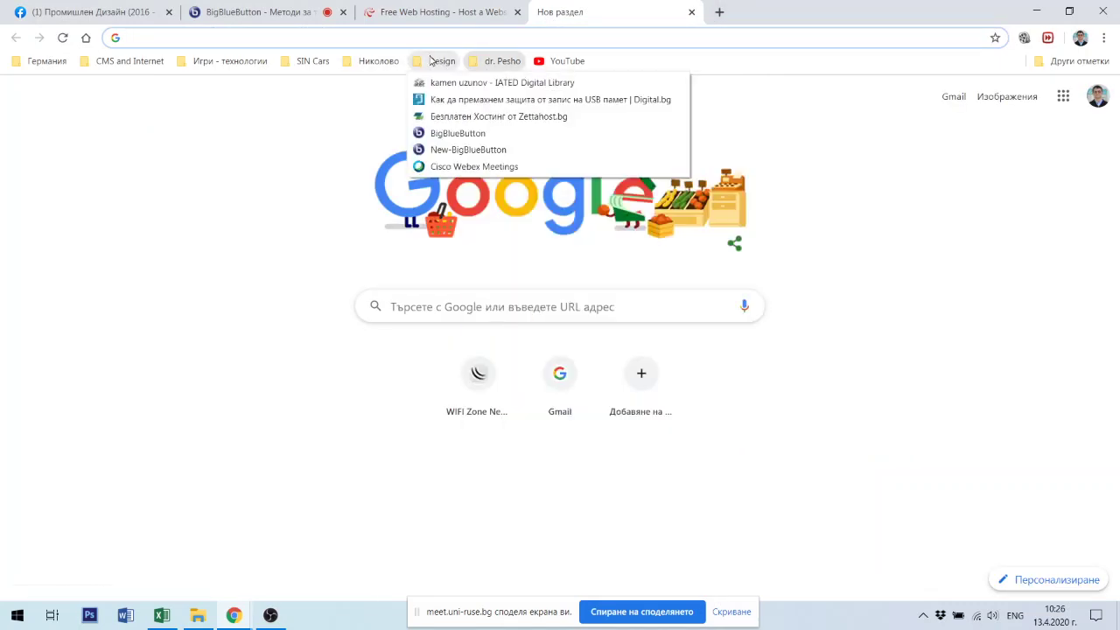
click(462, 121)
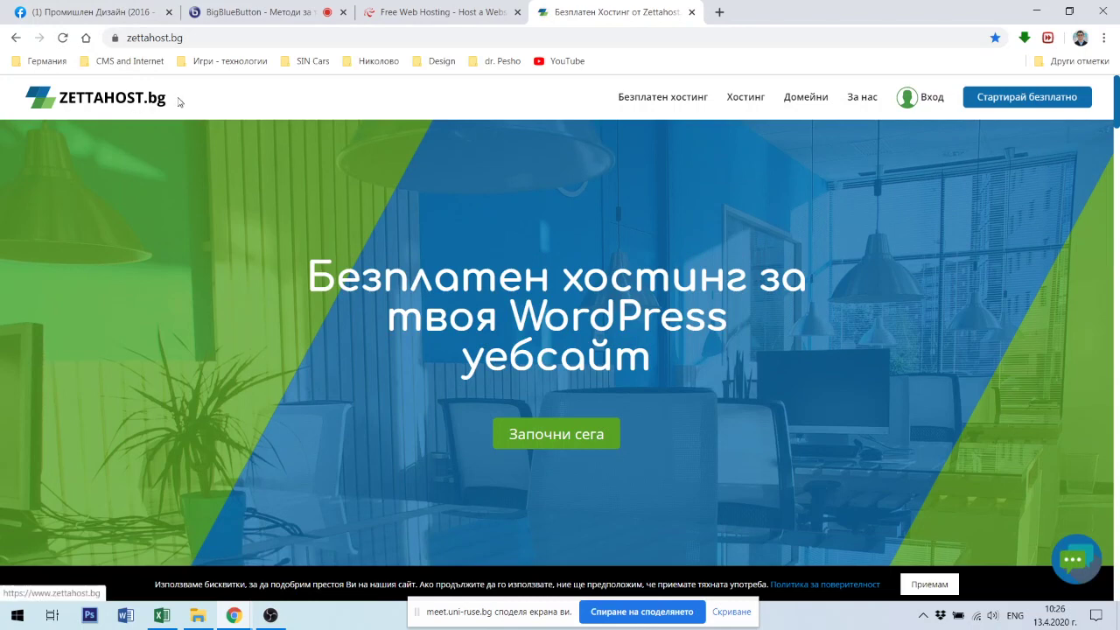
- Revisit the 000webhost page, return to Zettahost.bg, accept its cookie notice and look over the domain name section
click(431, 9)
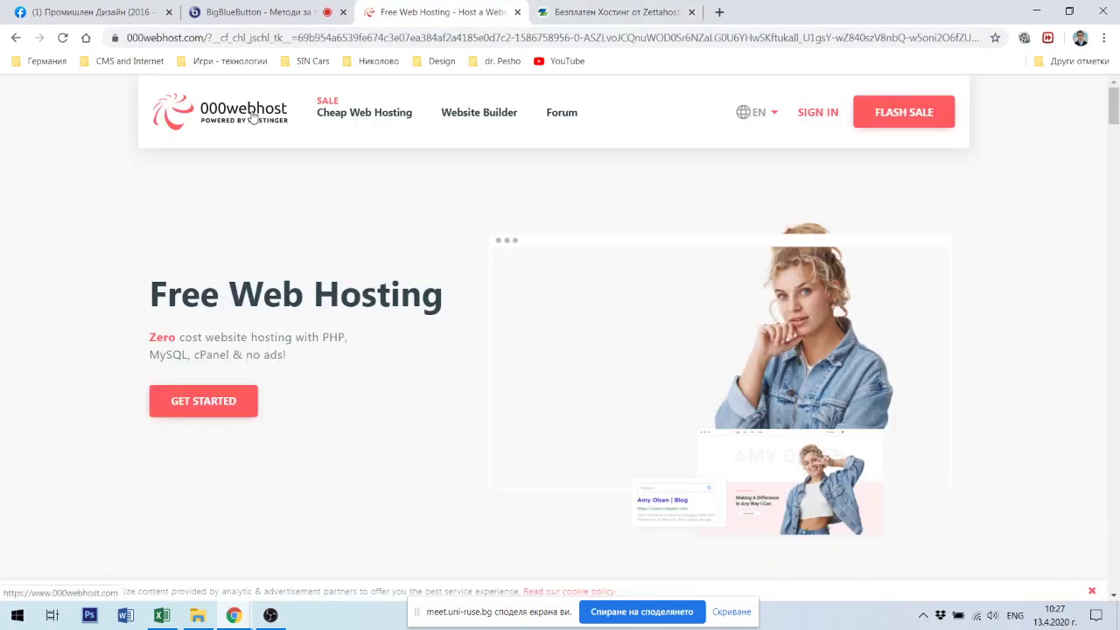
click(606, 14)
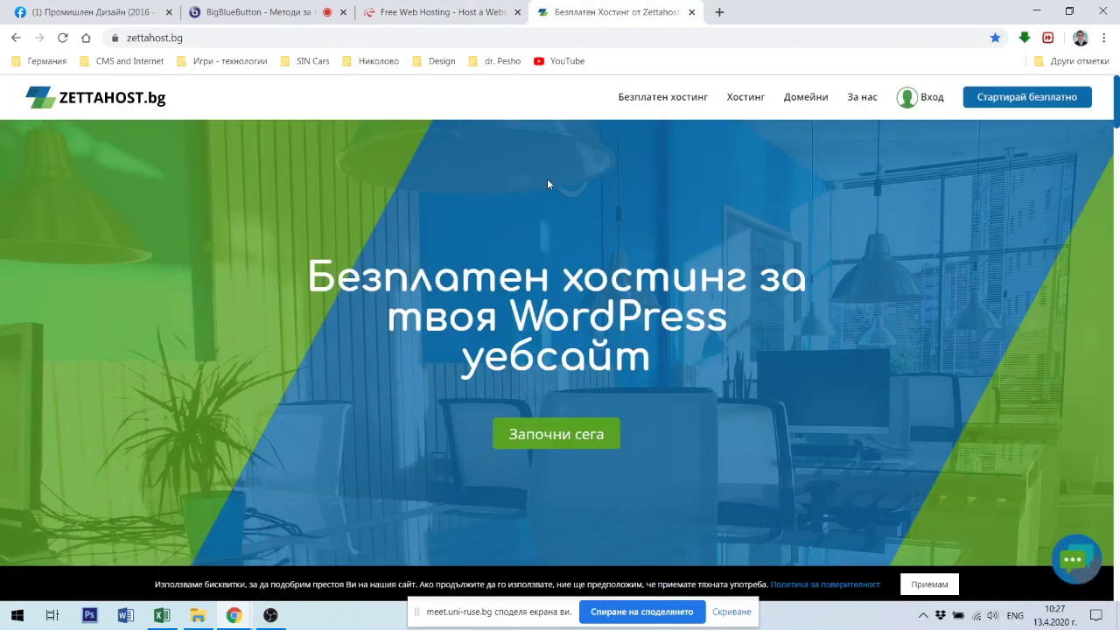
scroll(746, 483, down, 3)
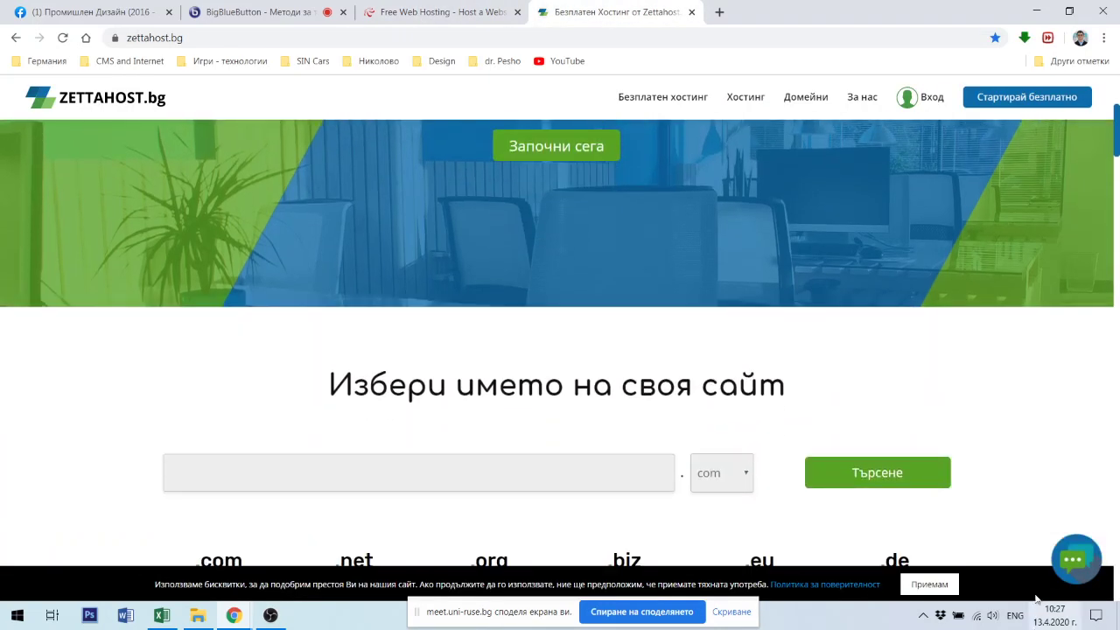
click(932, 584)
scroll(507, 350, down, 2)
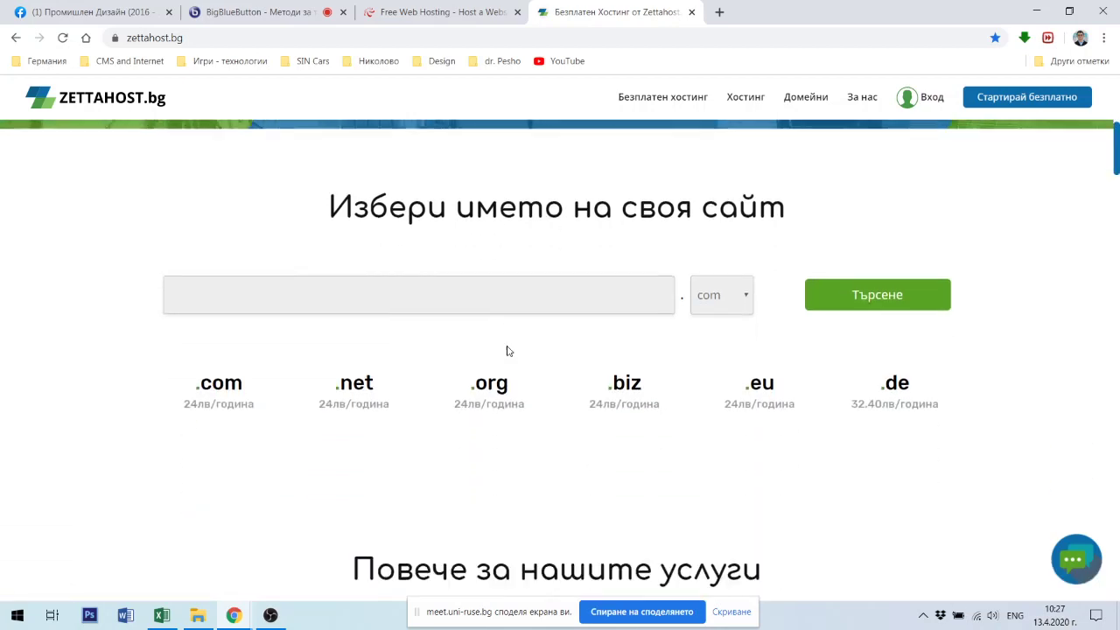
scroll(708, 498, up, 5)
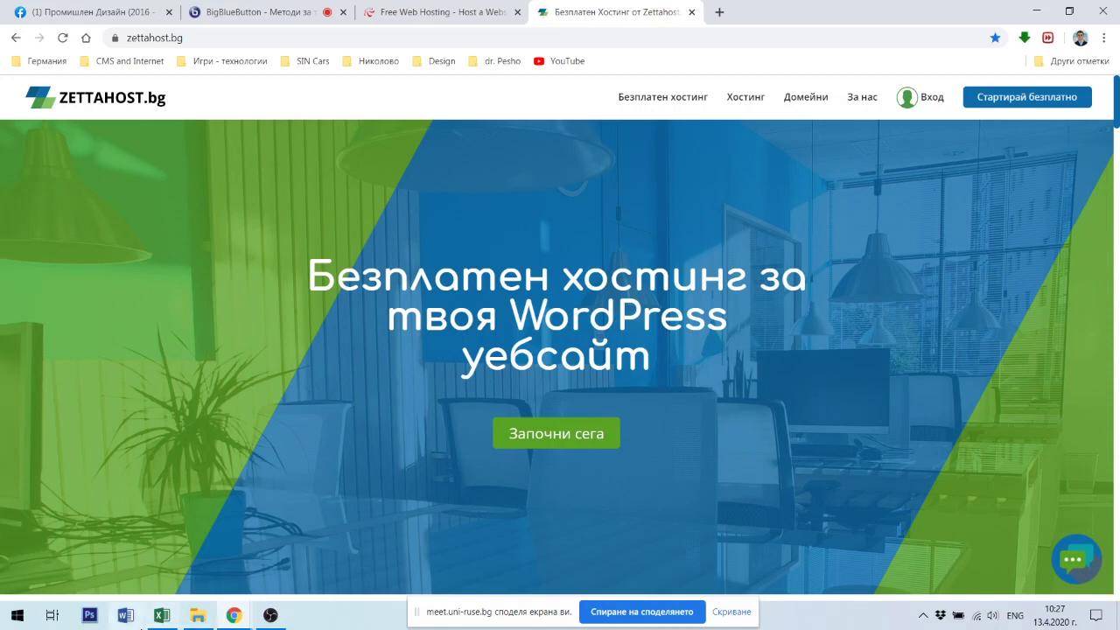
- Open index.html from the E-design 3 - 2020 folder in Notepad++ and glance at my-css.css before returning to it
click(199, 621)
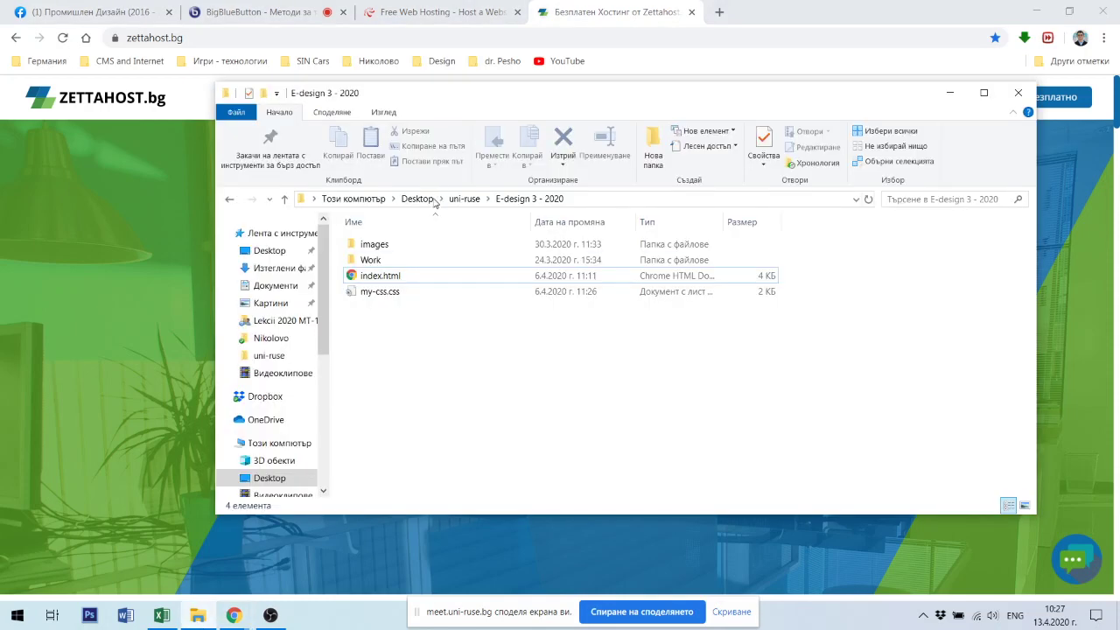
click(392, 277)
right_click(393, 276)
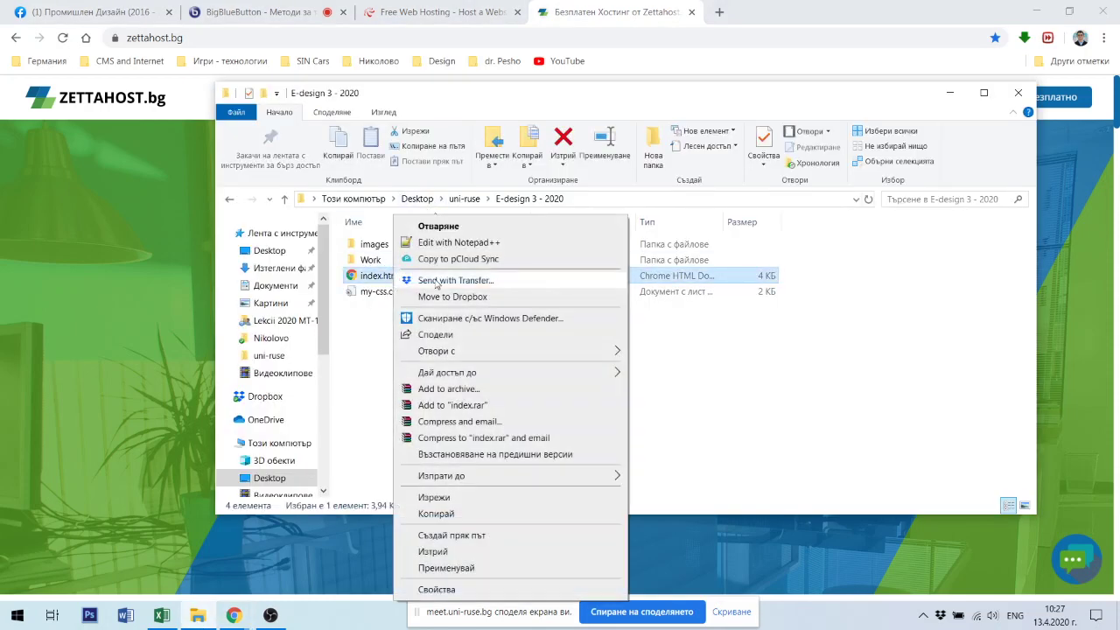
click(450, 244)
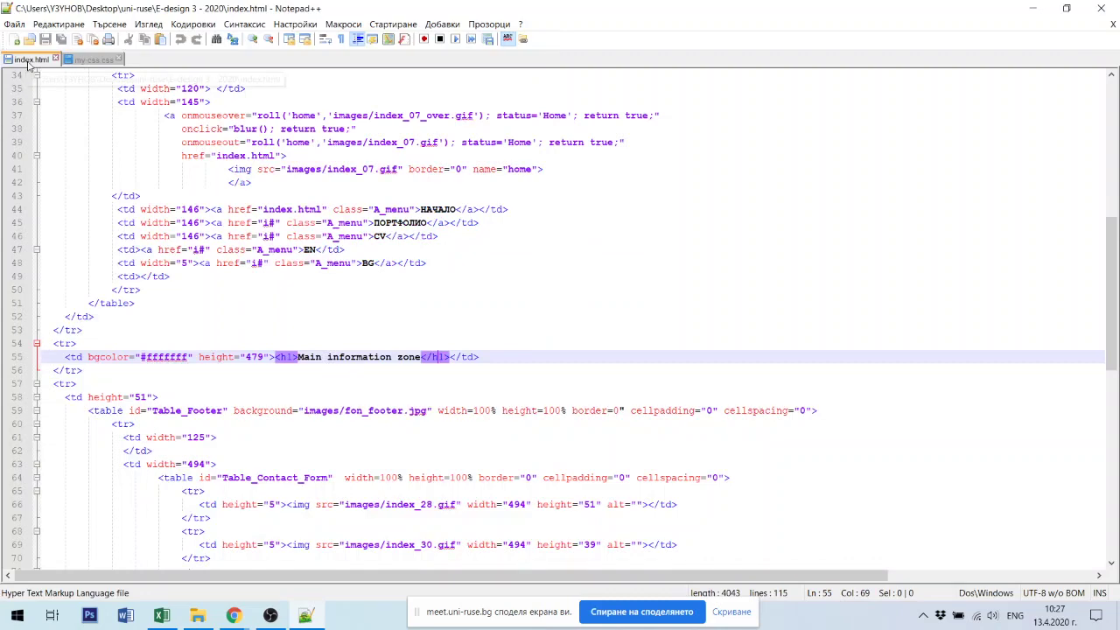
click(94, 60)
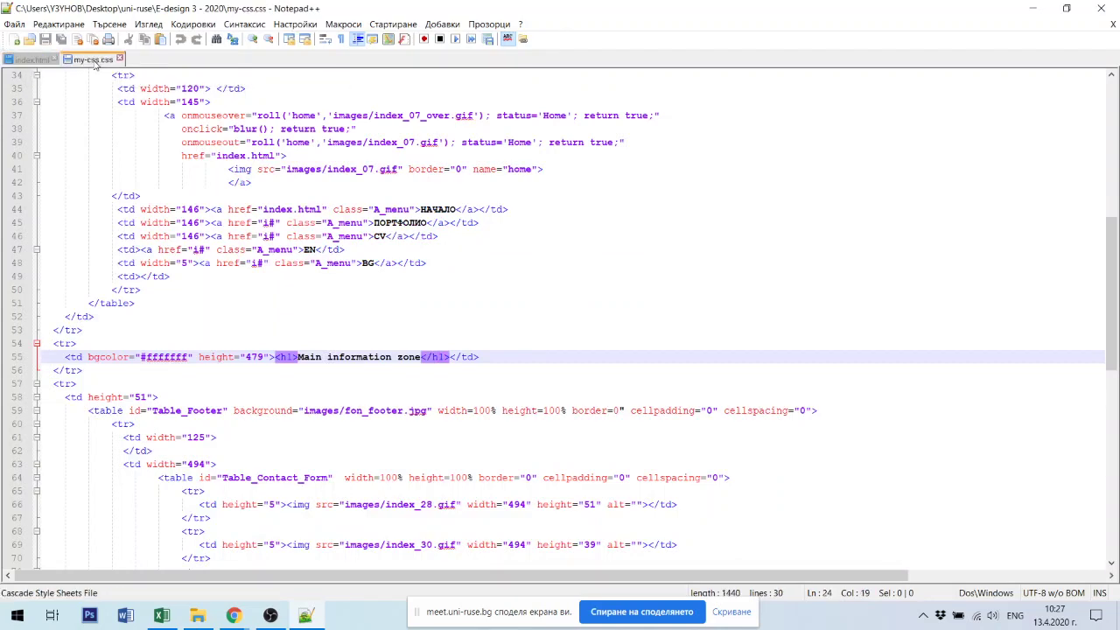
click(31, 60)
- Read through the code of index.html from the head section to the closing table tag and return to its beginning
scroll(540, 409, up, 11)
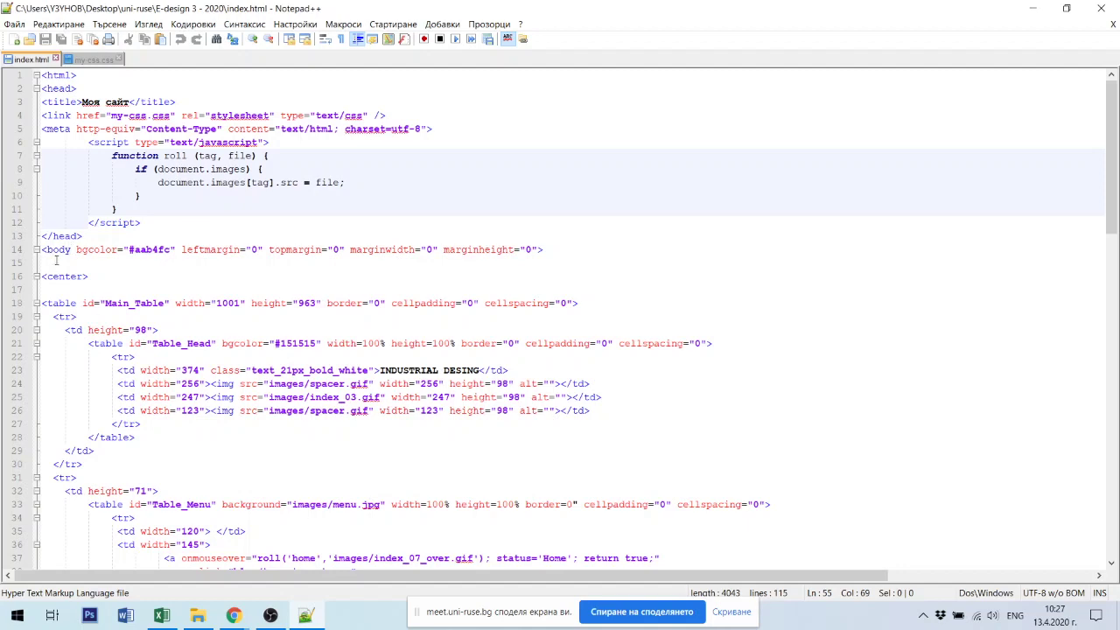
scroll(286, 446, down, 15)
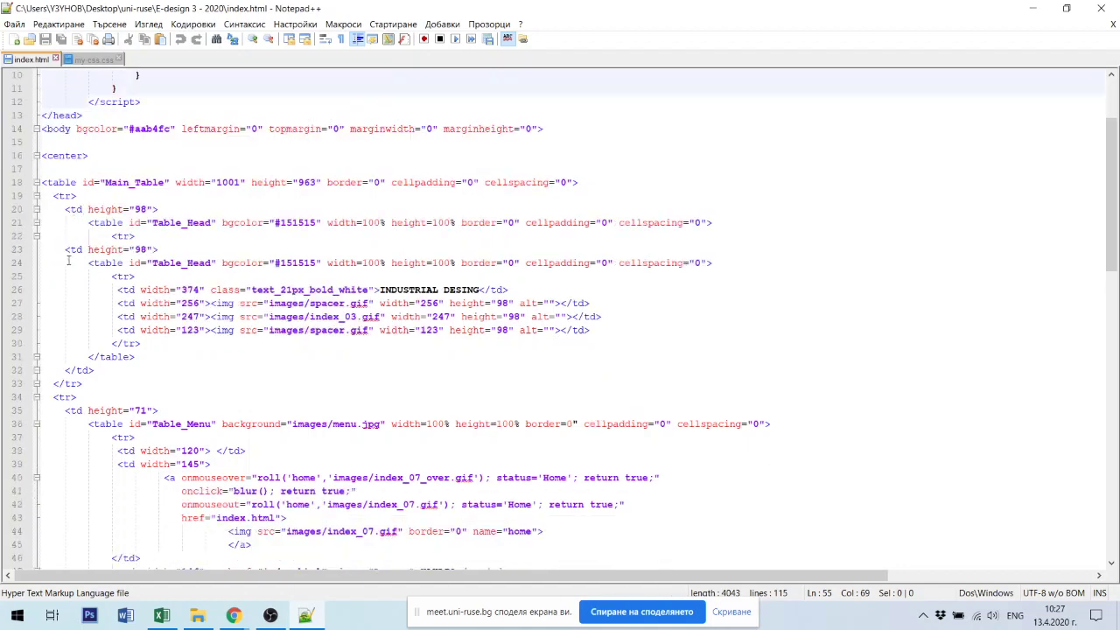
scroll(285, 446, down, 11)
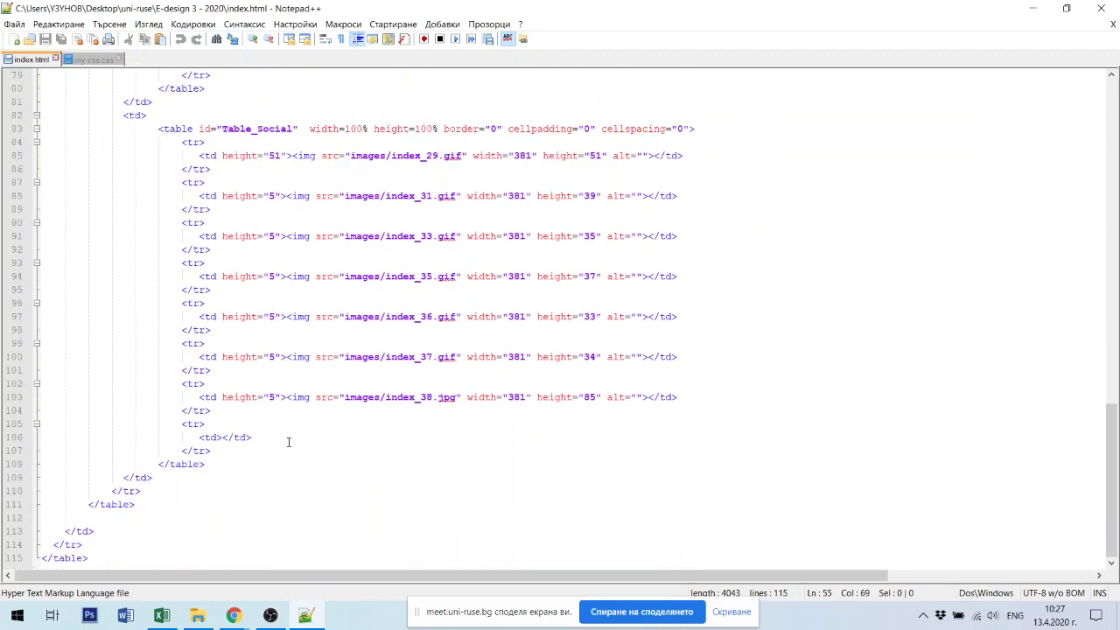
click(106, 518)
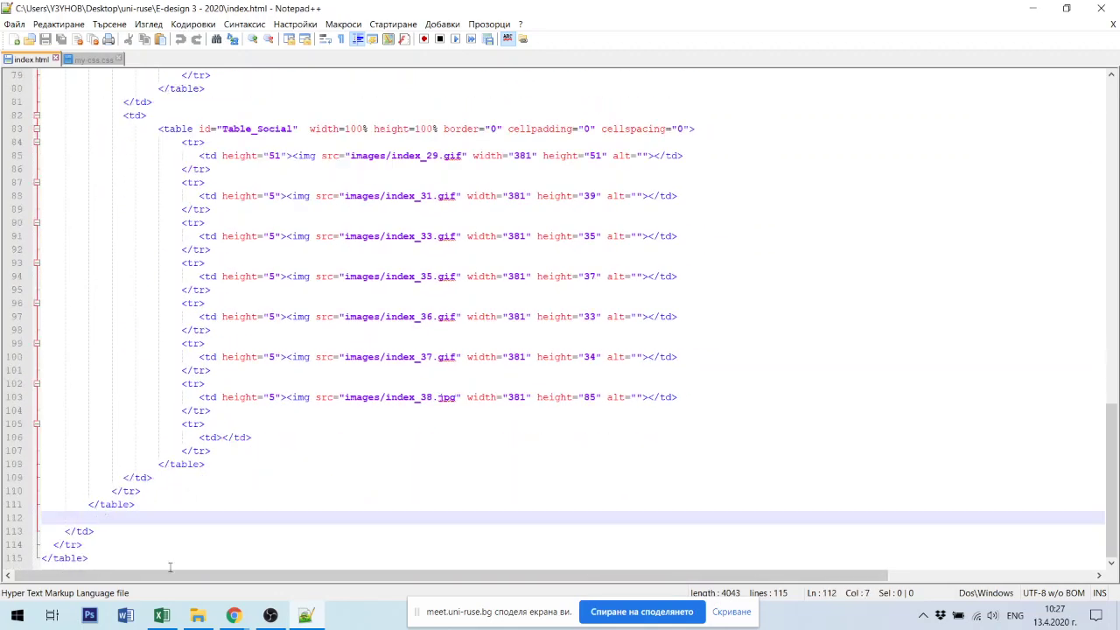
scroll(276, 422, up, 20)
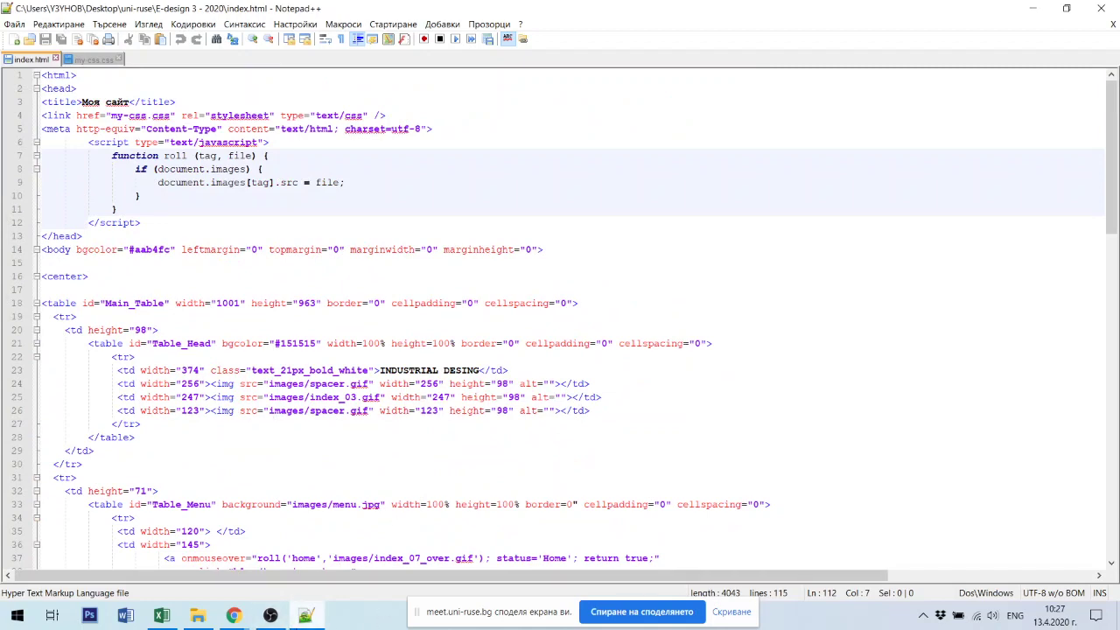
- Switch to Zettahost.bg in Chrome and examine the yearly domain prices for .com, .net, .org, .biz, .eu and .de
mouse_move(234, 617)
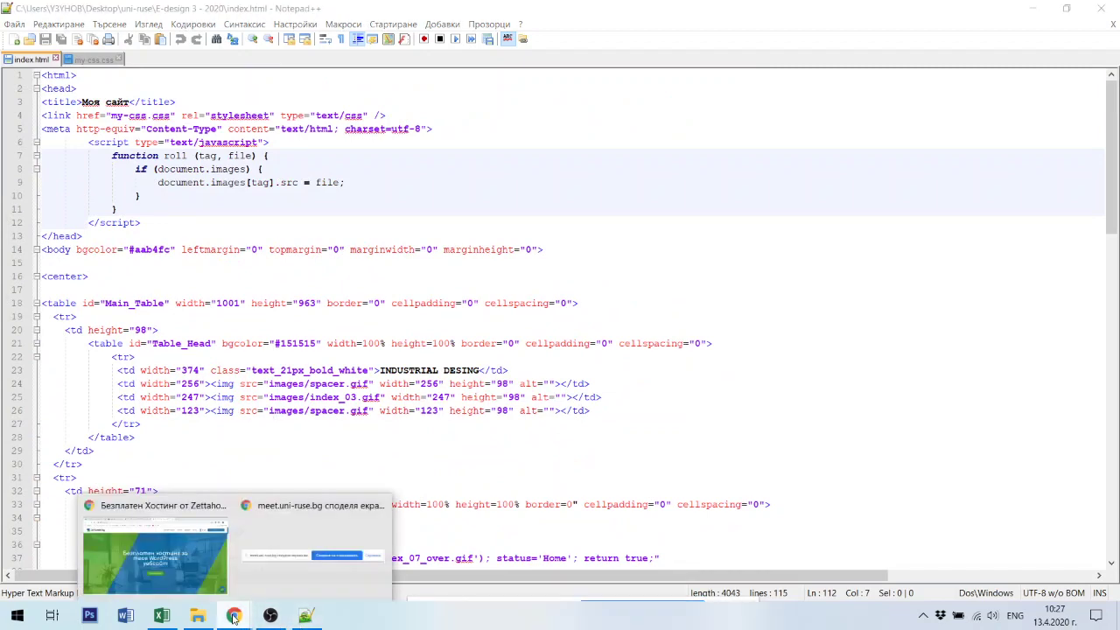
click(173, 559)
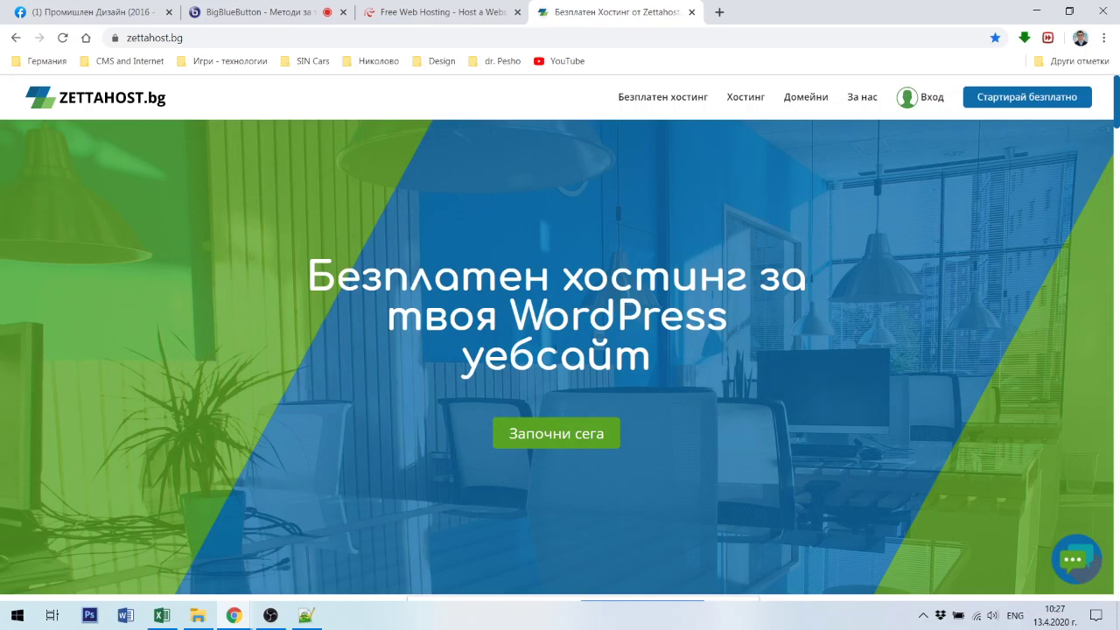
scroll(609, 342, down, 5)
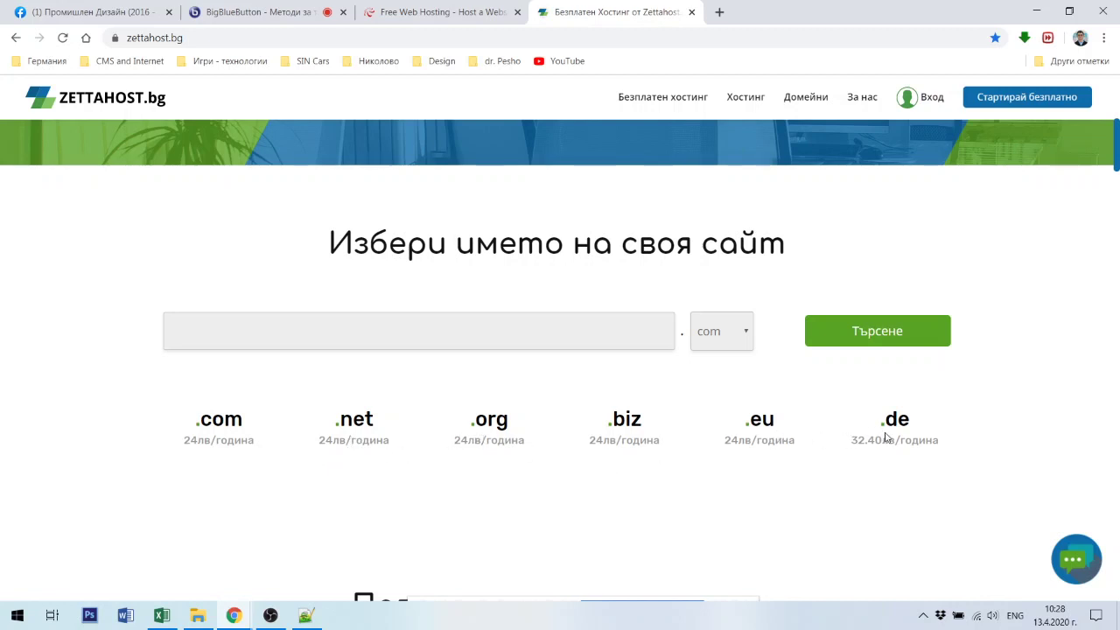
drag(941, 445, 849, 446)
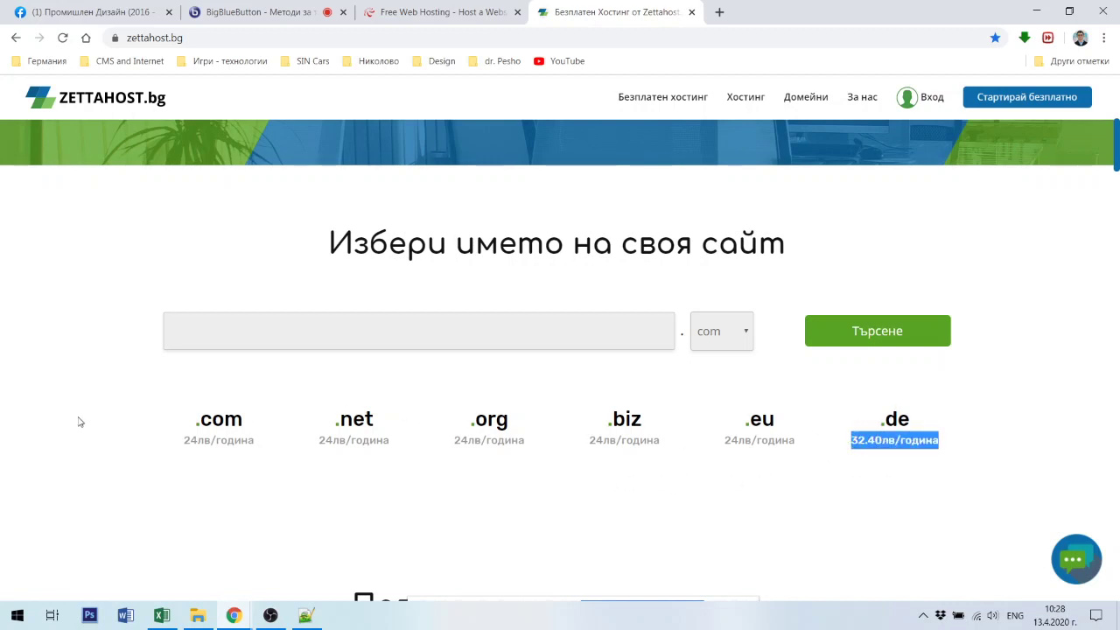
click(543, 487)
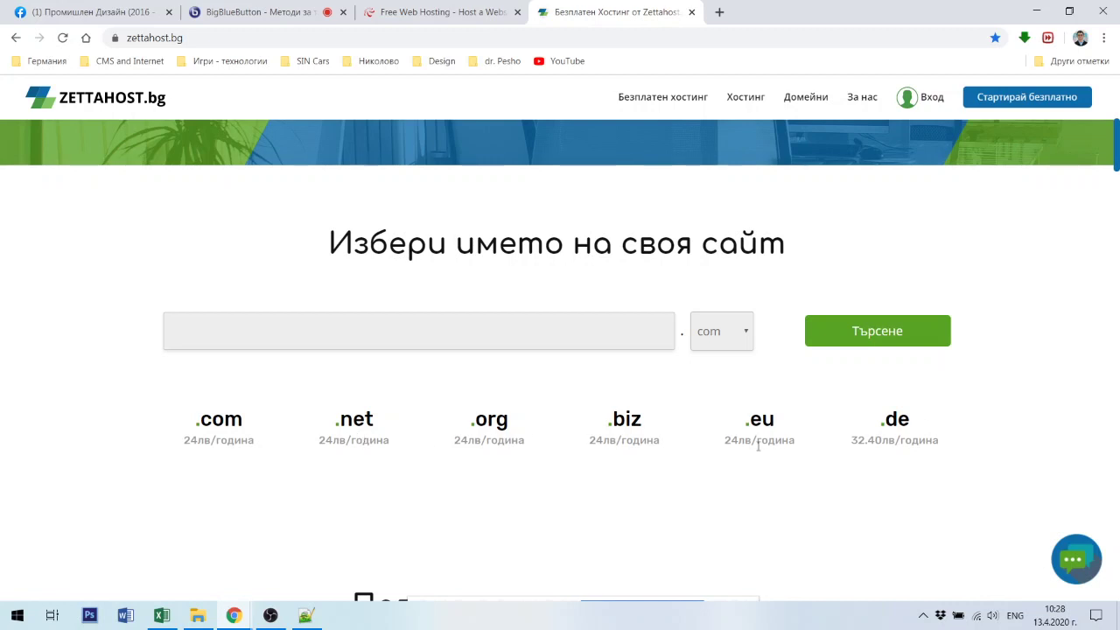
scroll(757, 446, down, 3)
scroll(490, 435, up, 1)
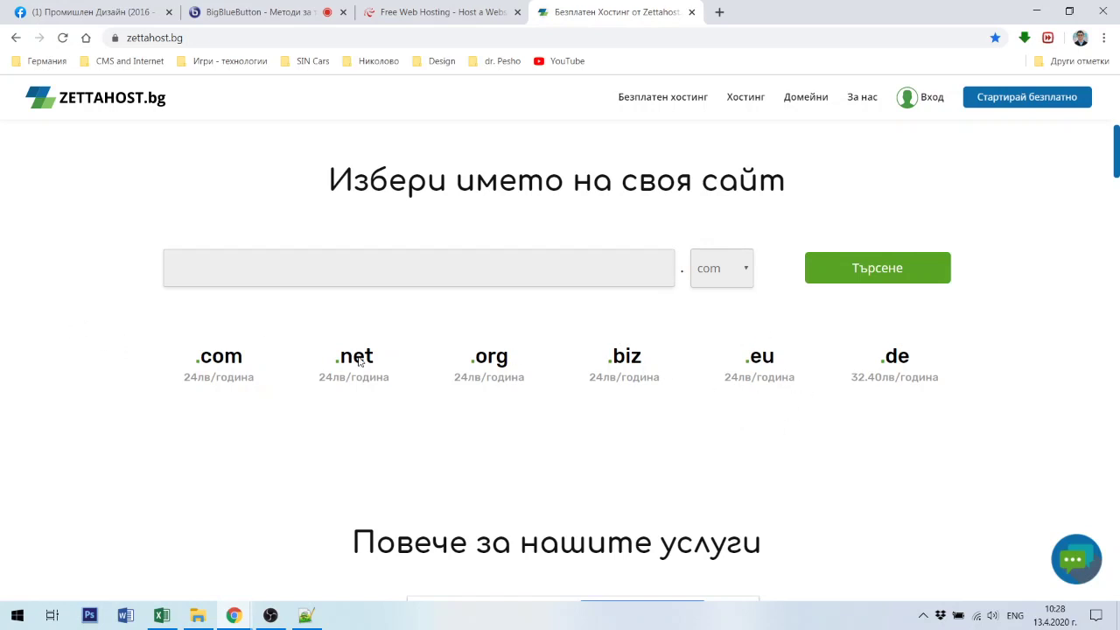
scroll(491, 435, up, 4)
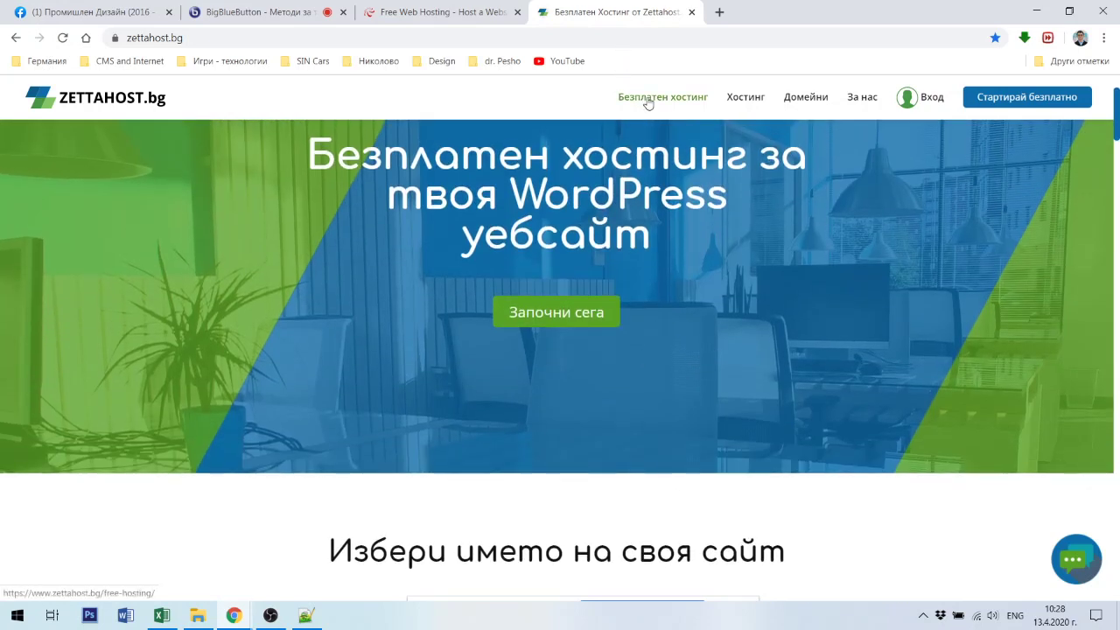
- Skim the Zettahost.bg page from the hosting services to the company contacts and return to its beginning
click(652, 97)
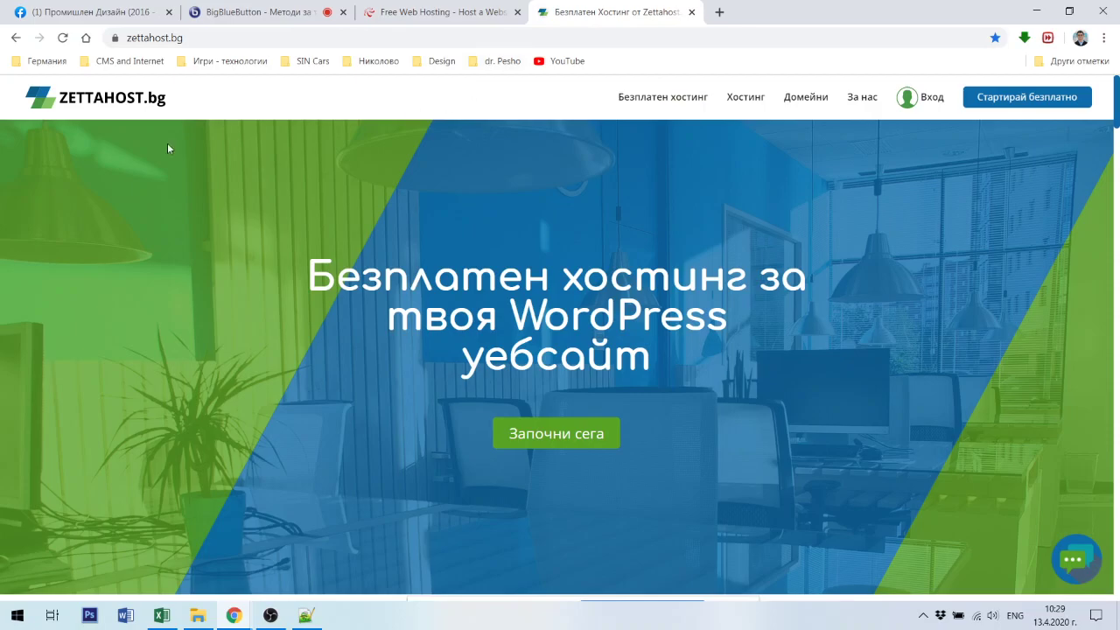
scroll(212, 153, down, 2)
scroll(212, 153, down, 15)
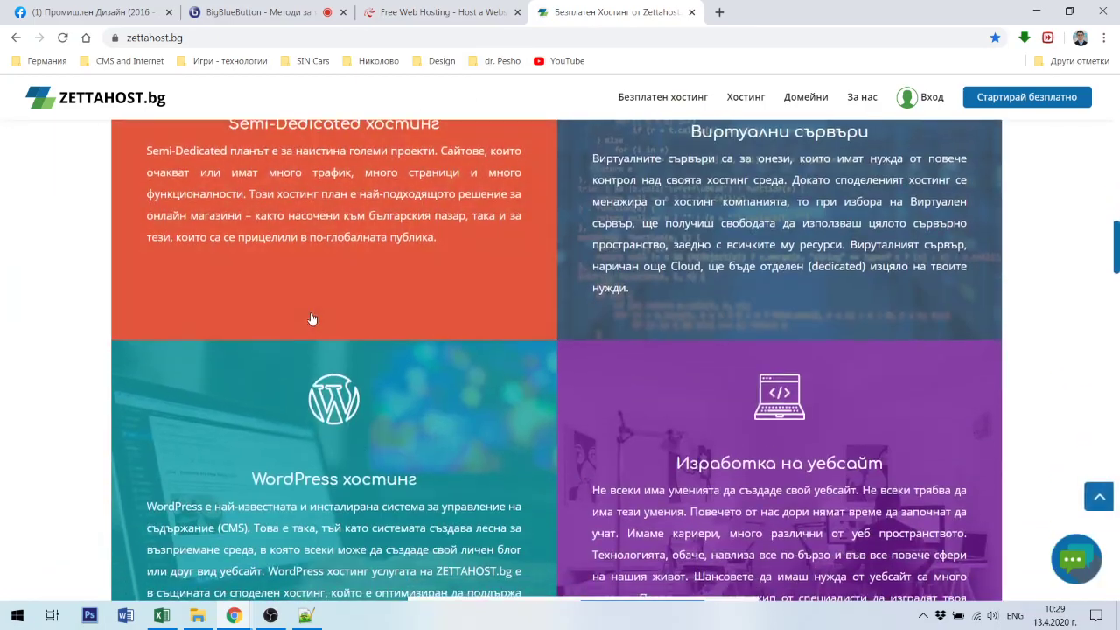
scroll(316, 323, down, 20)
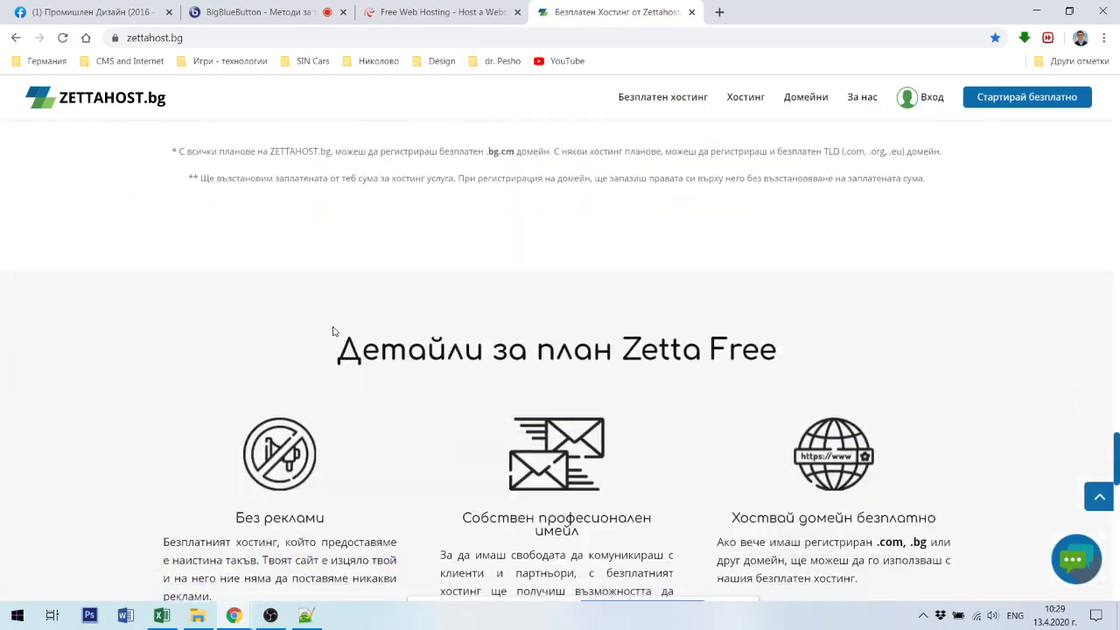
scroll(334, 334, down, 8)
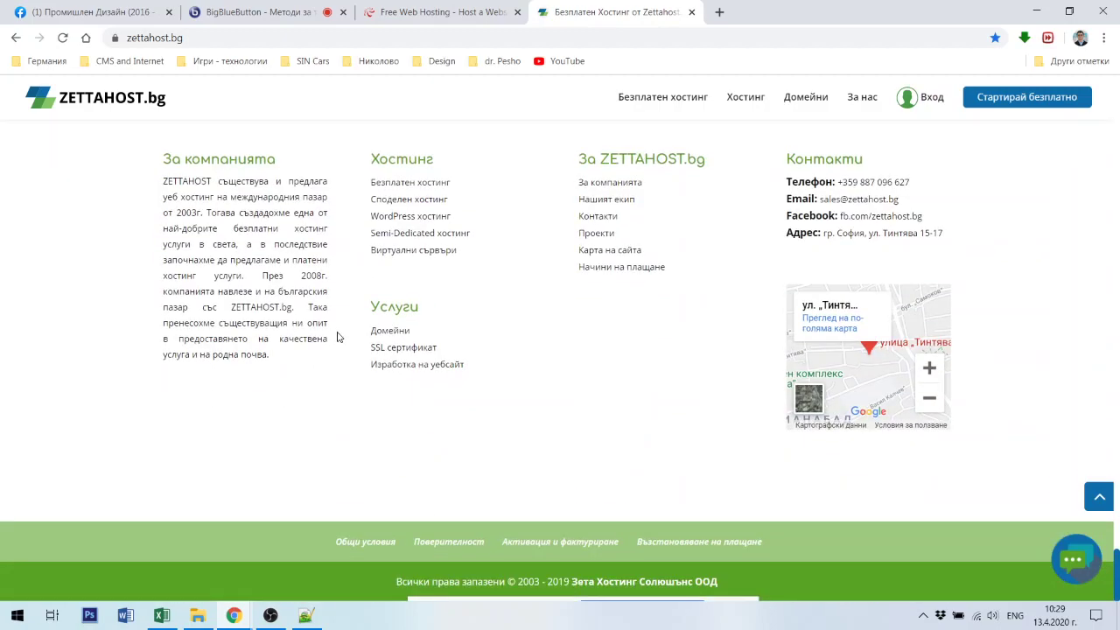
scroll(403, 339, up, 4)
scroll(403, 339, up, 15)
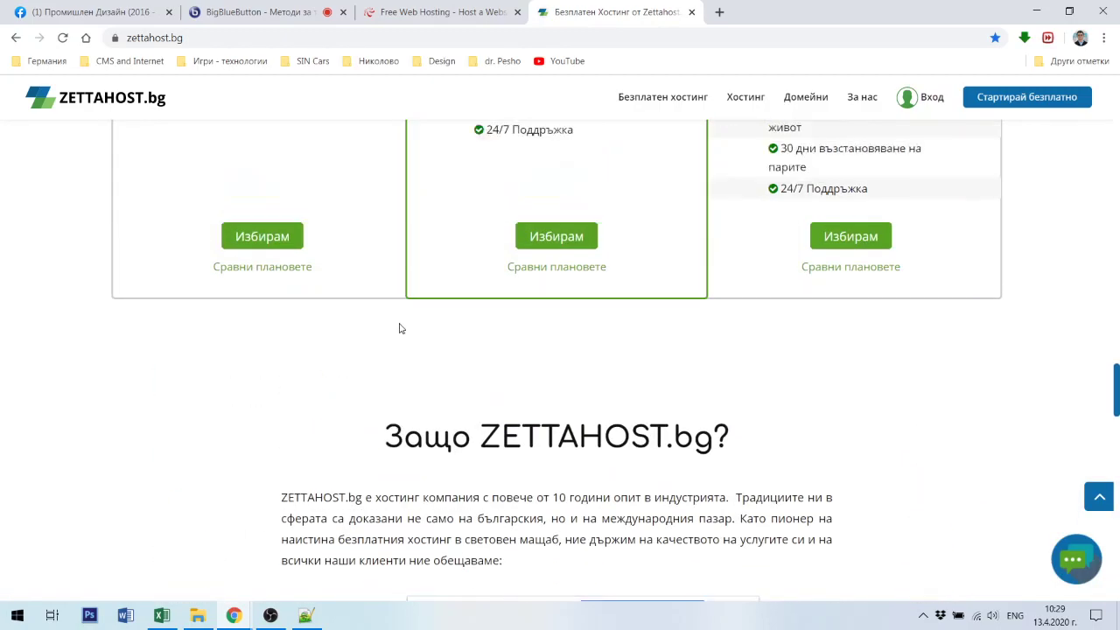
drag(1113, 340, 1118, 103)
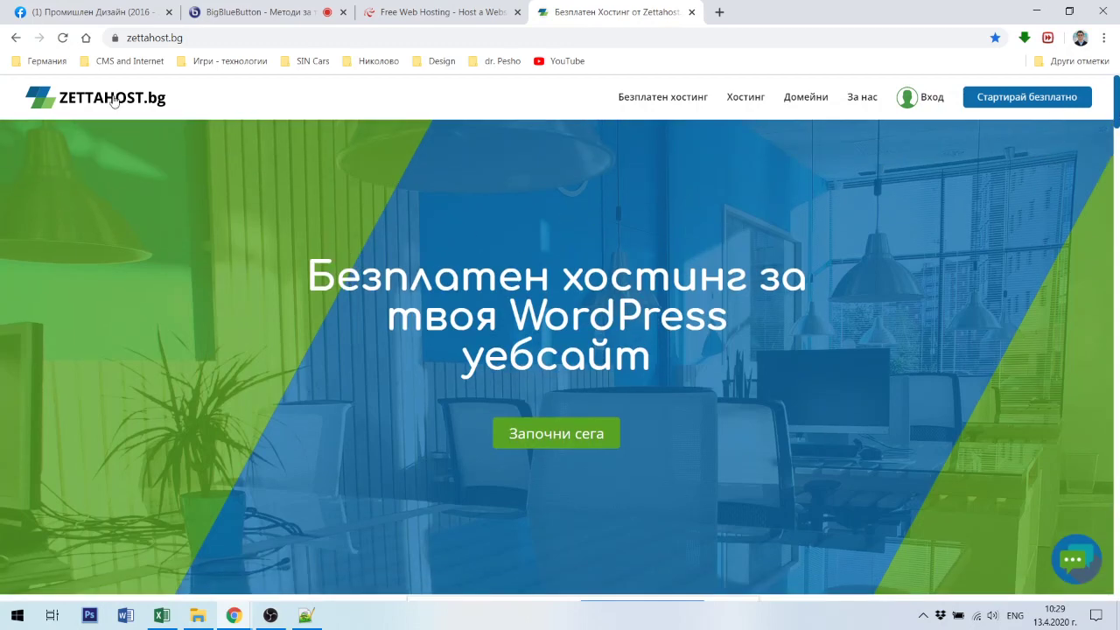
- Look over the Zettahost.bg services, free hosting advantages and plan table once more, ending back at the page banner
scroll(65, 103, down, 3)
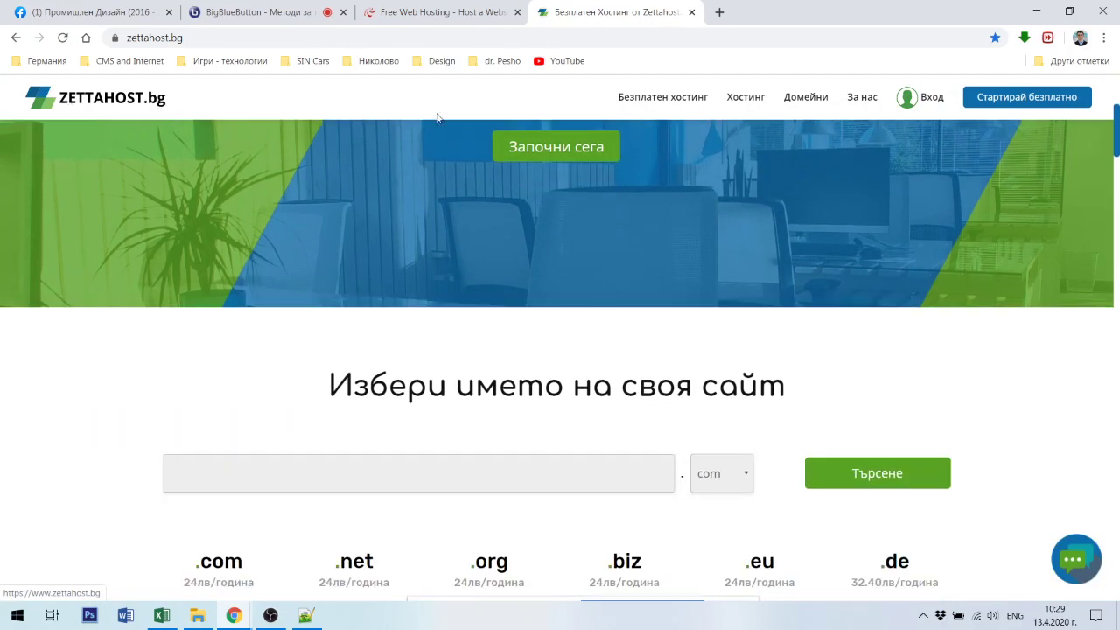
scroll(404, 282, down, 15)
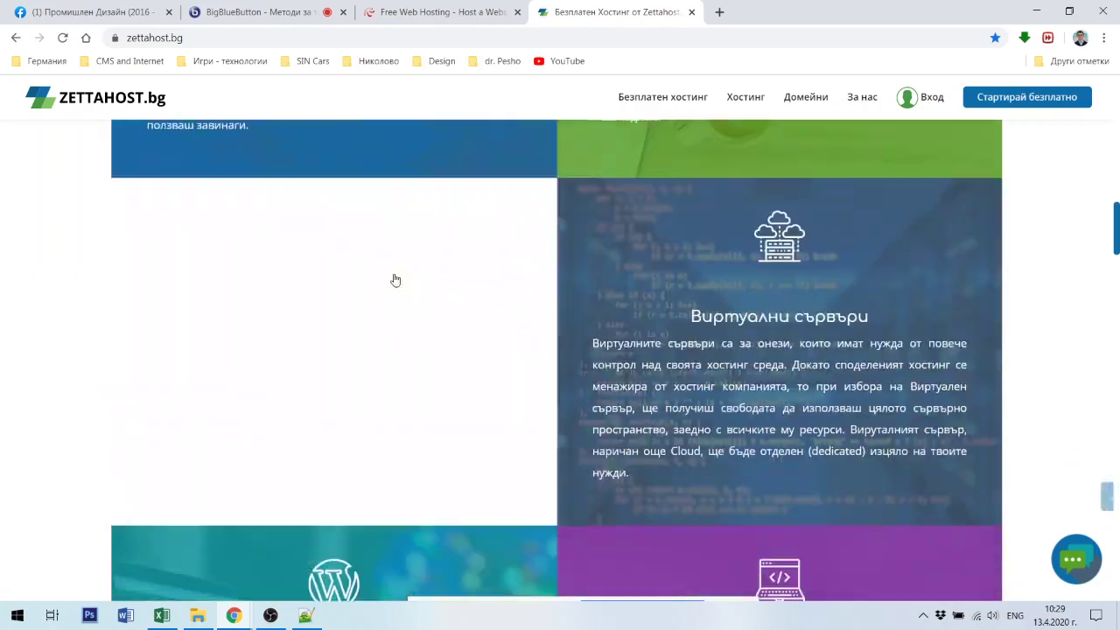
scroll(406, 282, down, 15)
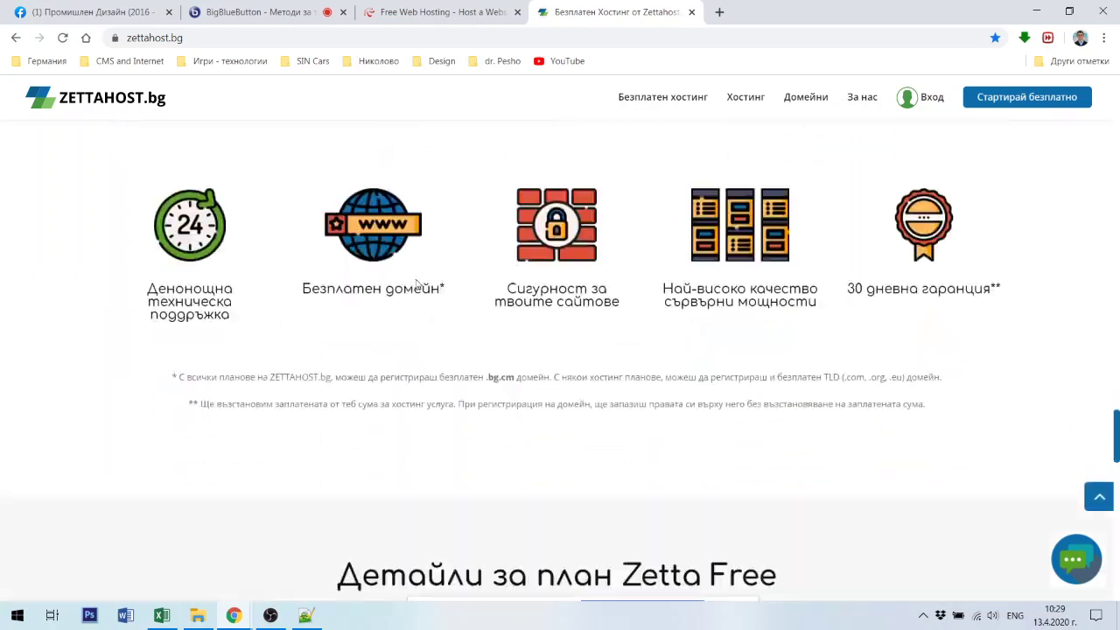
scroll(418, 292, down, 3)
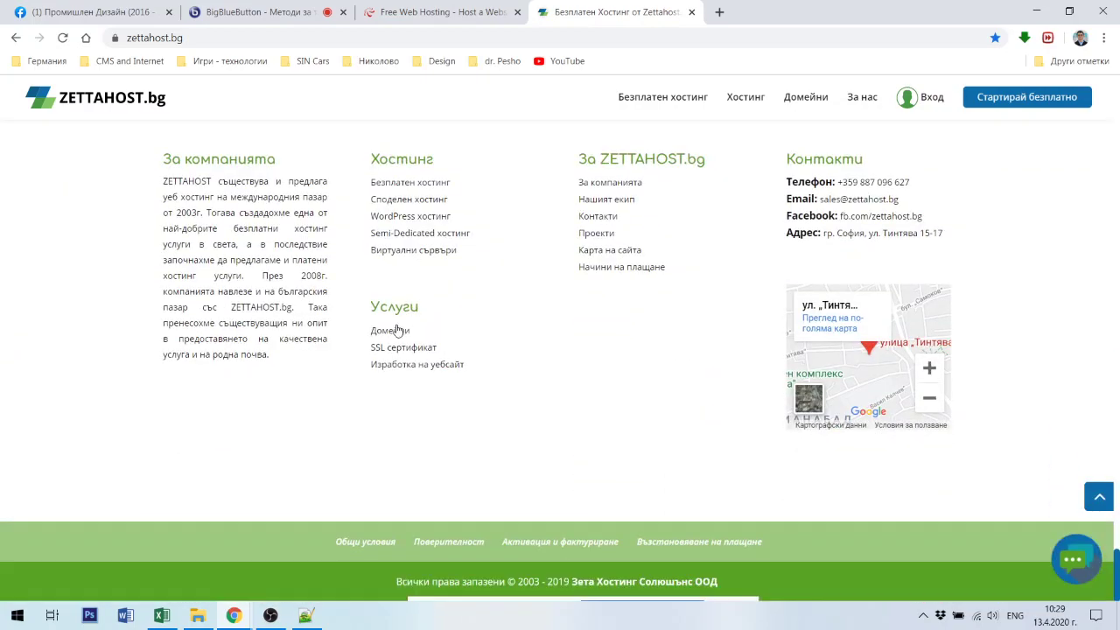
scroll(562, 355, up, 10)
scroll(604, 313, up, 15)
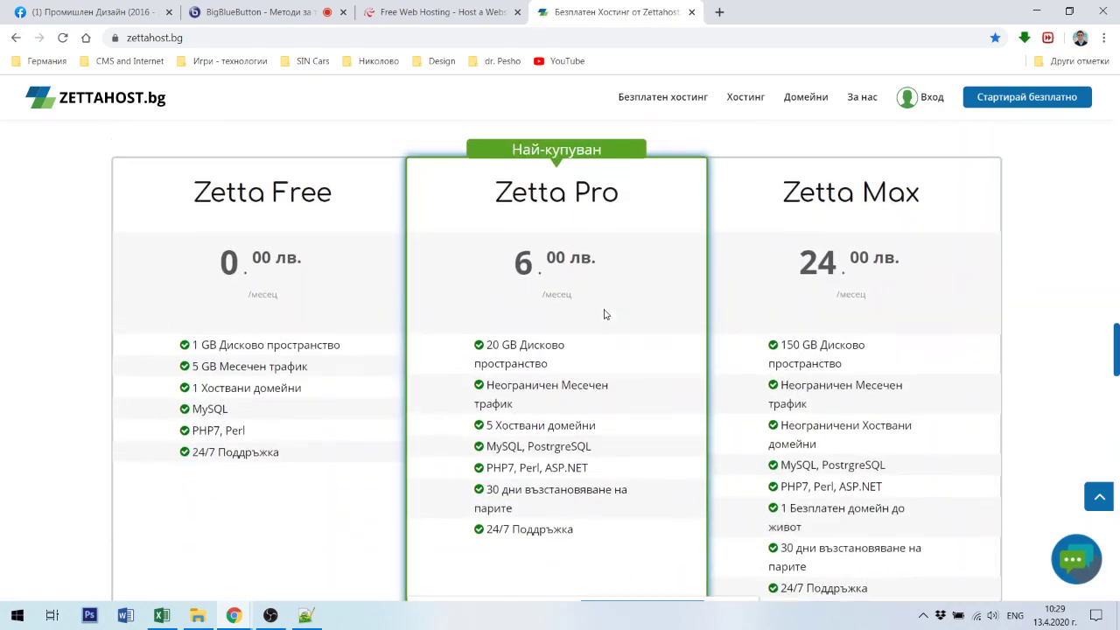
scroll(604, 315, up, 10)
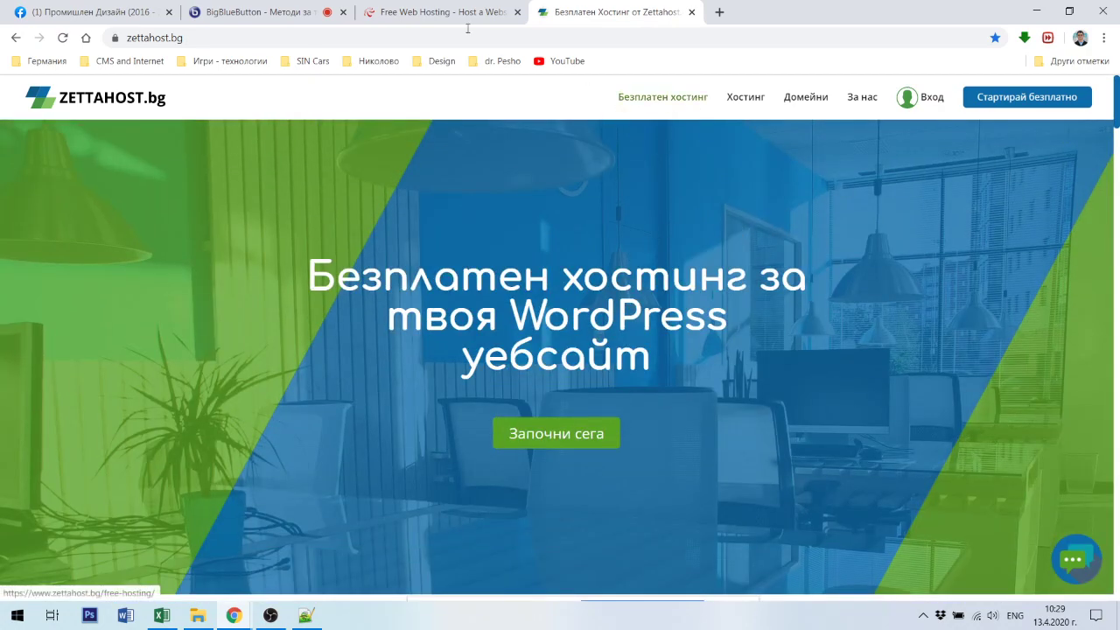
- Check the hosting plan comparison on the 000webhost page again and return to the Zettahost.bg page
click(433, 13)
scroll(523, 178, down, 9)
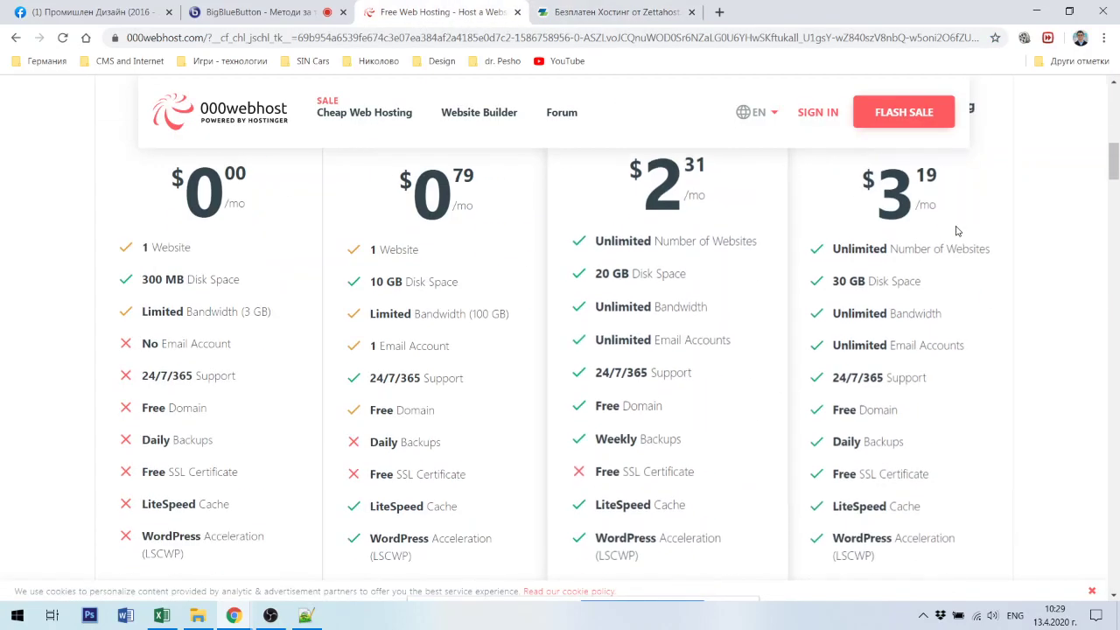
scroll(3, 140, up, 4)
scroll(4, 139, up, 5)
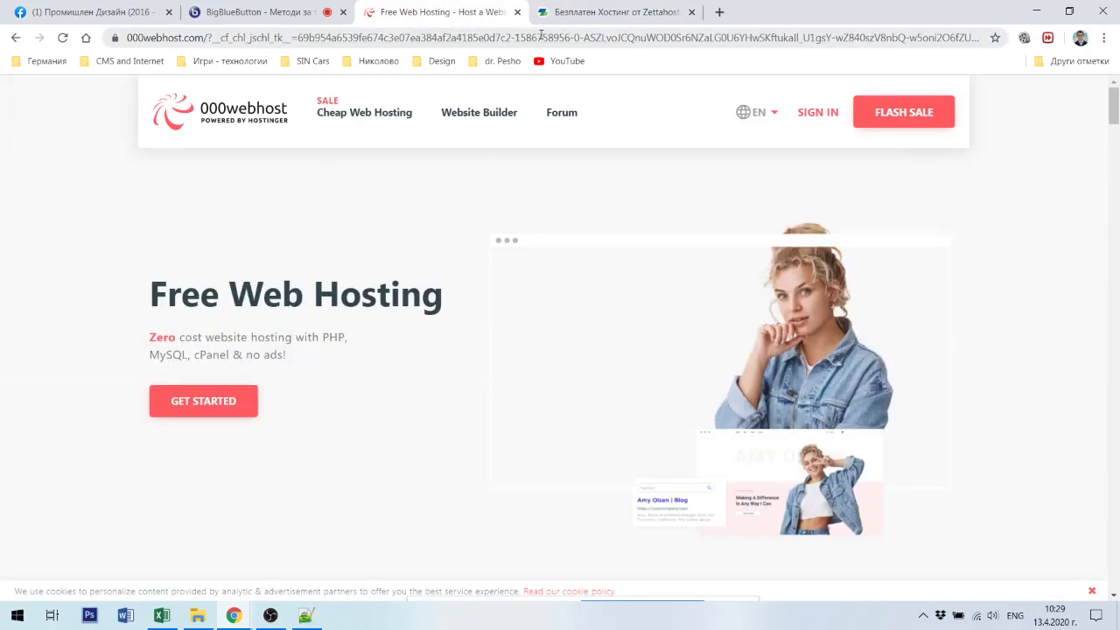
click(607, 13)
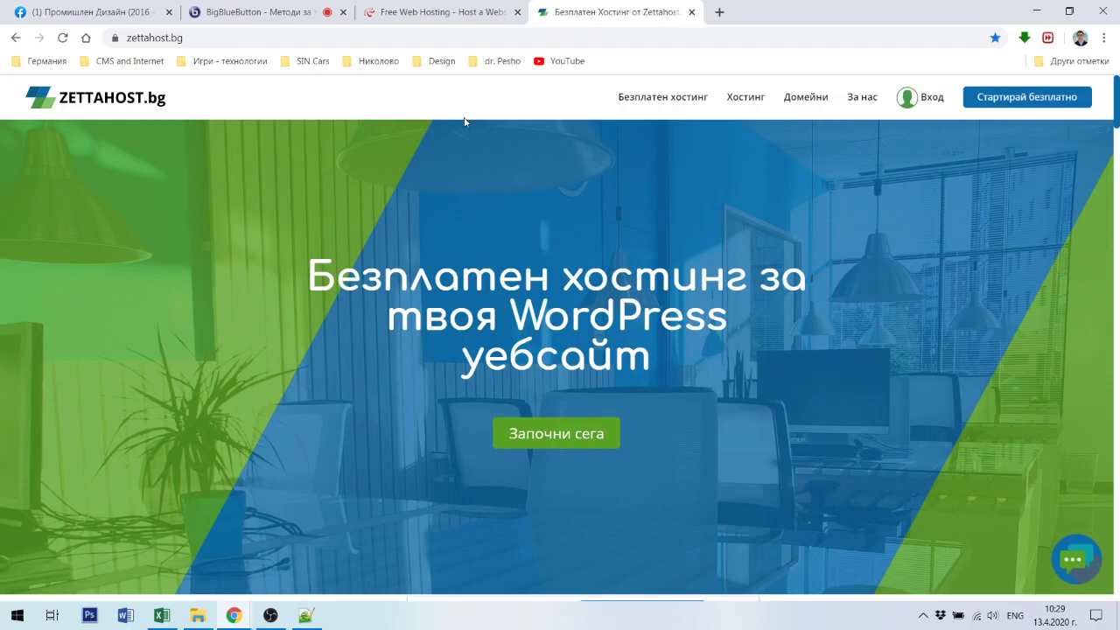
- Compare the prices and feature lists of the Zetta Free, Zetta Pro and Zetta Max plans
scroll(450, 161, down, 5)
scroll(482, 300, down, 15)
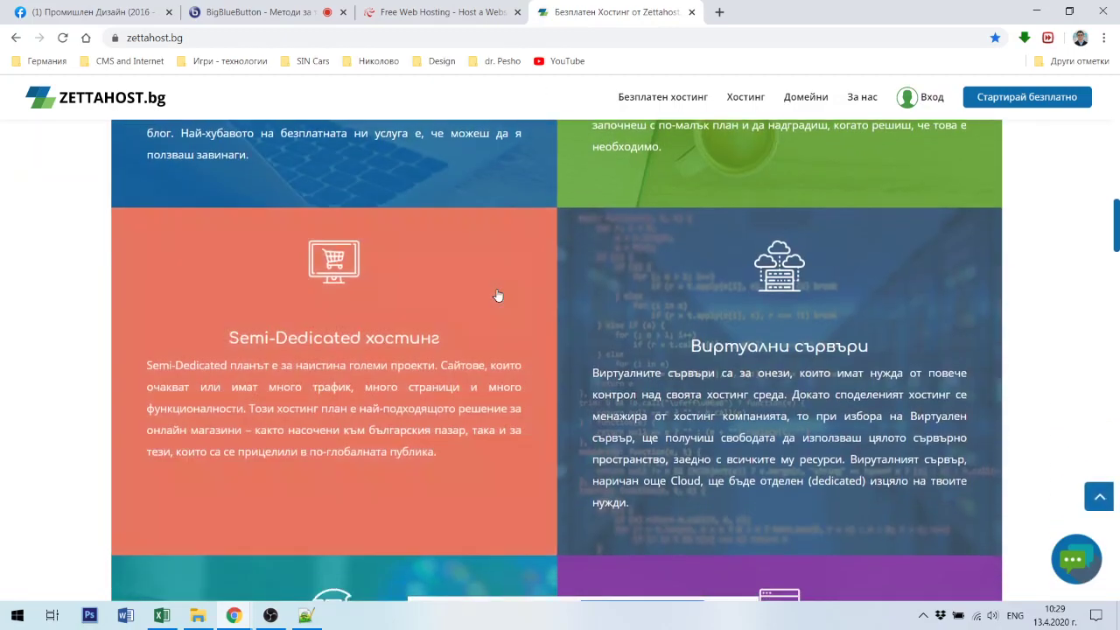
scroll(505, 307, down, 4)
scroll(302, 373, up, 3)
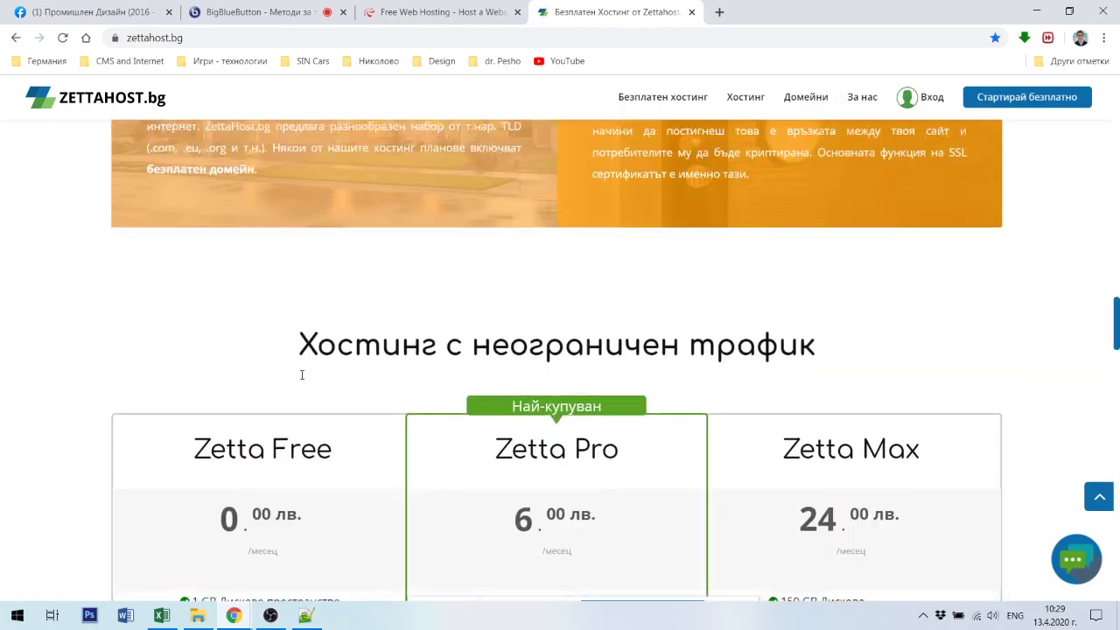
scroll(819, 347, down, 3)
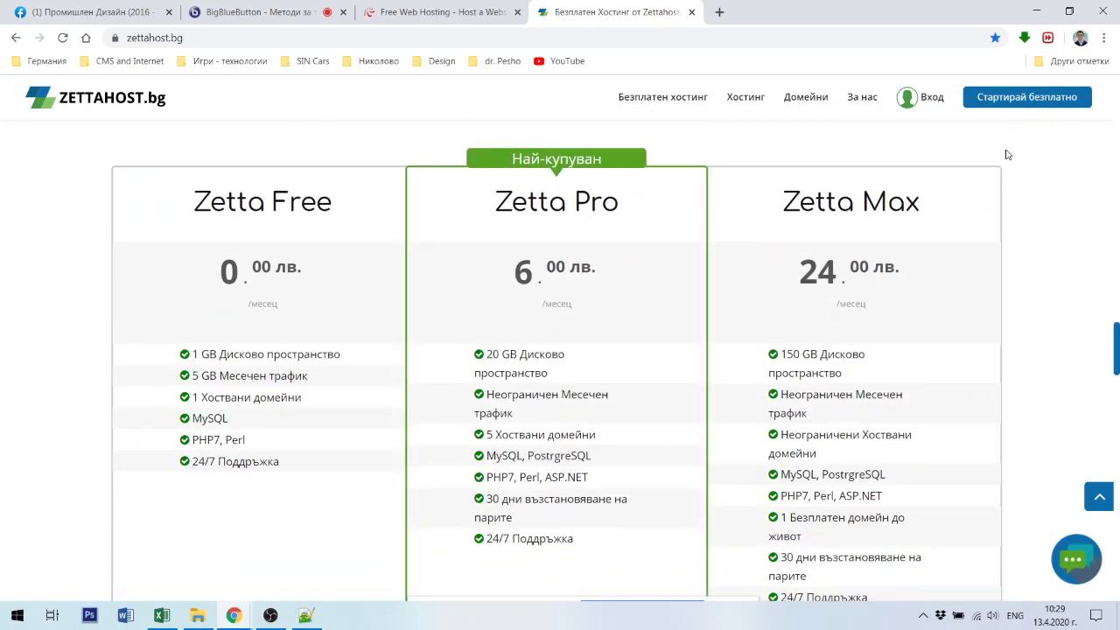
scroll(68, 293, down, 2)
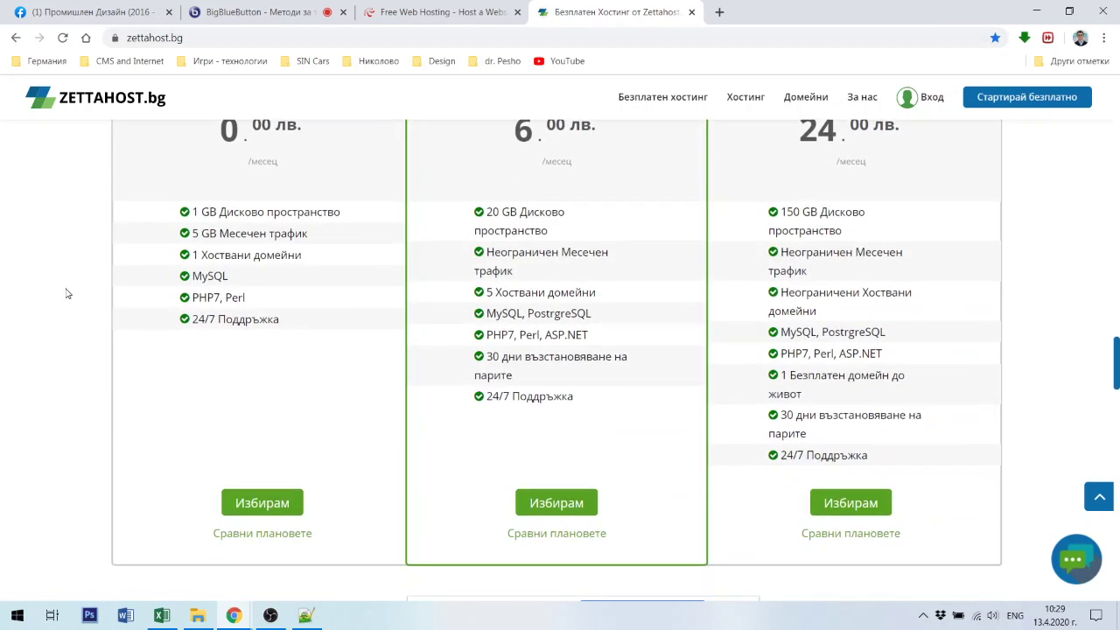
- Highlight the 1 GB disk space entry in the Zetta Free plan's feature list
scroll(68, 292, up, 1)
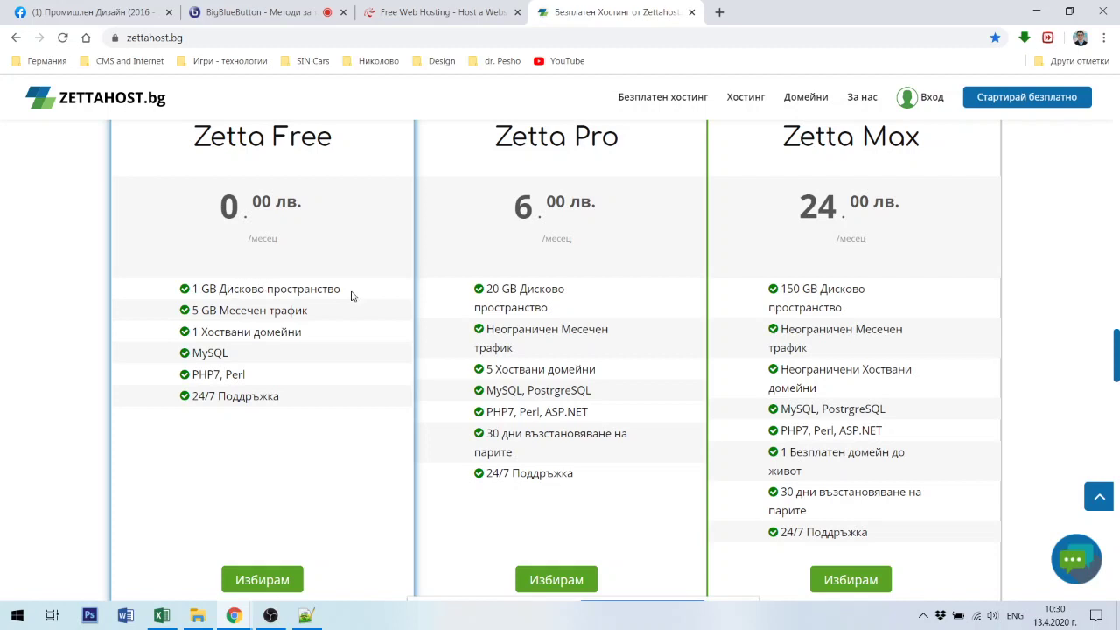
drag(352, 296, 169, 296)
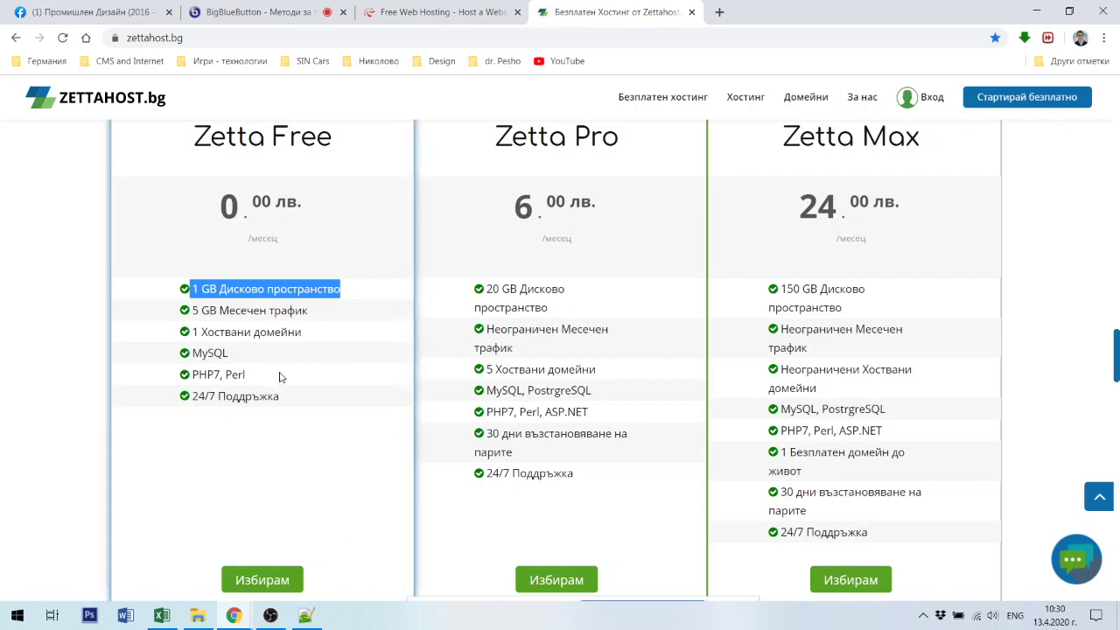
- Return to the beginning of the Zettahost.bg page and open the client login page
scroll(280, 378, up, 2)
scroll(280, 384, up, 10)
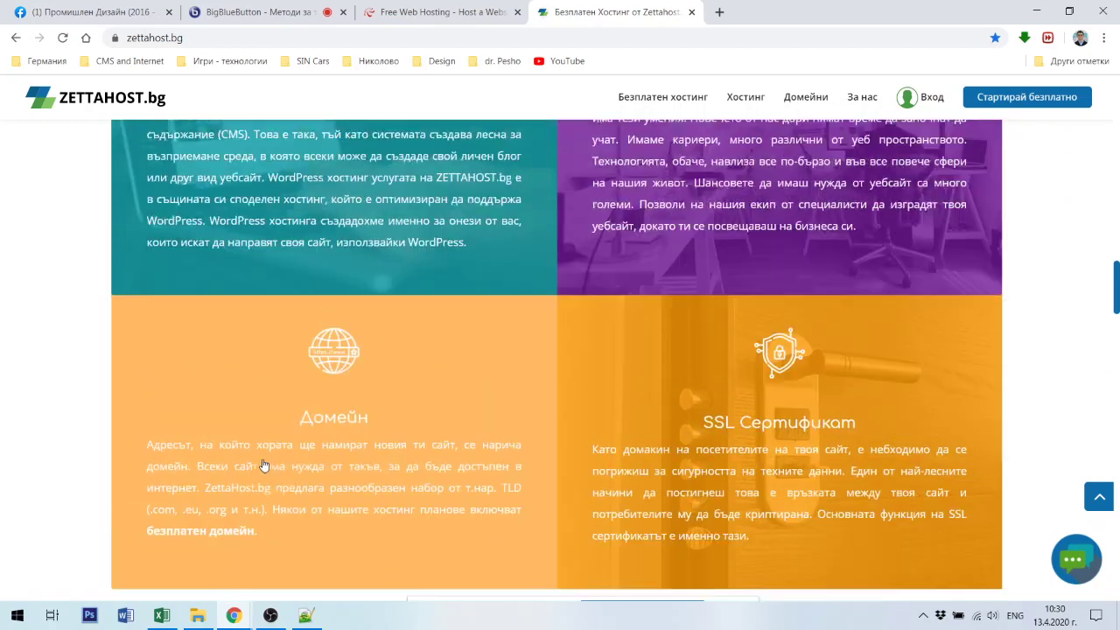
scroll(271, 453, up, 15)
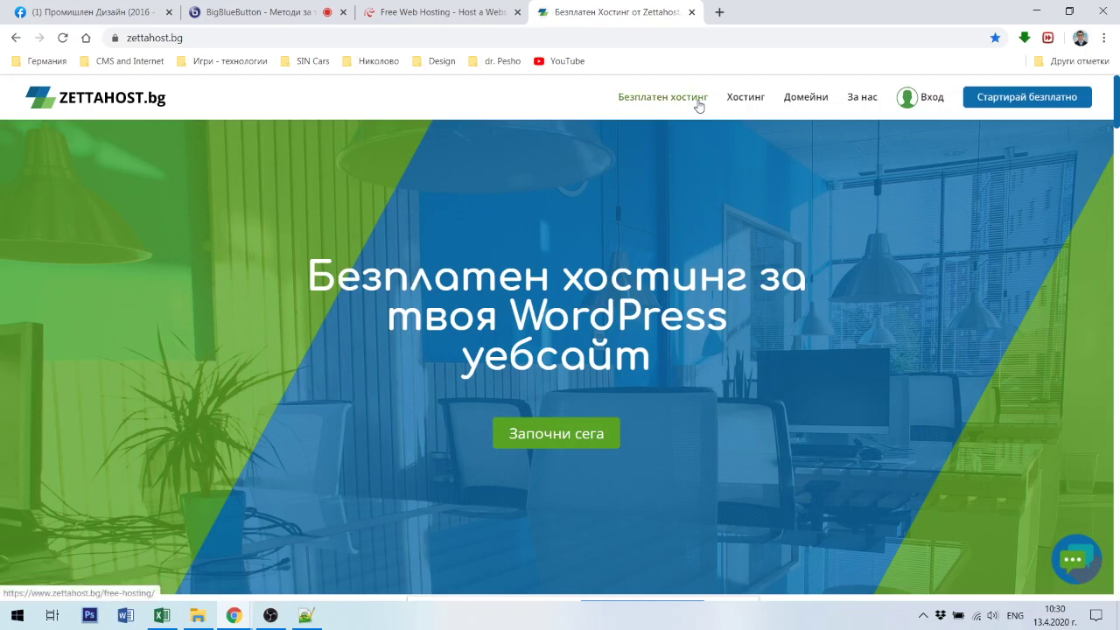
click(929, 99)
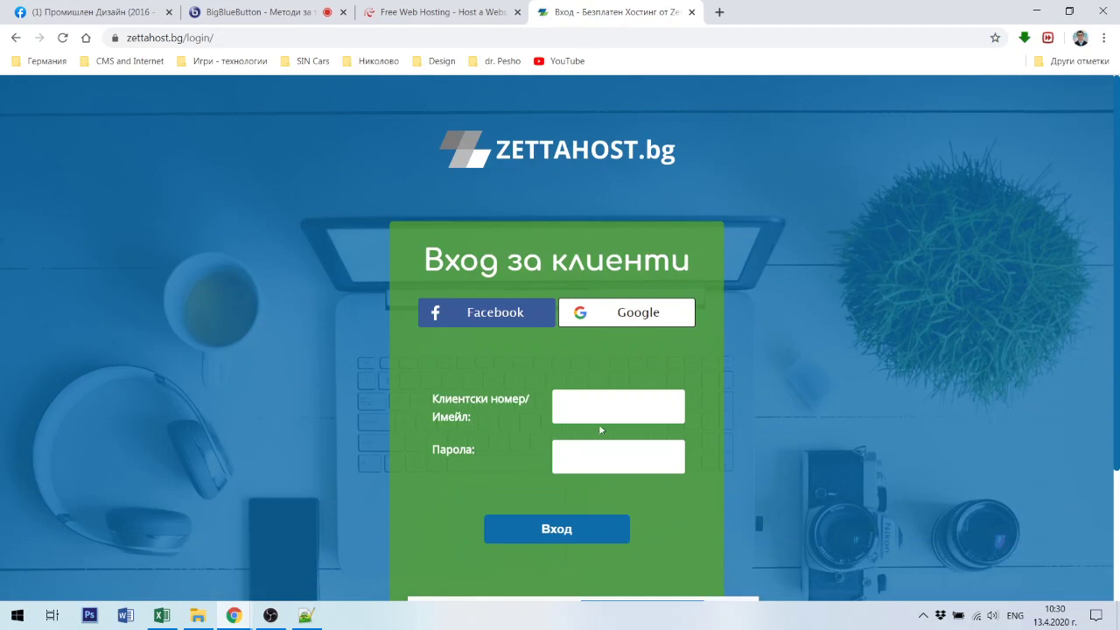
- Try to log in to the client area with the saved university e-mail address and the account password
click(599, 412)
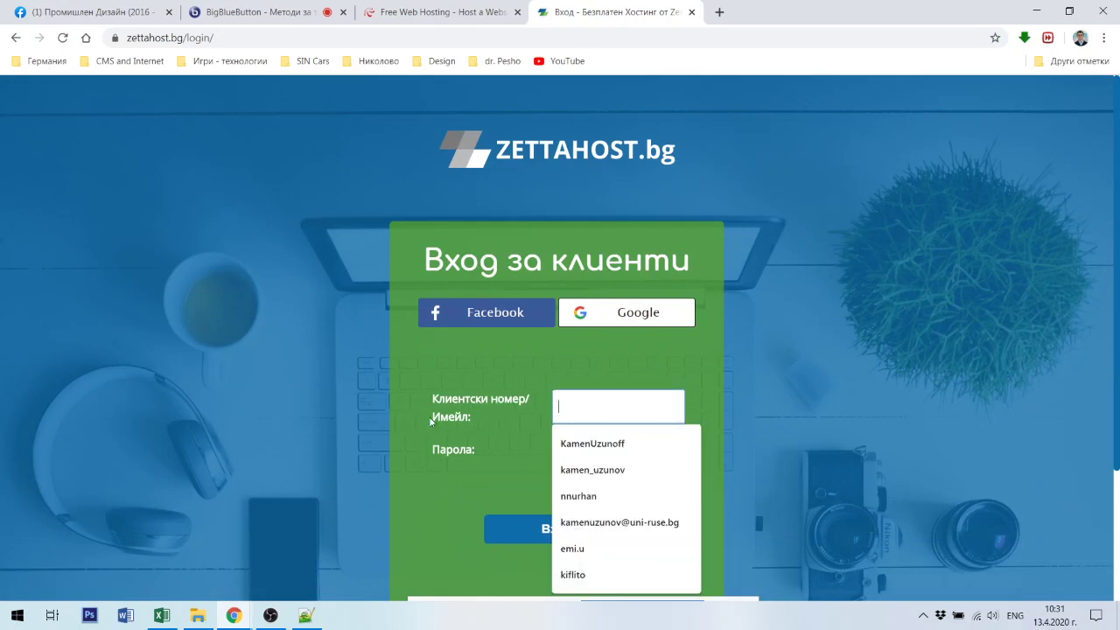
click(675, 523)
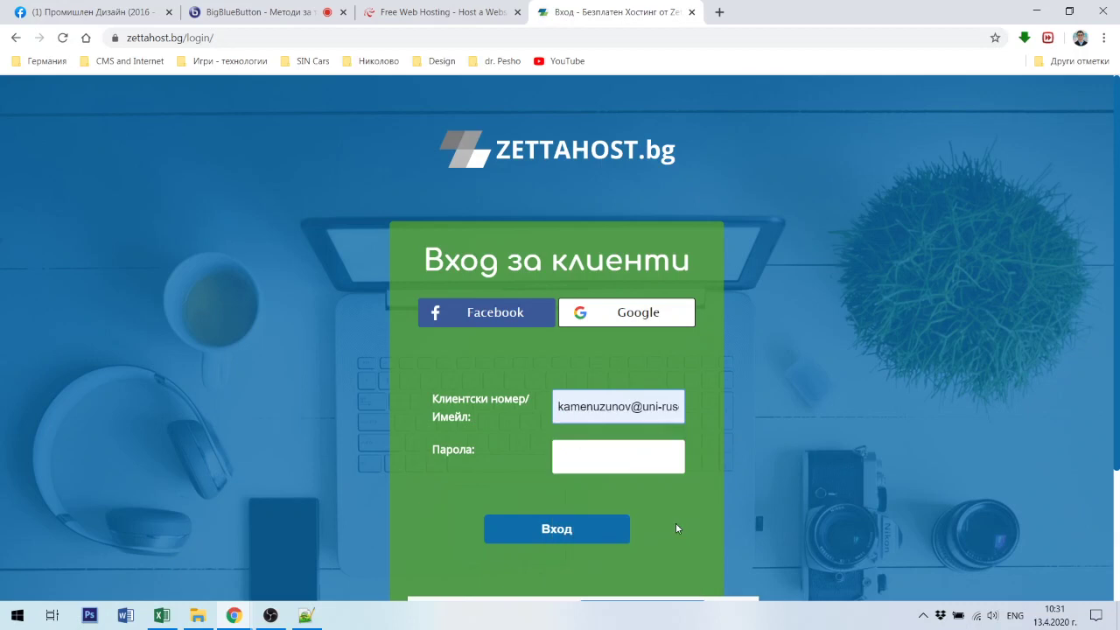
click(627, 461)
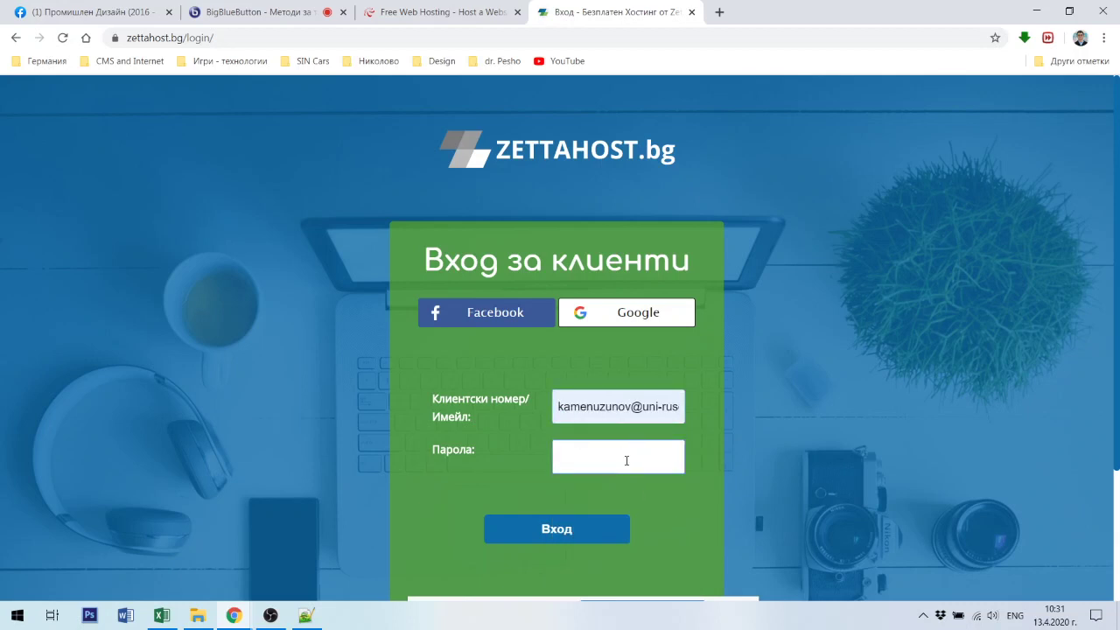
text(•)
click(526, 532)
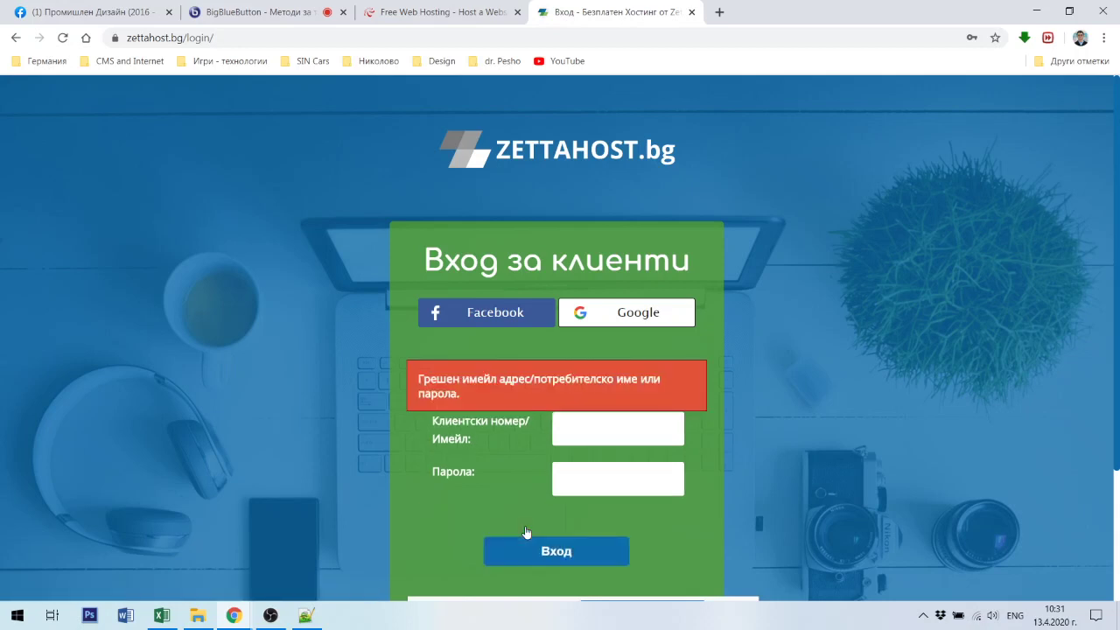
- Log in to the client area with the university e-mail address and the account password, and dismiss the browser's password check offer
click(583, 429)
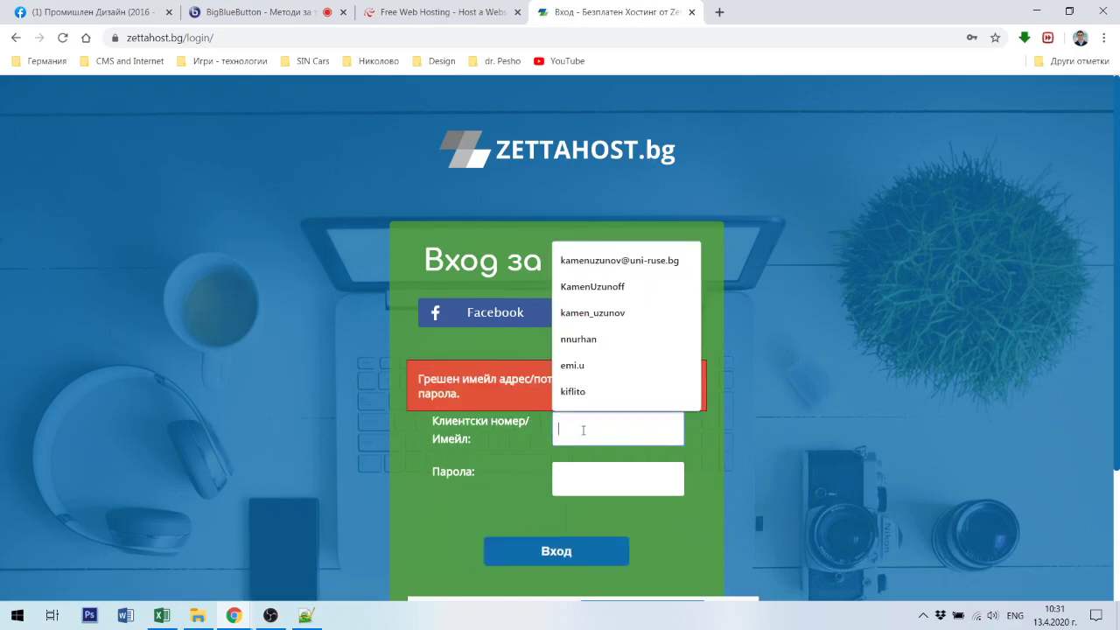
click(617, 263)
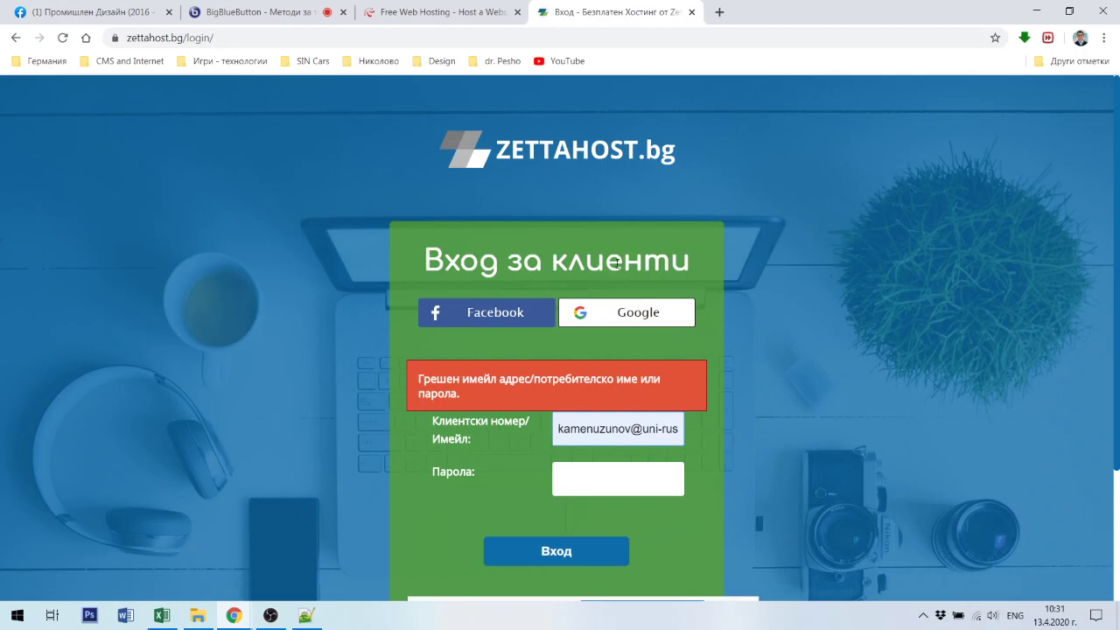
click(597, 486)
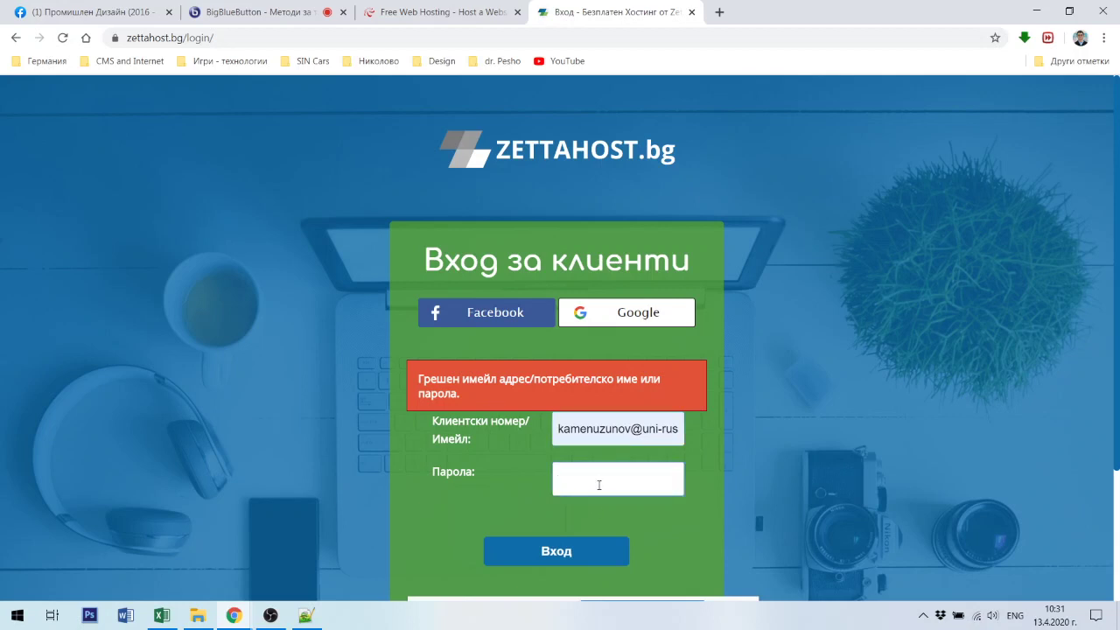
click(559, 429)
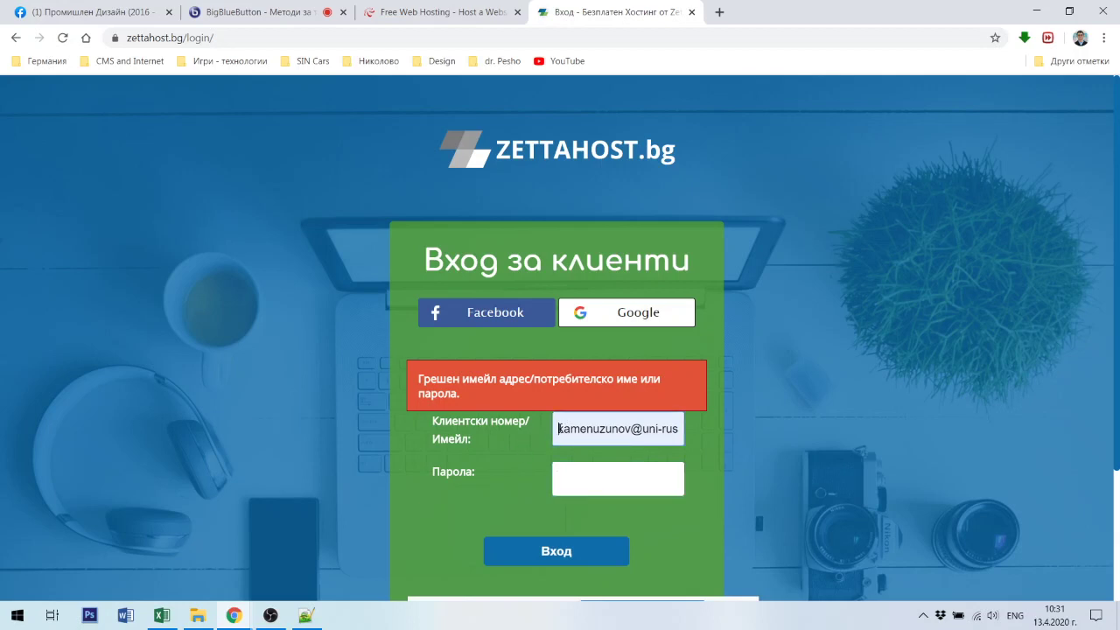
text(w)
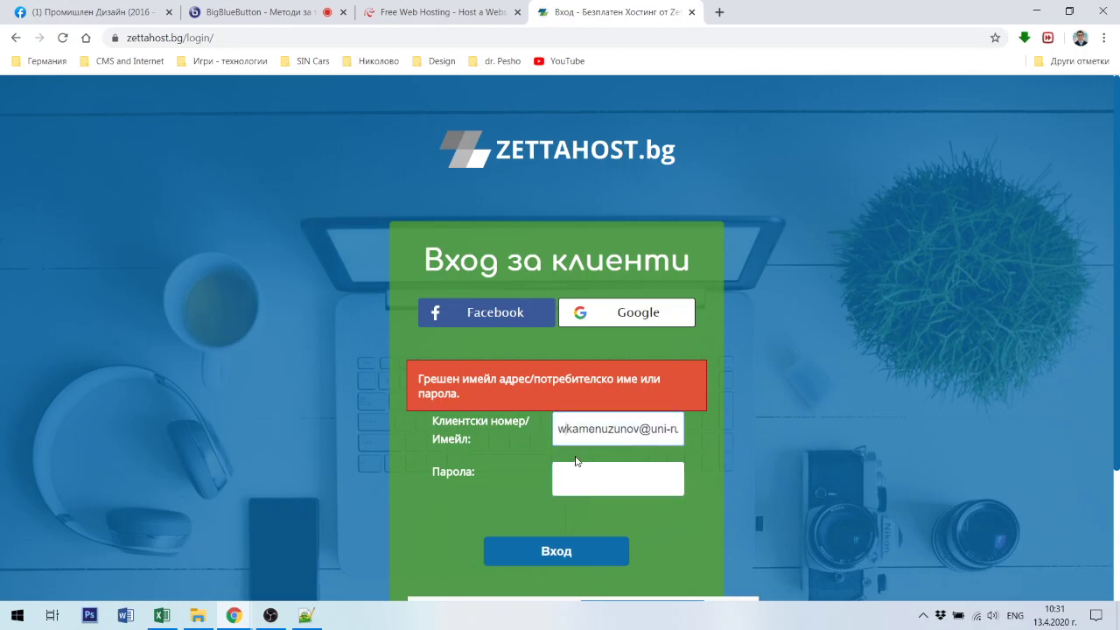
key(BackSpace)
click(574, 470)
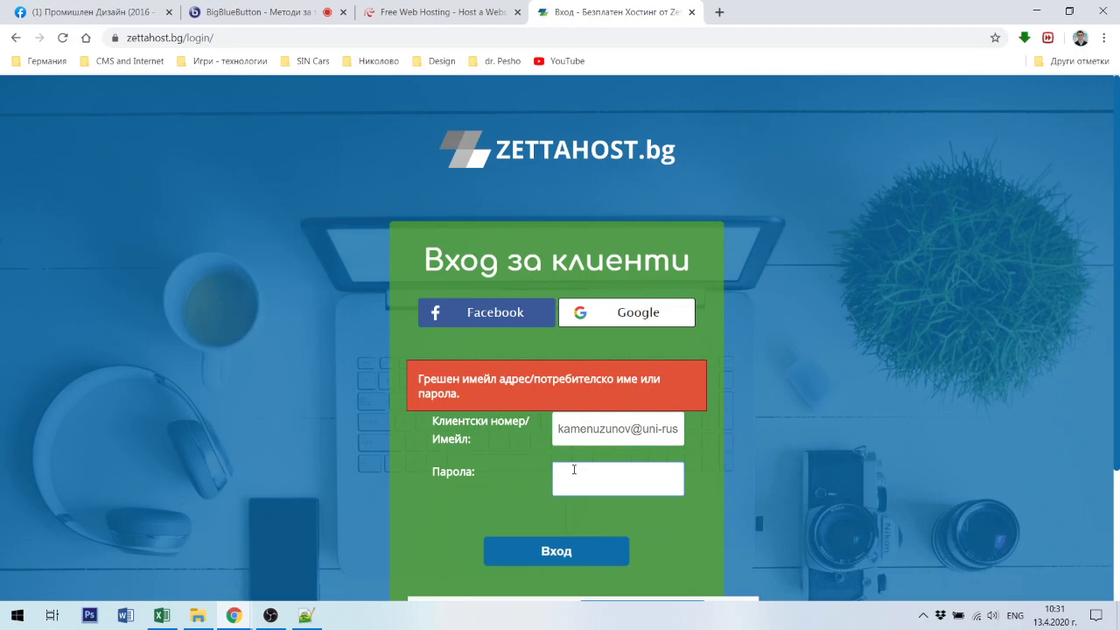
text(••••••••••)
click(571, 557)
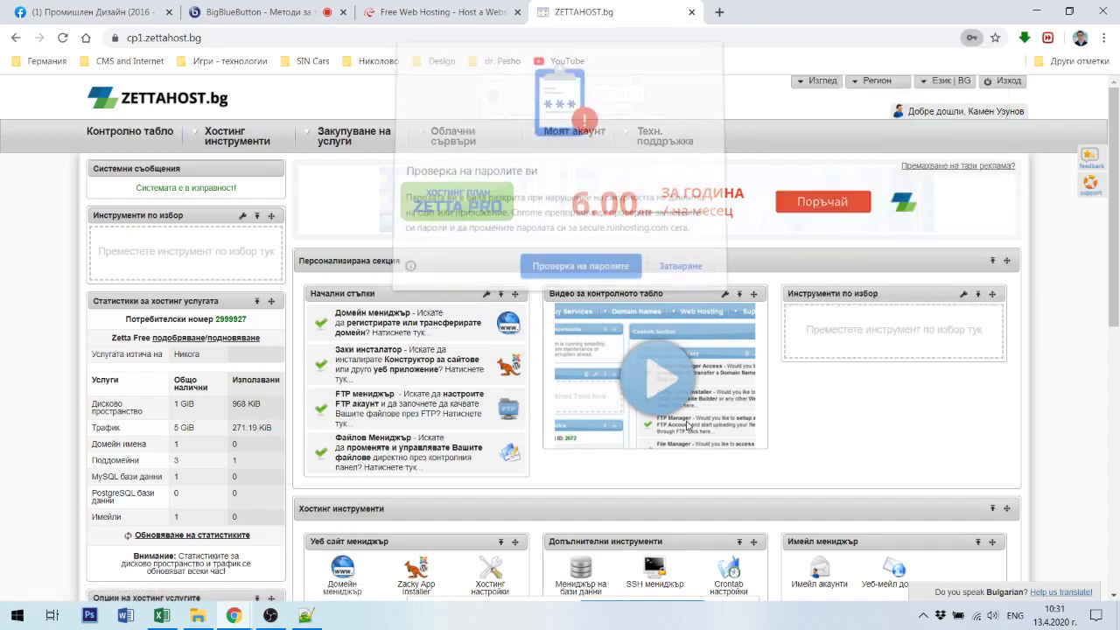
click(678, 269)
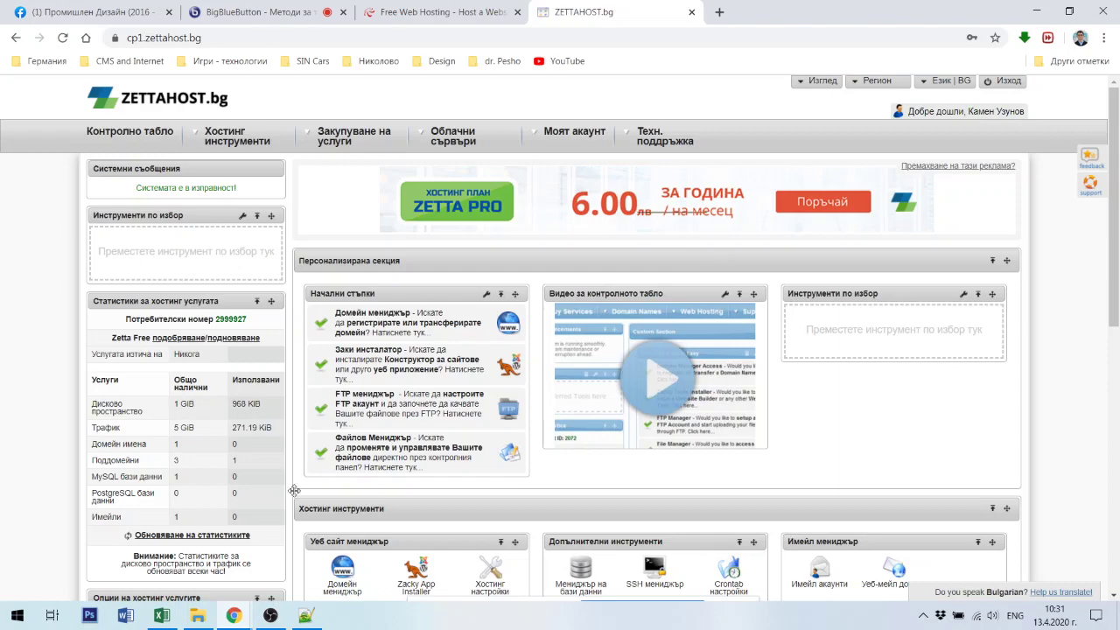
- Look over the control panel's hosting statistics, service options and getting-started shortcuts, returning to its beginning
scroll(216, 409, down, 6)
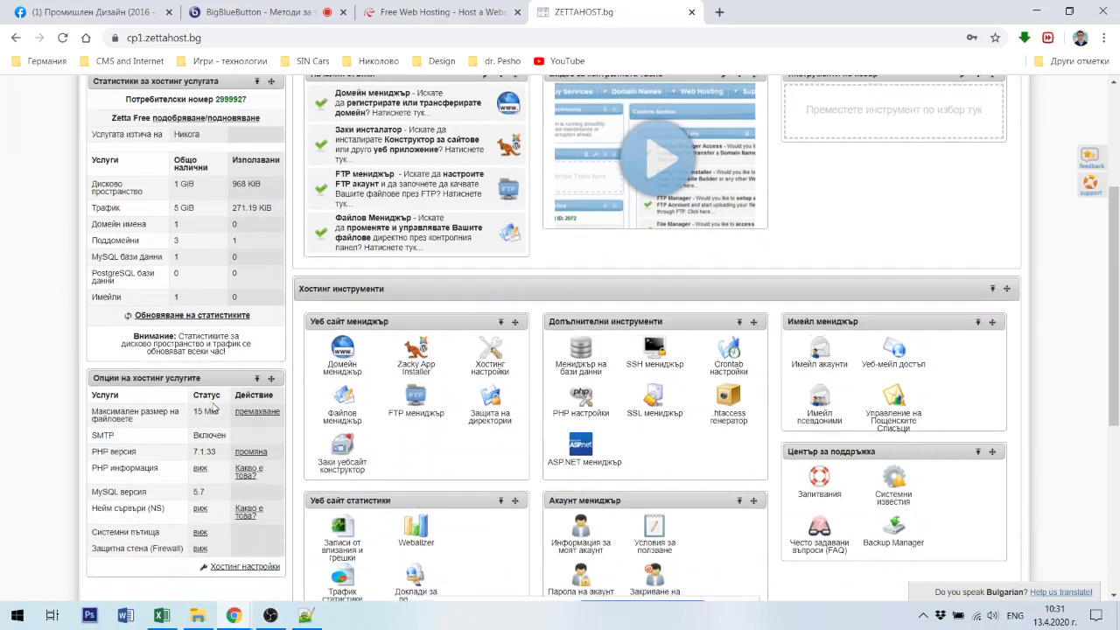
scroll(216, 409, down, 1)
scroll(698, 457, up, 7)
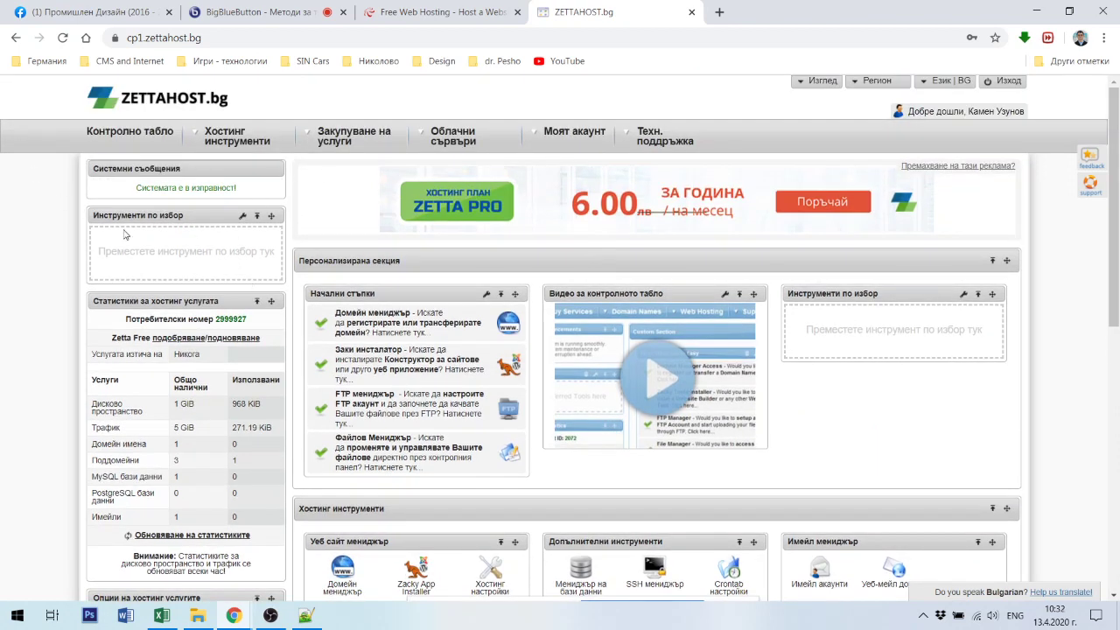
scroll(347, 284, down, 2)
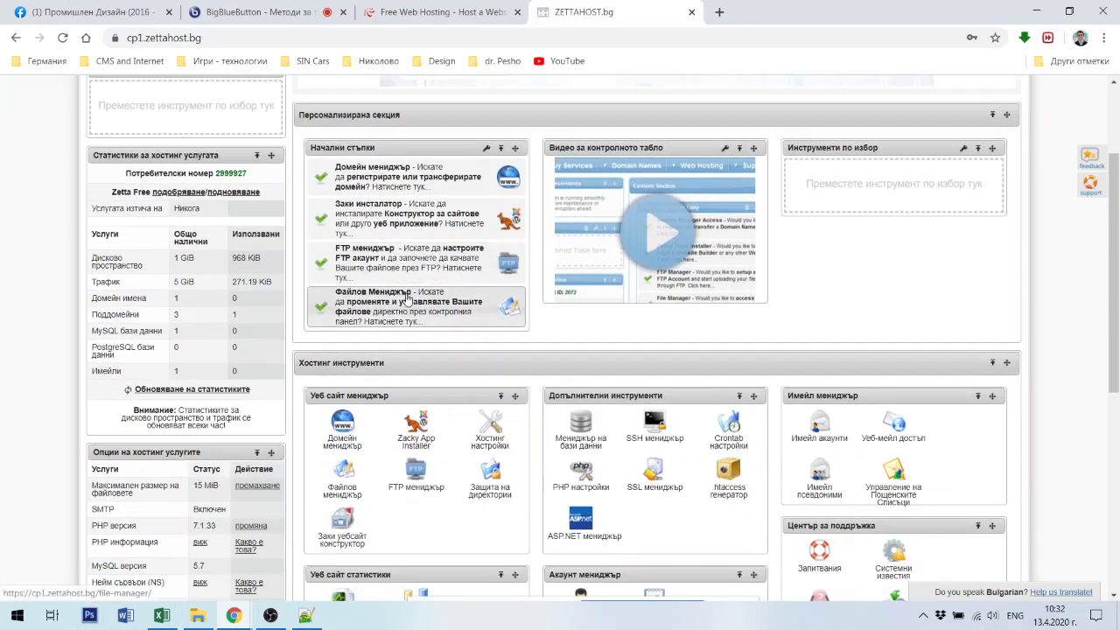
scroll(201, 219, up, 2)
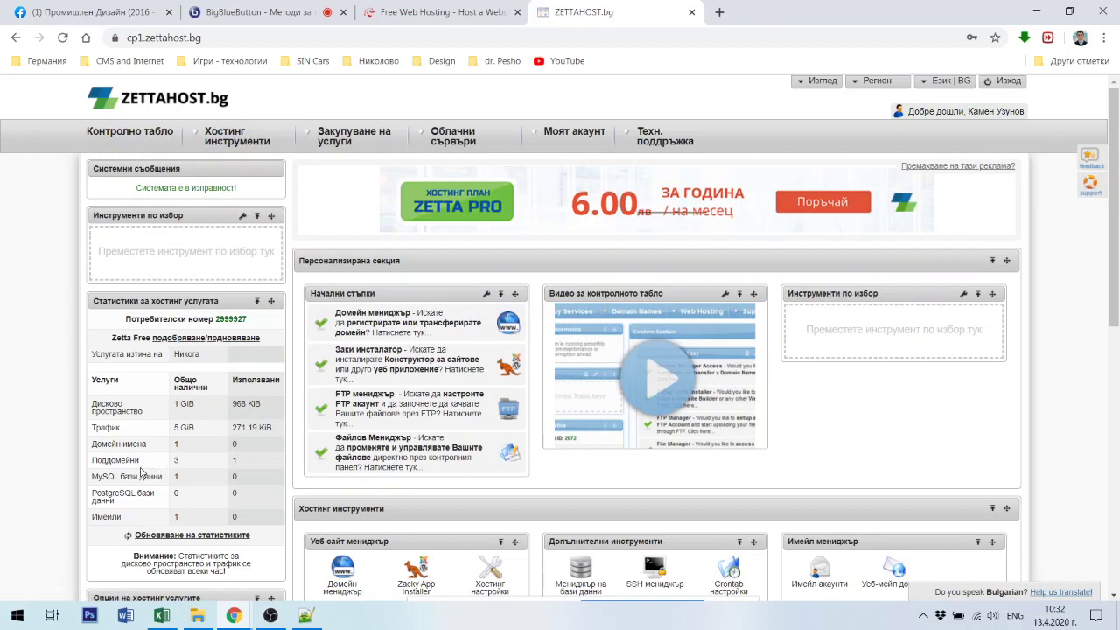
scroll(512, 429, down, 2)
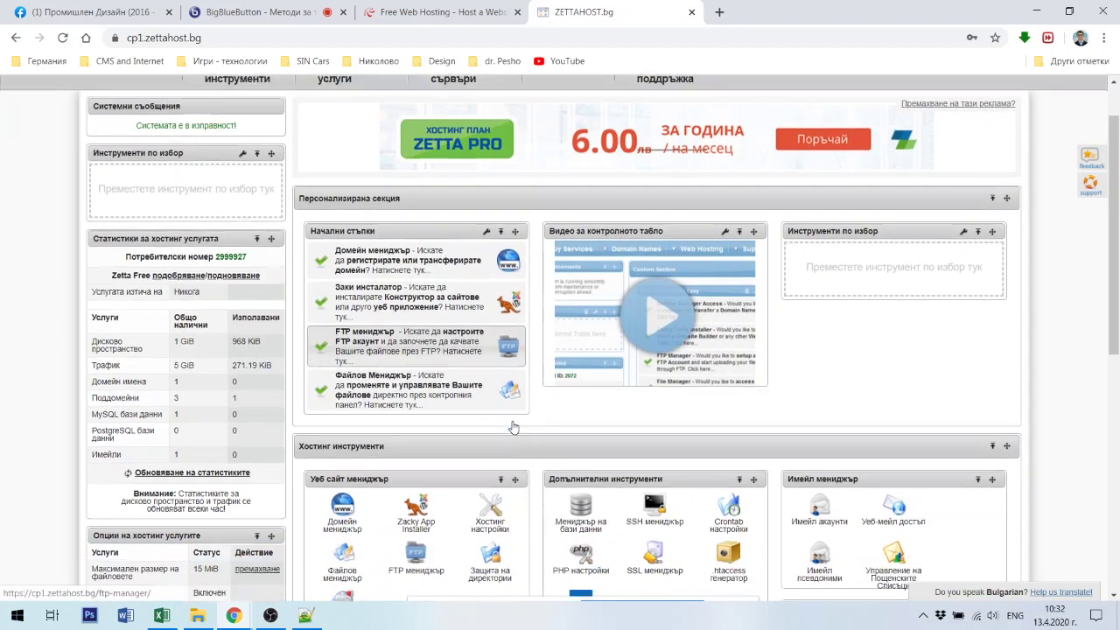
scroll(317, 457, up, 2)
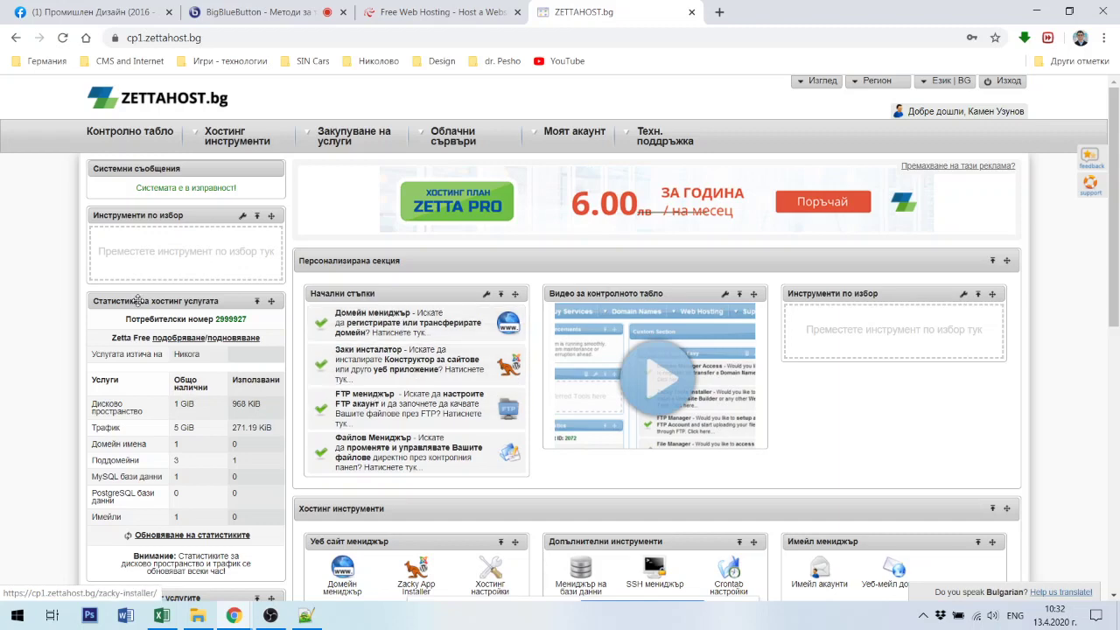
- Examine the Zetta Free resource usage and the hosting tools for websites, databases, e-mail, statistics and account management
scroll(188, 379, down, 1)
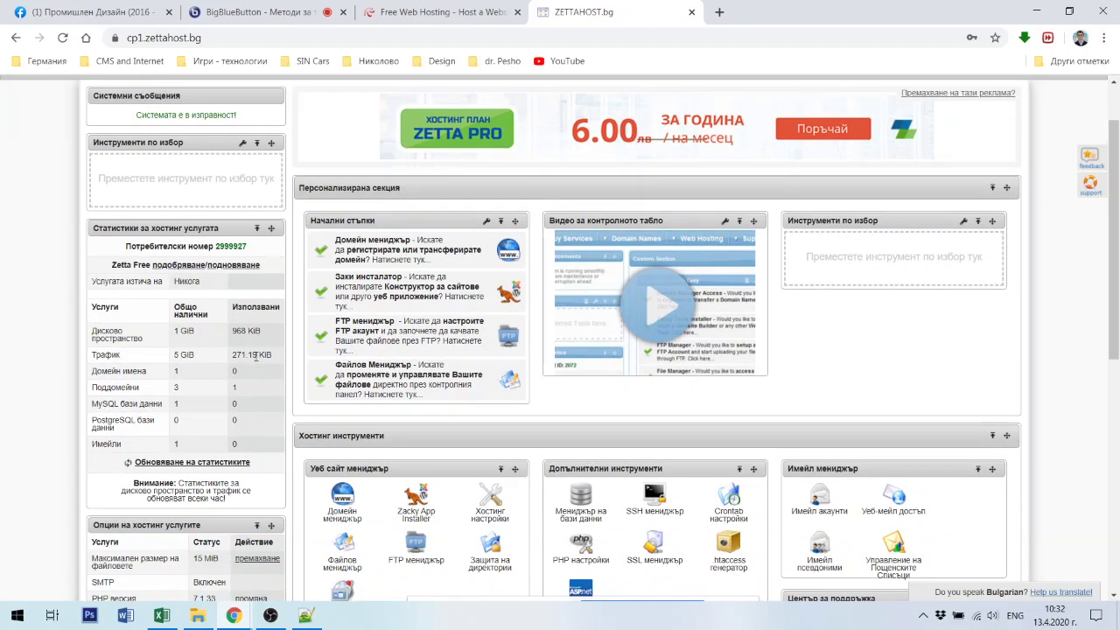
scroll(166, 383, down, 3)
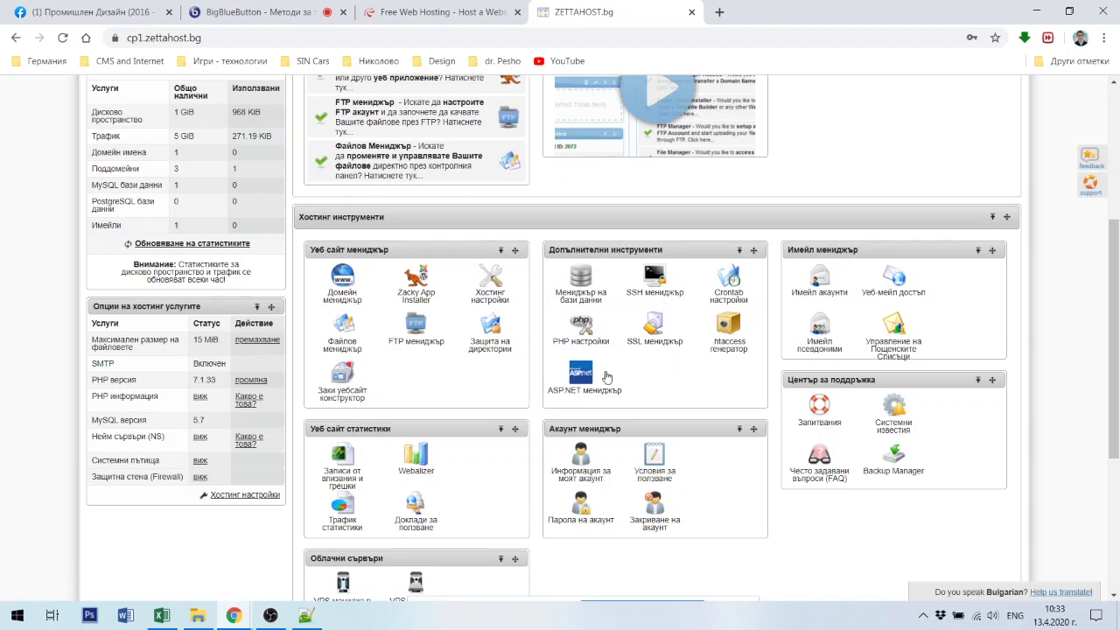
scroll(220, 567, up, 4)
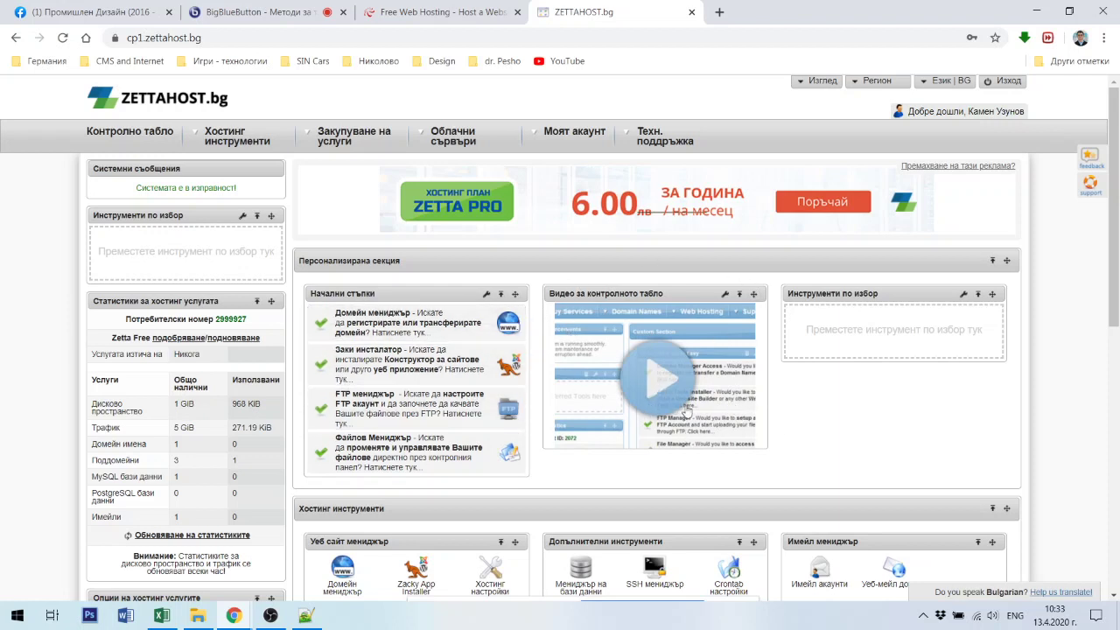
scroll(613, 394, down, 3)
scroll(652, 426, down, 3)
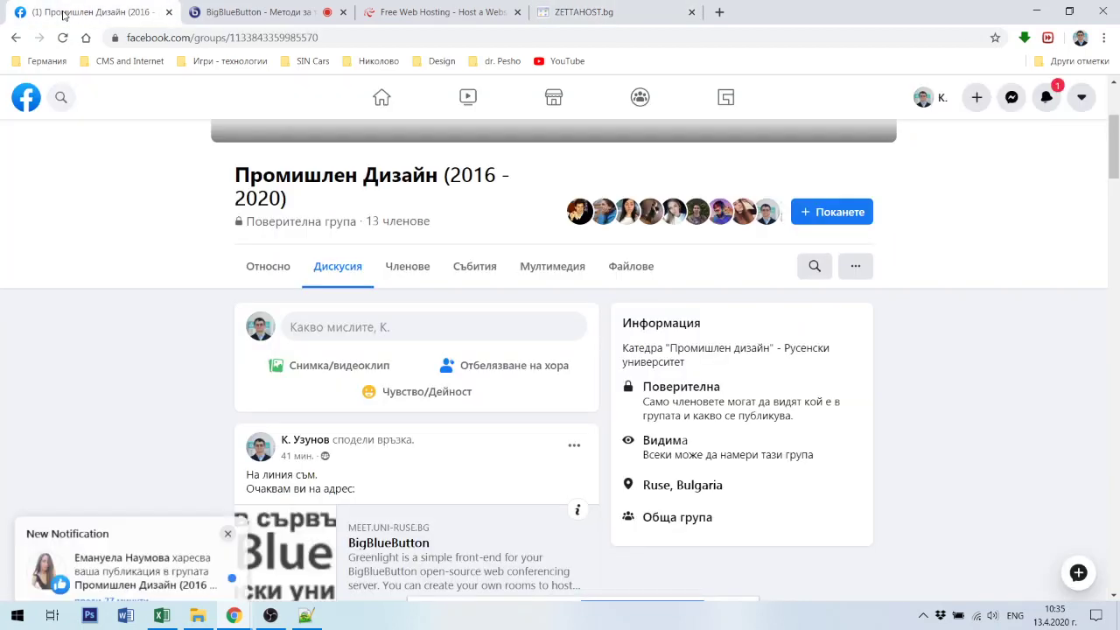
- Check the secure connection information of the Facebook group page and return to the Zettahost.bg control panel
click(65, 13)
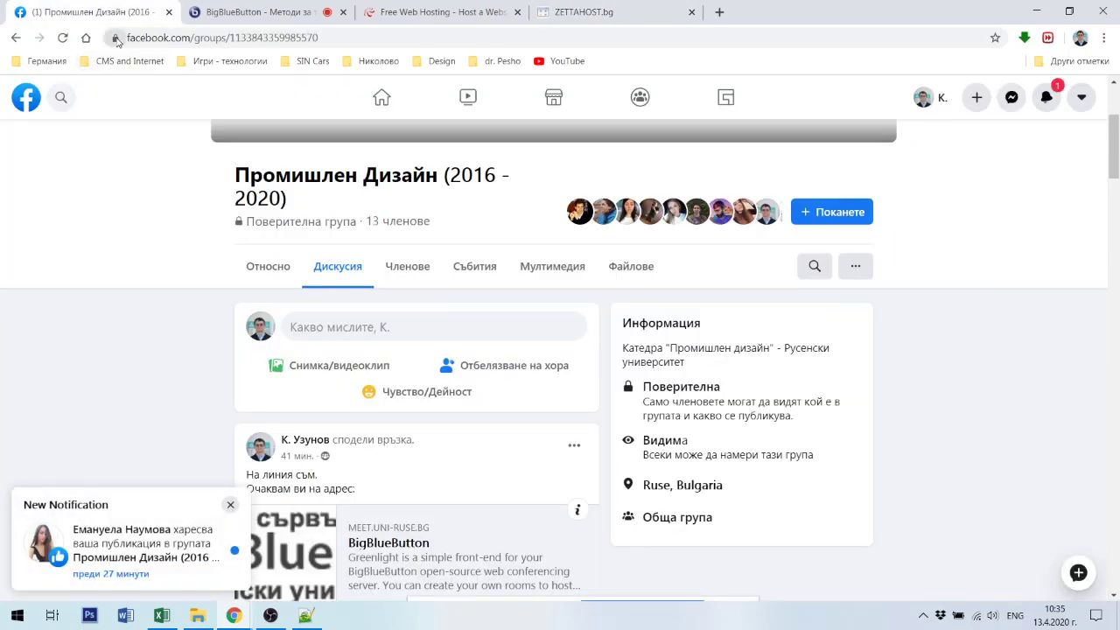
click(114, 42)
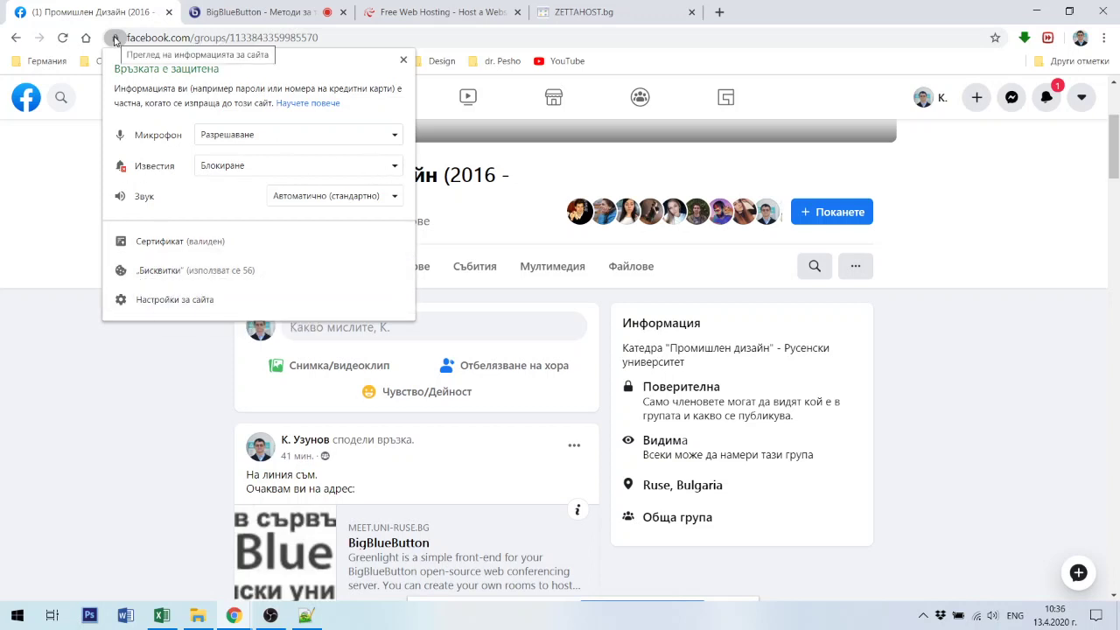
click(114, 40)
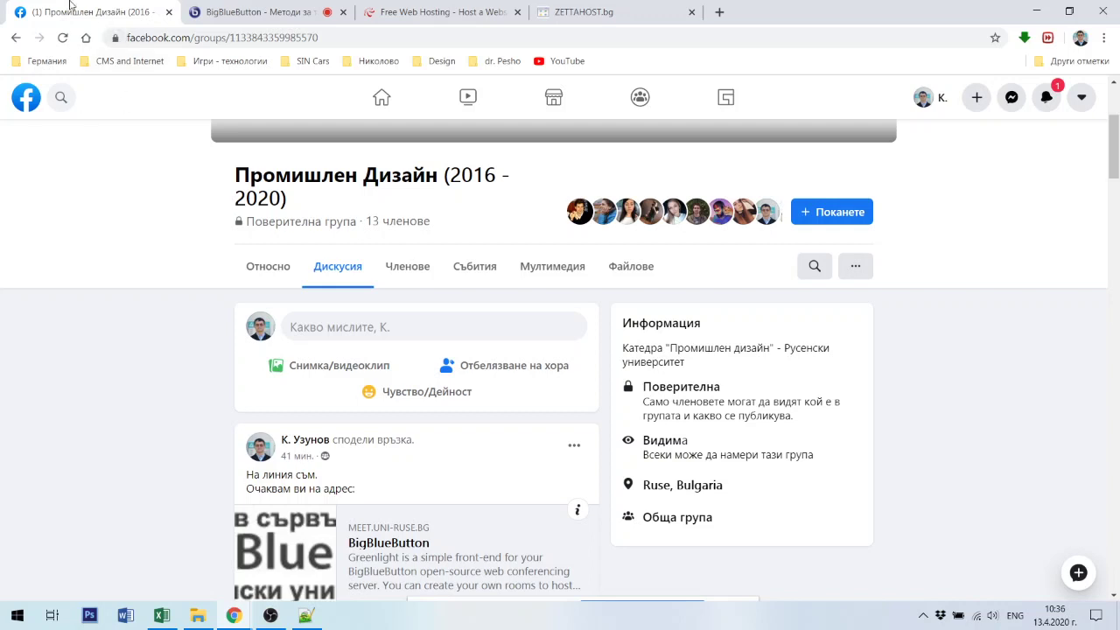
click(586, 12)
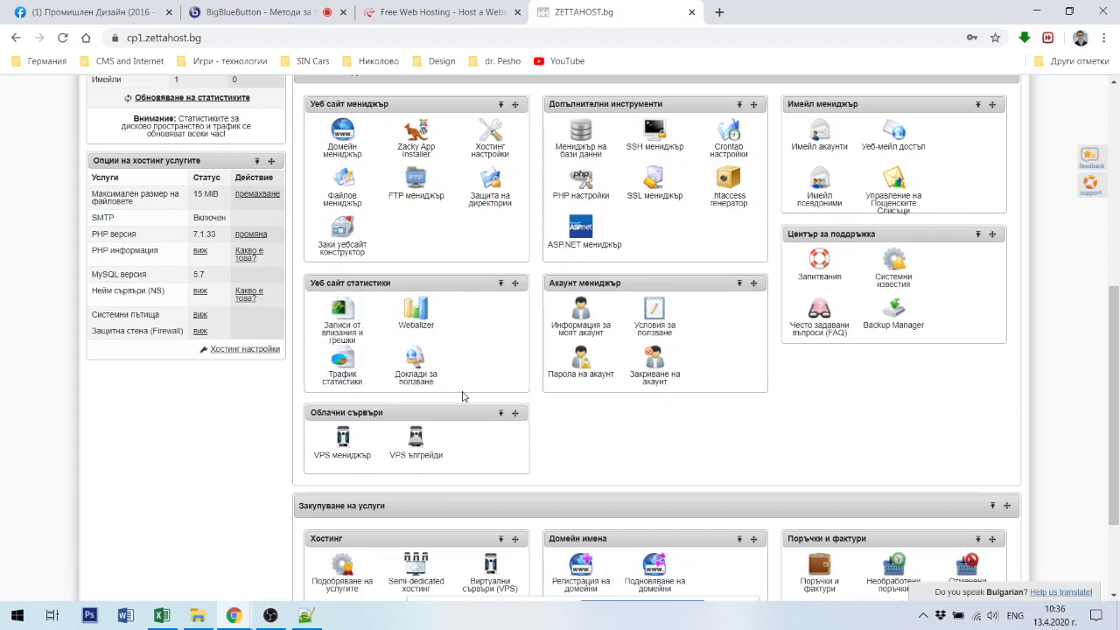
- Review the control panel's section for purchasing services, covering hosting, domain names, orders and invoices, alongside the hosting tools above it
scroll(412, 442, down, 2)
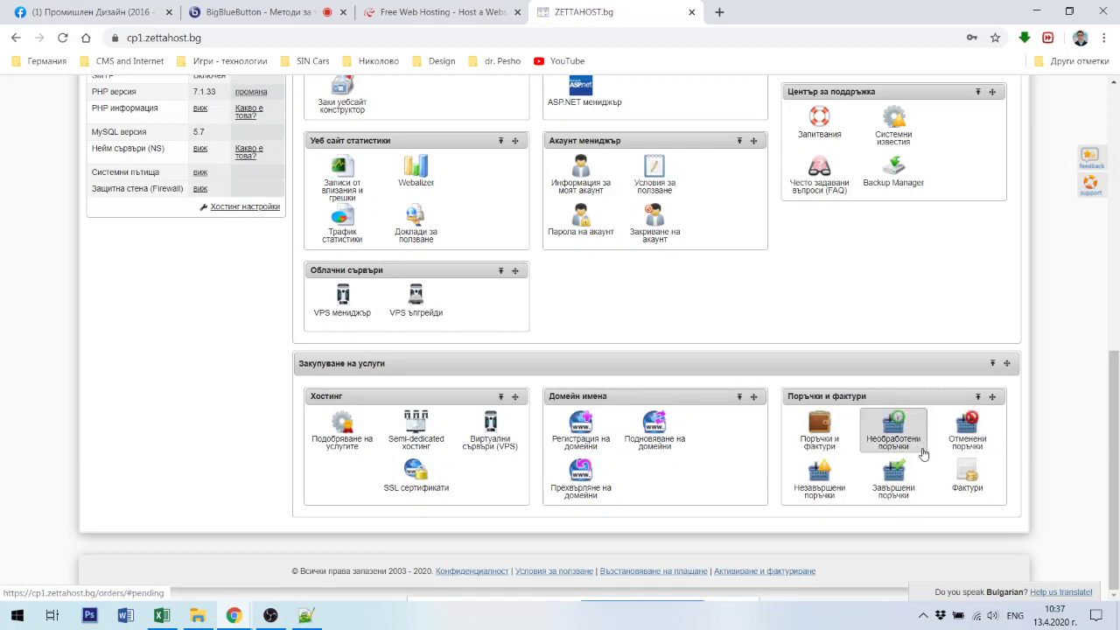
scroll(963, 473, up, 2)
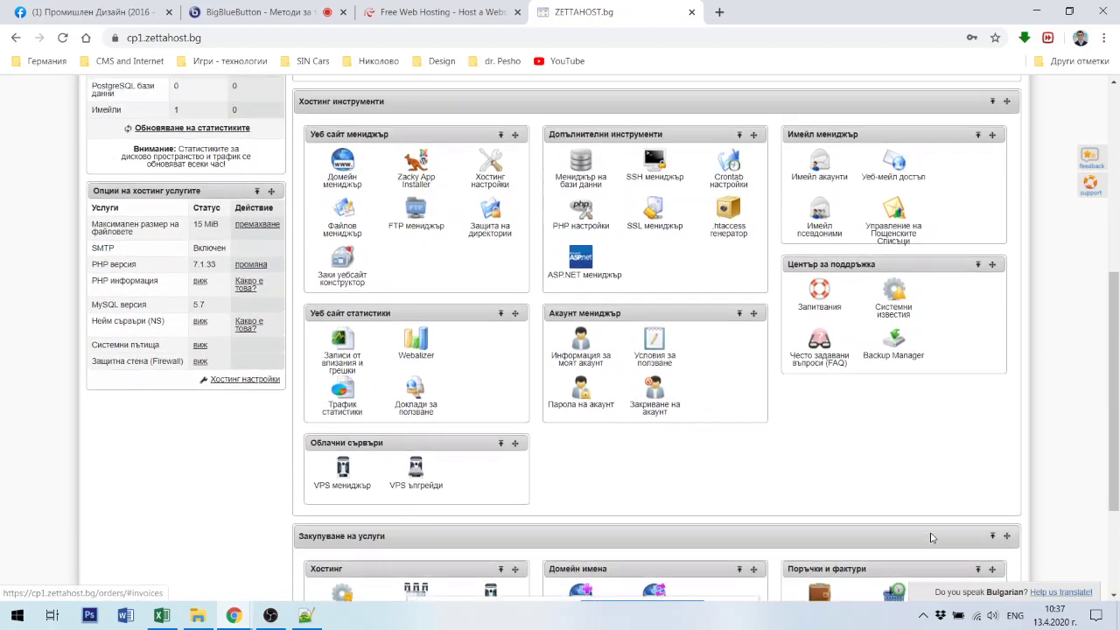
scroll(931, 538, up, 1)
scroll(933, 536, down, 2)
scroll(934, 536, up, 3)
scroll(935, 536, down, 2)
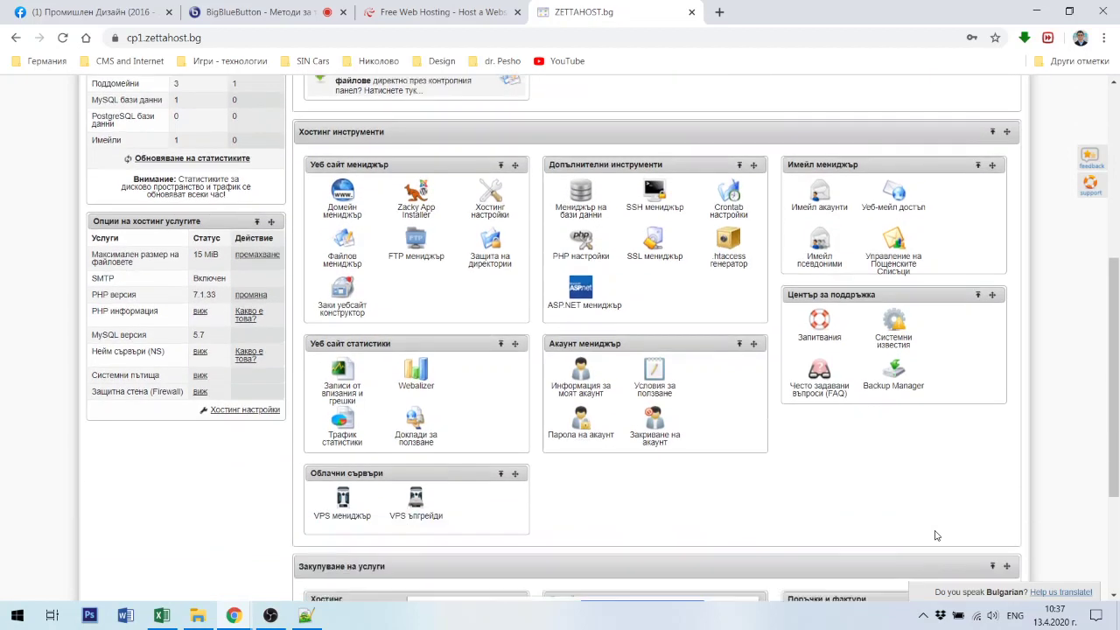
scroll(936, 535, down, 1)
scroll(547, 419, down, 2)
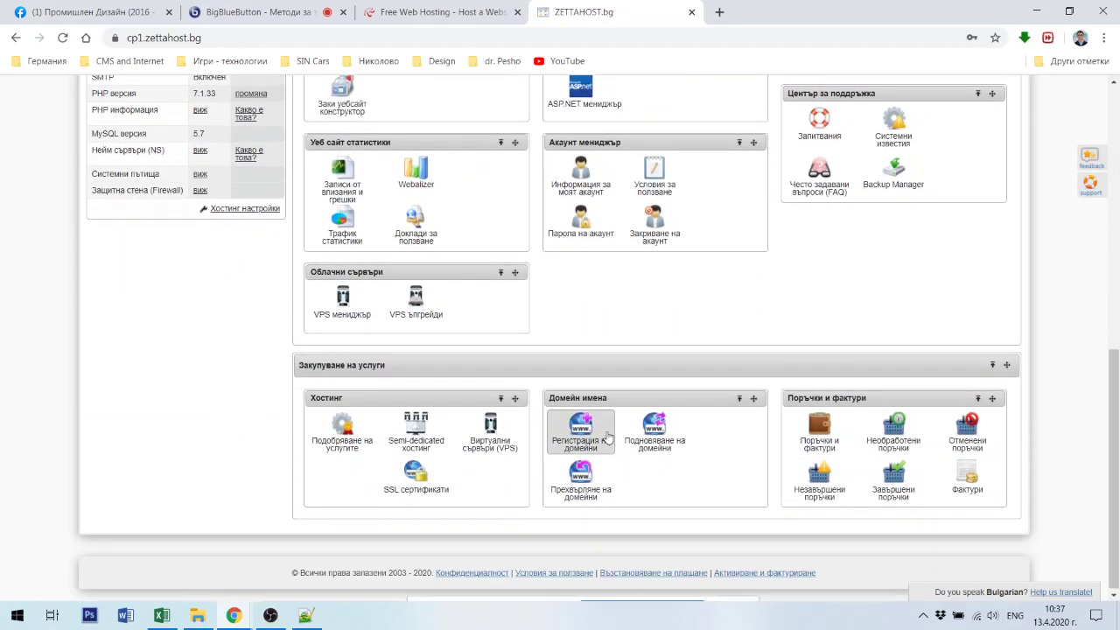
- In the domain manager, list the account's subdomains and check the status details of ruse-design.myartsonline.com
scroll(688, 273, up, 2)
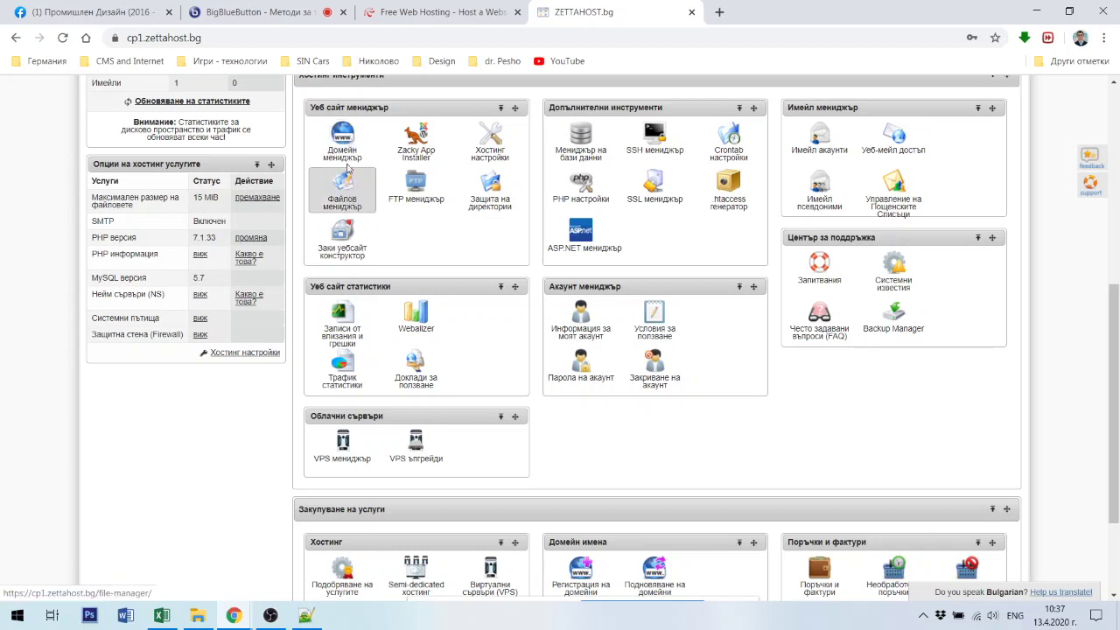
click(343, 137)
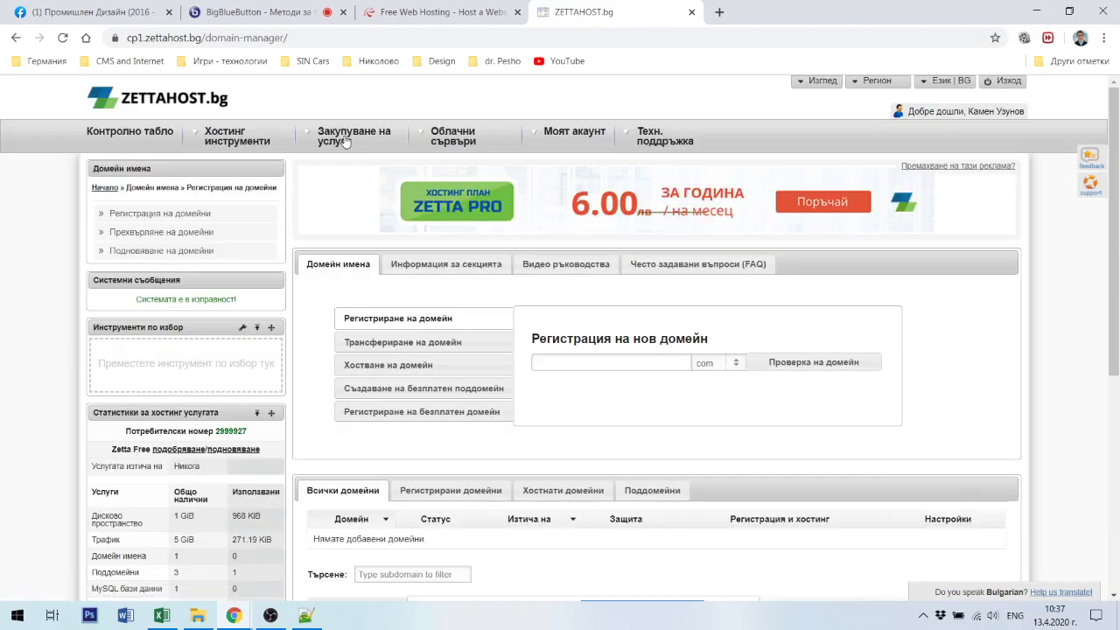
scroll(690, 385, down, 1)
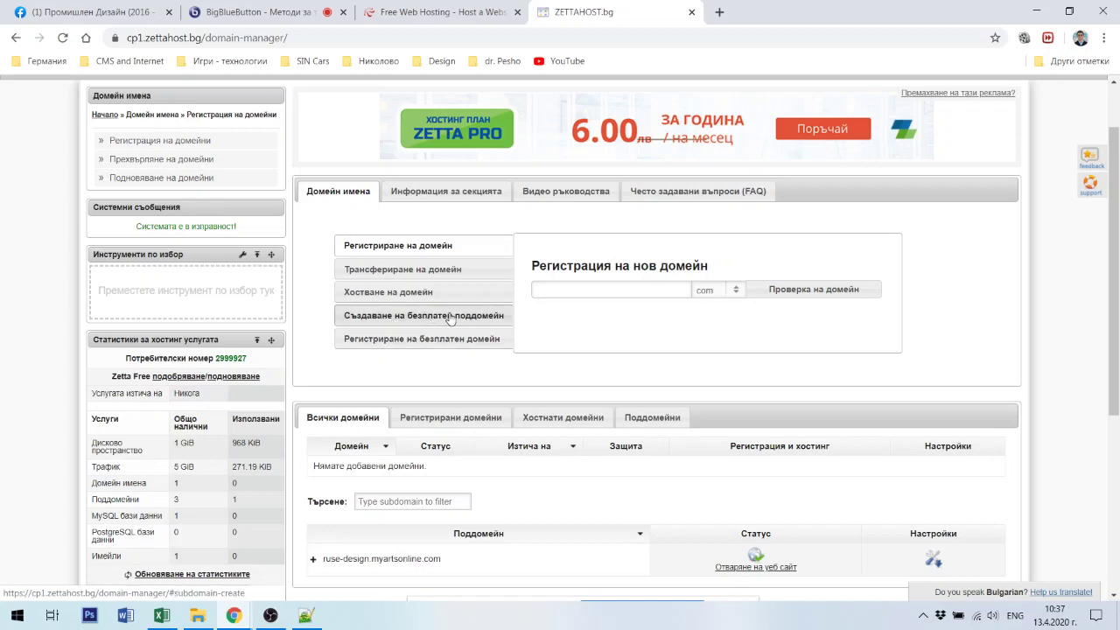
scroll(440, 317, down, 2)
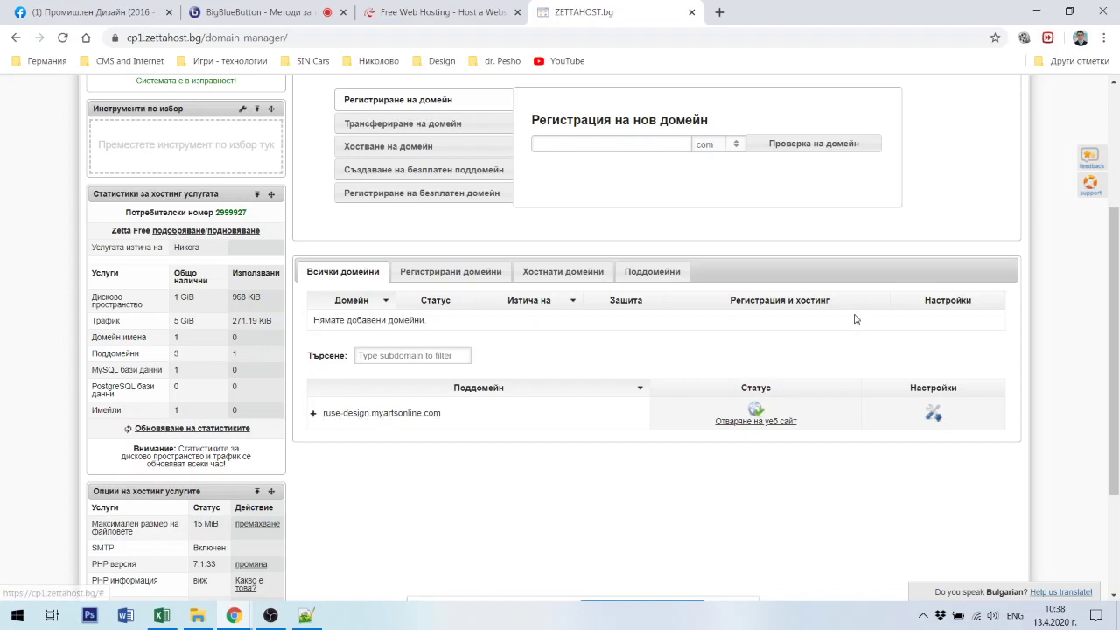
click(659, 272)
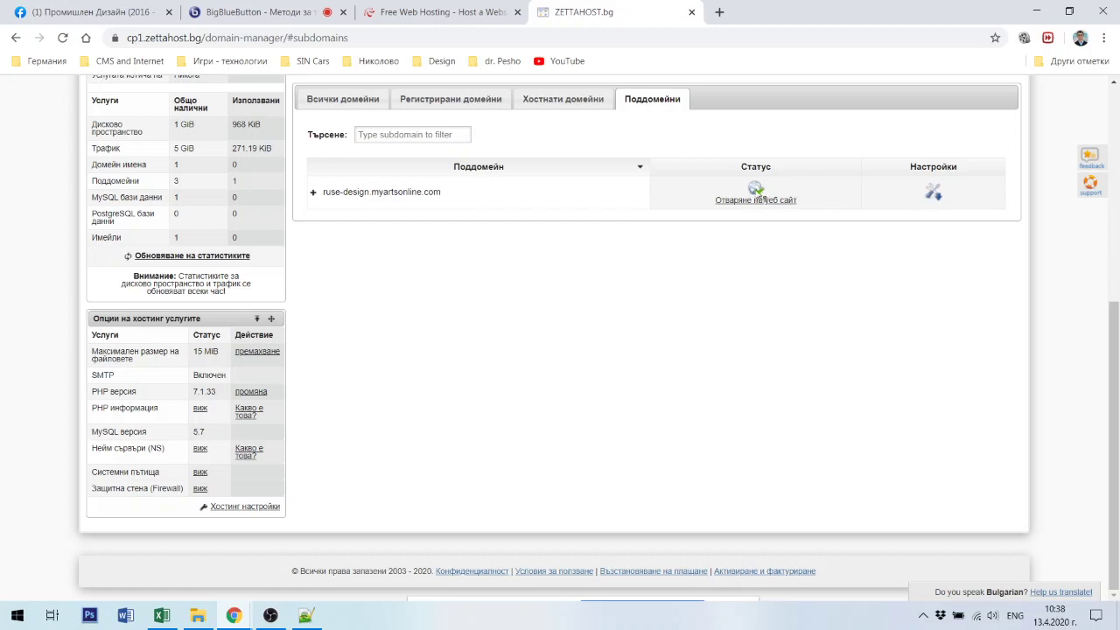
mouse_move(756, 190)
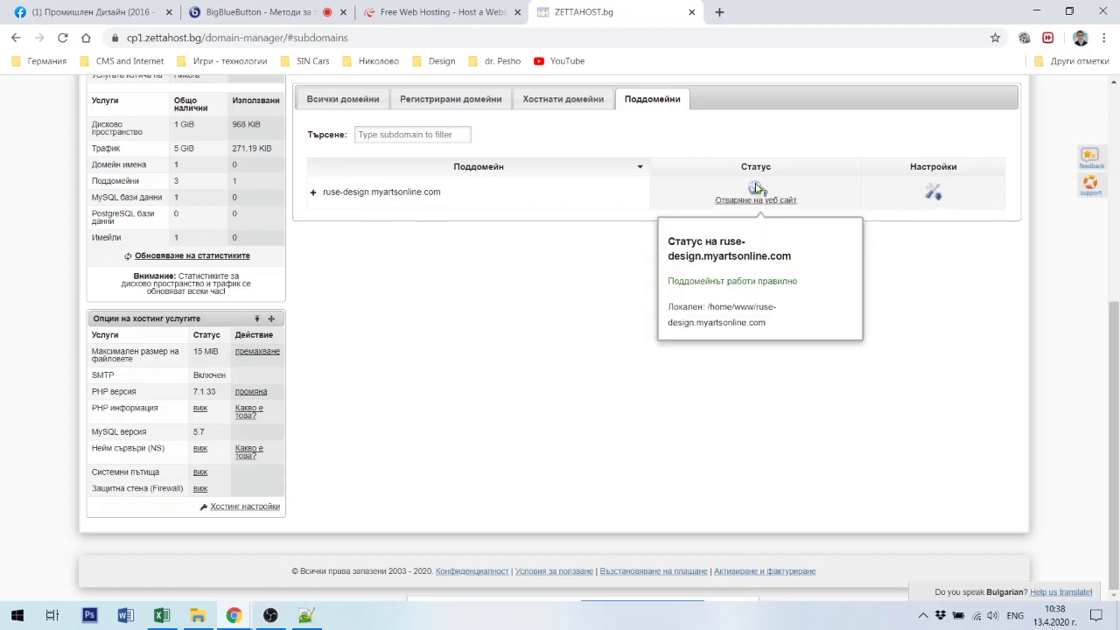
- Copy the subdomain address ruse-design.myartsonline.com and open the website in a new browser tab
drag(446, 200, 325, 205)
key(ctrl+c)
right_click(339, 195)
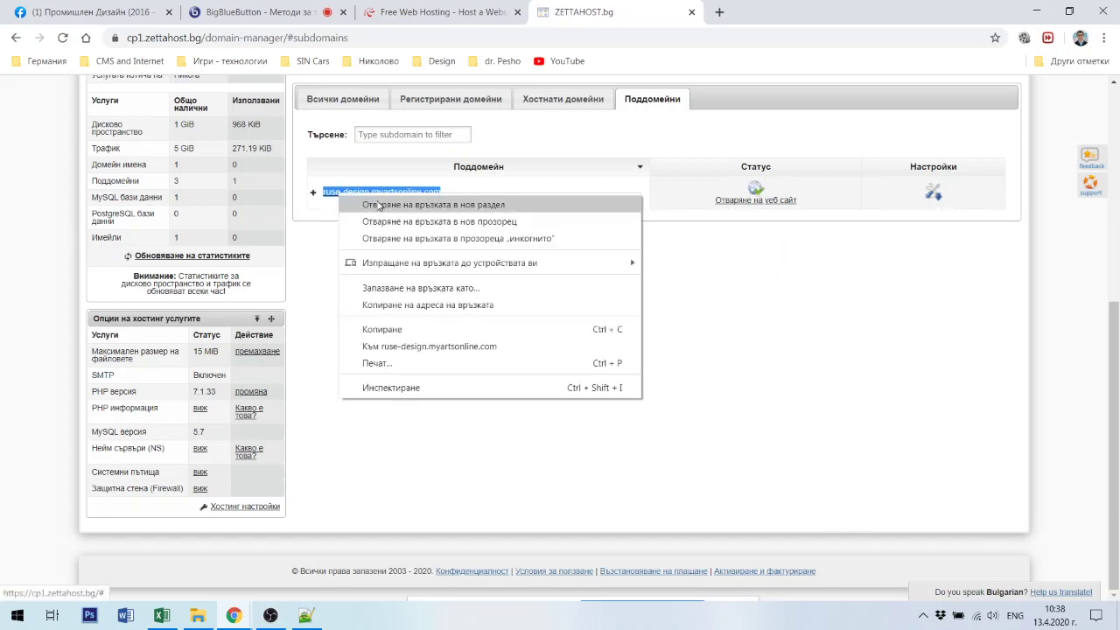
click(384, 329)
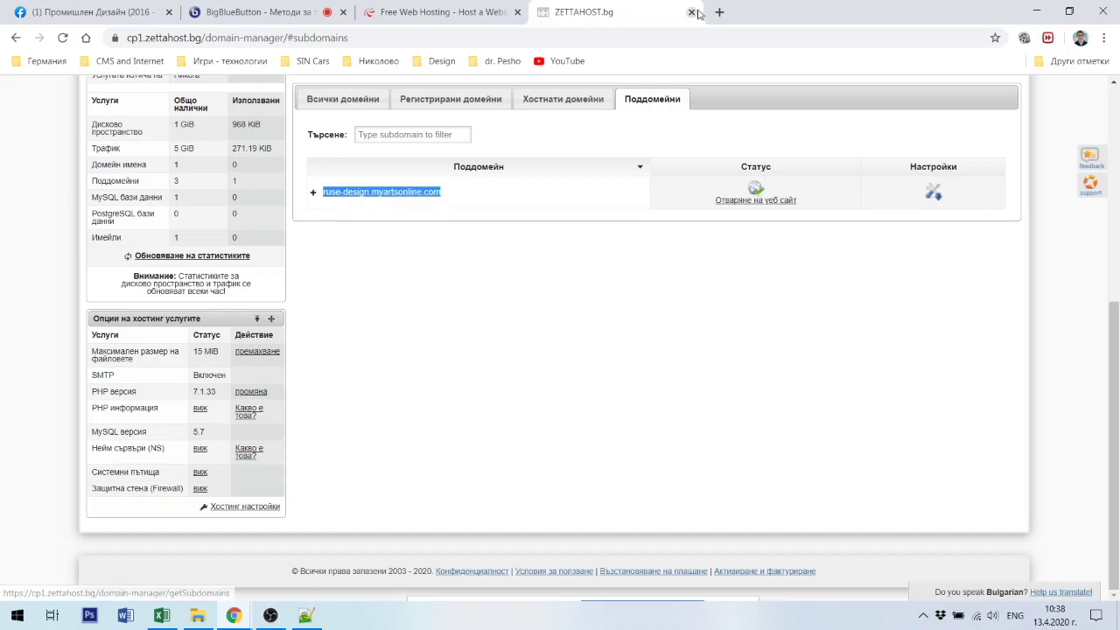
click(719, 12)
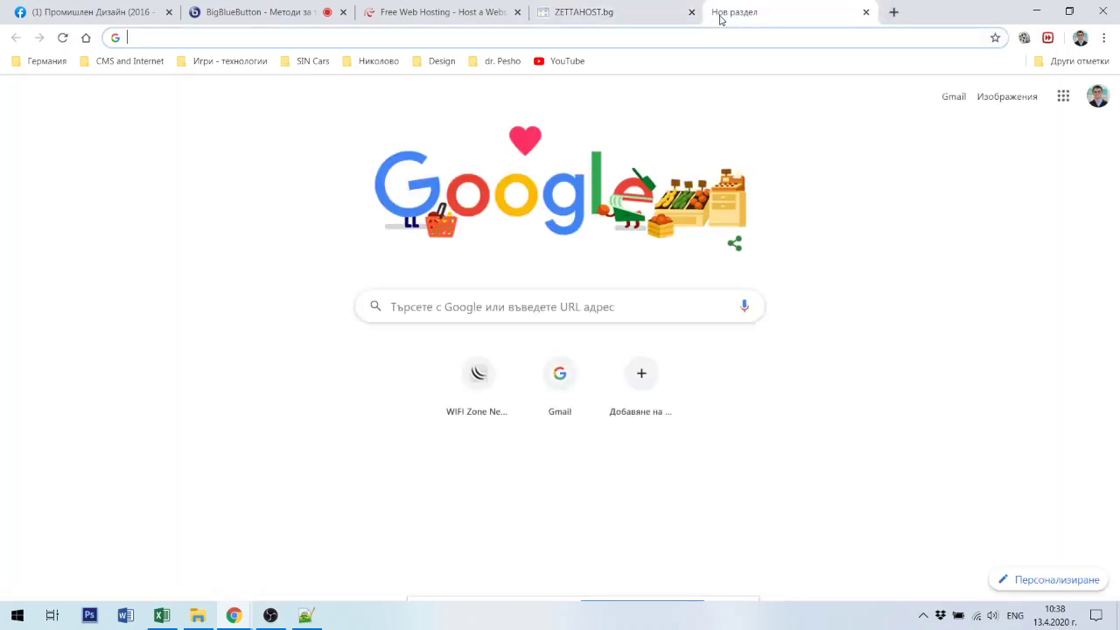
key(ctrl+v)
key(Return)
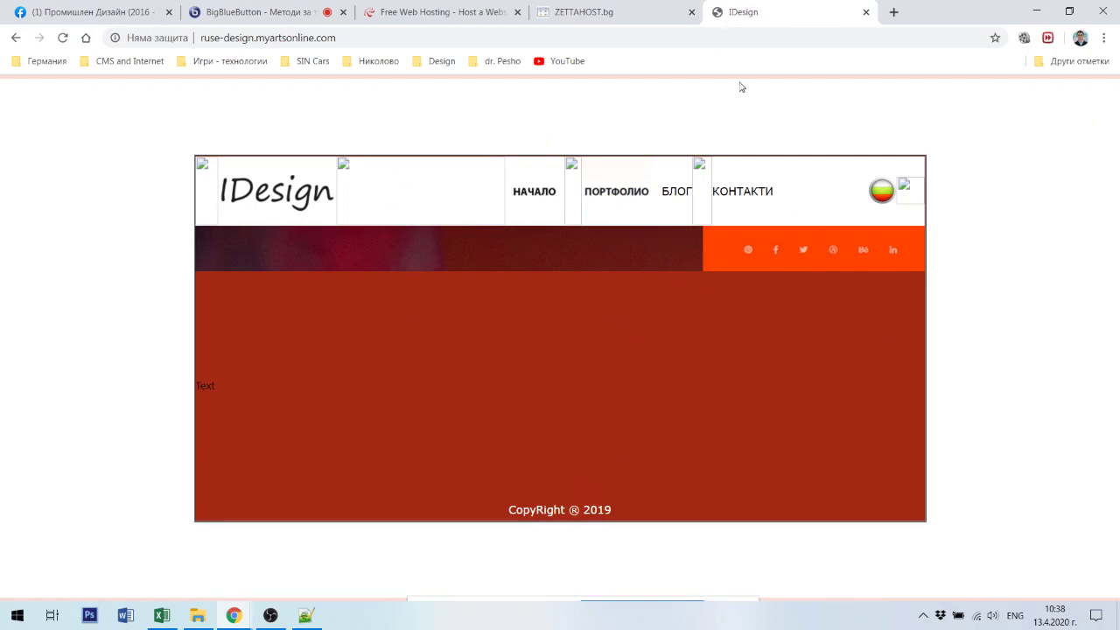
- Compare the open IDesign site with the domain manager and view its lists of all domains and registered domains
click(591, 13)
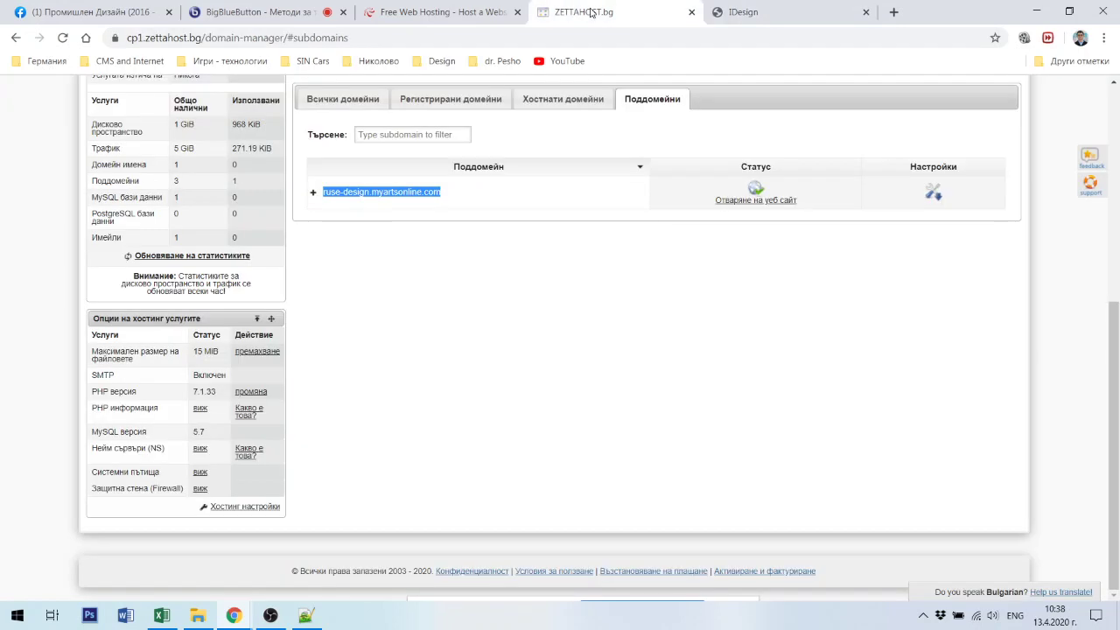
click(774, 18)
click(604, 14)
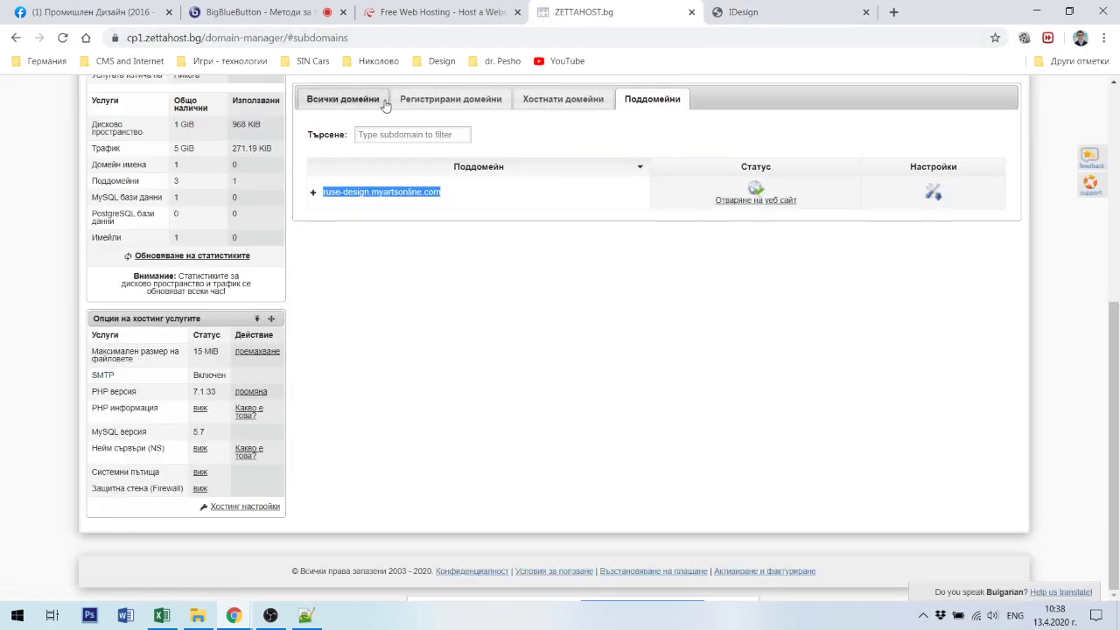
click(347, 105)
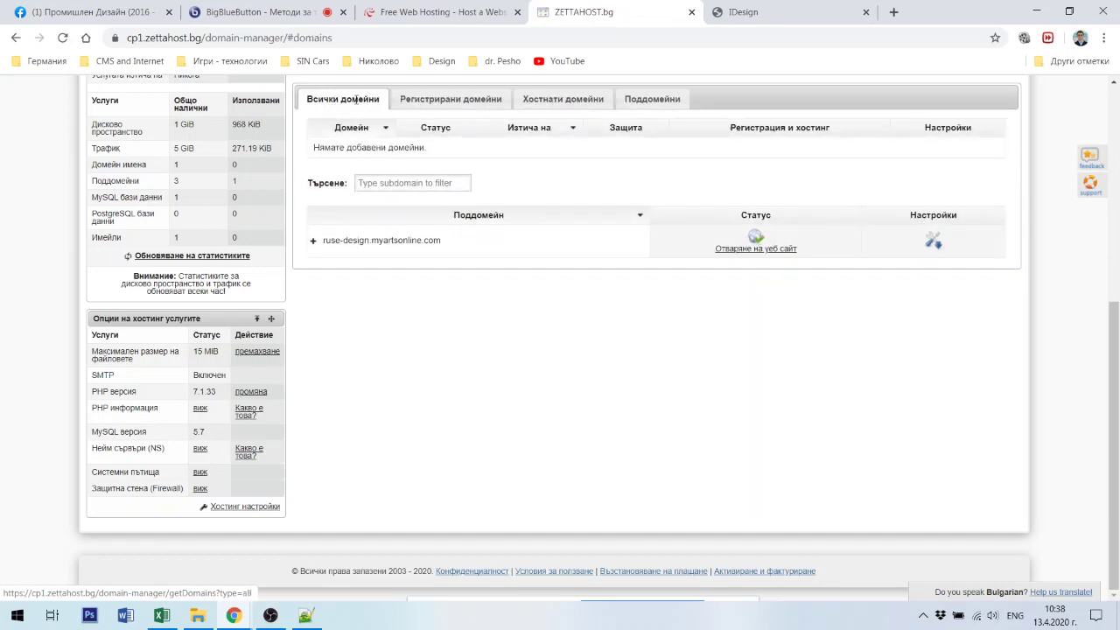
click(450, 101)
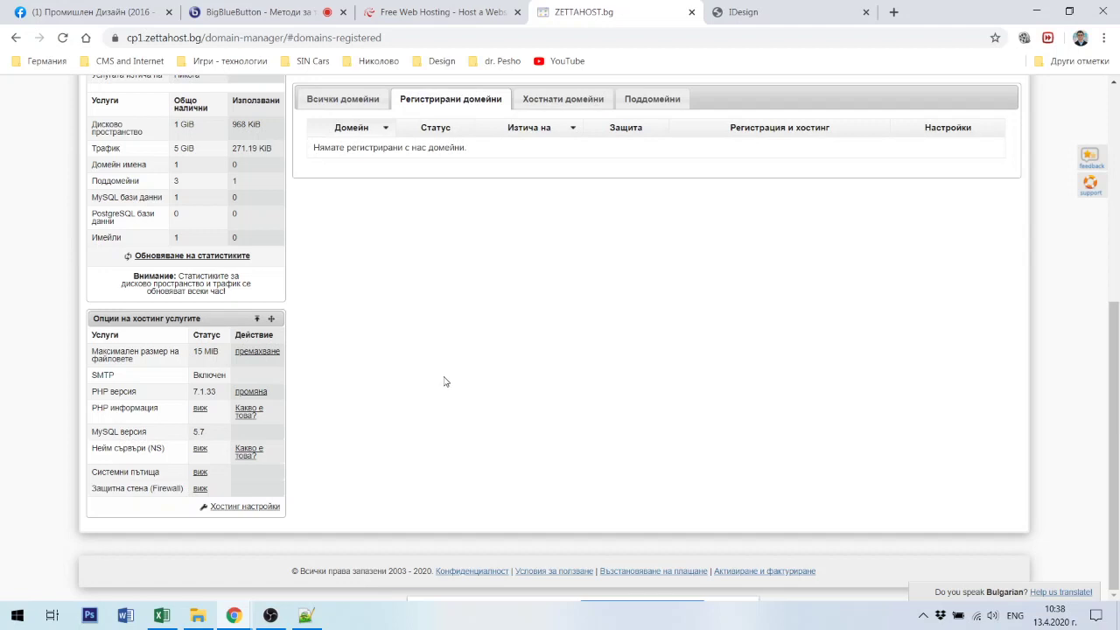
- Show the form for creating a free subdomain and view the utility domains it offers
scroll(444, 381, up, 3)
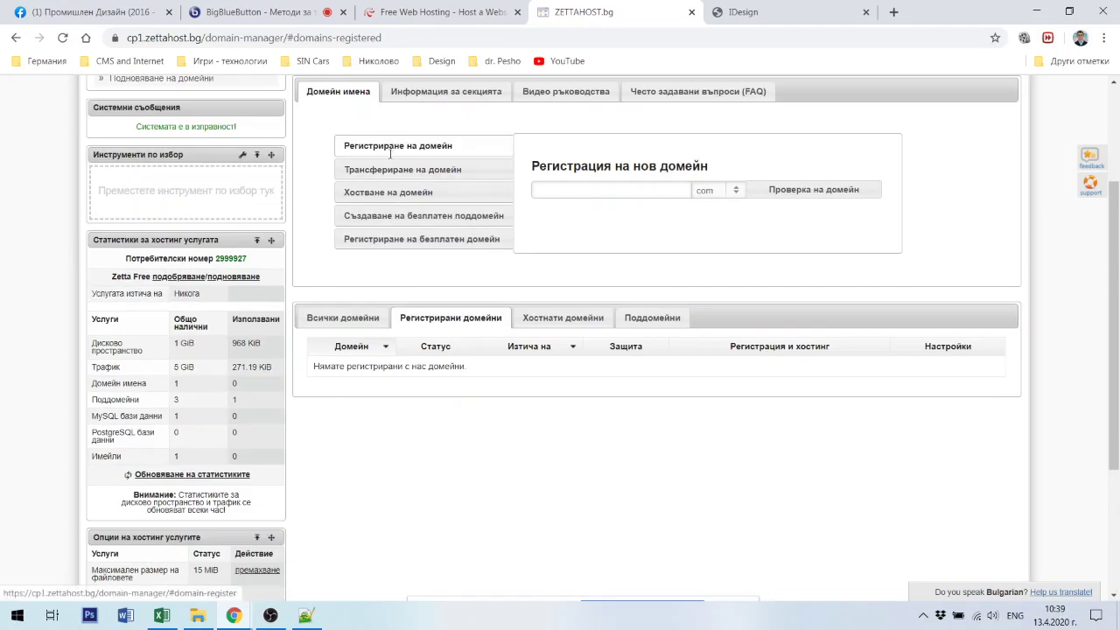
click(386, 217)
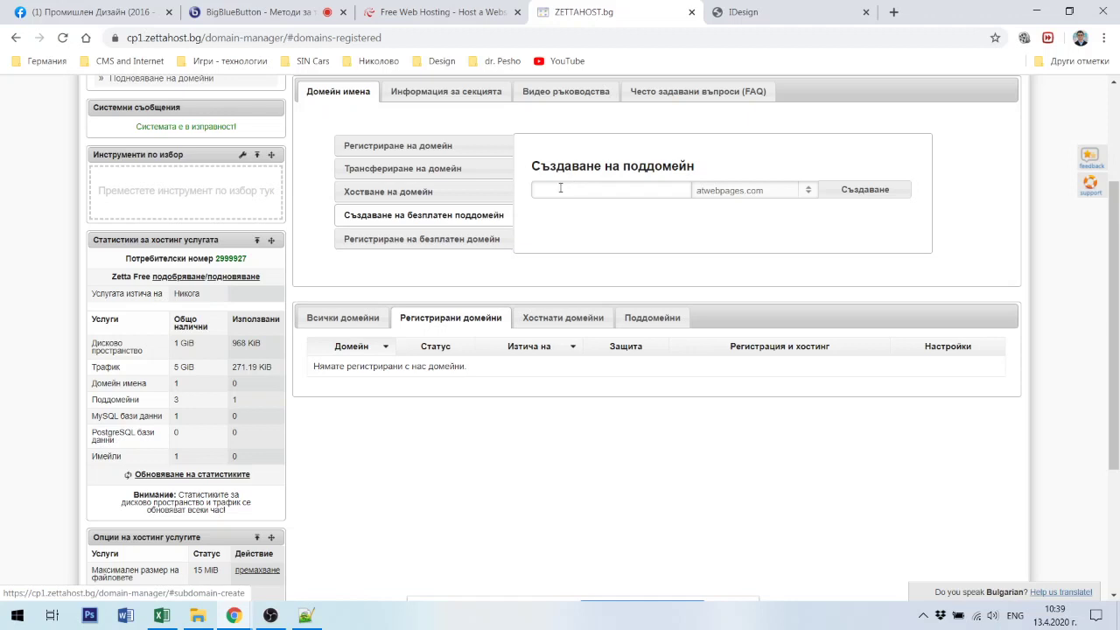
click(806, 190)
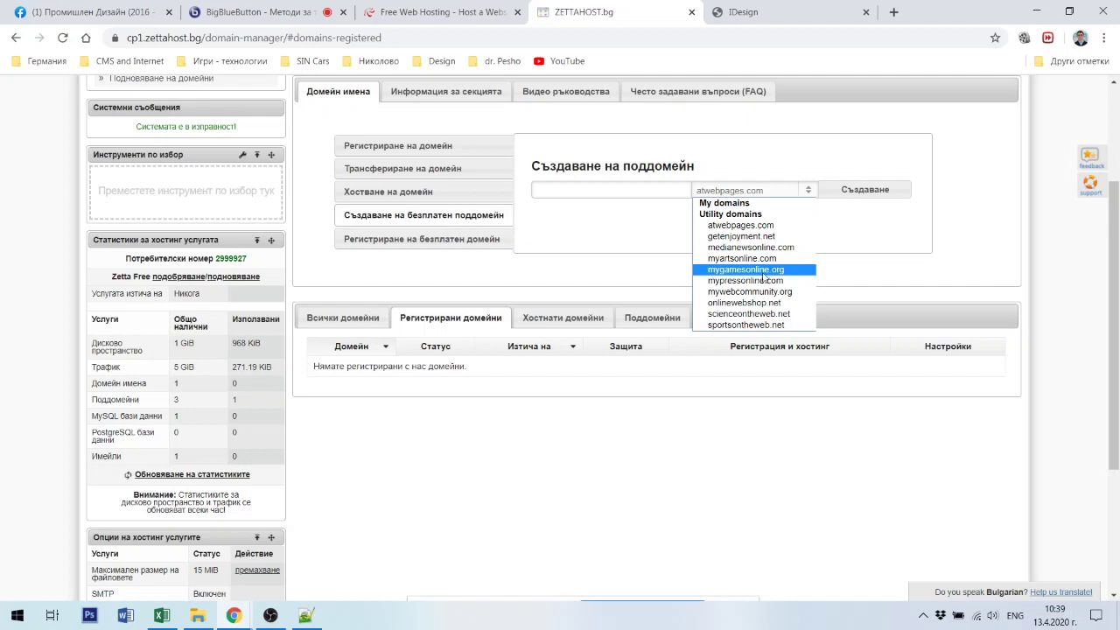
click(403, 451)
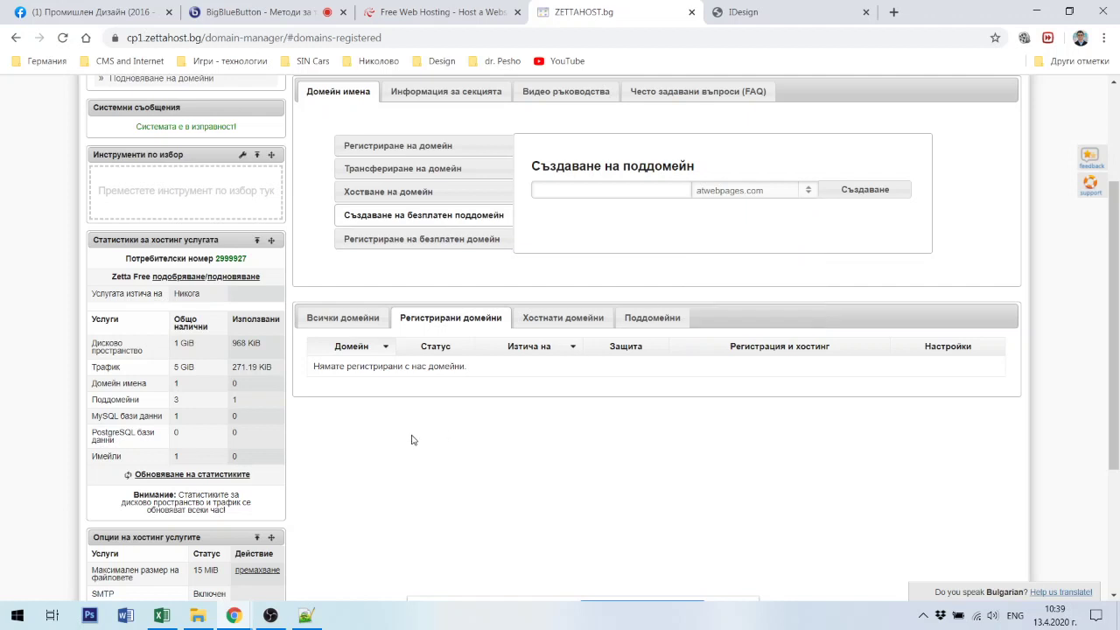
- Highlight the ruse-design part of the IDesign site's address and compare it with the name field for a new free subdomain
click(748, 12)
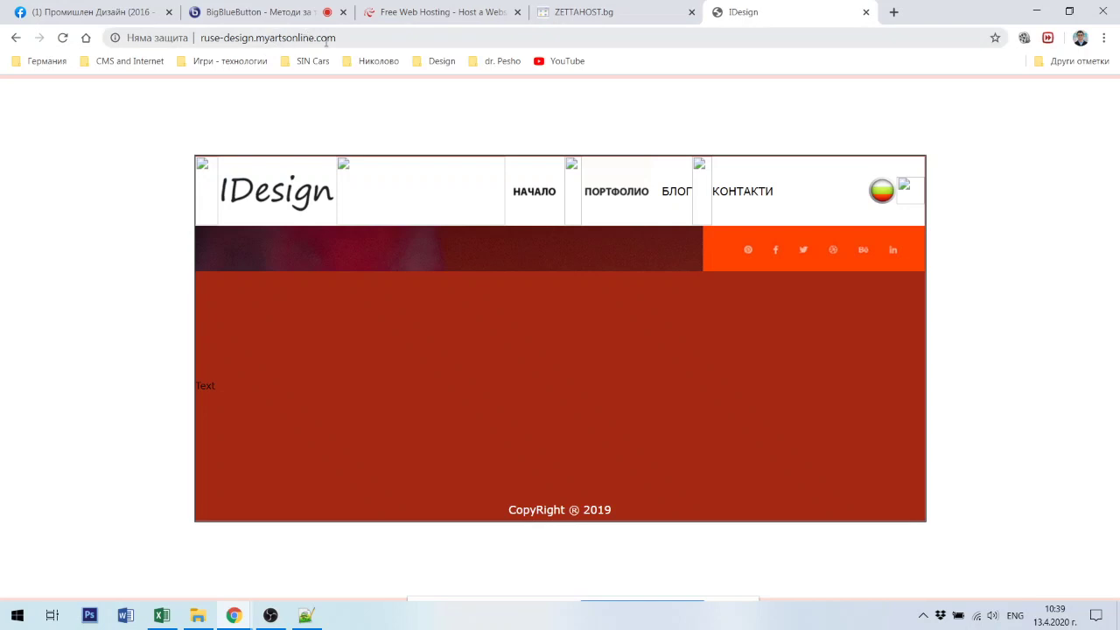
drag(254, 38, 200, 38)
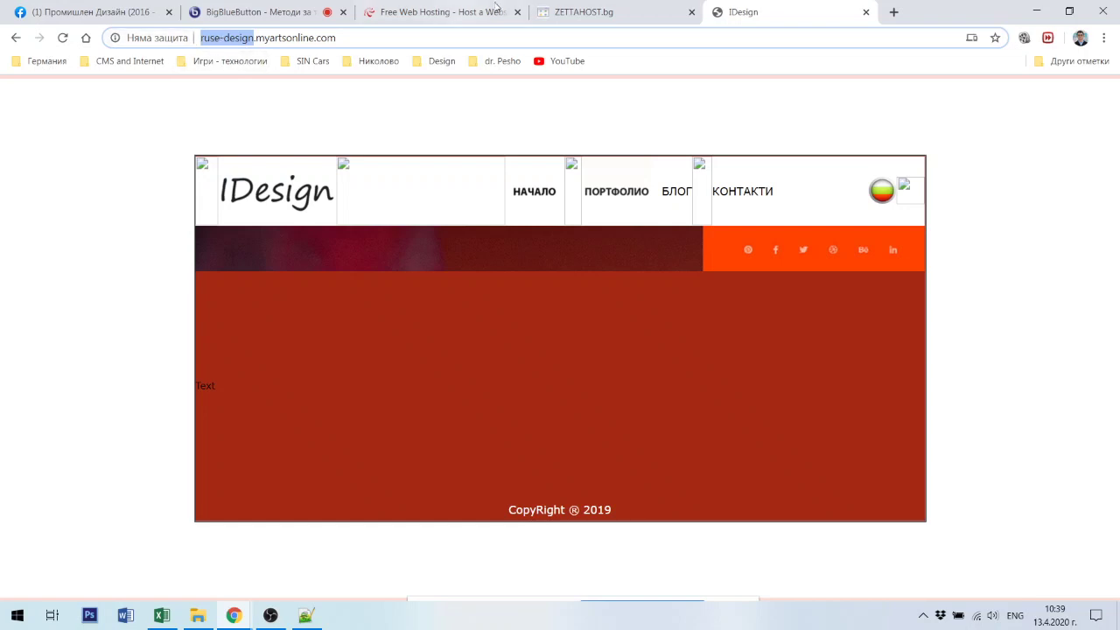
click(560, 10)
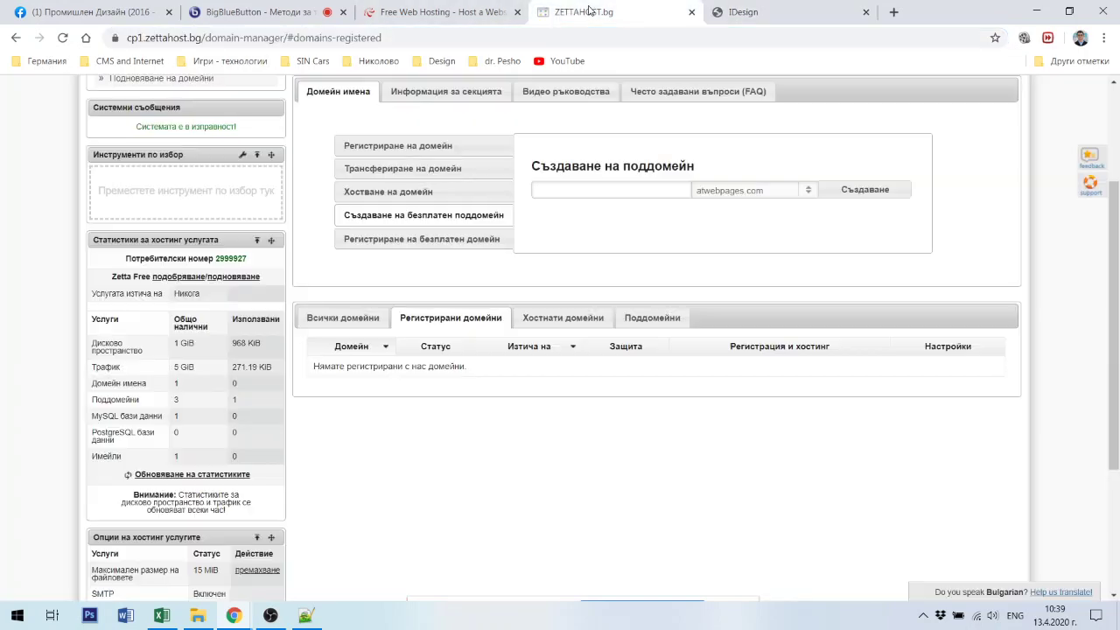
click(548, 190)
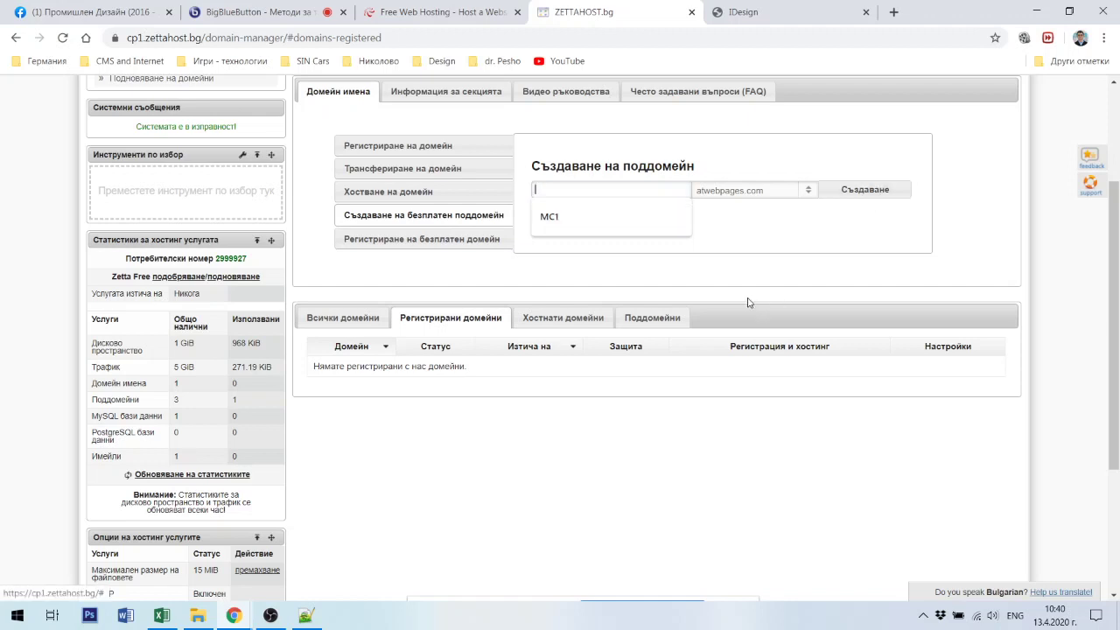
click(627, 503)
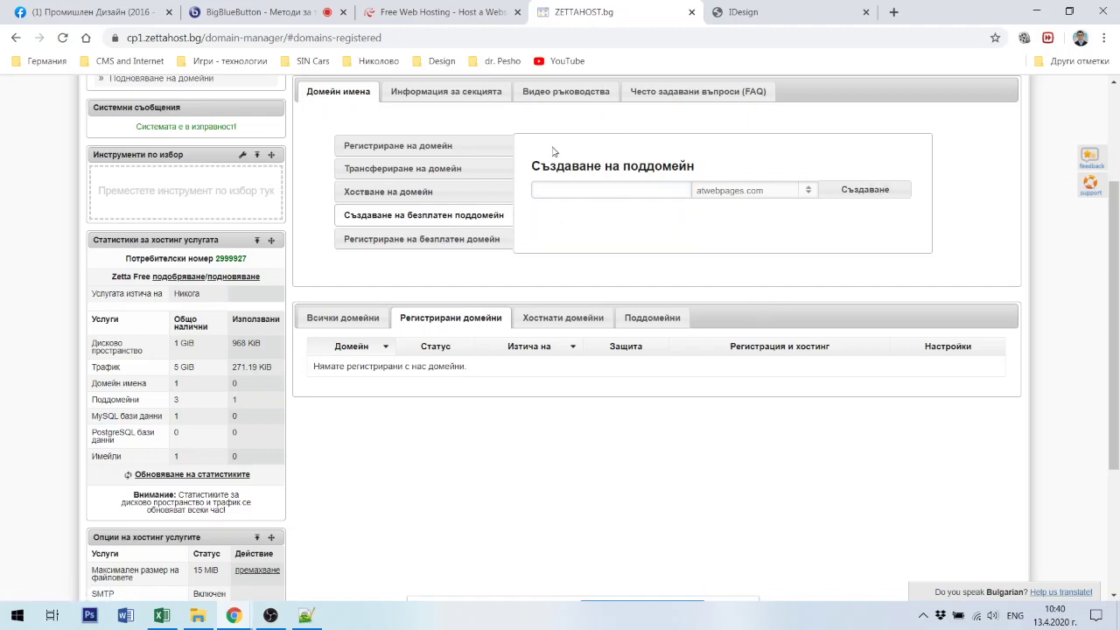
- Review the status of the ruse-design.myartsonline.com subdomain and show its management options
click(652, 318)
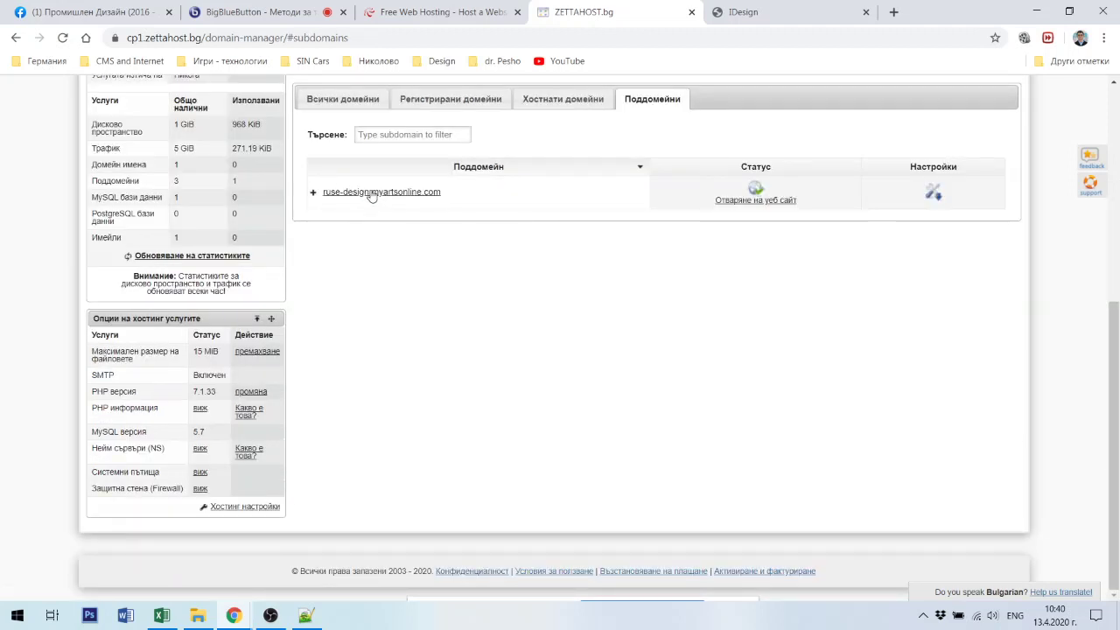
mouse_move(758, 199)
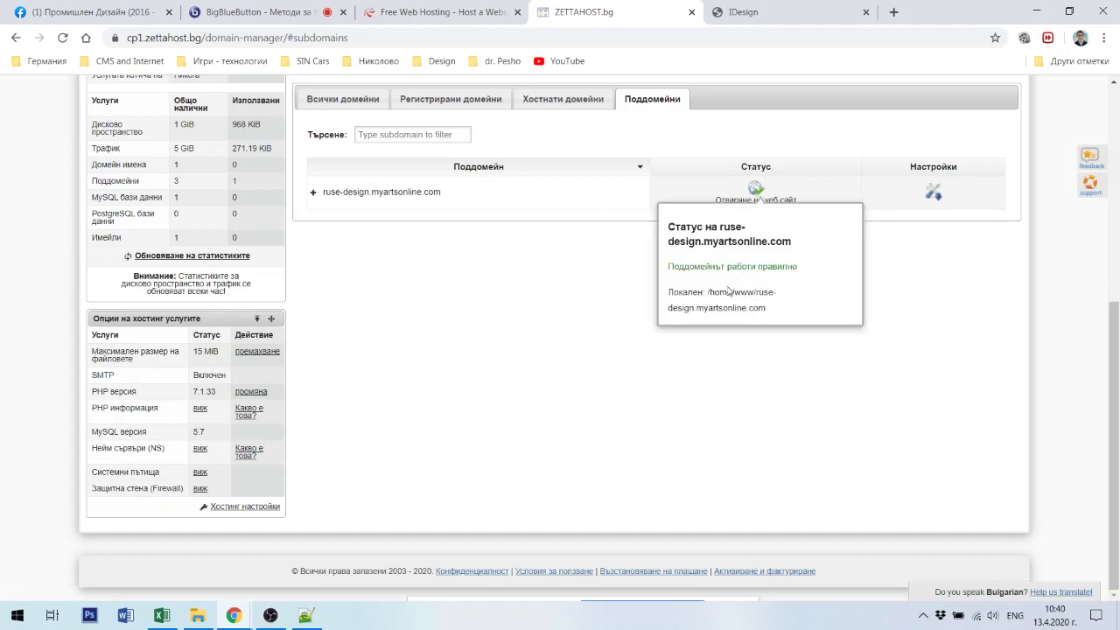
click(935, 193)
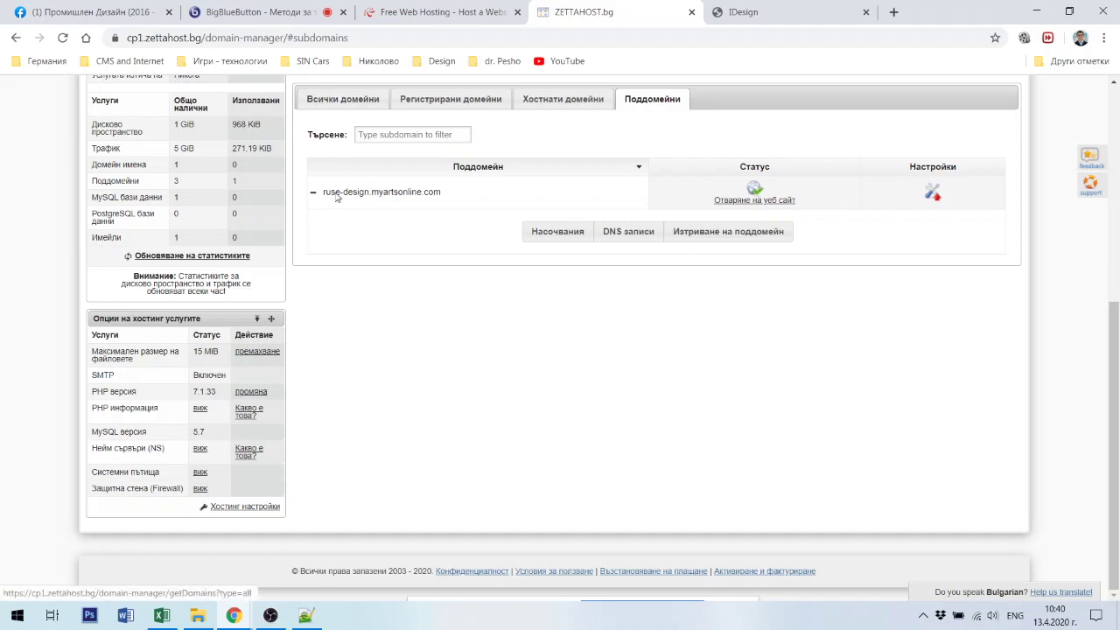
- Return to the control panel's home page and open the file manager from the website management tools
scroll(385, 214, up, 3)
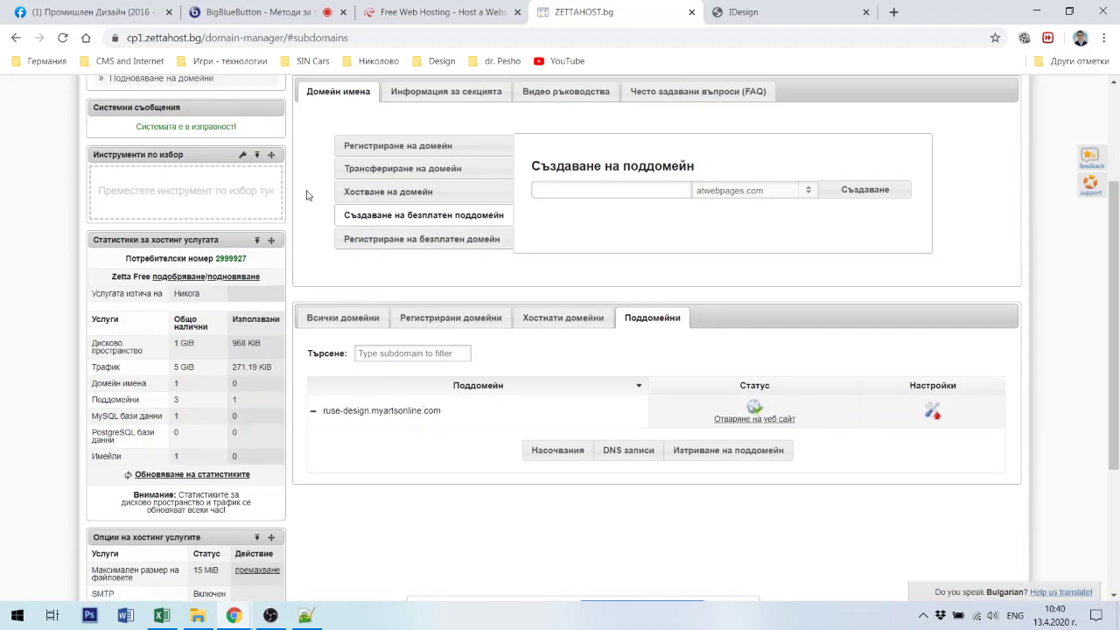
scroll(307, 195, up, 2)
click(151, 119)
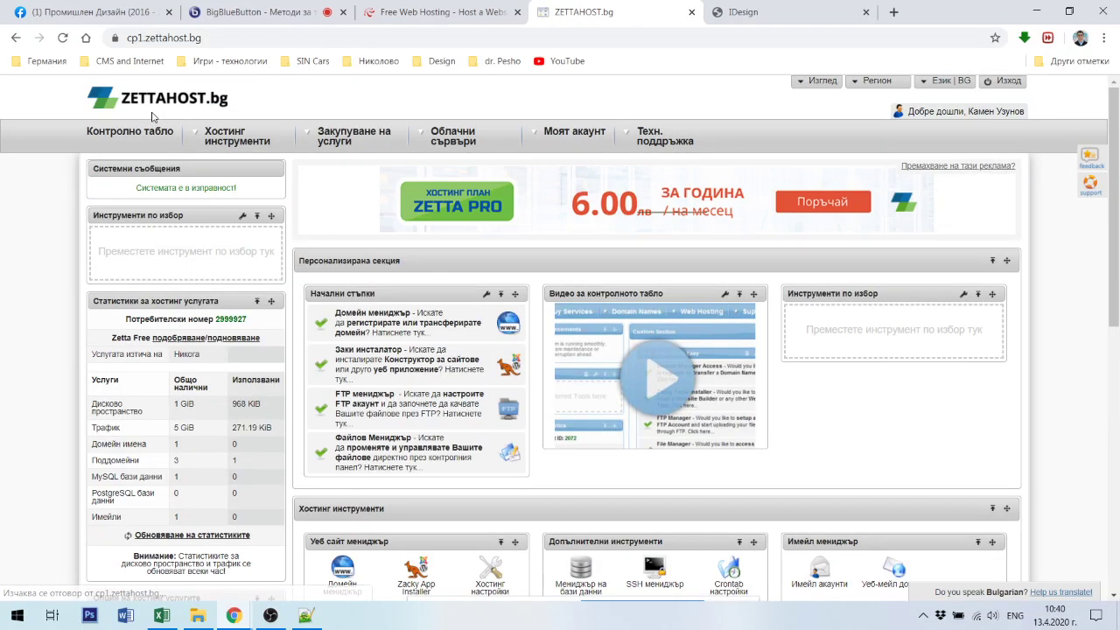
scroll(380, 540, down, 2)
scroll(380, 540, down, 1)
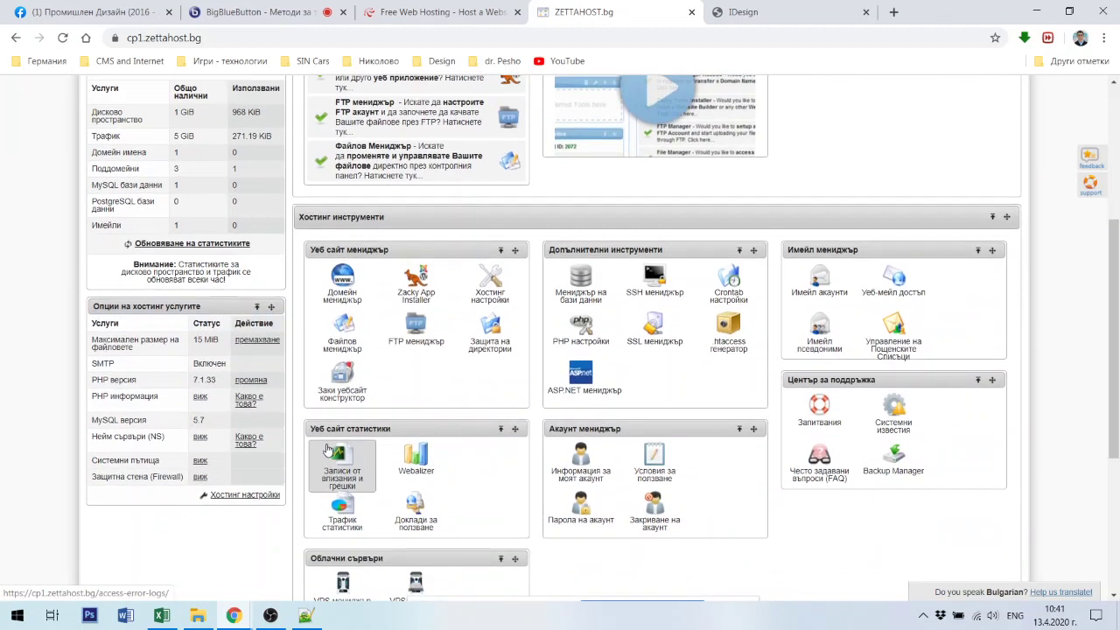
click(346, 330)
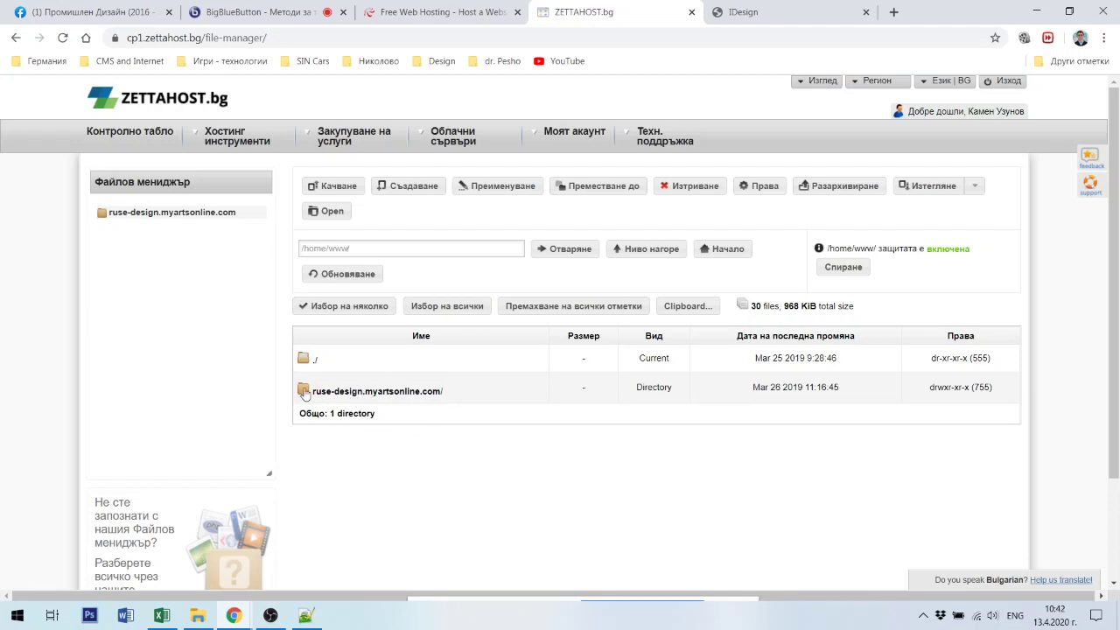
- Check the connection security information of the IDesign website
click(777, 15)
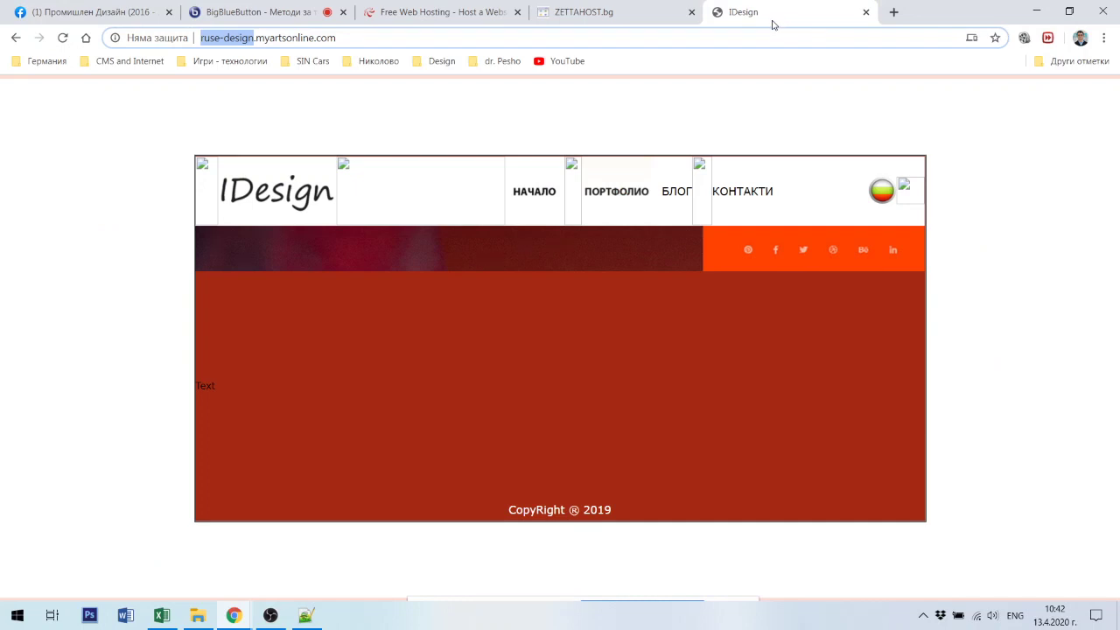
click(144, 40)
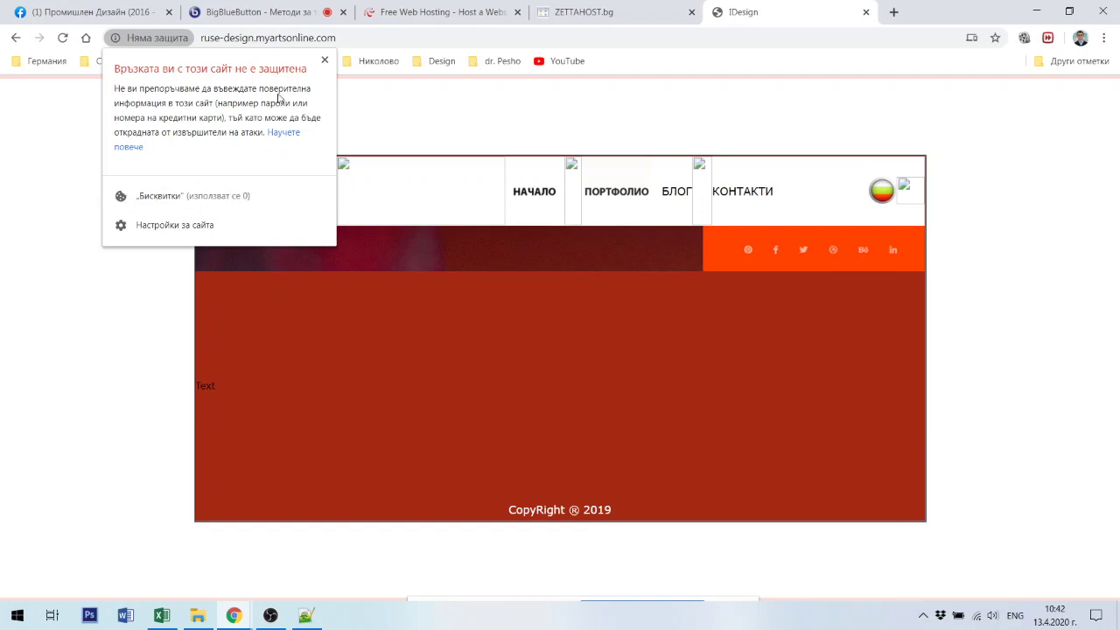
click(324, 59)
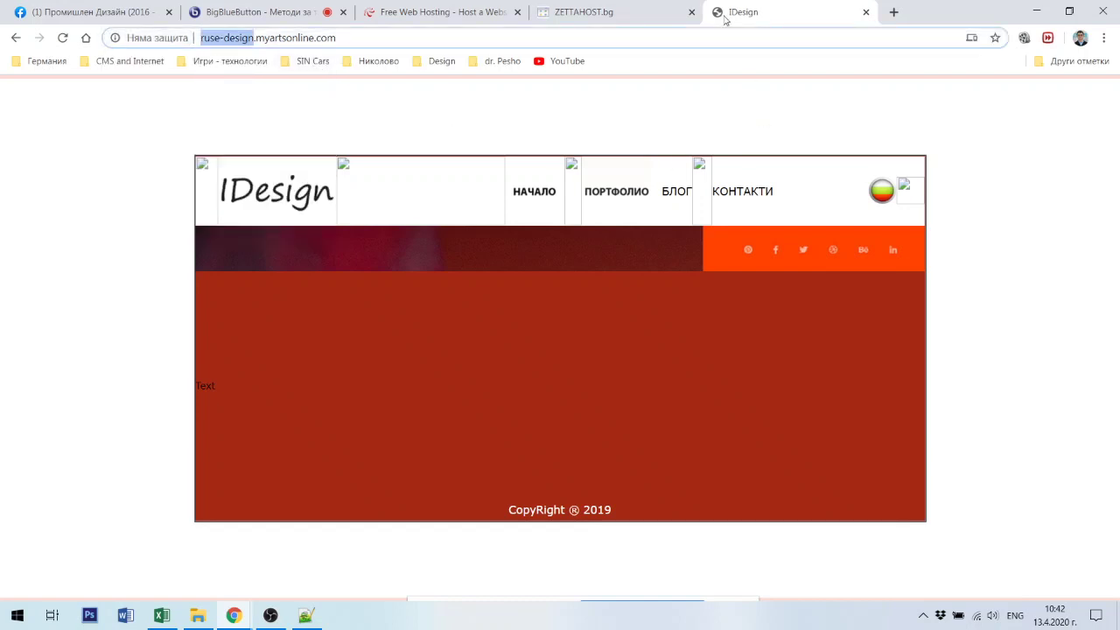
- Open the ruse-design.myartsonline.com folder in the file manager and compare its contents with the live IDesign site
click(610, 14)
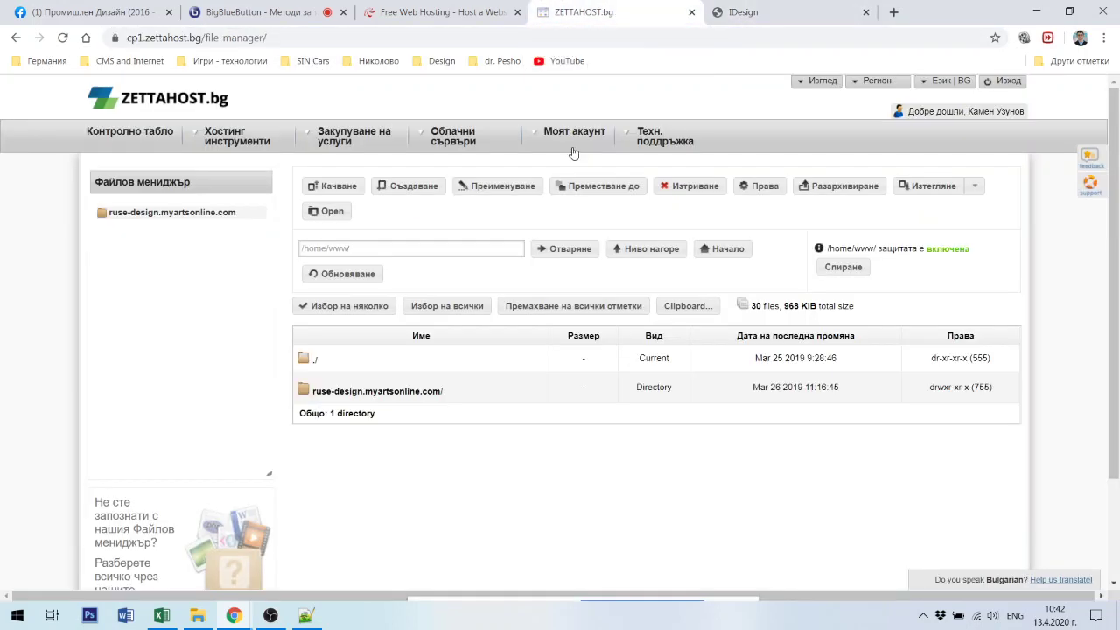
click(394, 396)
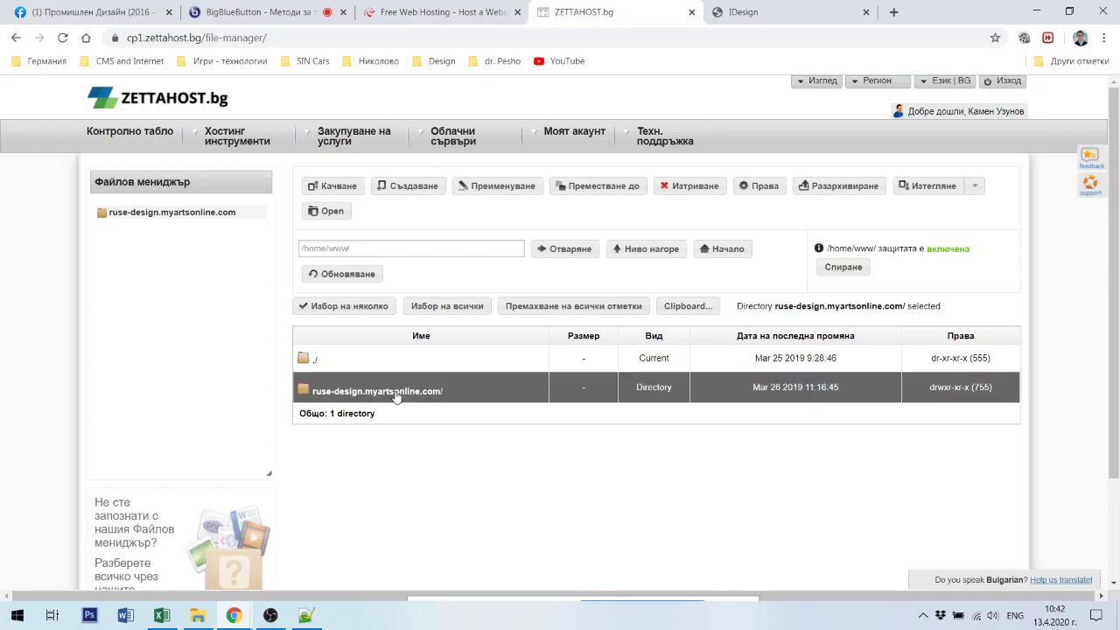
double_click(396, 395)
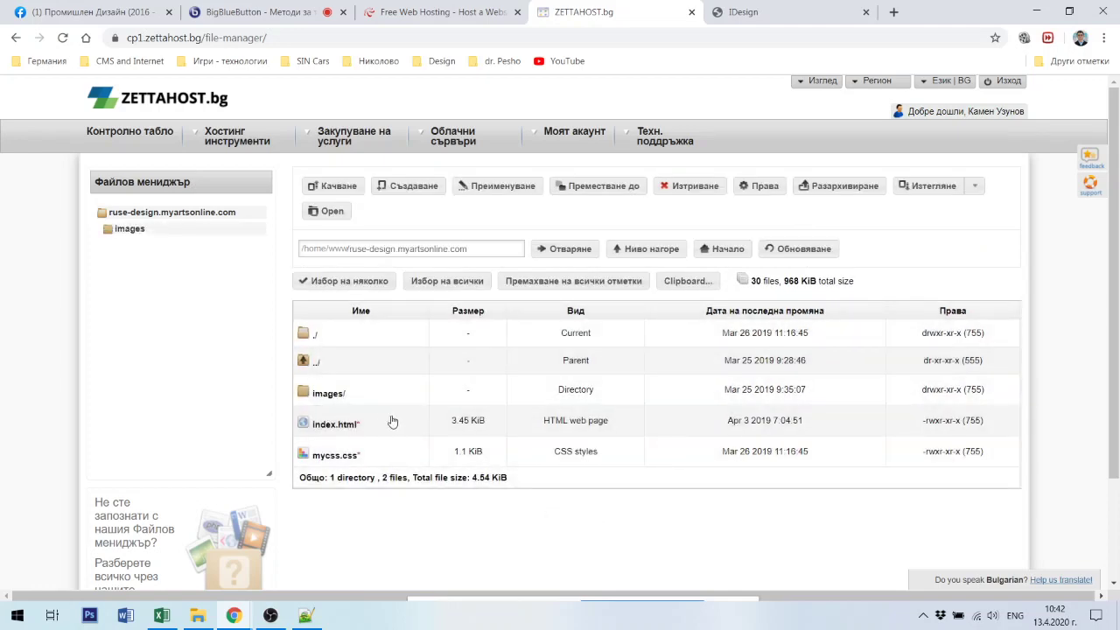
scroll(385, 423, down, 1)
scroll(378, 426, down, 1)
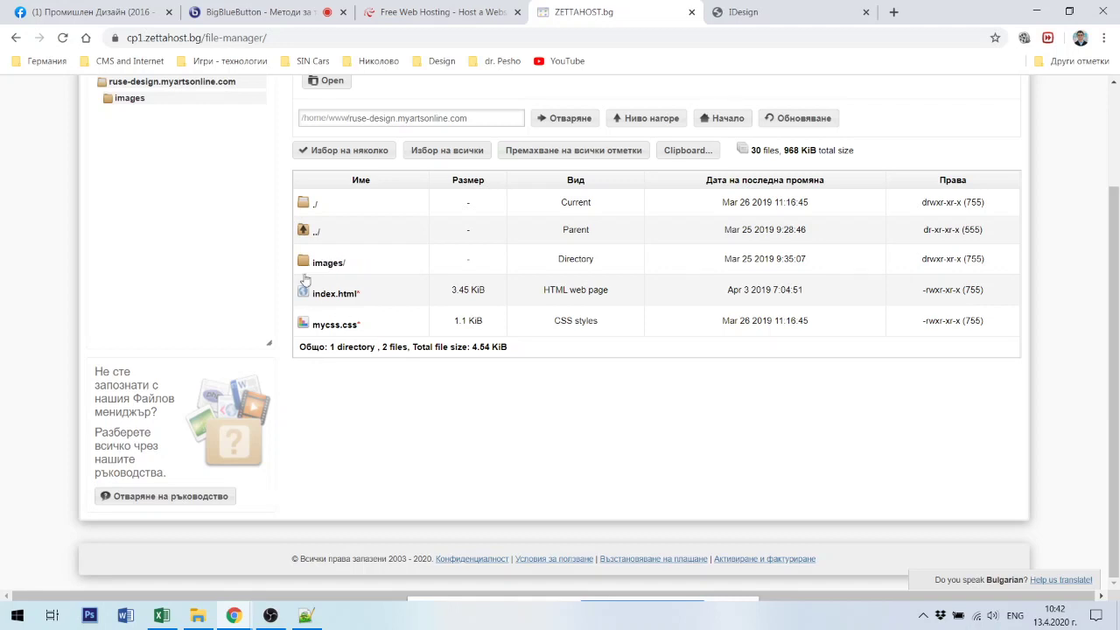
click(761, 13)
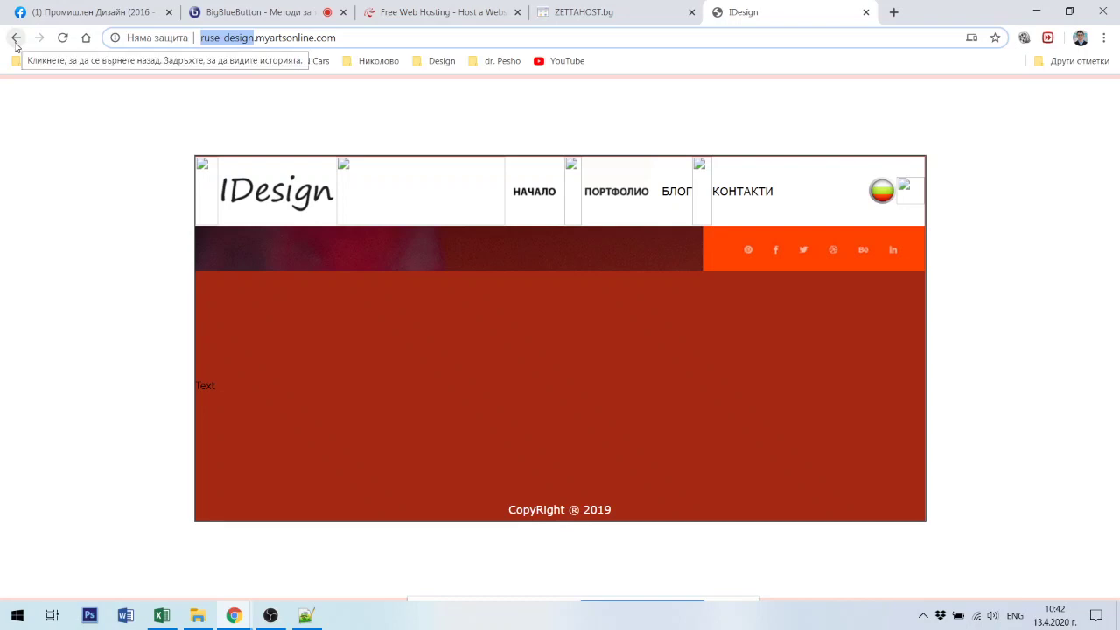
click(613, 11)
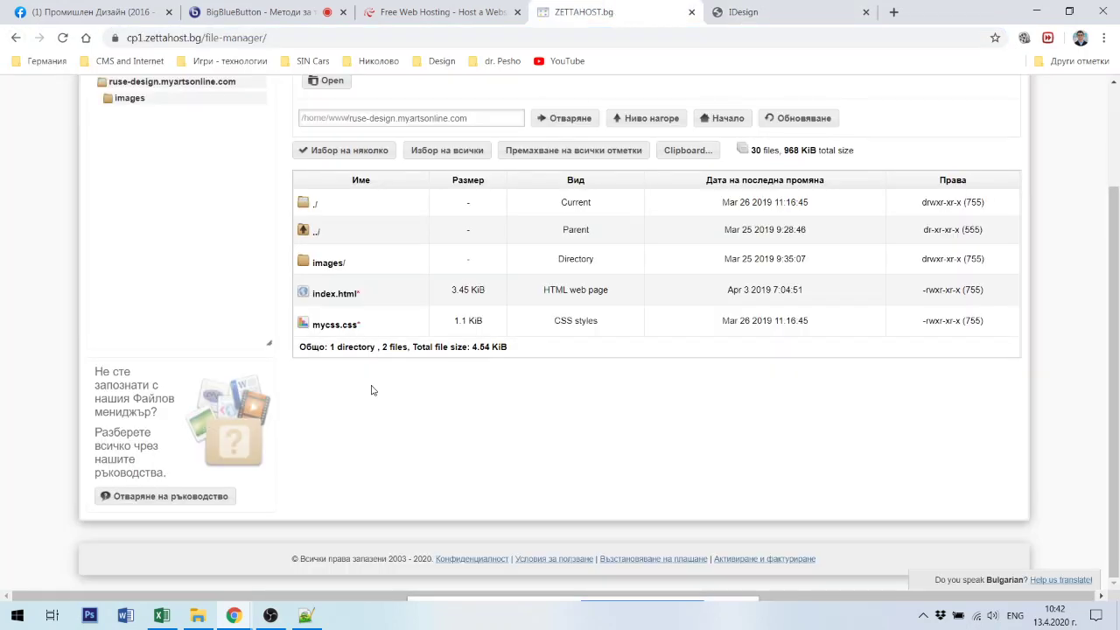
- Delete index.html and mycss.css from the ruse-design.myartsonline.com folder
click(336, 295)
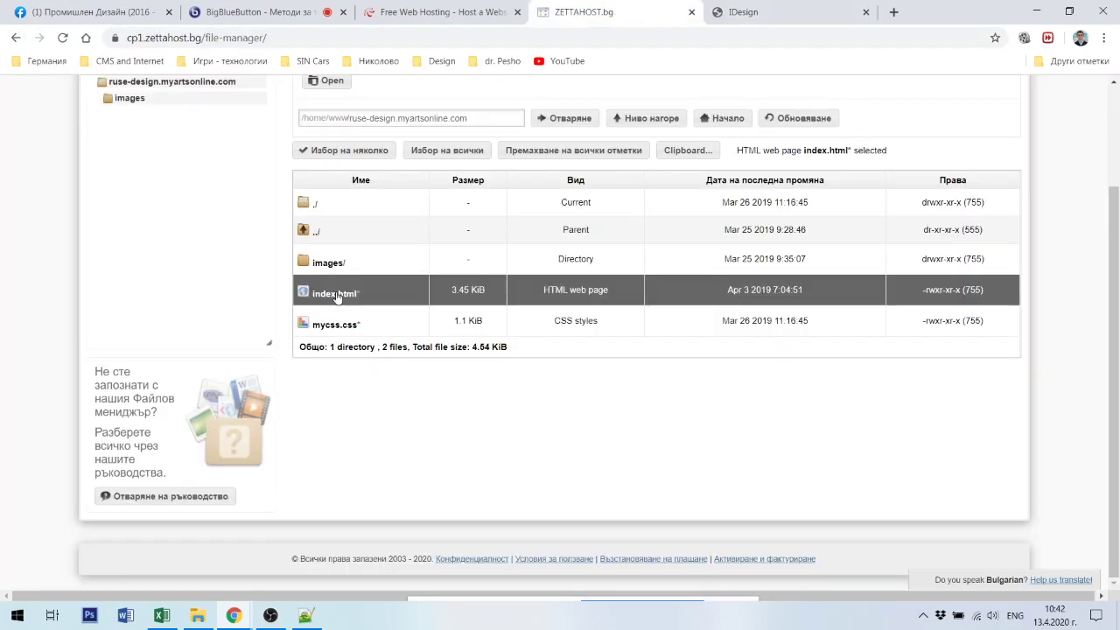
ctrl+click(349, 326)
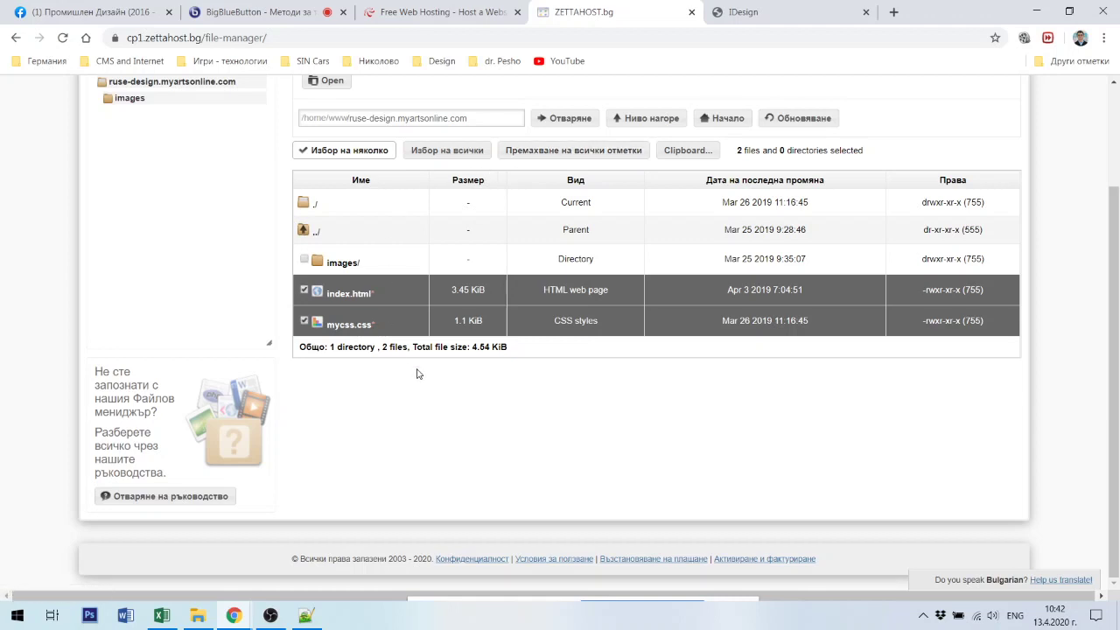
scroll(470, 202, up, 1)
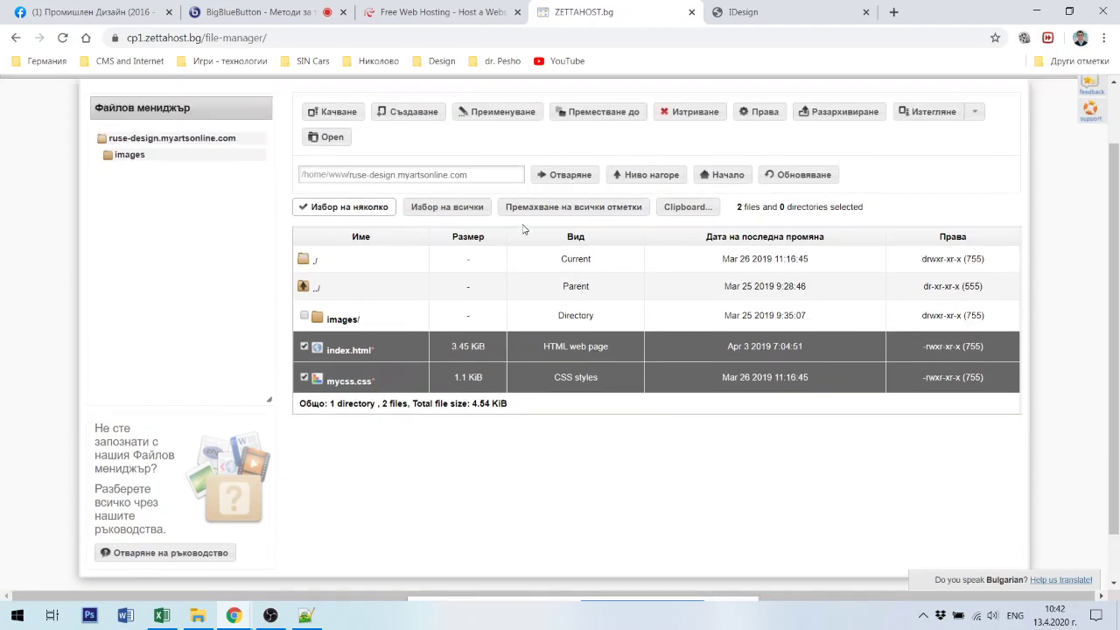
click(723, 132)
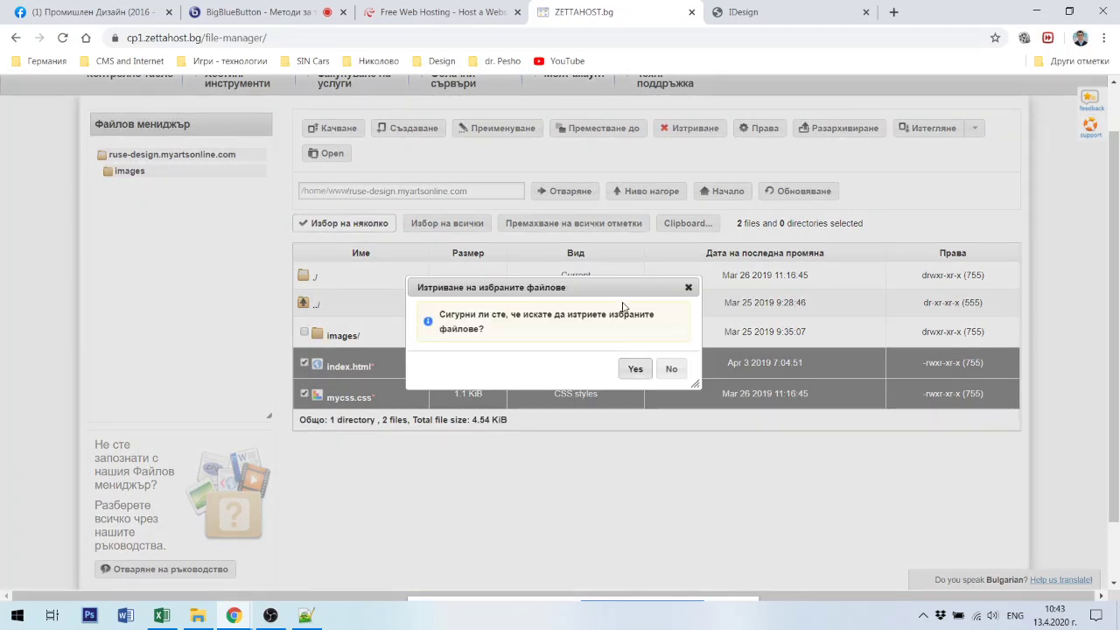
drag(622, 294, 591, 455)
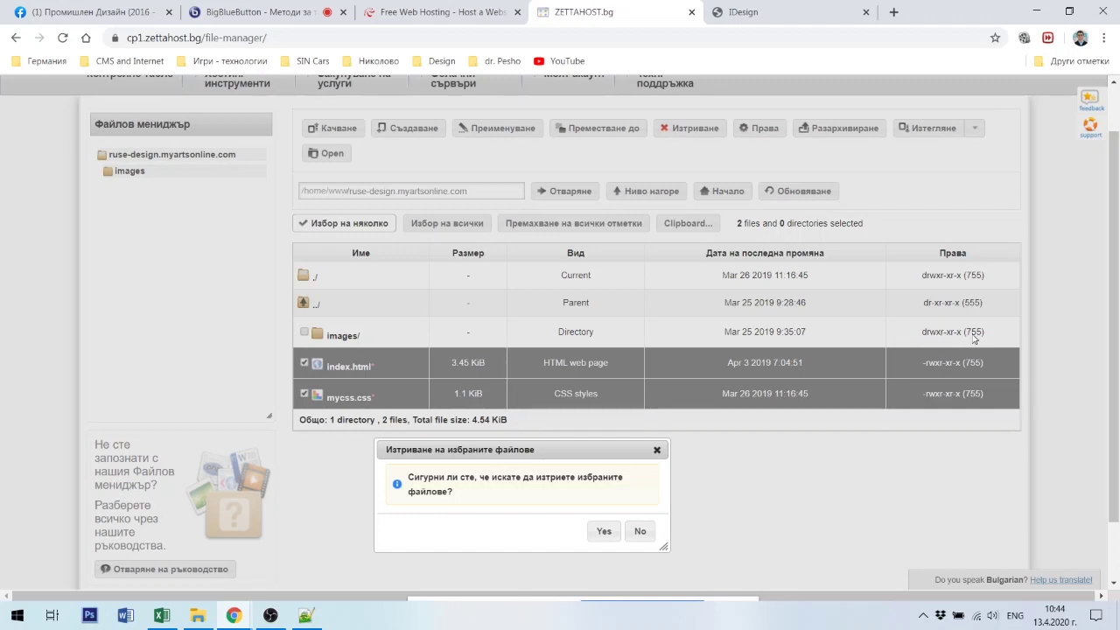
click(604, 531)
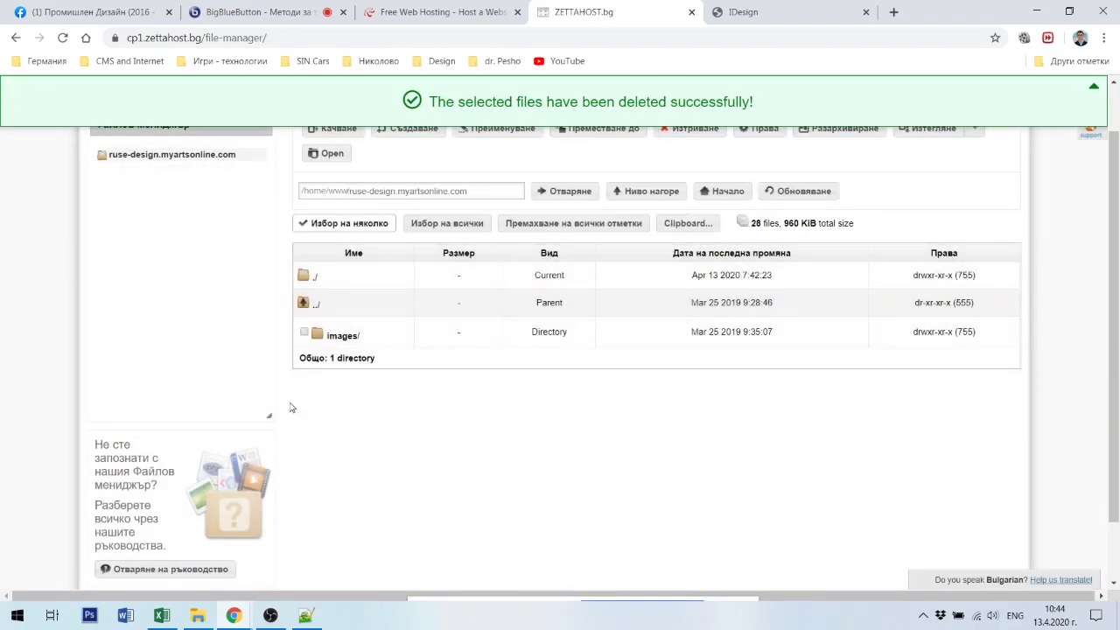
- Open the images folder and delete bg.png, index_01.png through index_03.png, and index_09.png through index_17.png
double_click(326, 337)
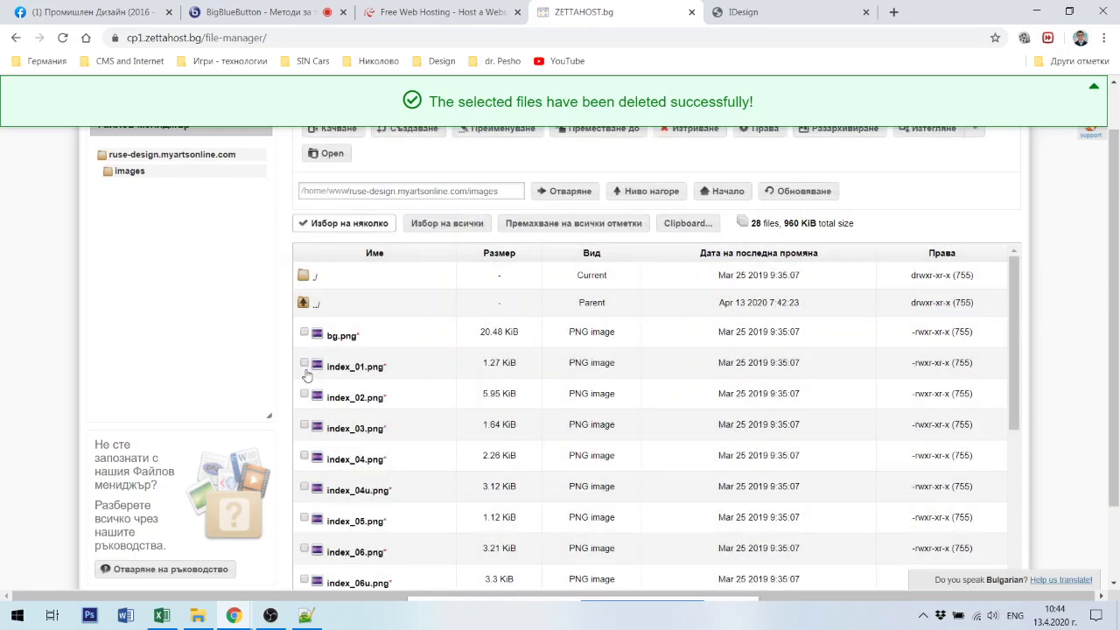
click(305, 363)
click(305, 333)
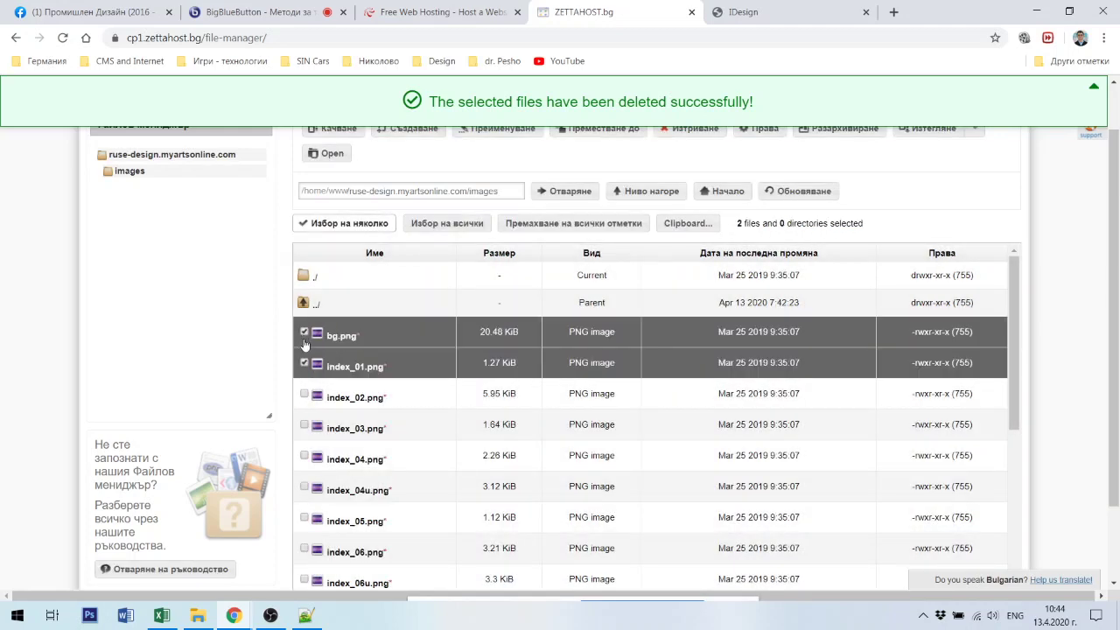
click(304, 395)
click(304, 428)
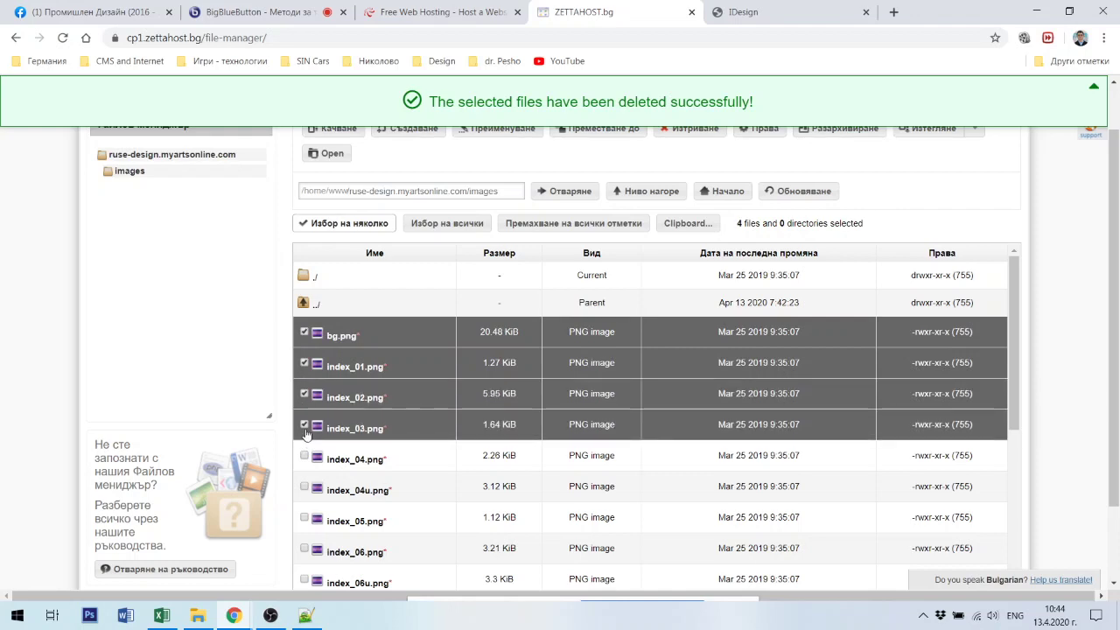
scroll(301, 459, down, 3)
scroll(307, 473, down, 5)
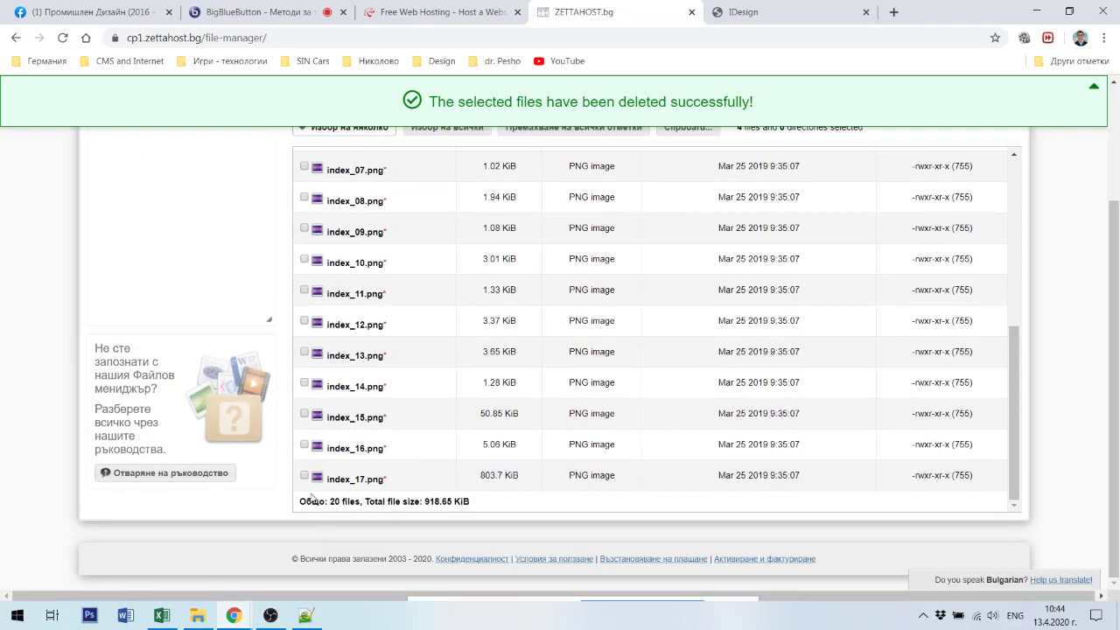
click(304, 476)
click(305, 448)
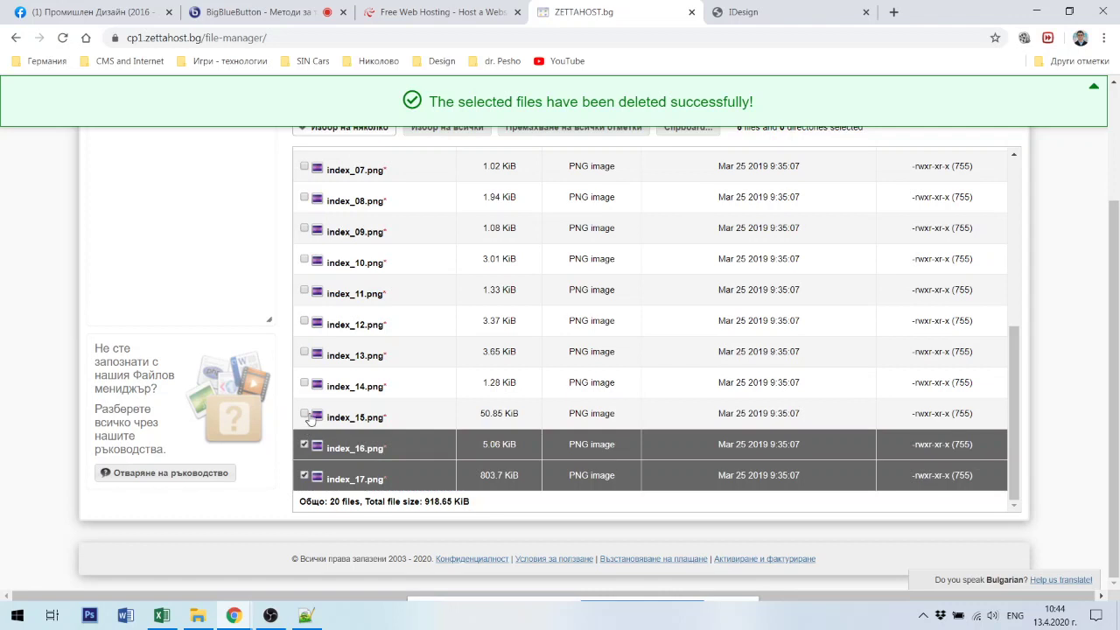
click(304, 416)
click(304, 384)
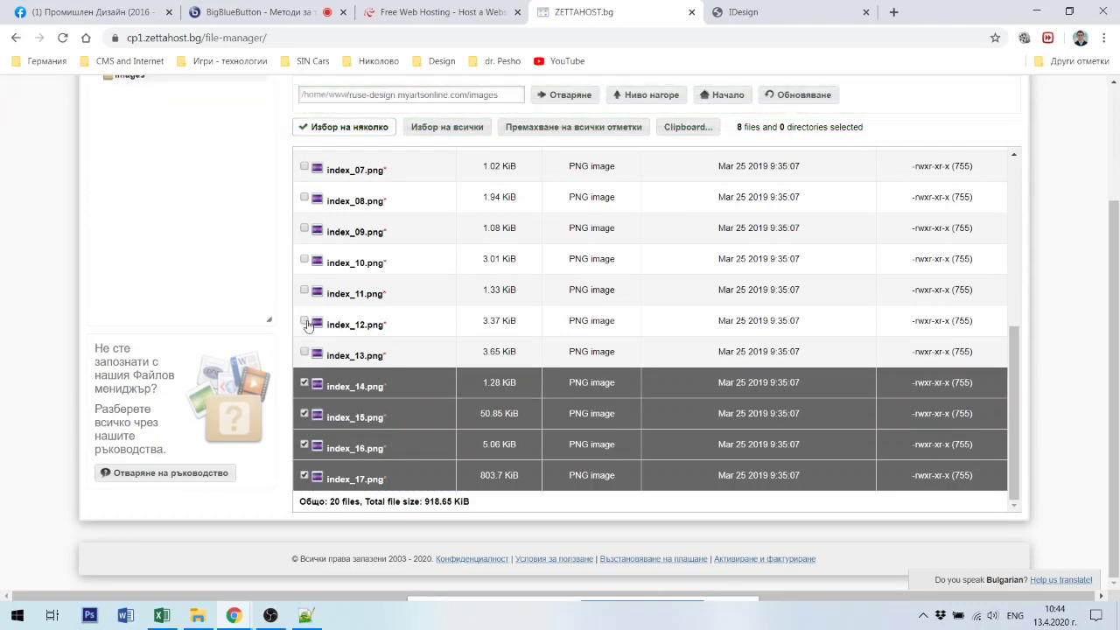
click(305, 352)
click(305, 322)
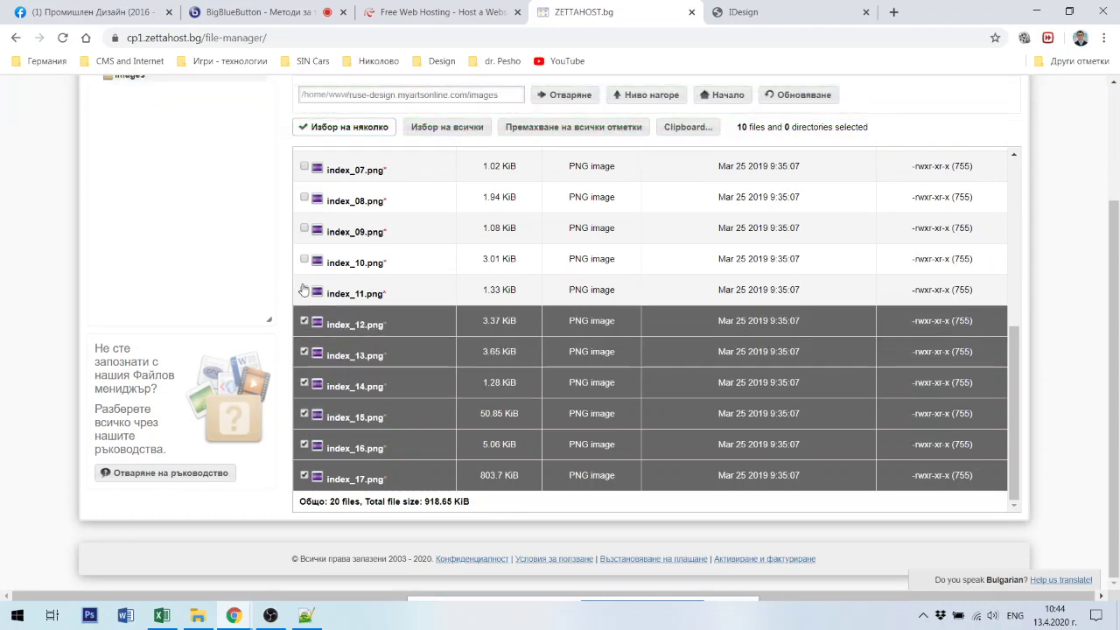
click(304, 291)
click(305, 259)
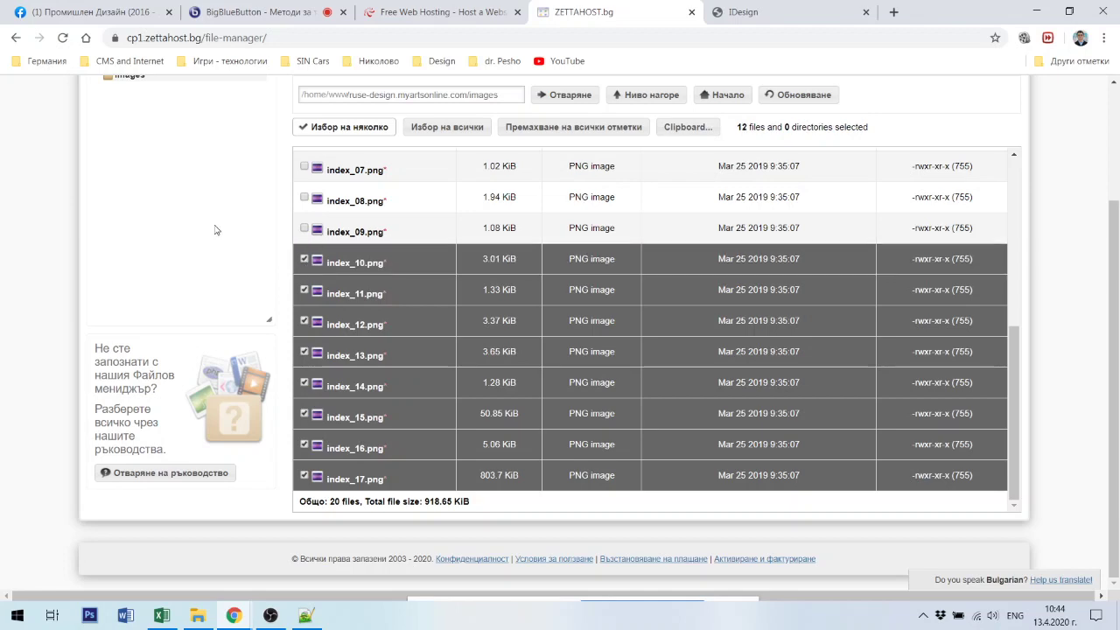
scroll(223, 254, up, 2)
click(305, 382)
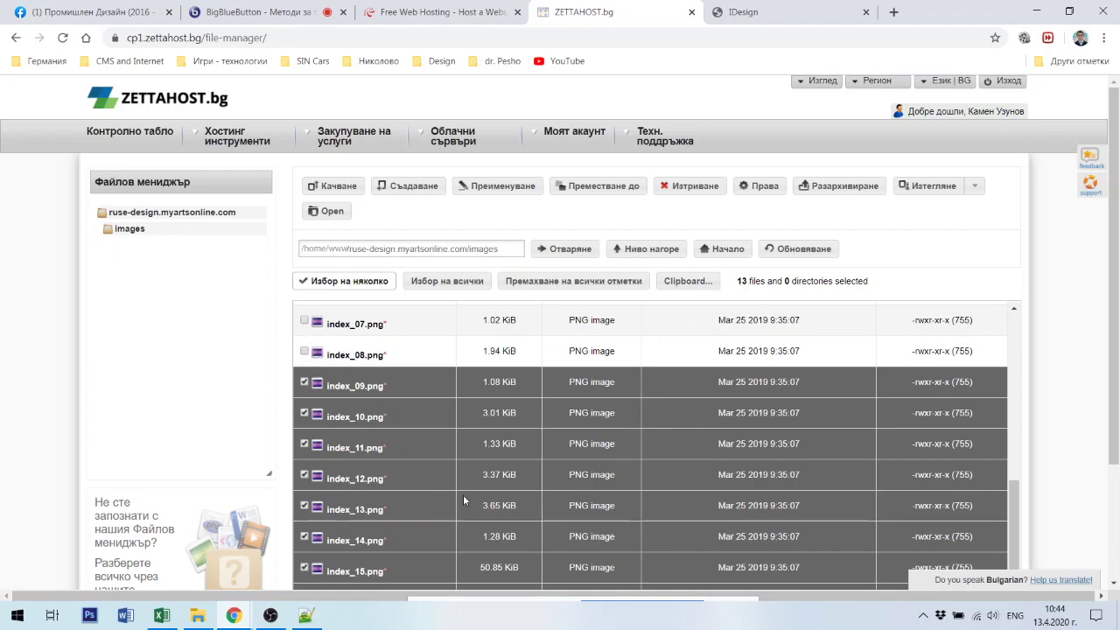
scroll(354, 468, down, 2)
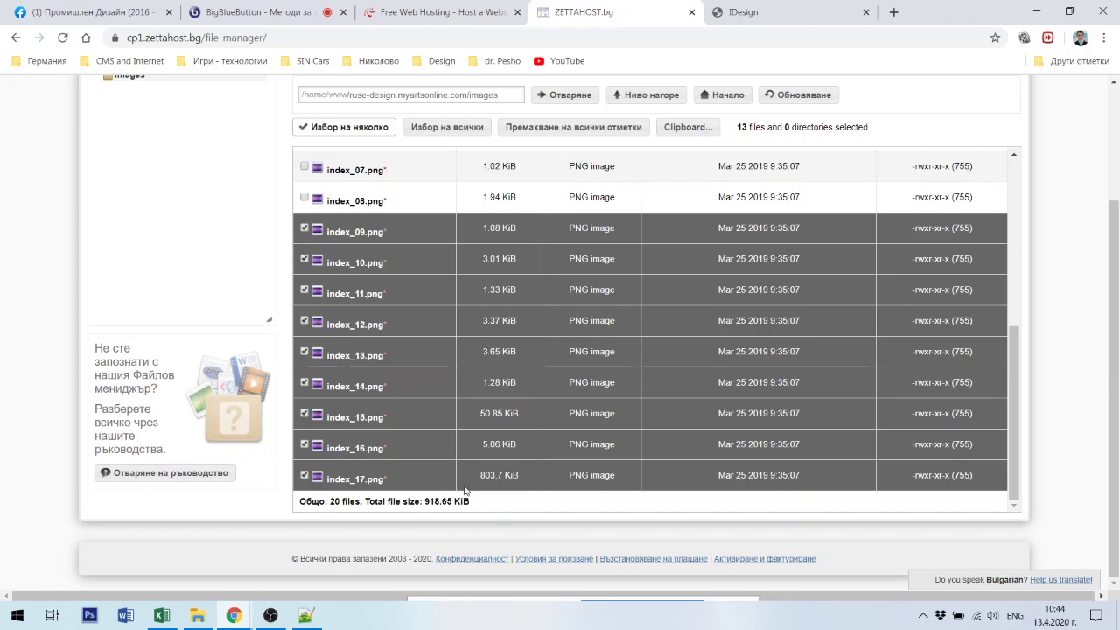
scroll(480, 488, up, 1)
scroll(639, 154, up, 5)
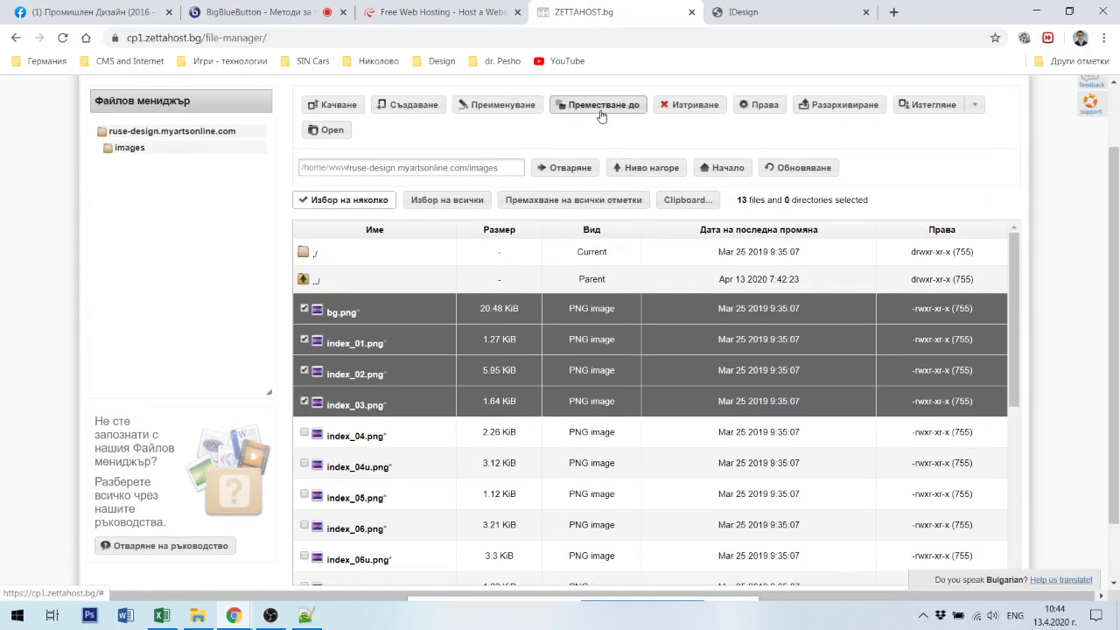
click(687, 105)
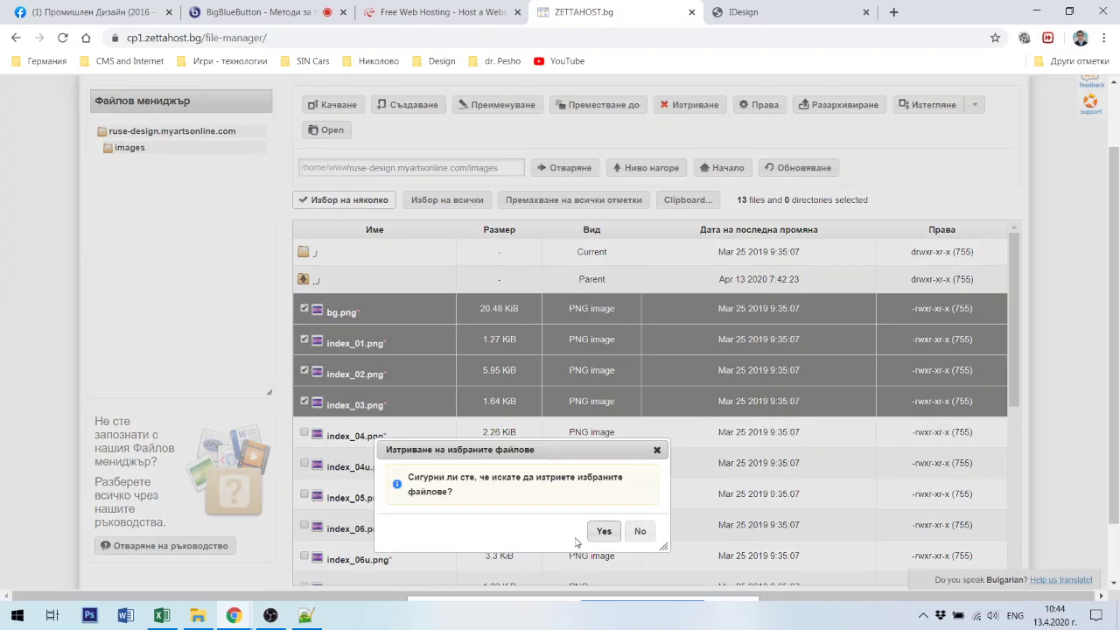
click(603, 532)
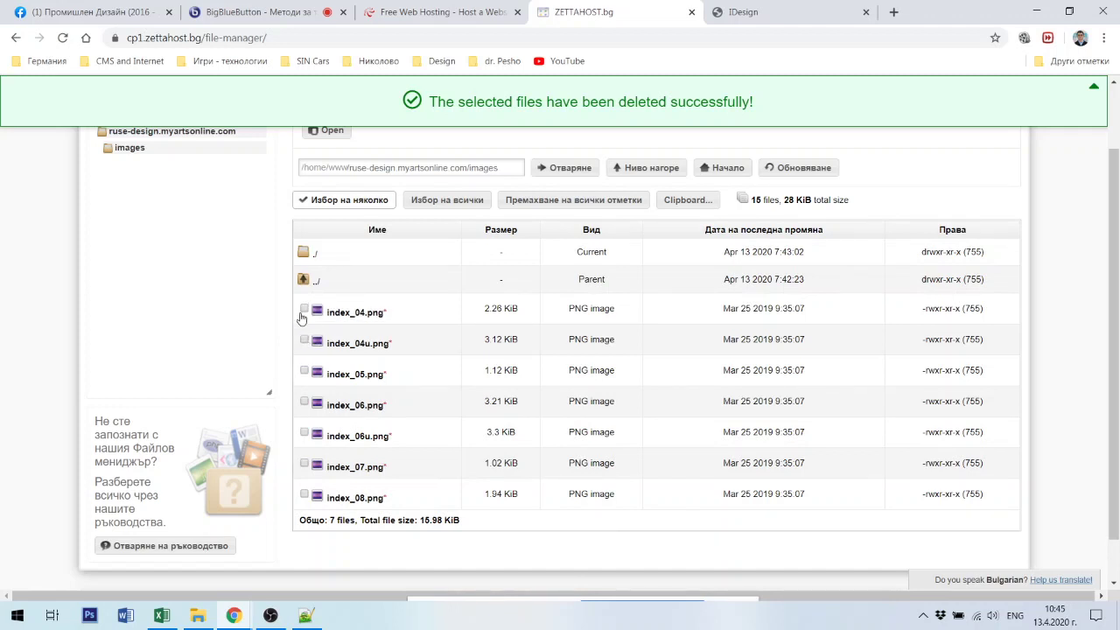
- Delete the remaining images from index_04.png through index_08.png, including index_04u.png and index_06u.png, from the images folder
click(303, 308)
click(303, 339)
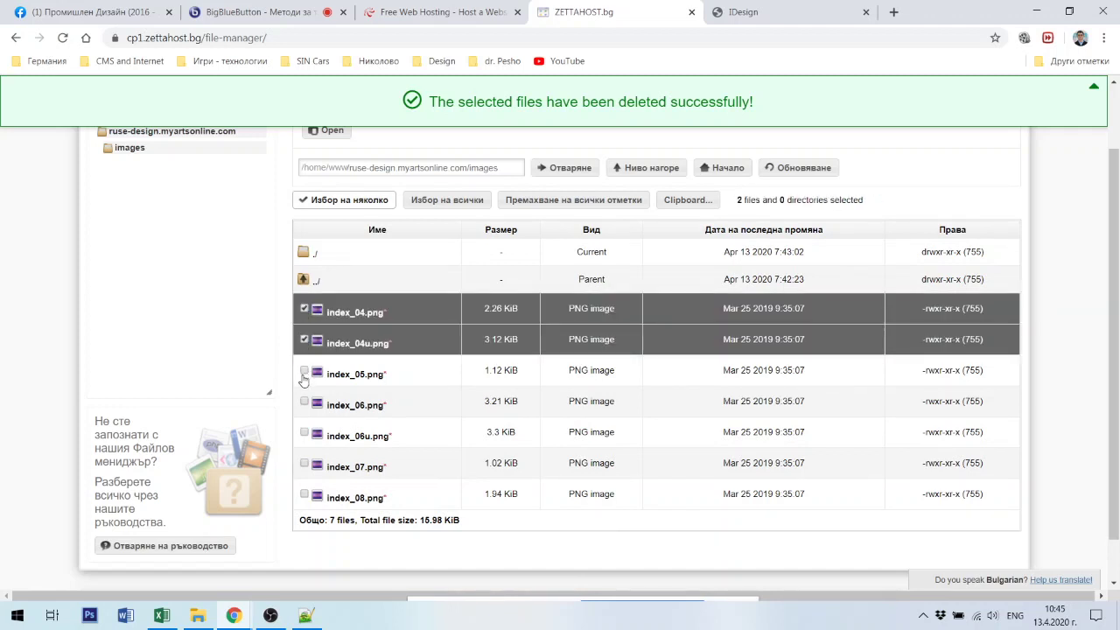
click(304, 371)
click(304, 402)
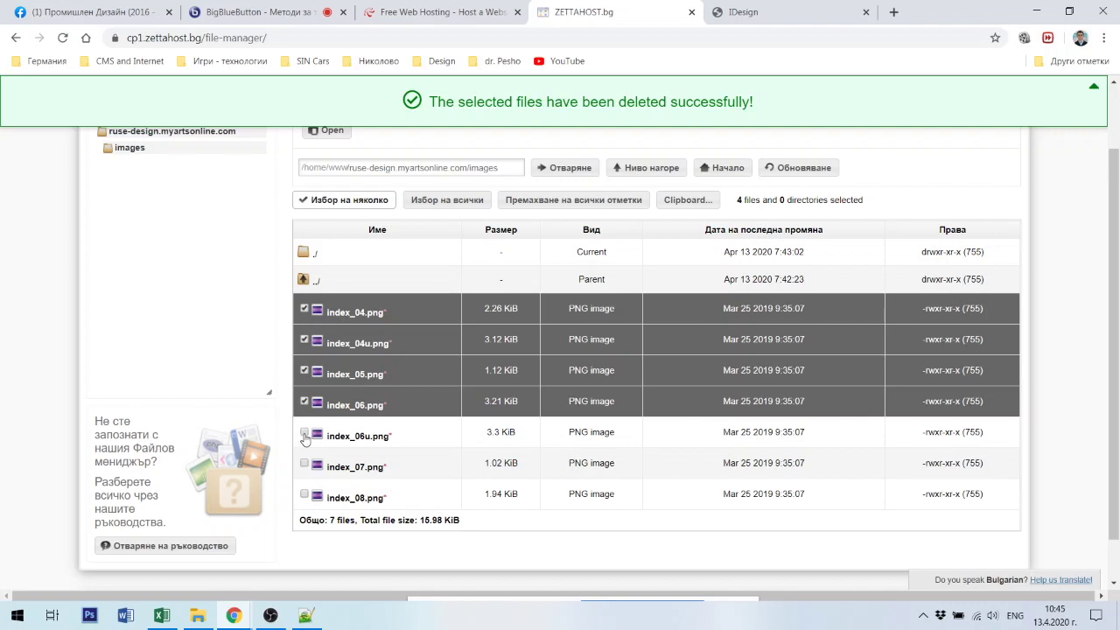
click(303, 432)
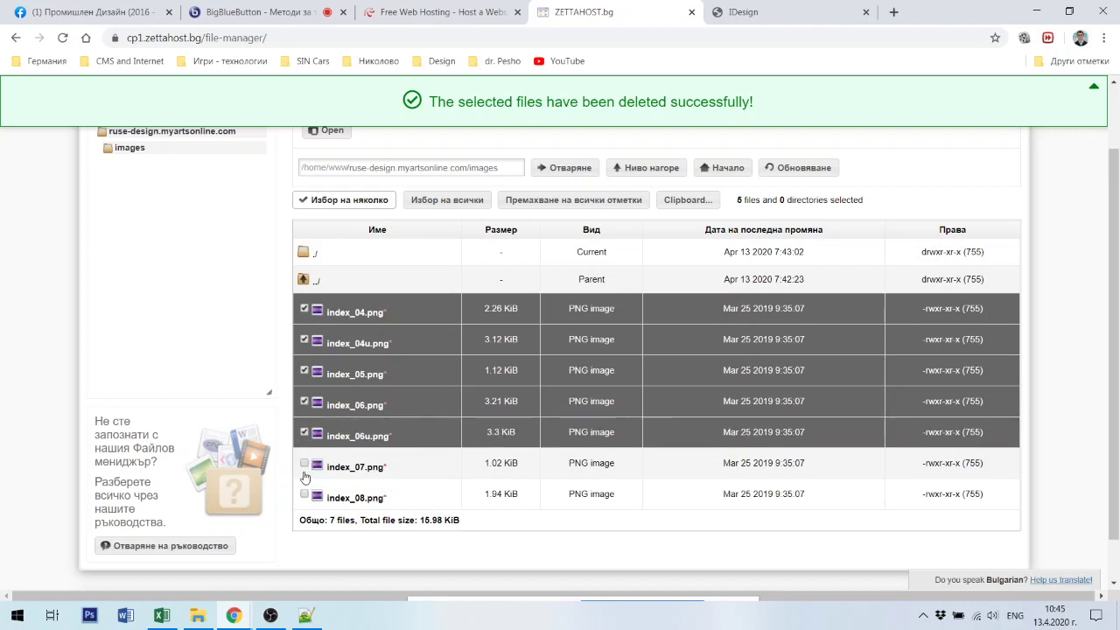
click(304, 463)
click(304, 495)
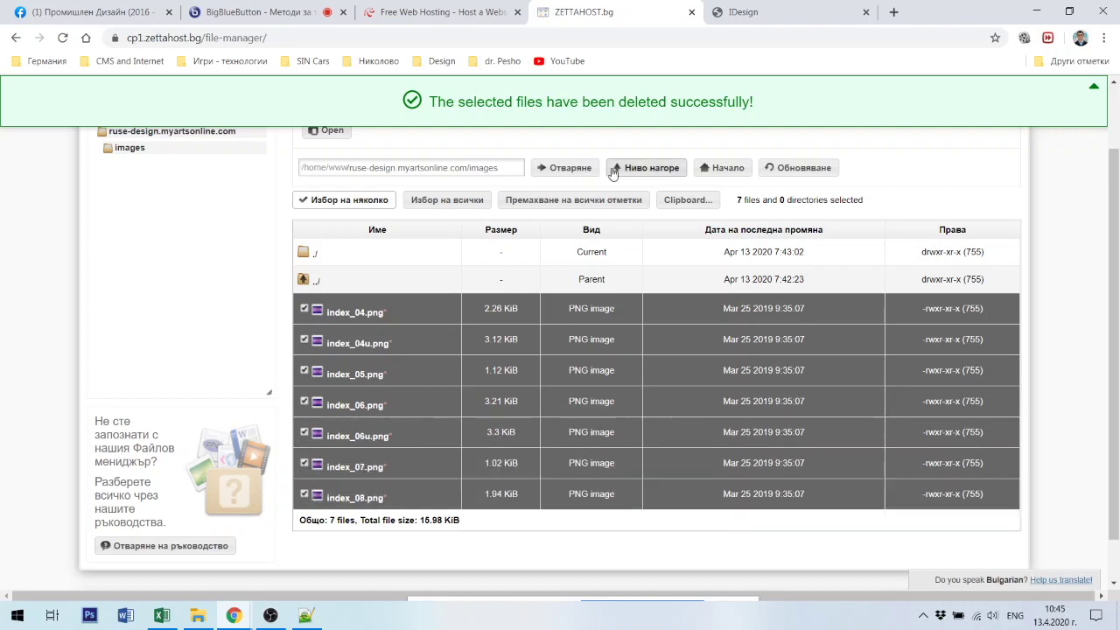
scroll(604, 249, up, 1)
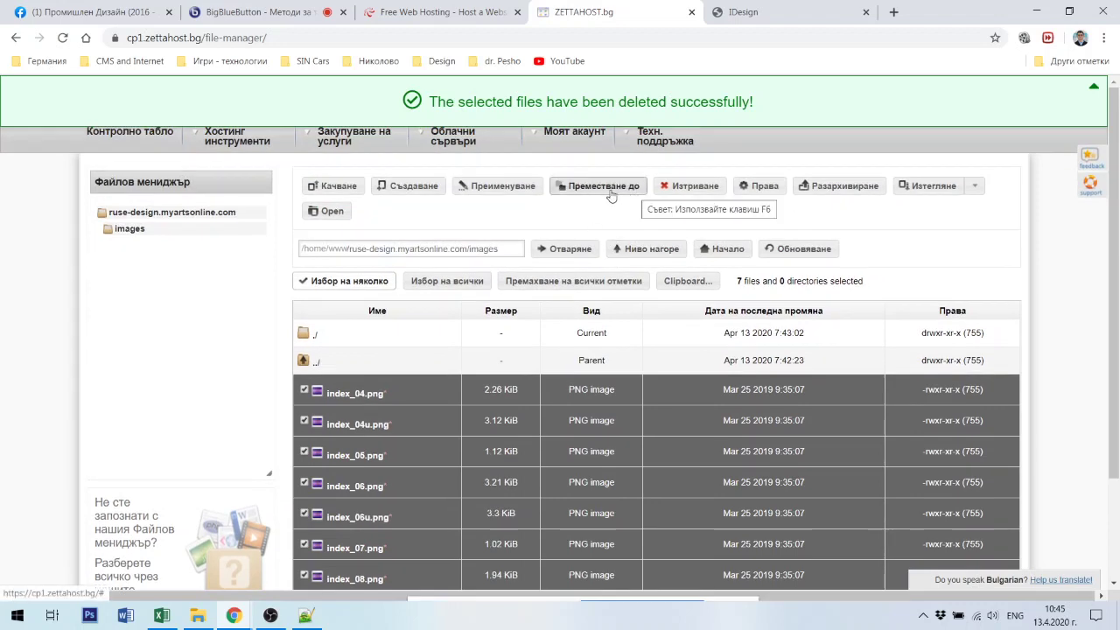
click(675, 185)
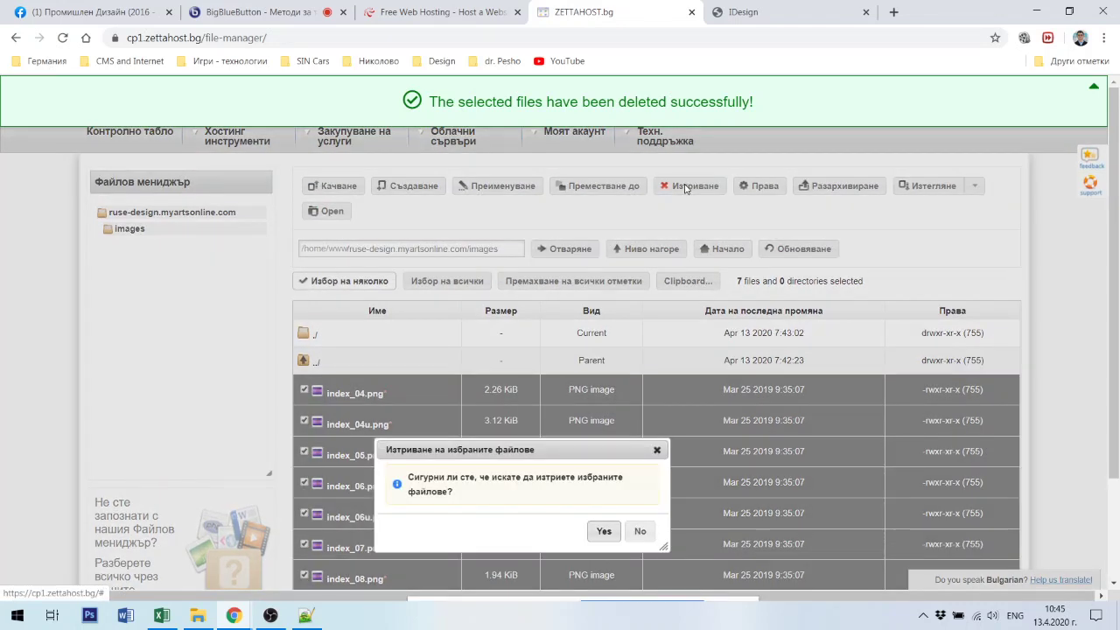
click(604, 531)
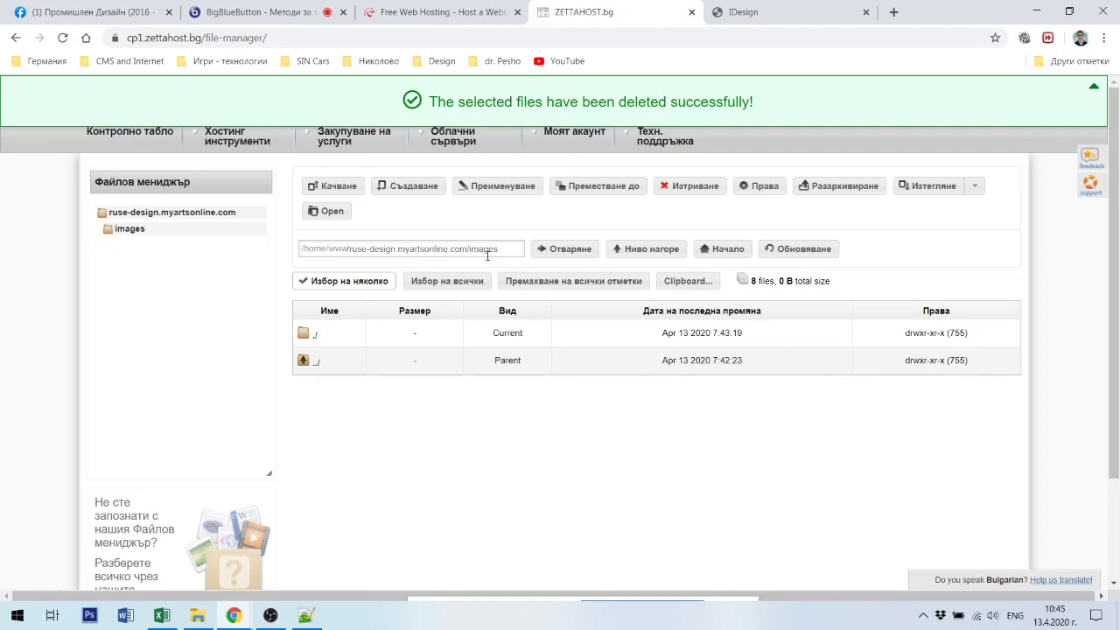
- Go up from the images folder to the /home/www root and reopen the ruse-design.myartsonline.com folder
click(304, 361)
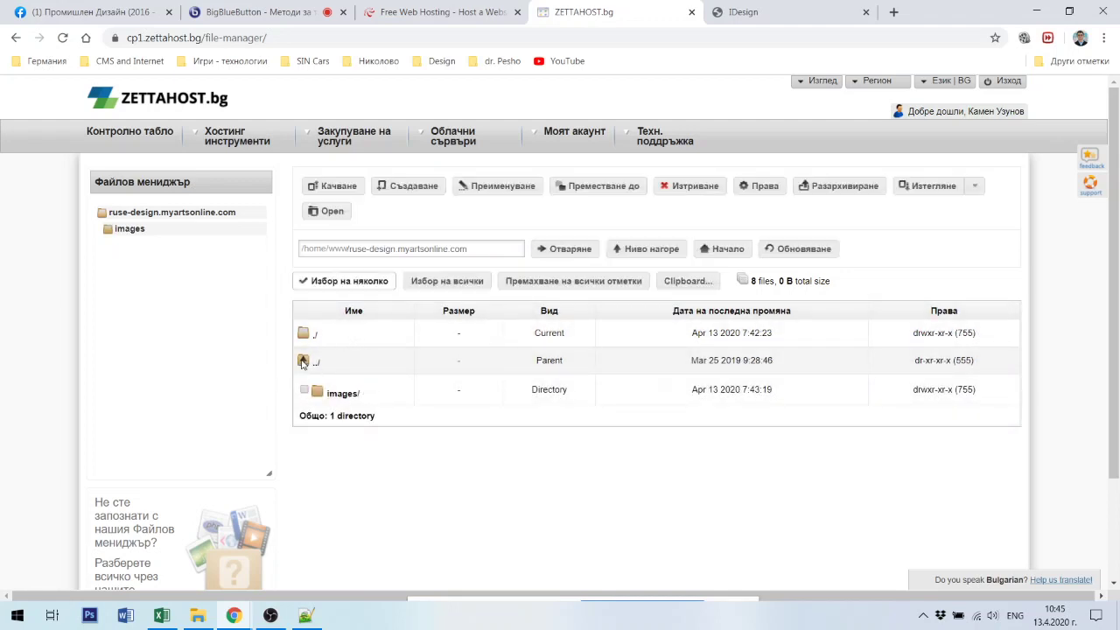
click(303, 361)
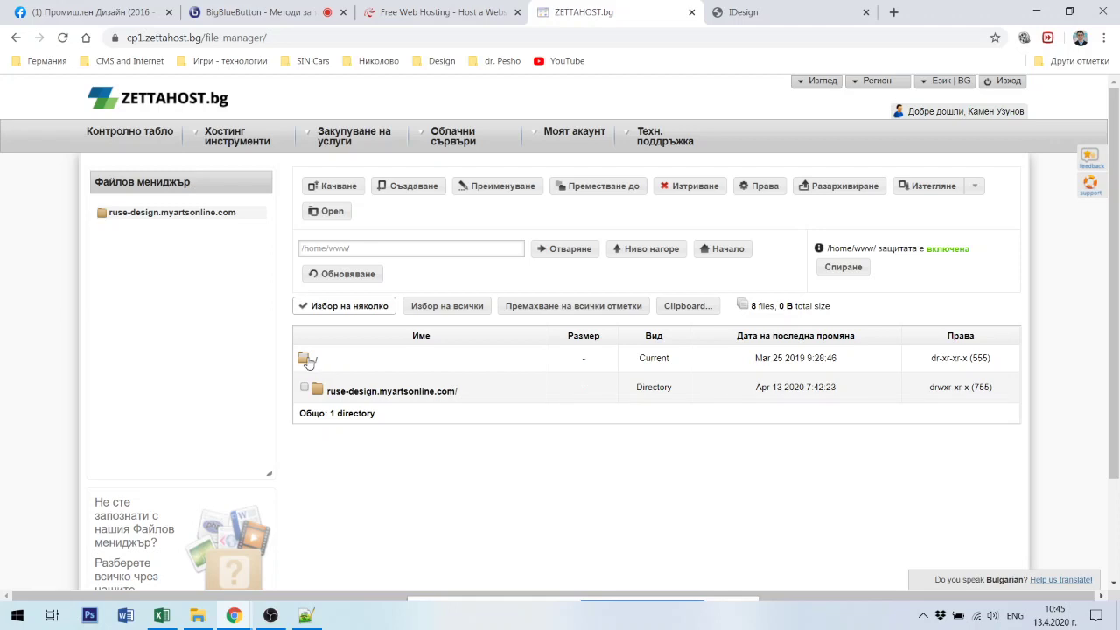
click(305, 361)
double_click(429, 394)
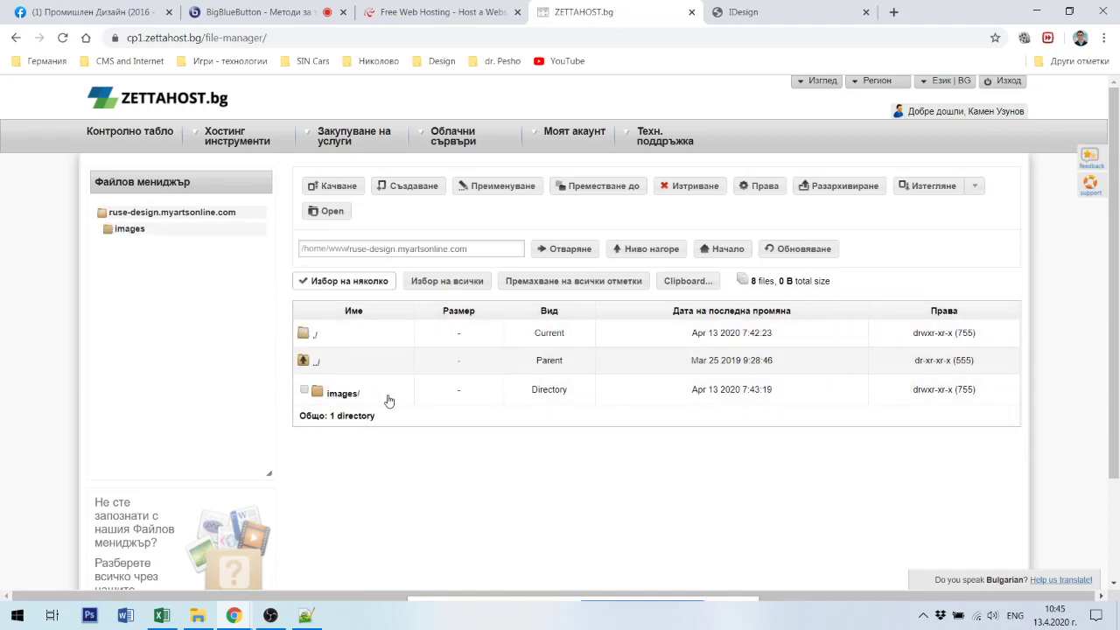
- Open the emptied images folder, reload the live ruse-design.myartsonline.com page to check it, and return to the file manager
click(319, 393)
double_click(319, 393)
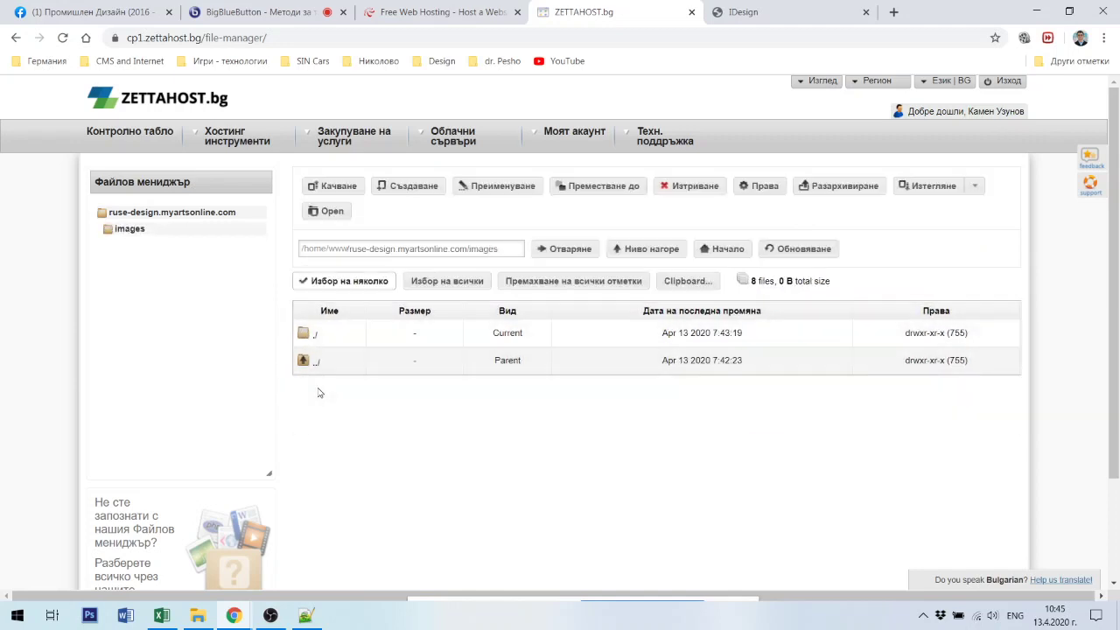
click(744, 12)
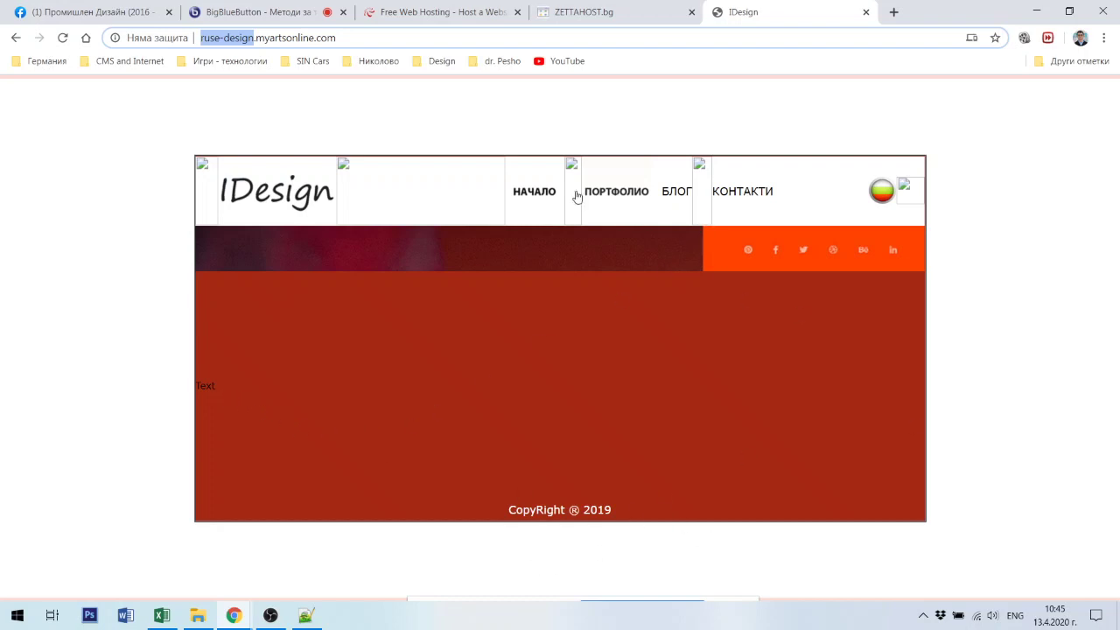
right_click(1110, 198)
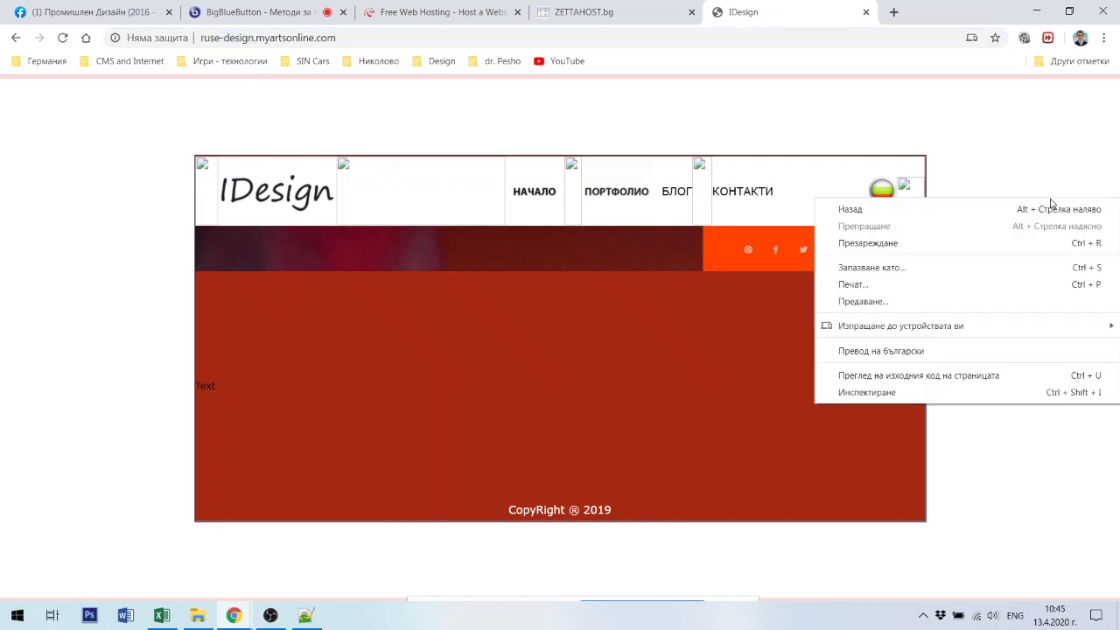
click(892, 243)
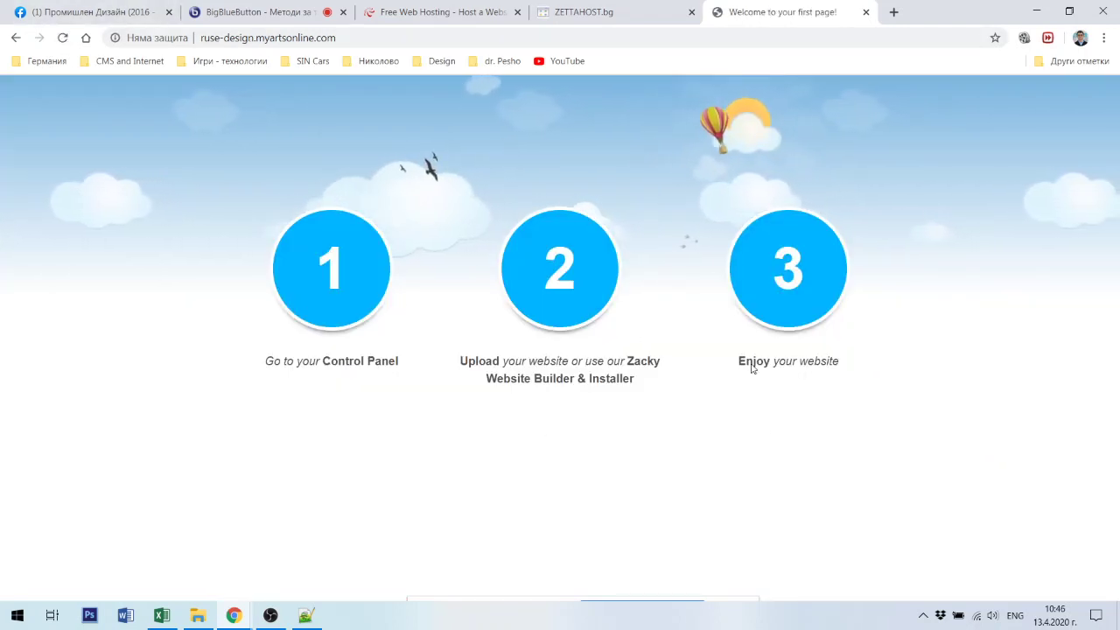
click(613, 18)
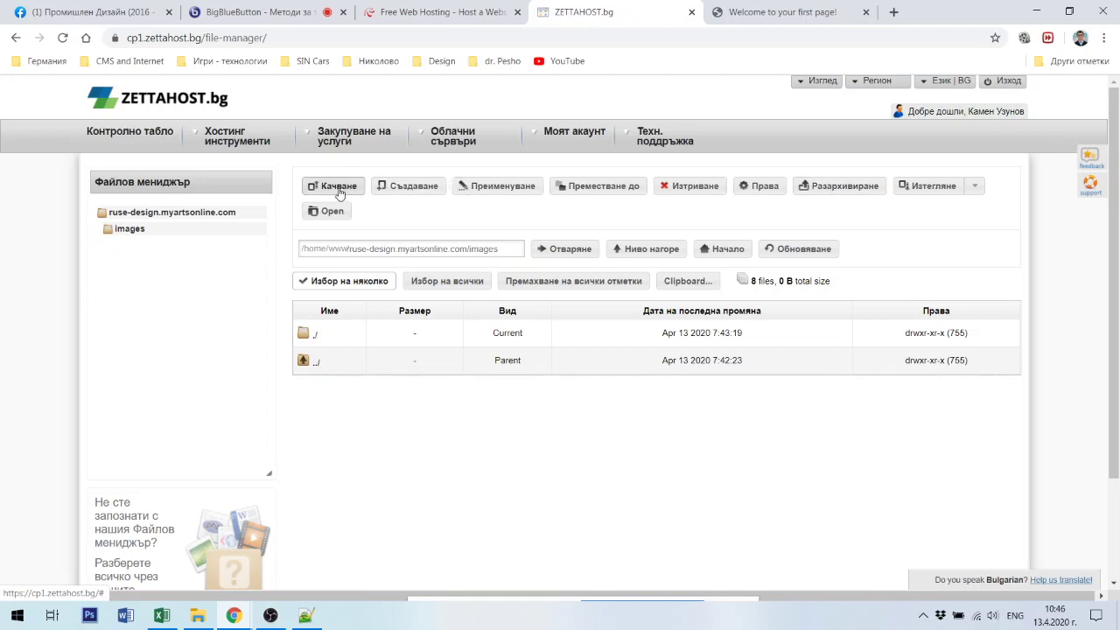
- In File Explorer, start a WinRAR archive of the images folder, index.html and my-css.css from the E-design 3 - 2020 folder
click(201, 620)
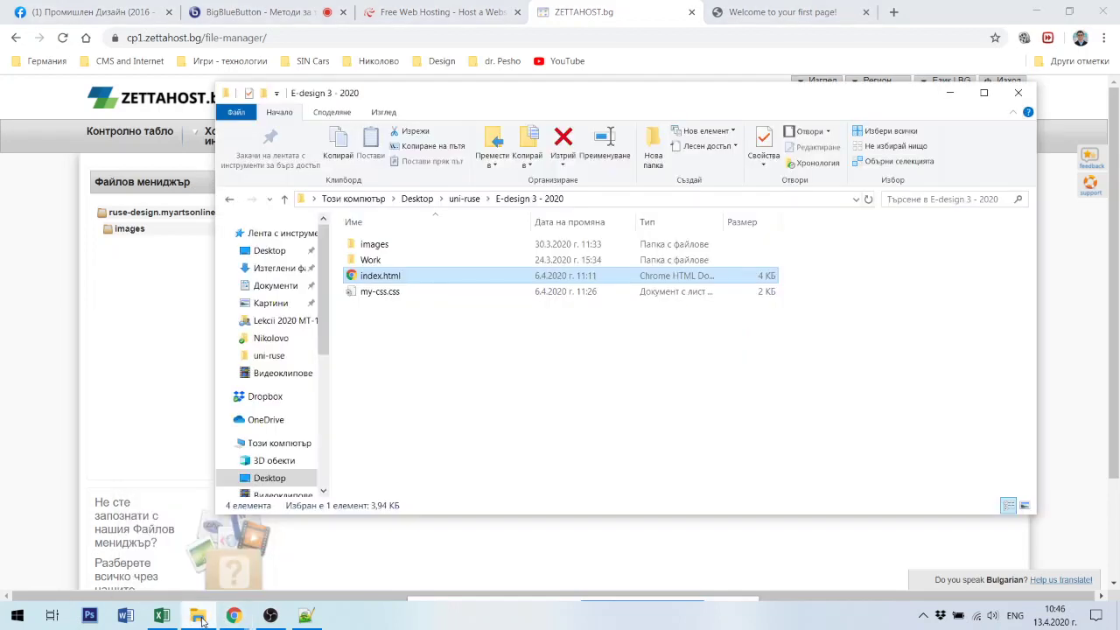
click(400, 306)
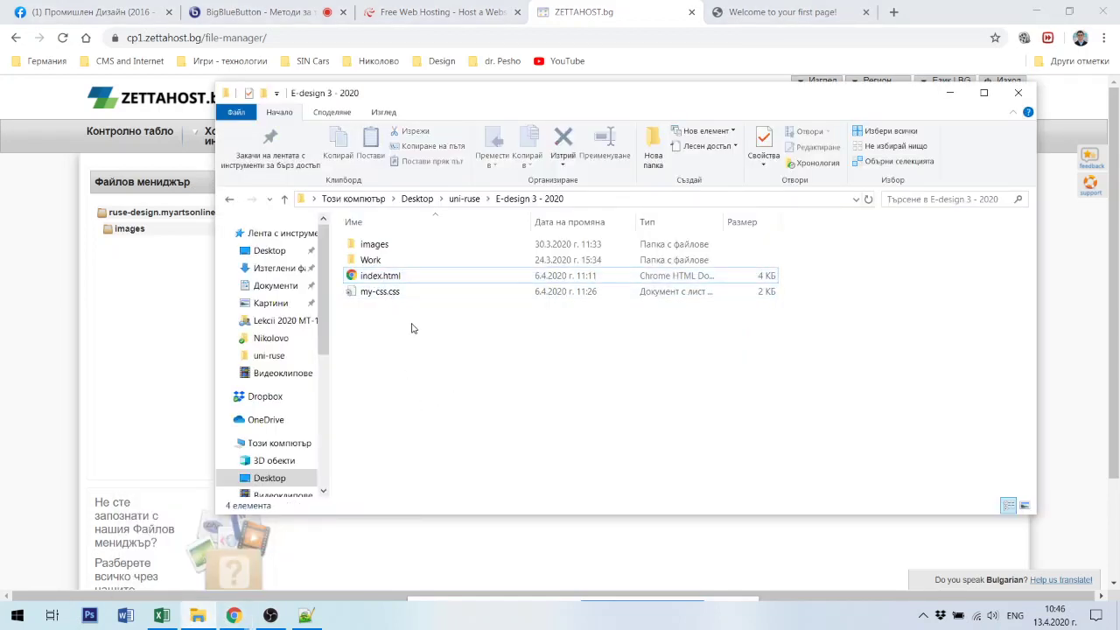
drag(412, 325, 371, 274)
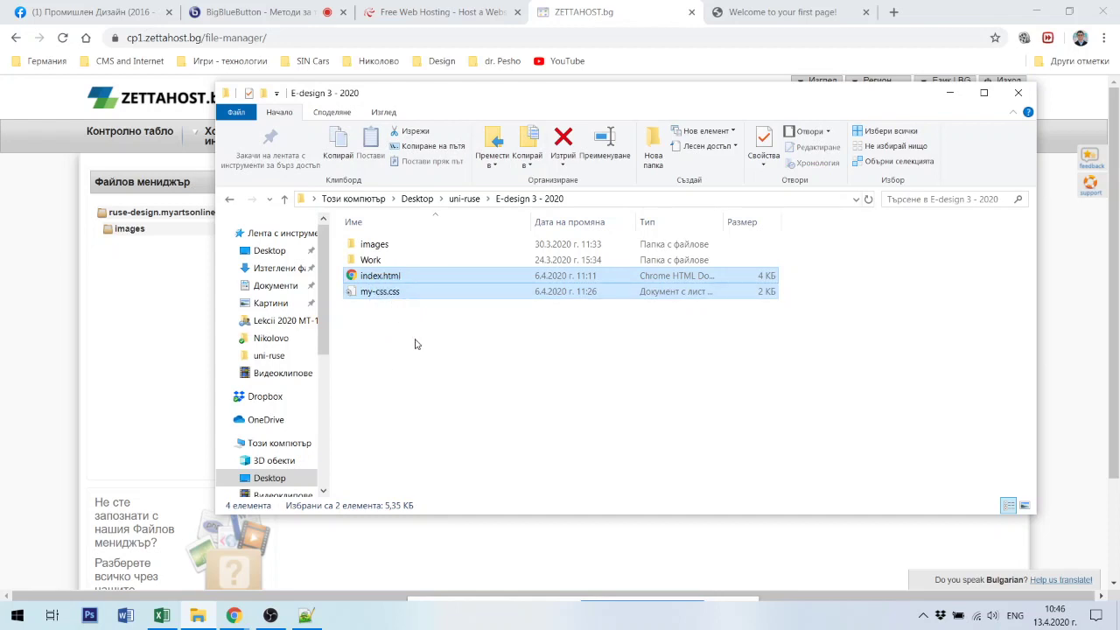
click(418, 345)
click(386, 245)
ctrl+click(392, 275)
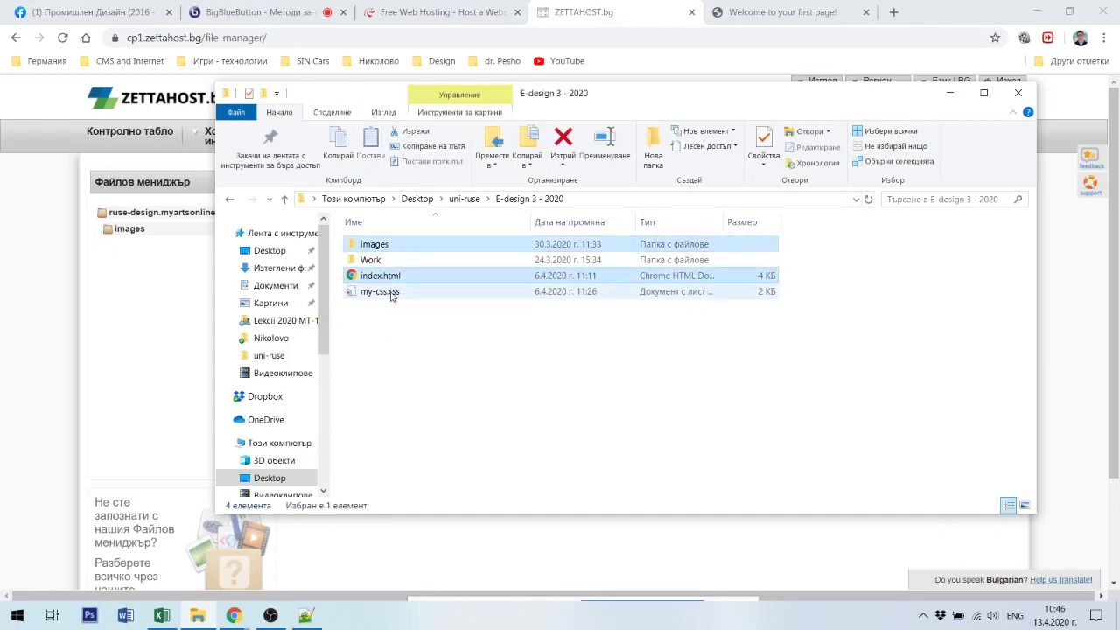
ctrl+click(390, 291)
right_click(393, 282)
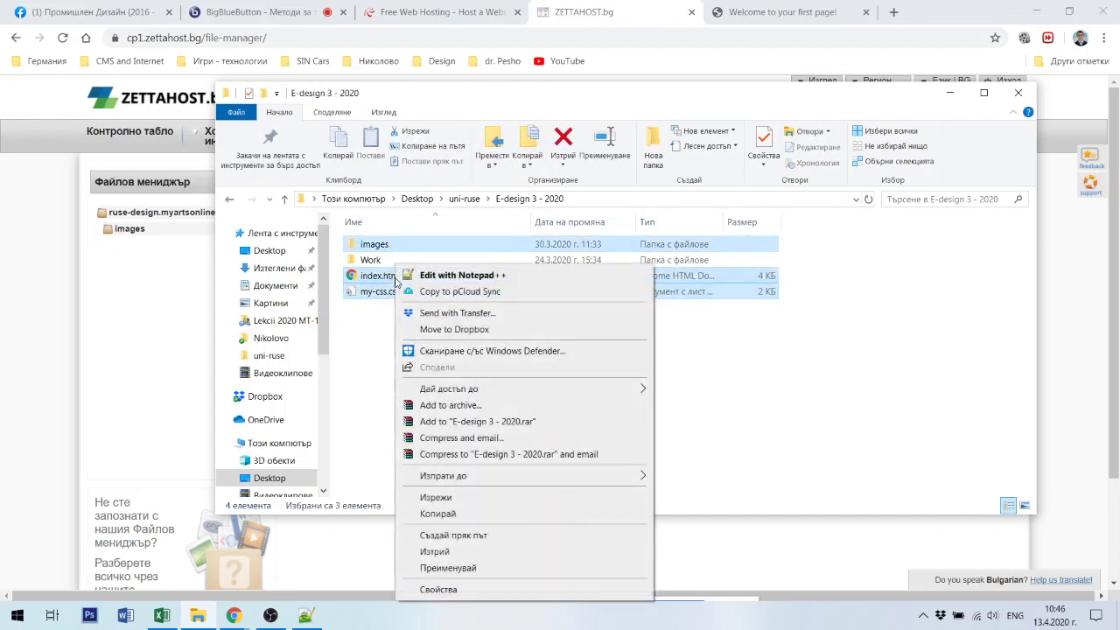
click(463, 408)
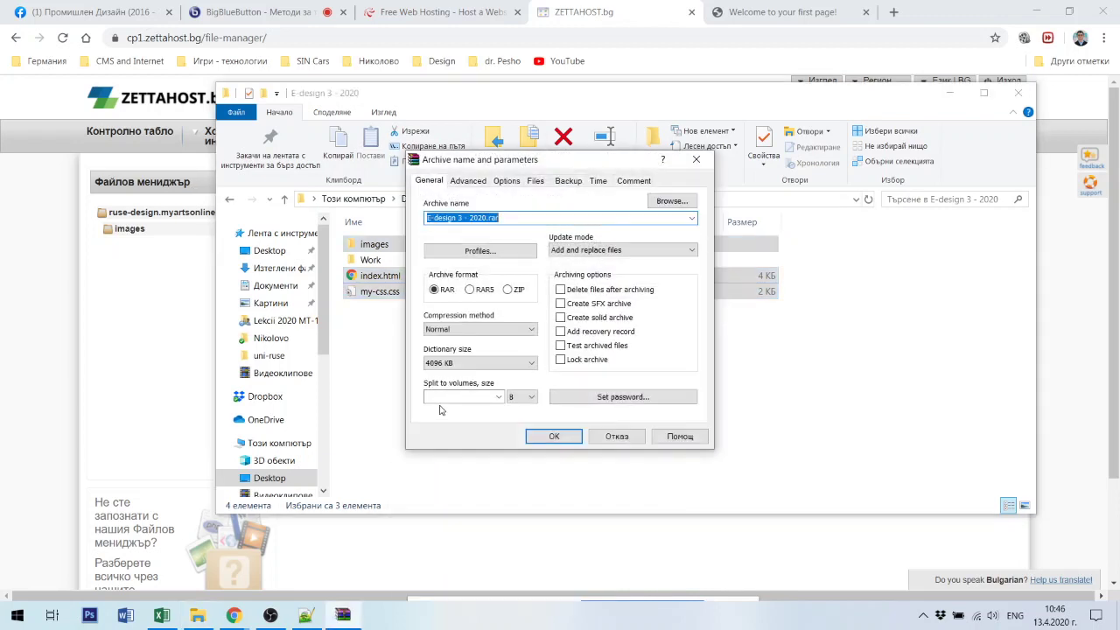
- Set the archive format to ZIP, name it my-cite.zip and create the archive
click(508, 290)
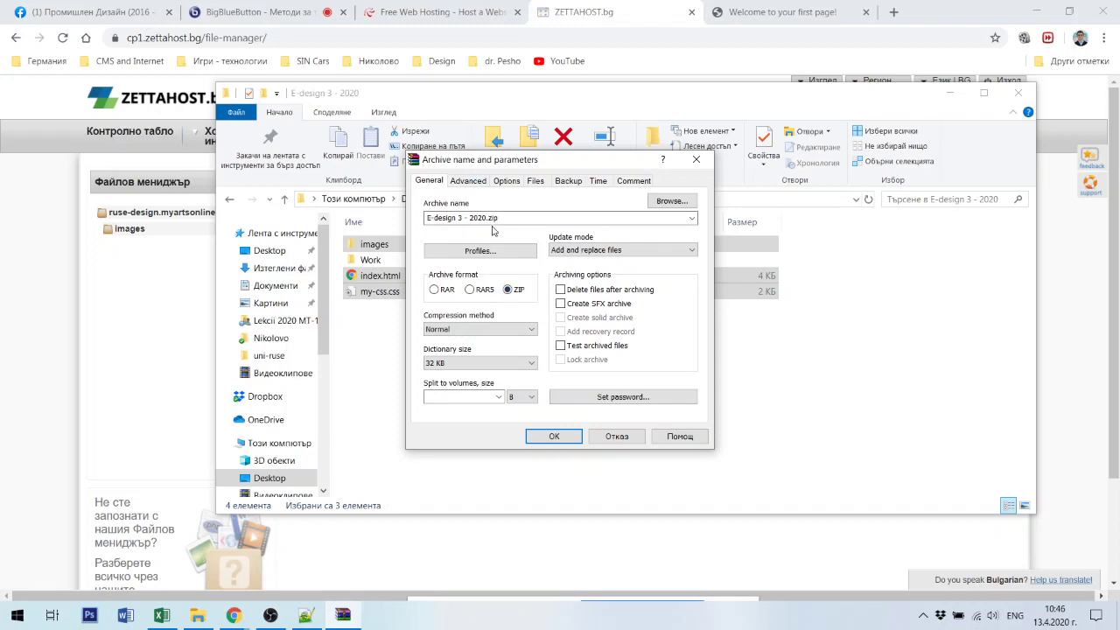
click(456, 222)
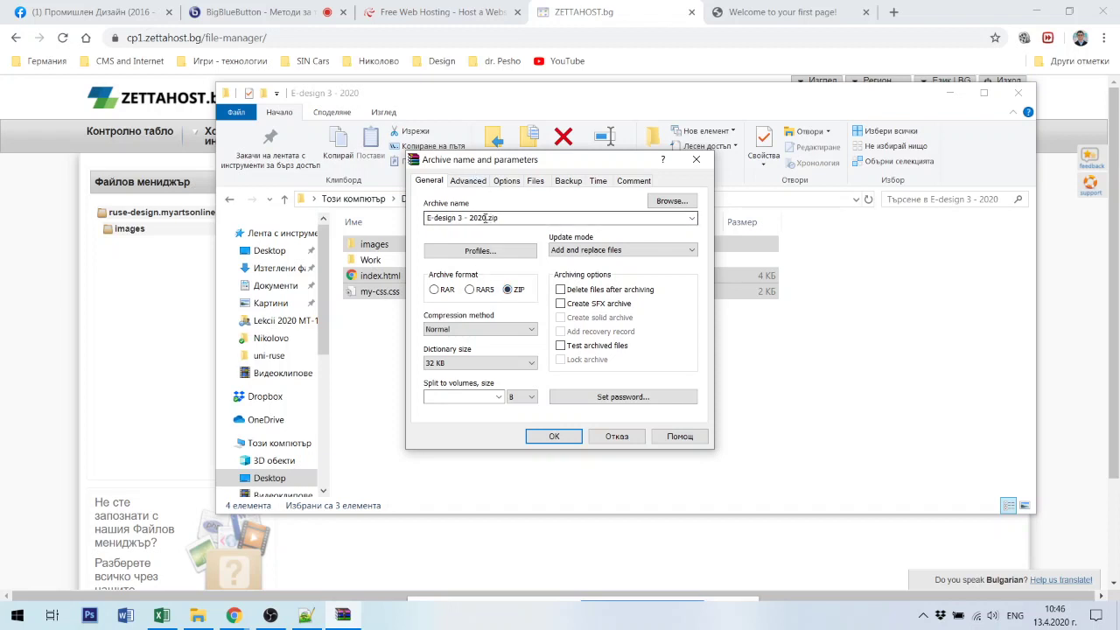
drag(486, 219, 396, 222)
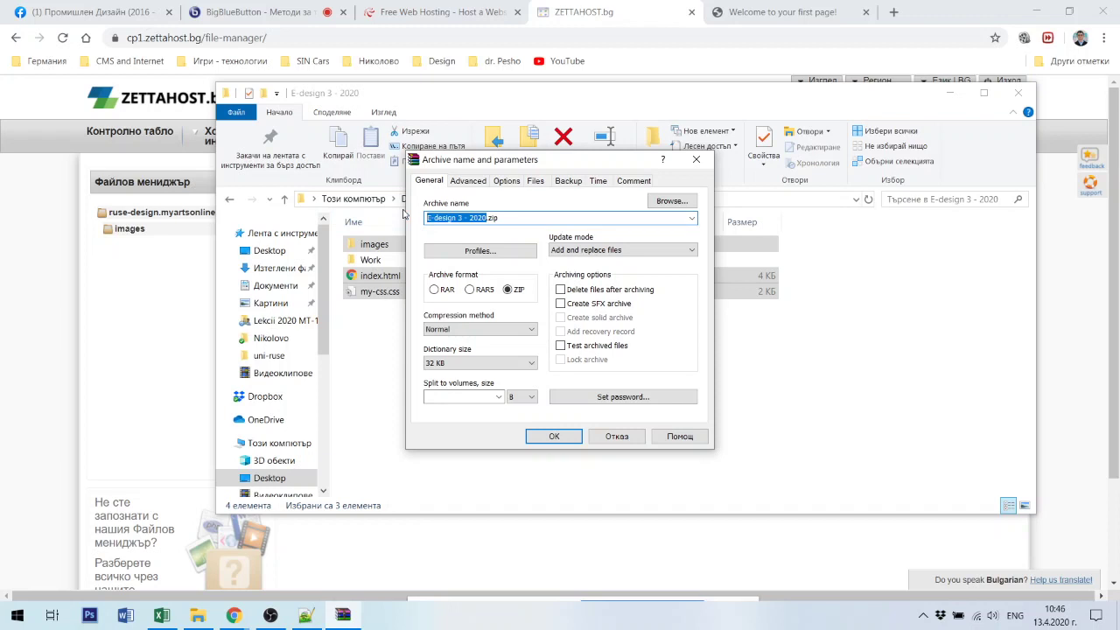
text(my-cite)
click(555, 436)
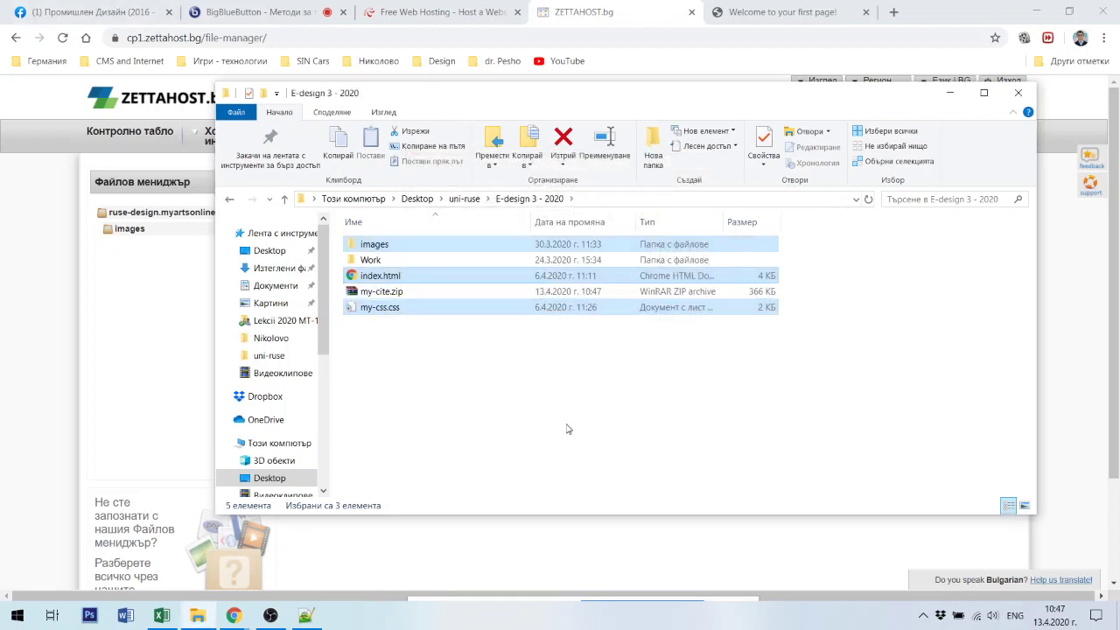
click(567, 429)
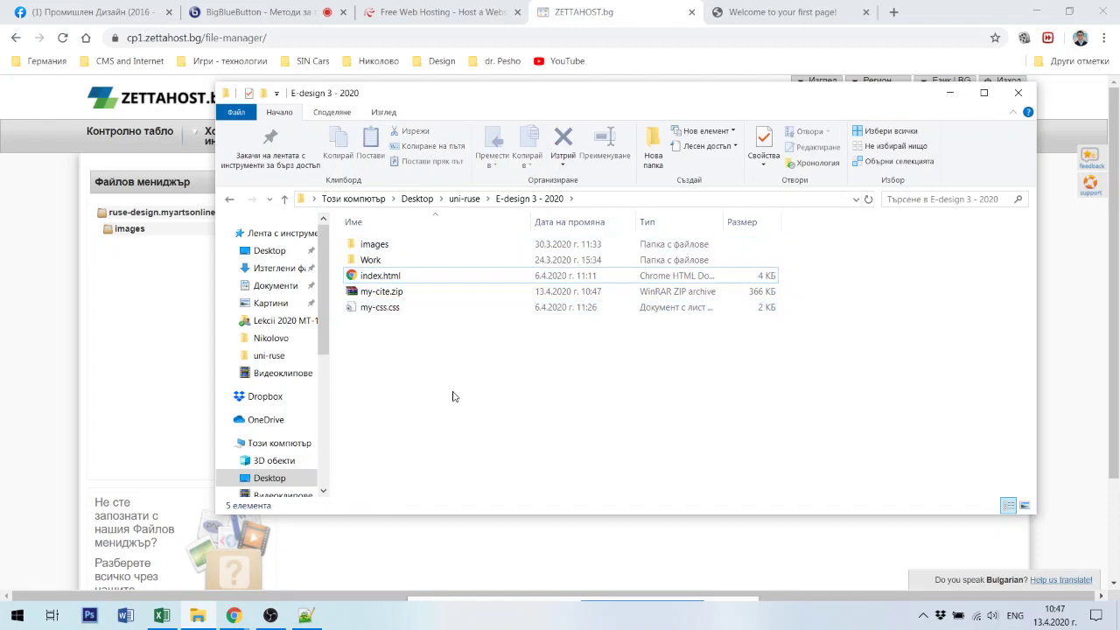
- Compare the contents of my-cite.zip with the local images folder, index.html and my-css.css
click(378, 296)
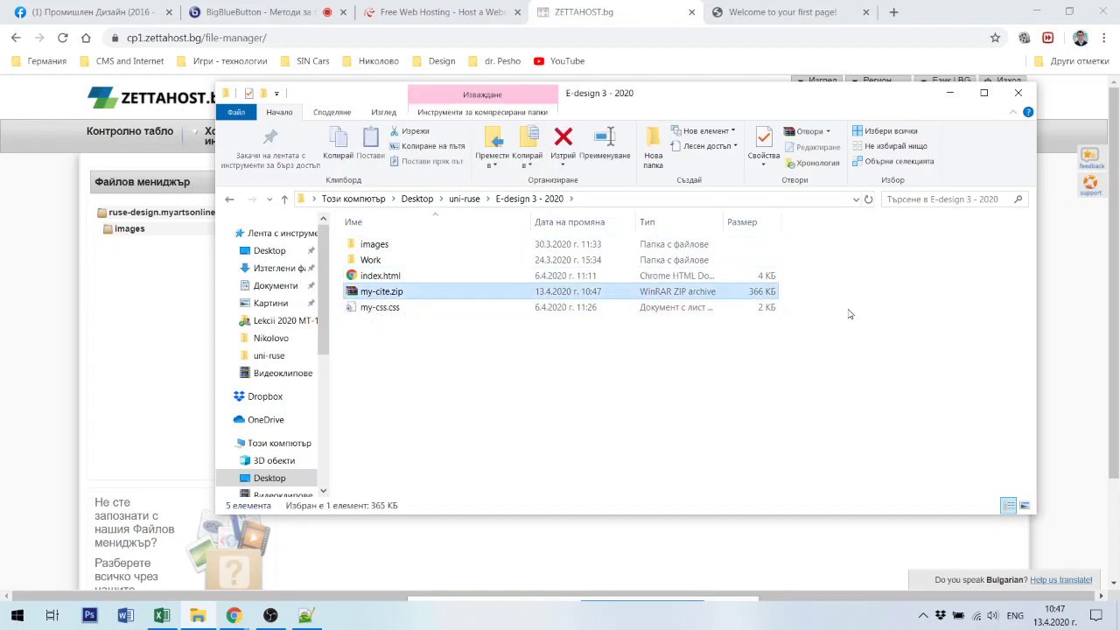
click(370, 260)
click(374, 246)
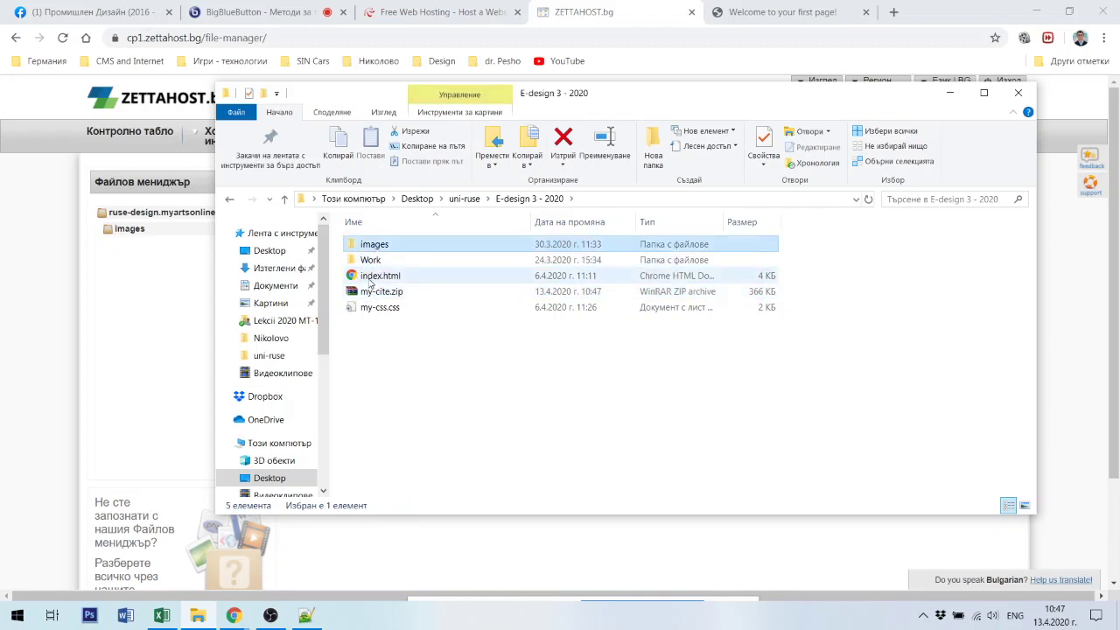
click(373, 277)
click(387, 309)
double_click(355, 293)
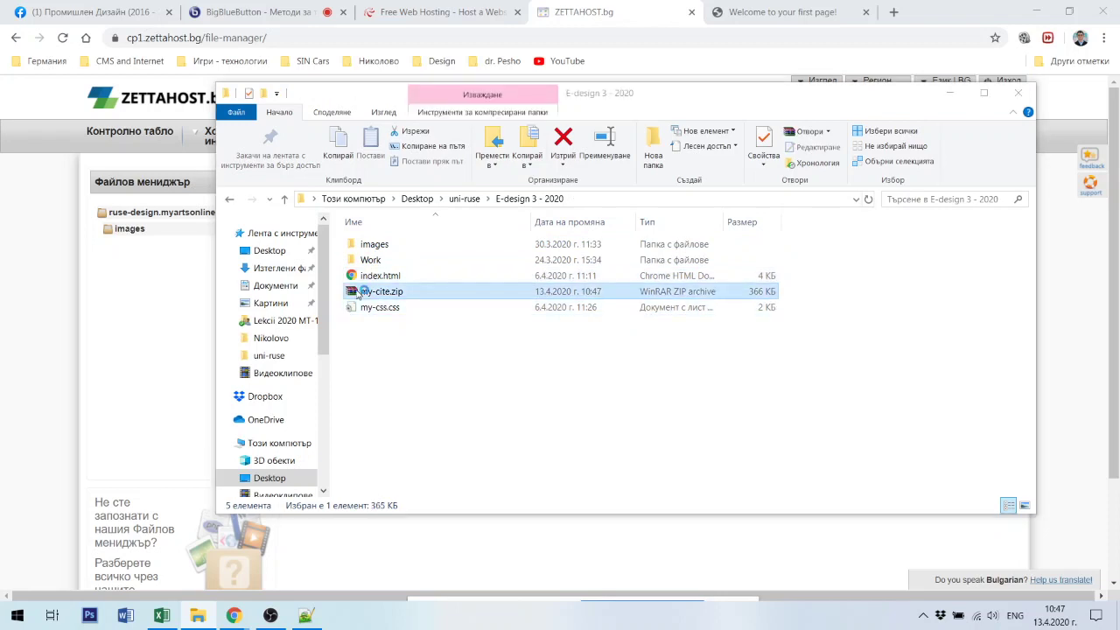
click(494, 361)
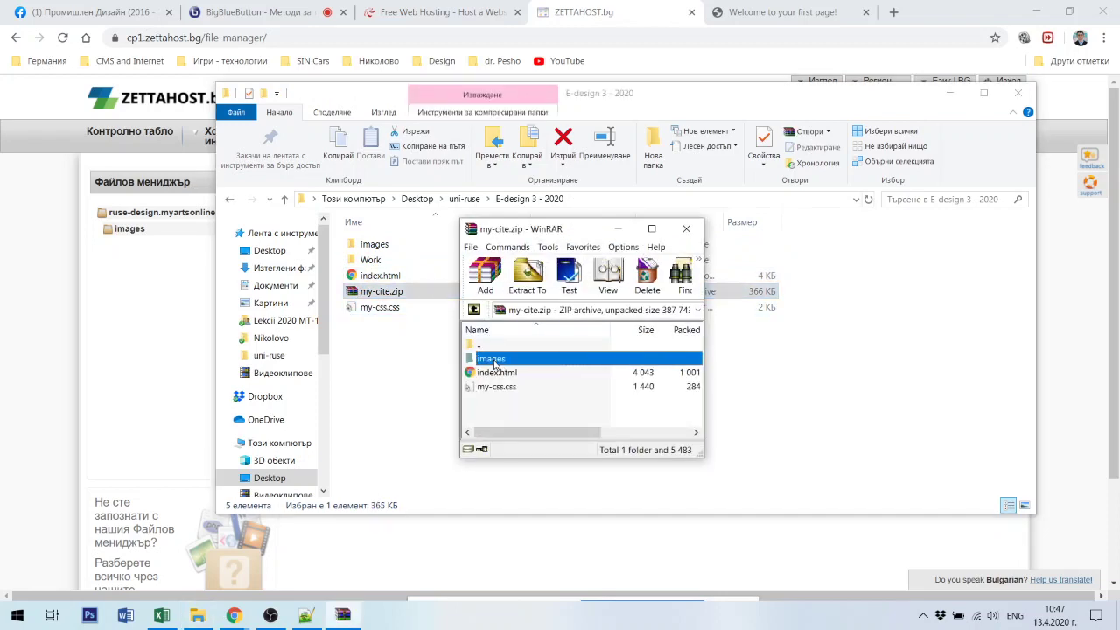
click(502, 374)
click(503, 389)
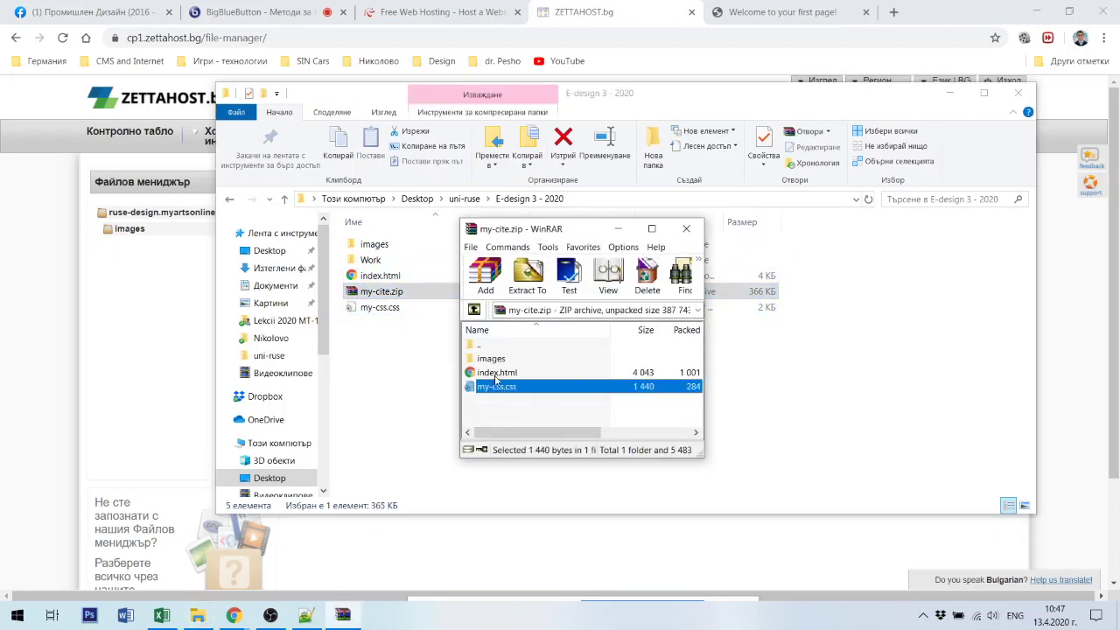
click(491, 360)
click(729, 396)
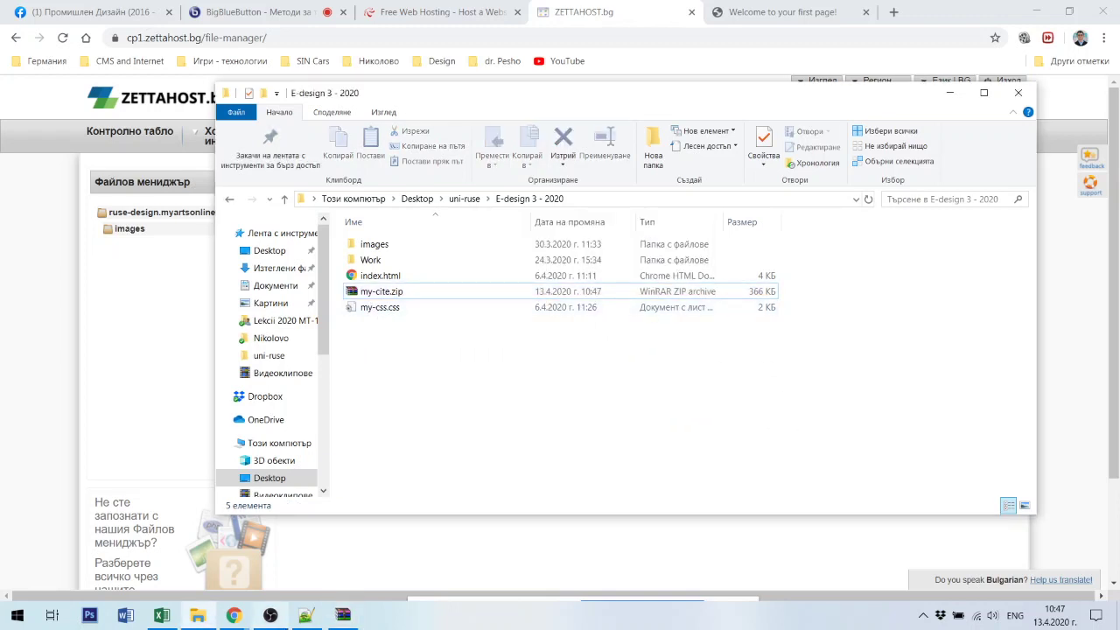
- Switch back to the Zettahost file manager in Chrome and try to upload my-cite.zip into the images folder
mouse_move(234, 615)
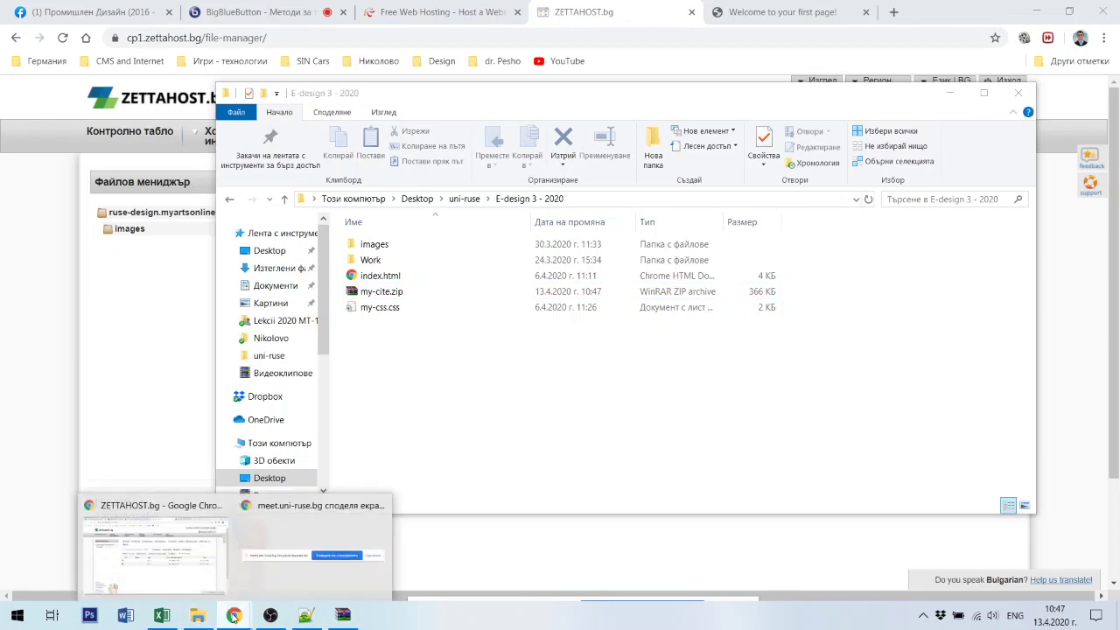
click(179, 572)
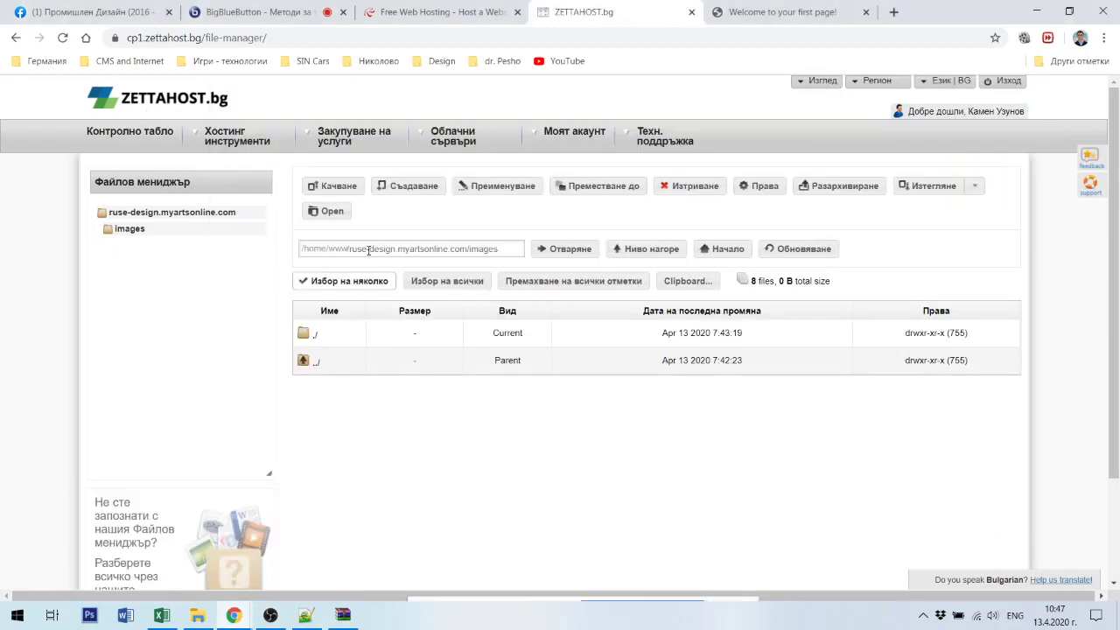
click(333, 187)
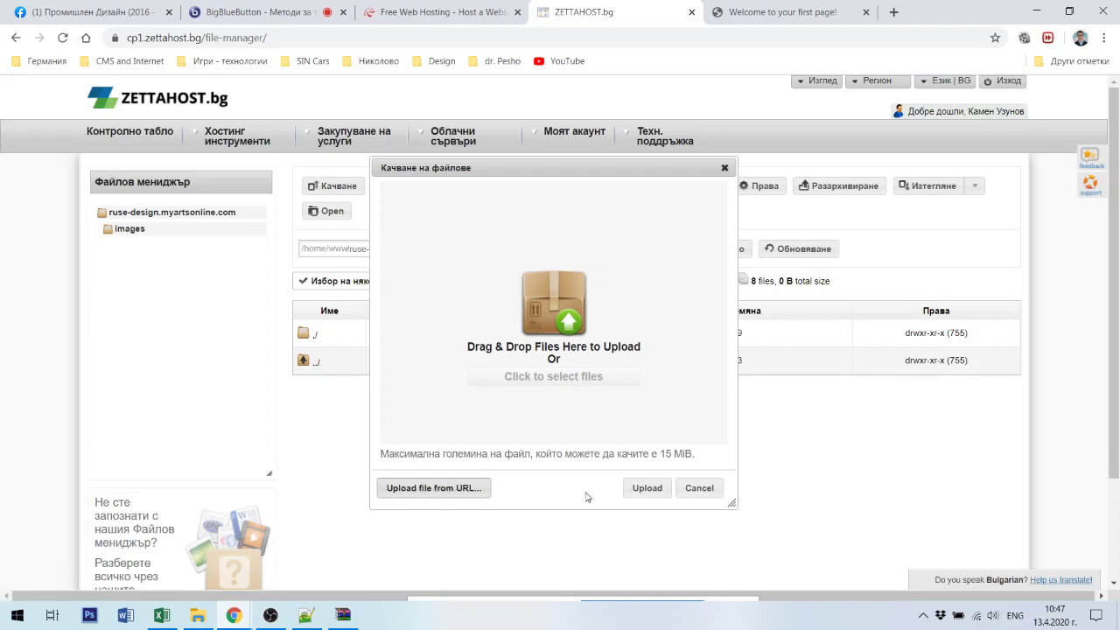
click(562, 377)
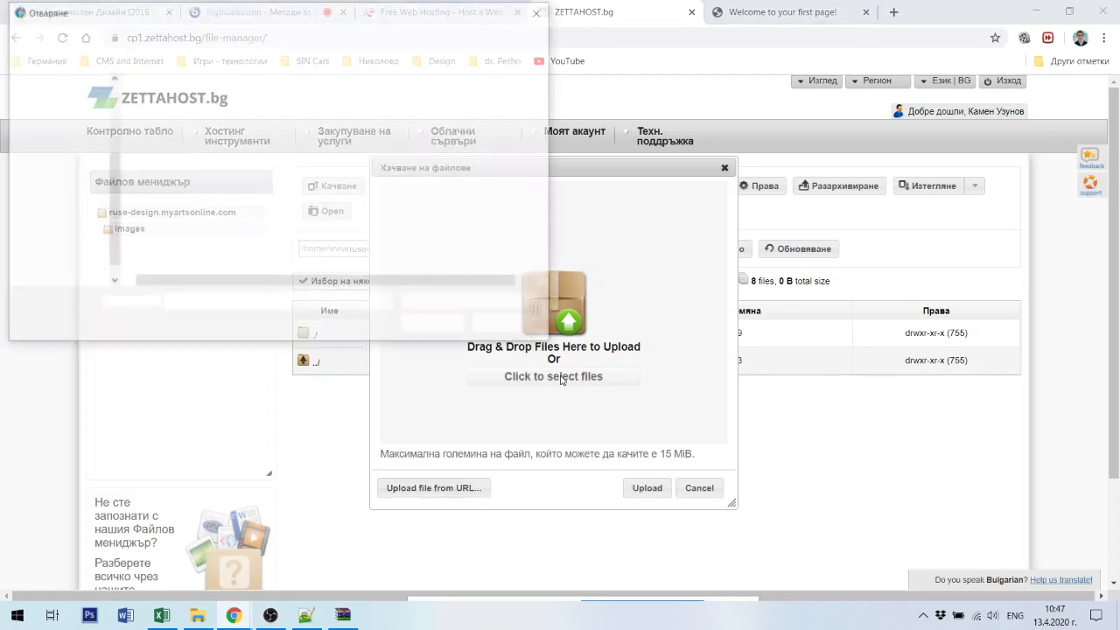
double_click(175, 121)
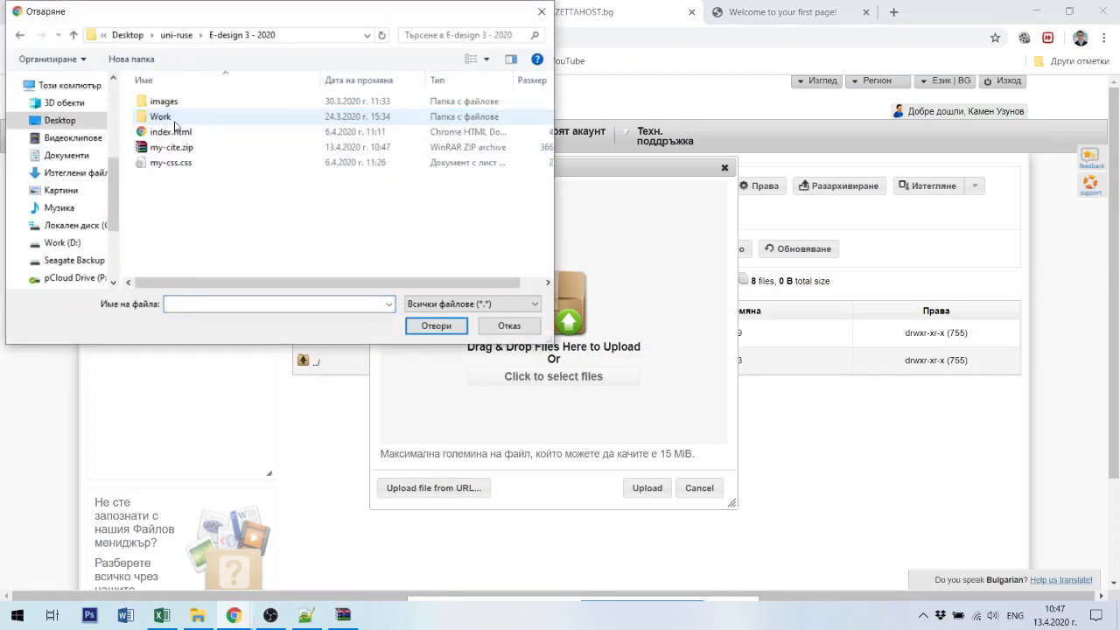
click(147, 151)
double_click(147, 151)
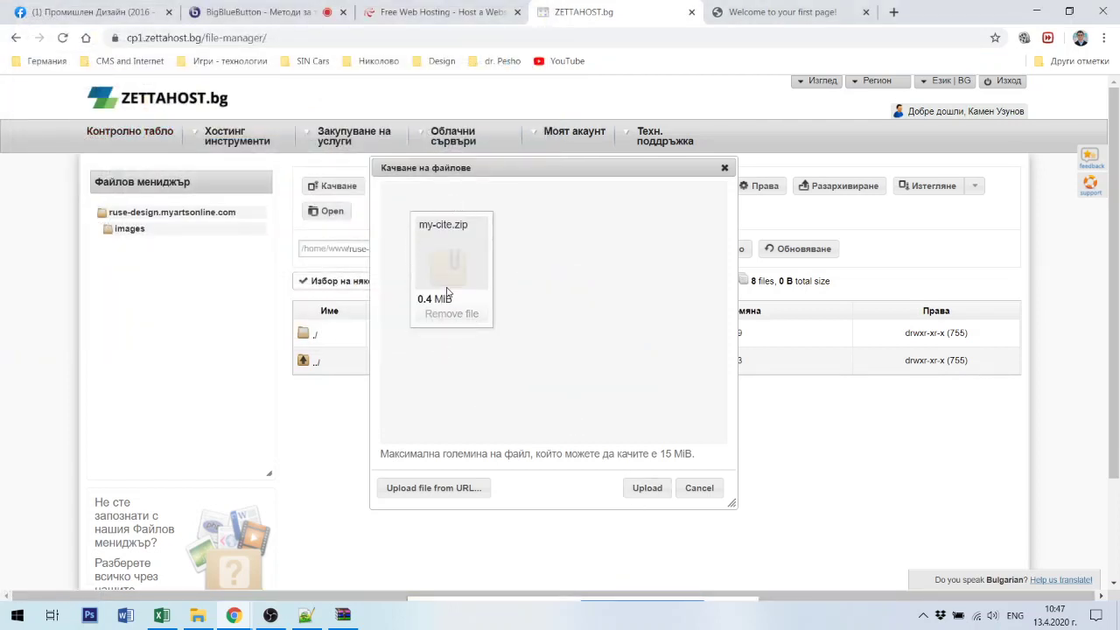
click(648, 489)
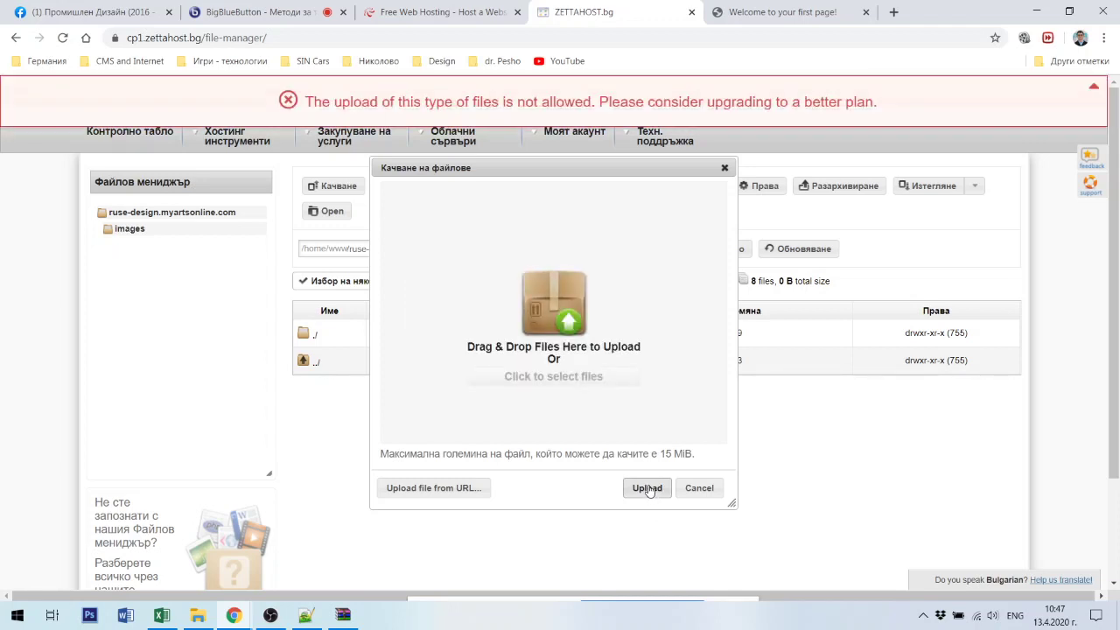
click(699, 489)
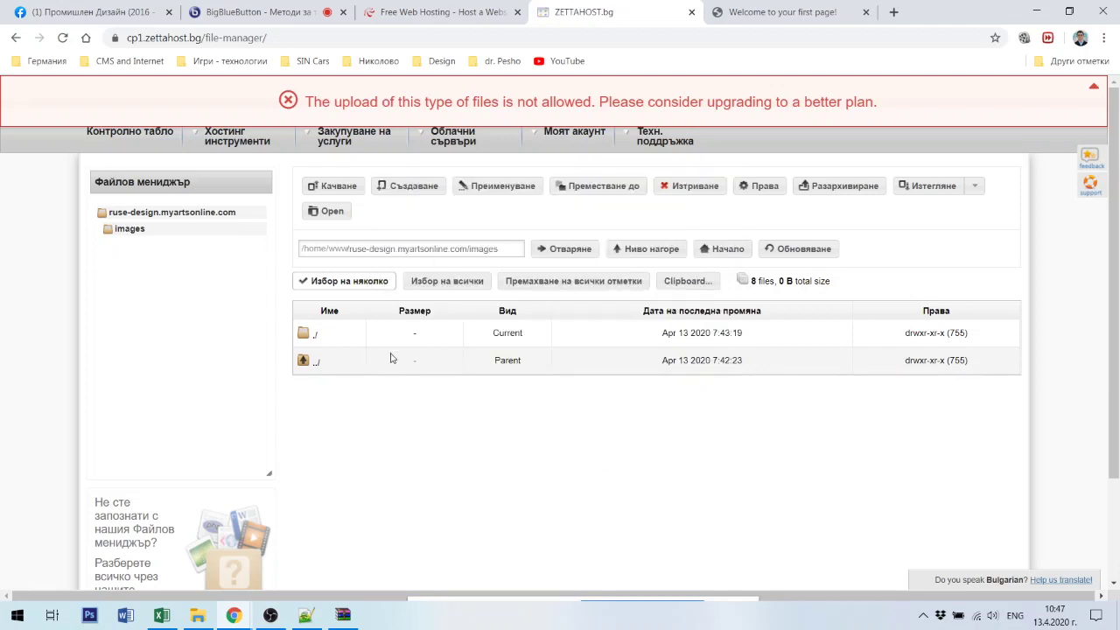
- Go back from the images folder to the ruse-design.myartsonline.com folder
click(315, 361)
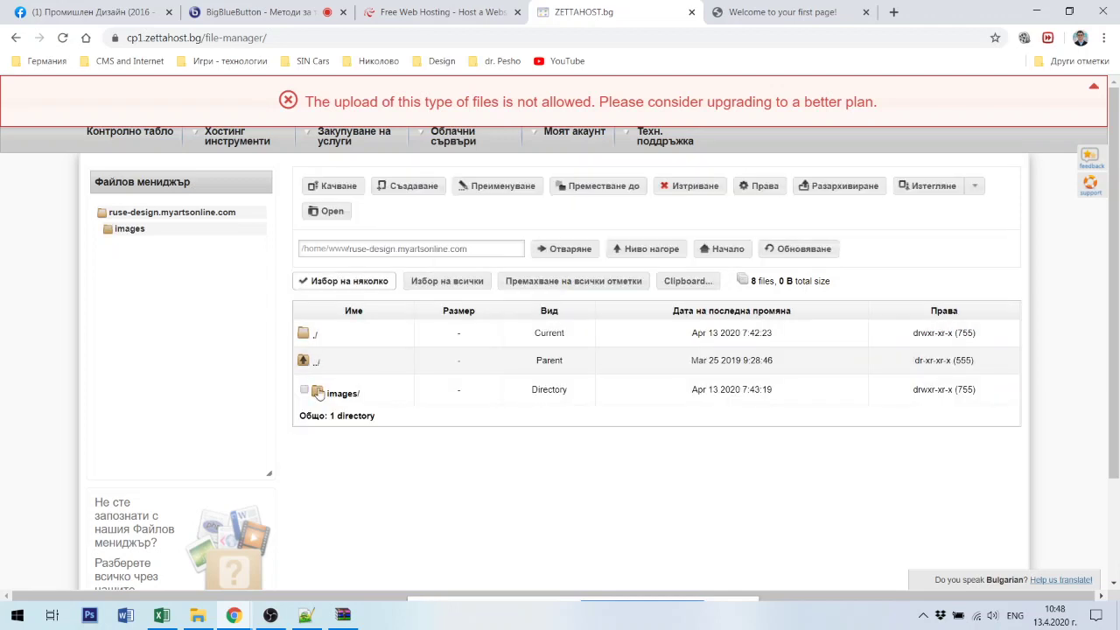
click(317, 393)
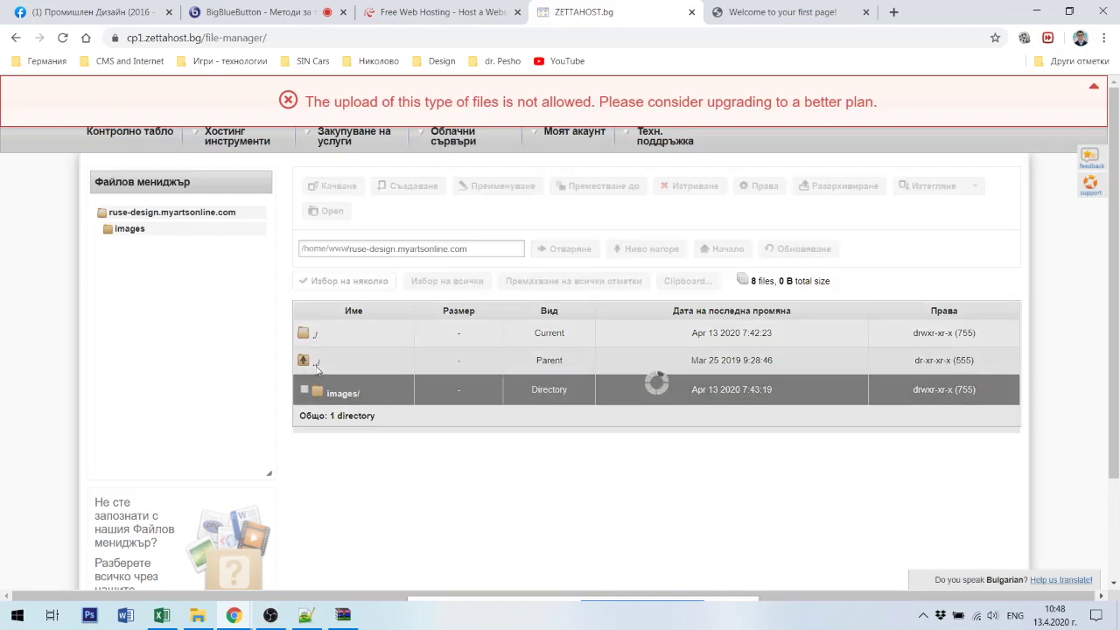
click(361, 393)
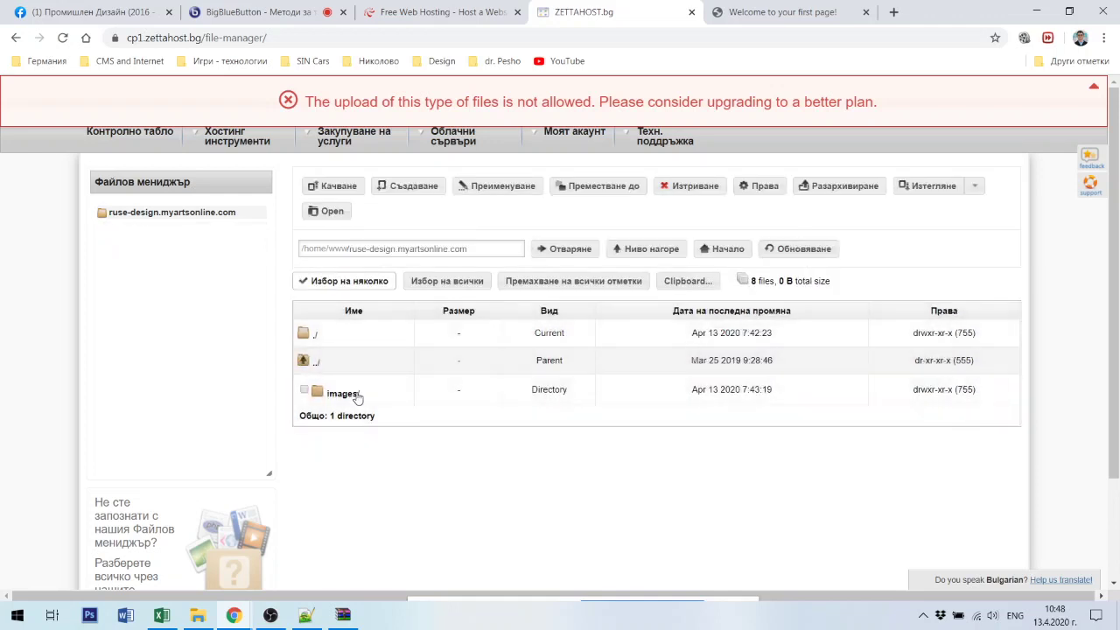
click(355, 394)
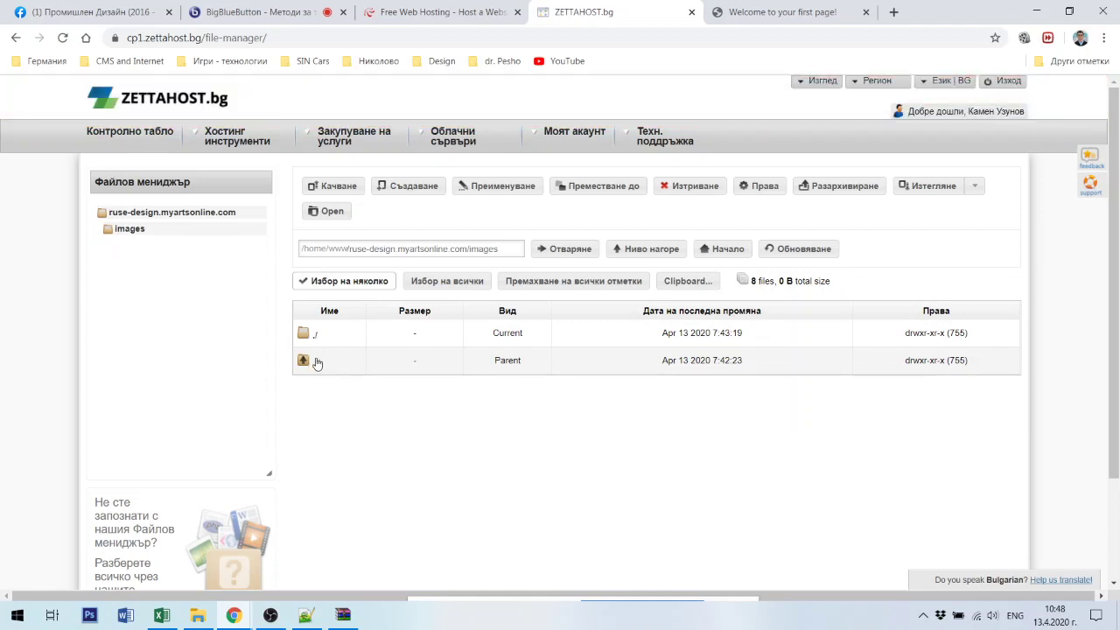
click(315, 361)
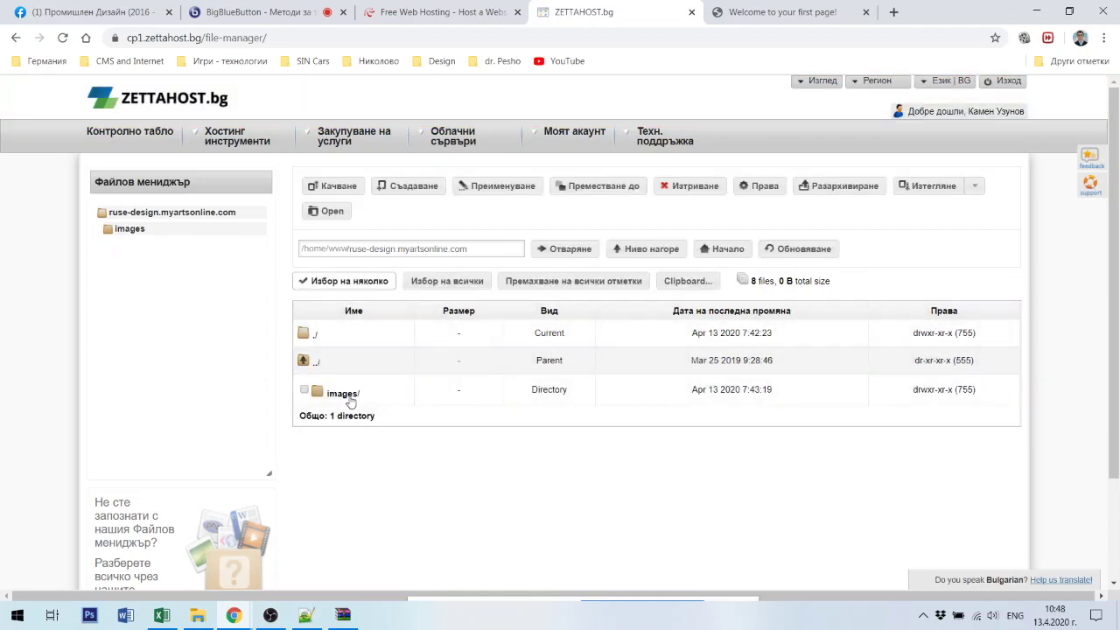
- Upload index.html and my-css.css from the local E-design 3 - 2020 folder into the ruse-design.myartsonline.com folder
click(333, 186)
click(557, 370)
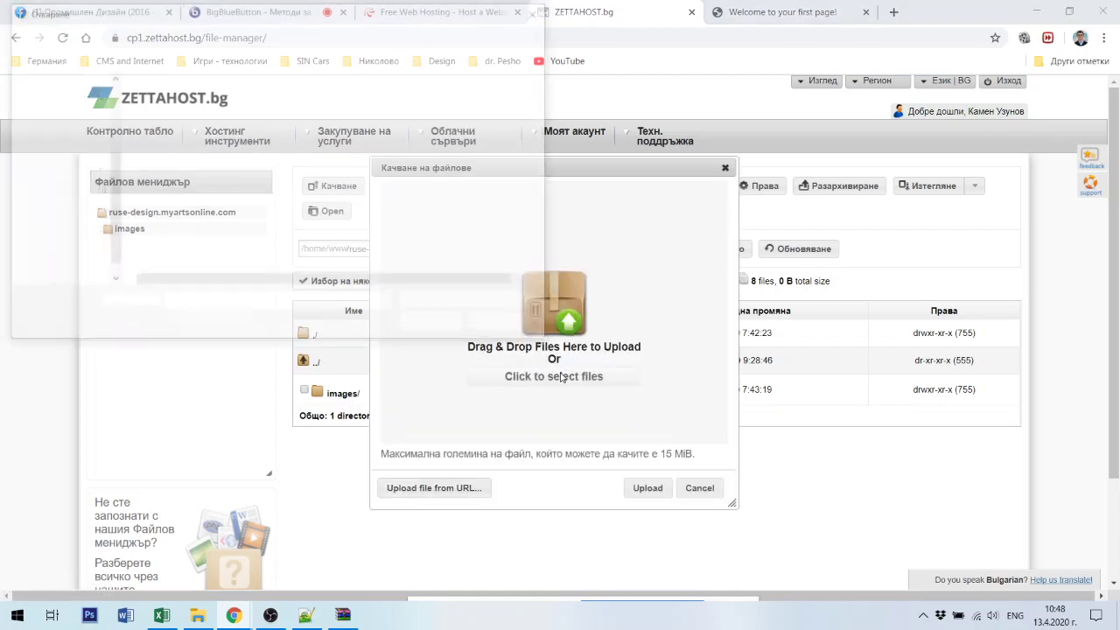
click(175, 133)
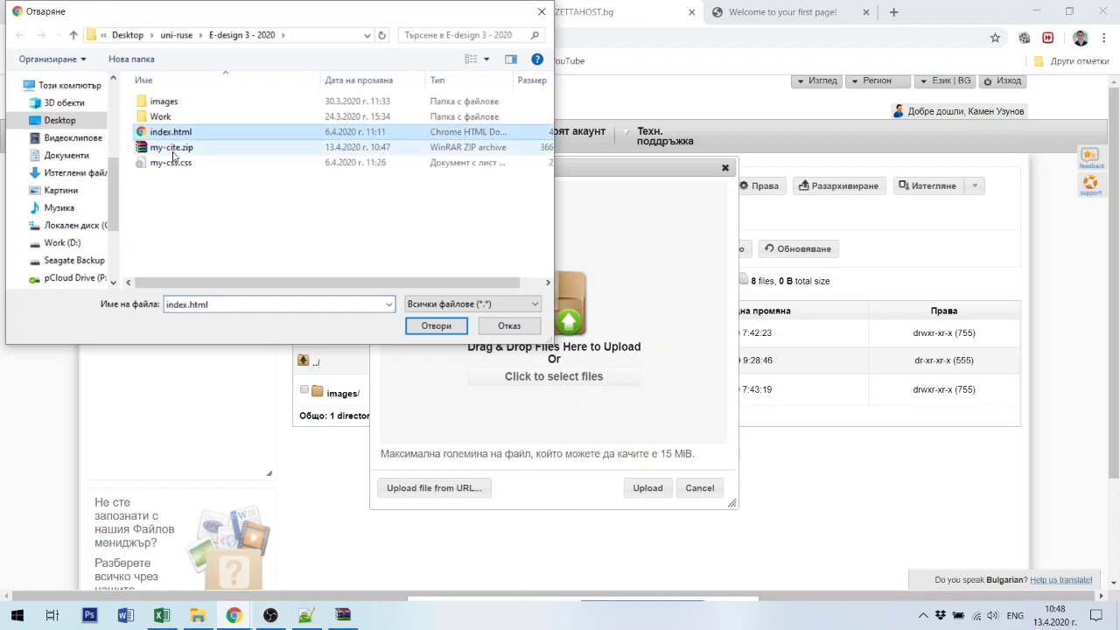
ctrl+click(176, 164)
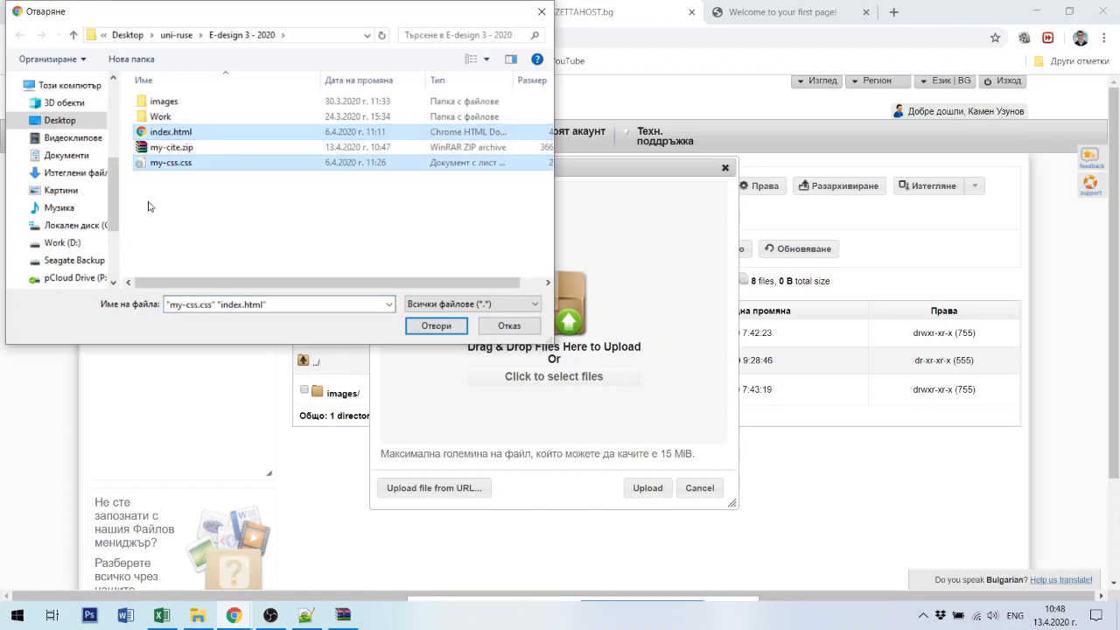
click(434, 326)
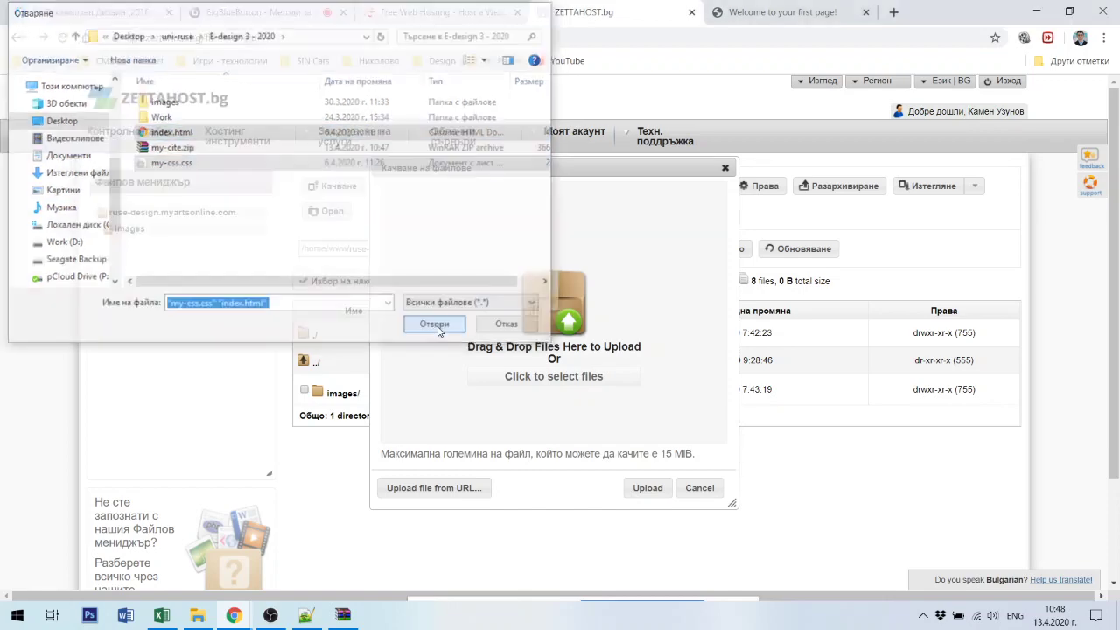
click(646, 488)
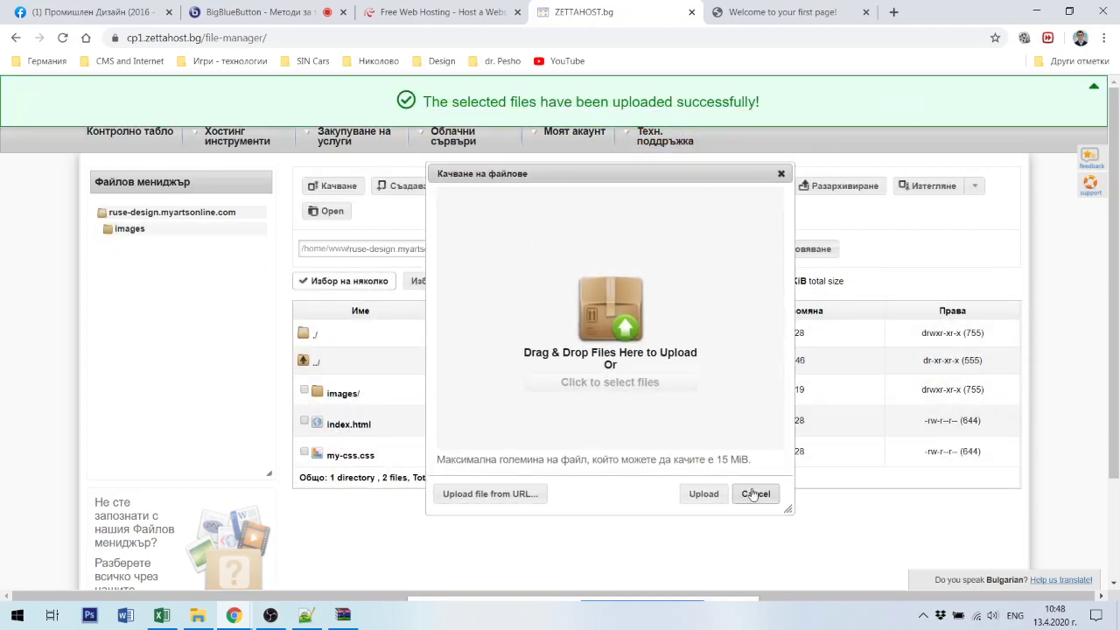
click(754, 493)
- Open the remote images folder and upload fon_footer.jpg and index_01.gif through index_08.gif, including index_07_over.gif, from the local images folder
double_click(343, 393)
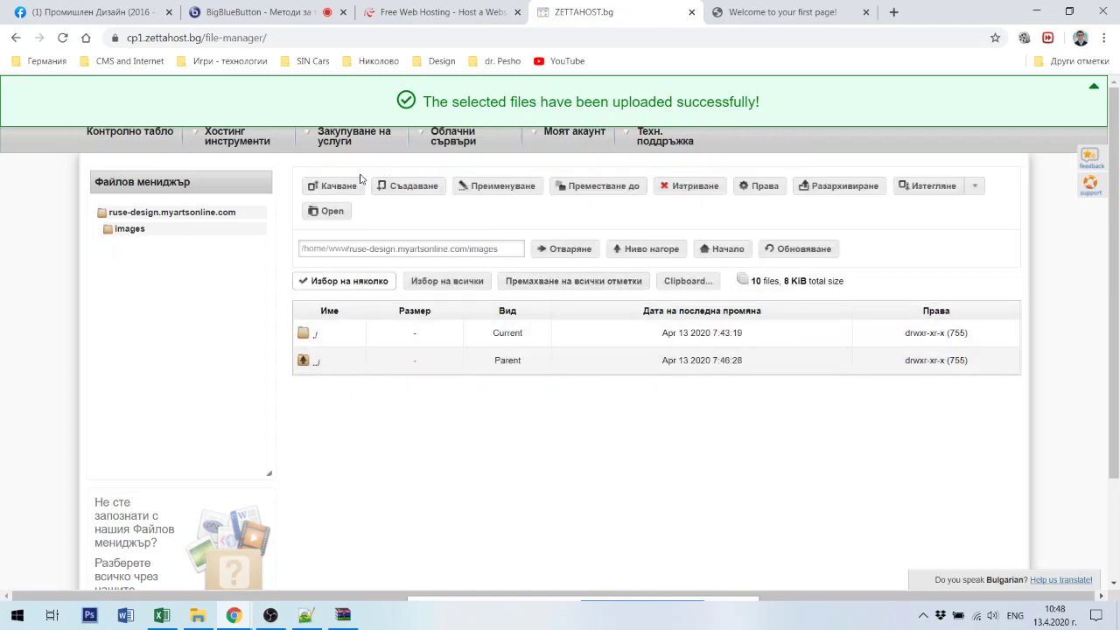
click(308, 187)
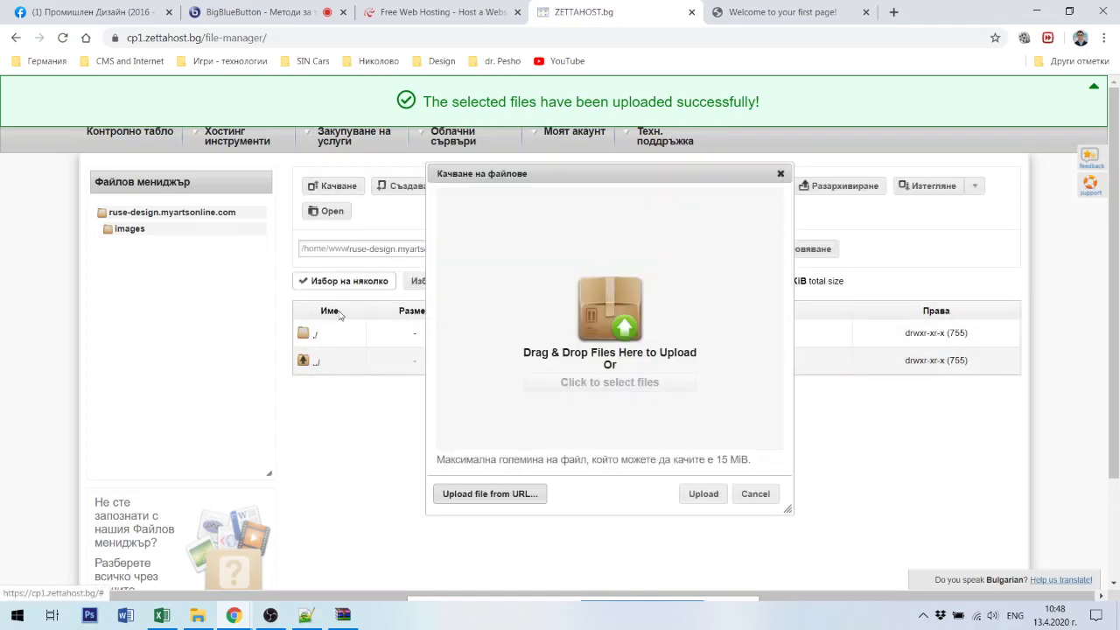
click(581, 386)
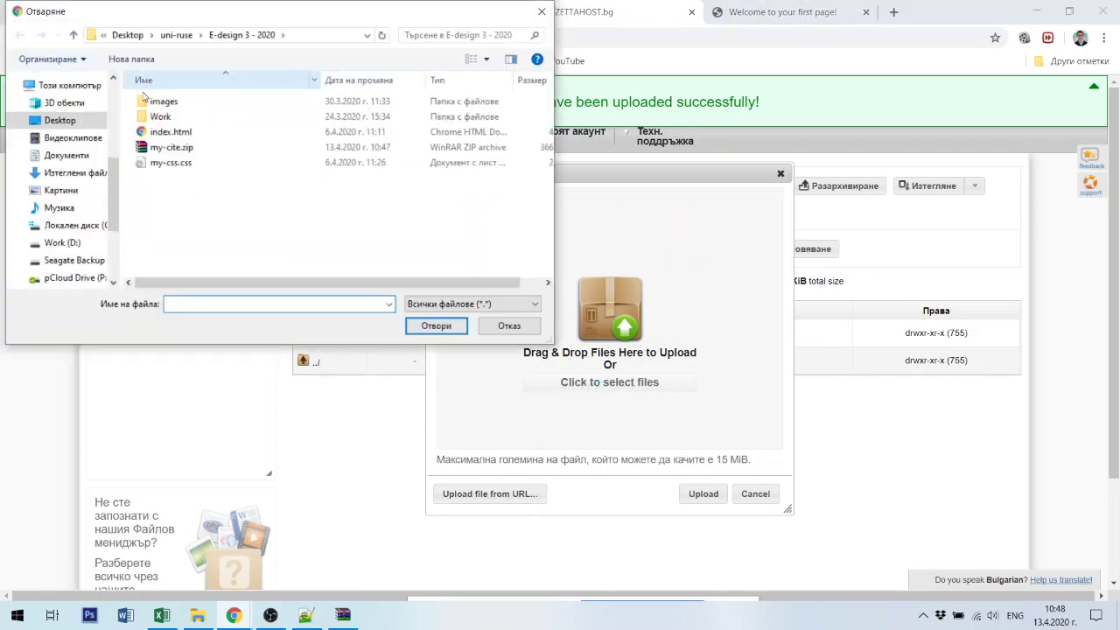
double_click(148, 102)
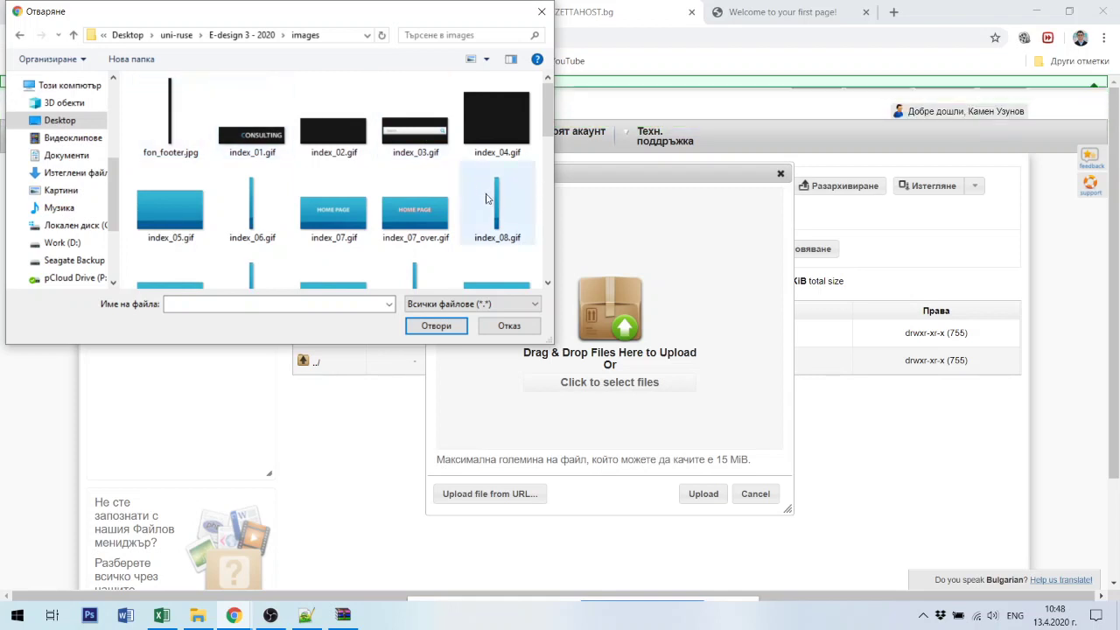
click(170, 113)
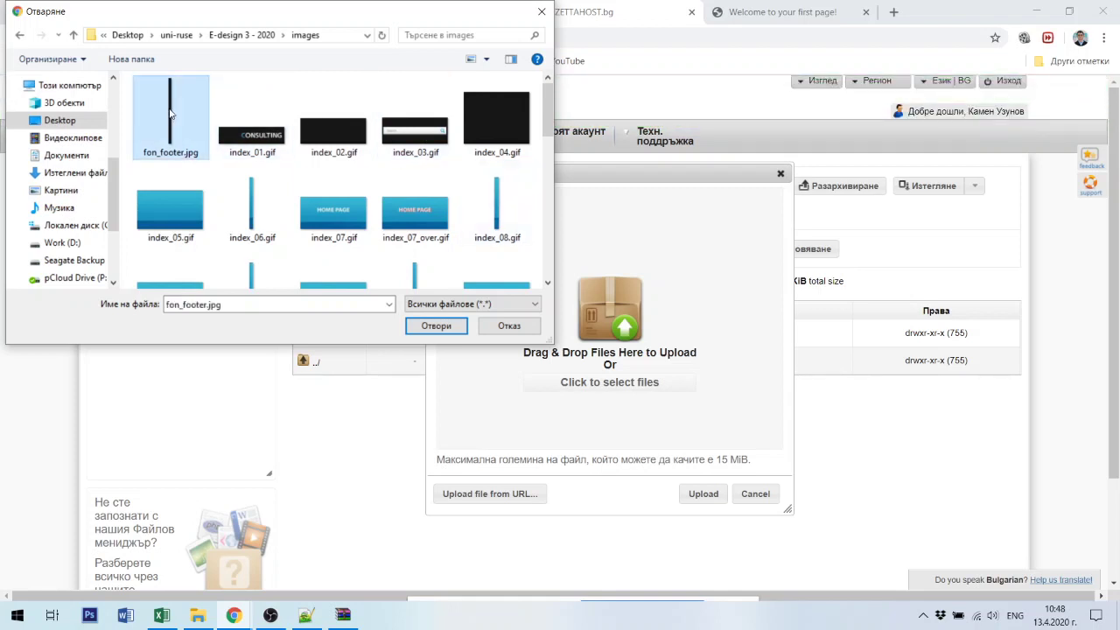
shift+click(505, 206)
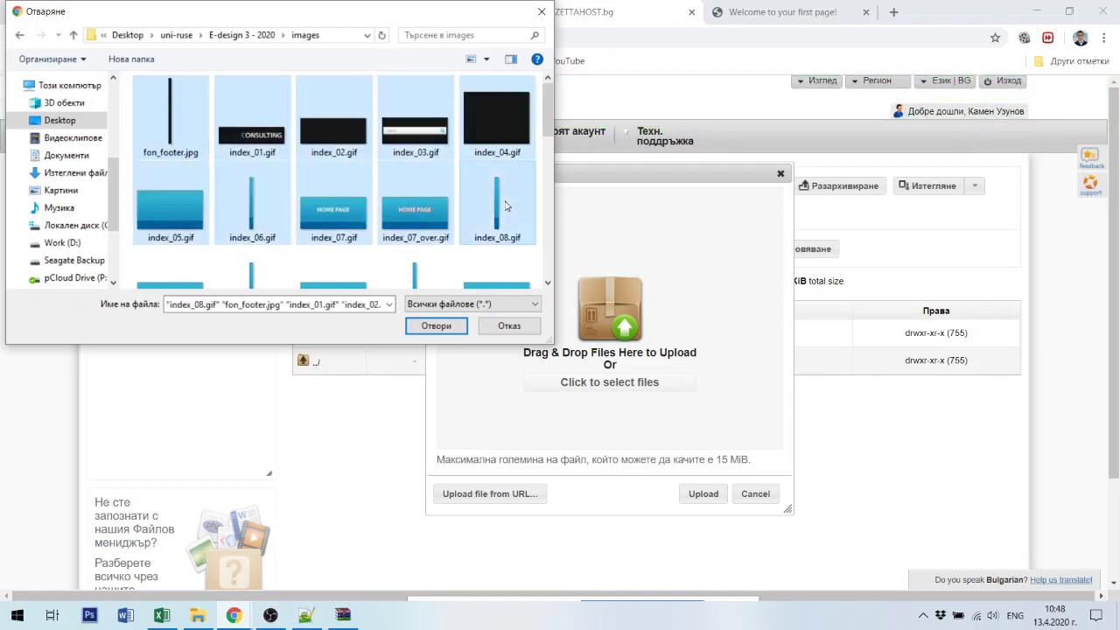
click(437, 326)
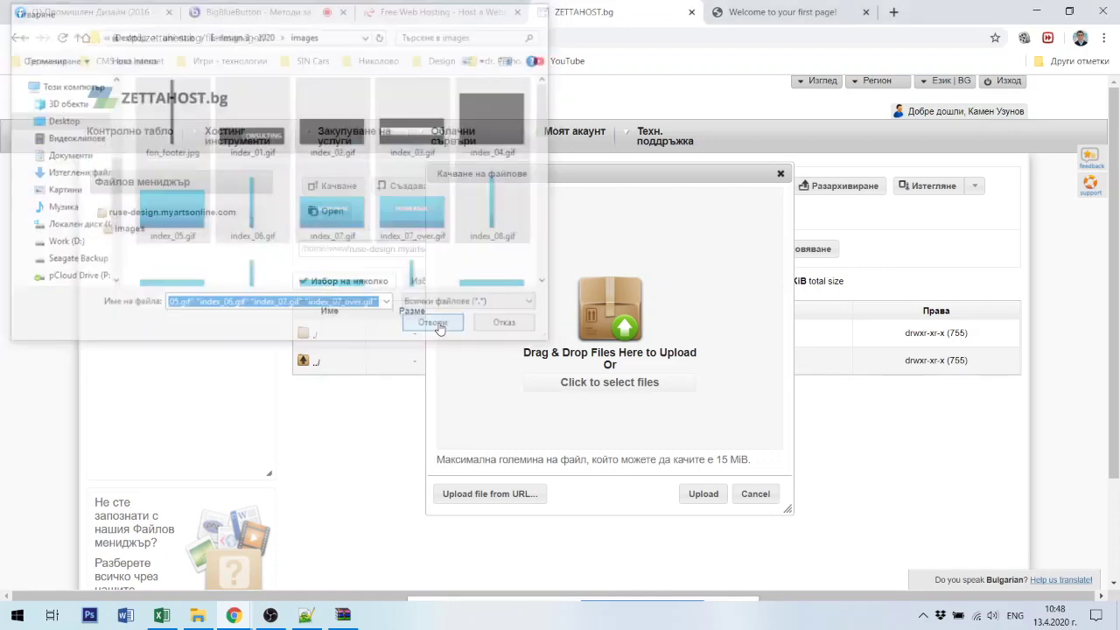
click(701, 495)
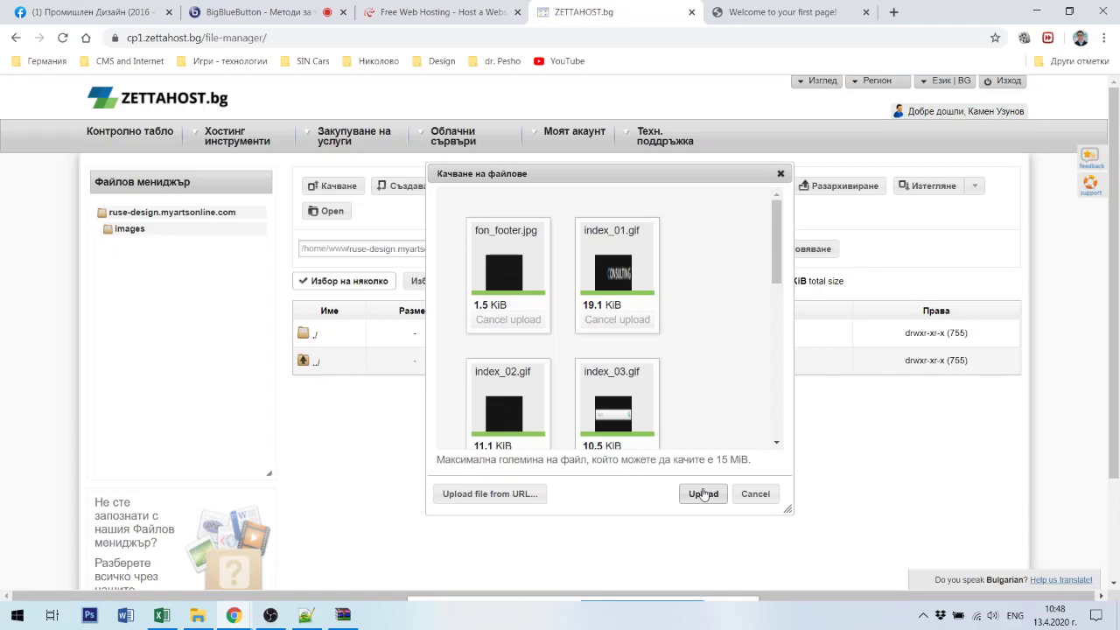
drag(654, 172, 789, 170)
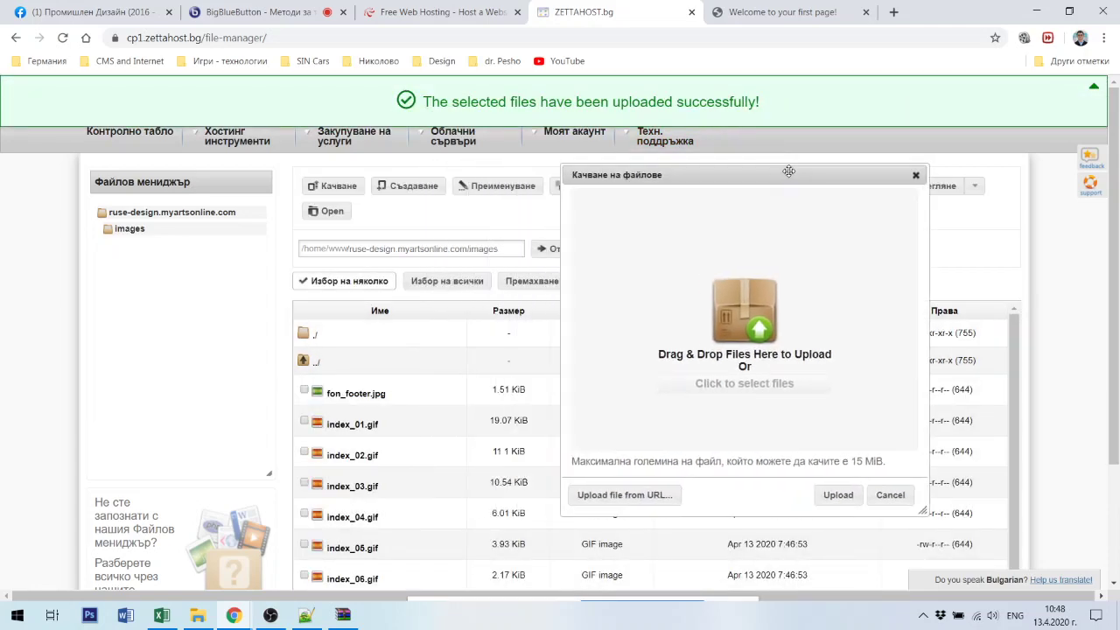
scroll(244, 417, down, 2)
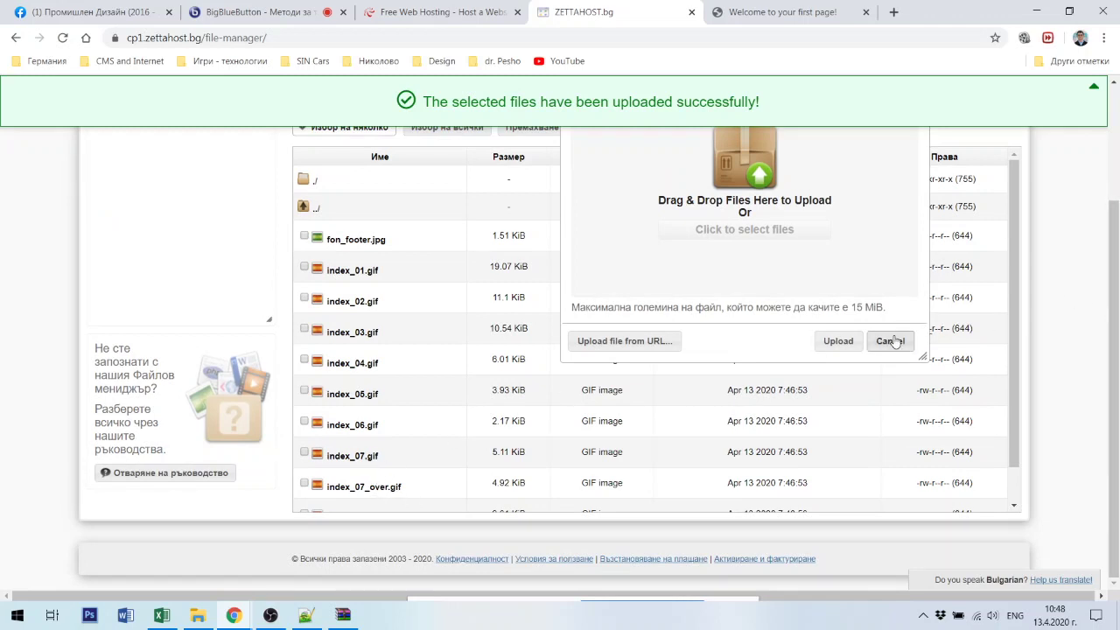
- Upload index_09.gif through index_18.gif from the local images folder into the remote images folder
click(742, 232)
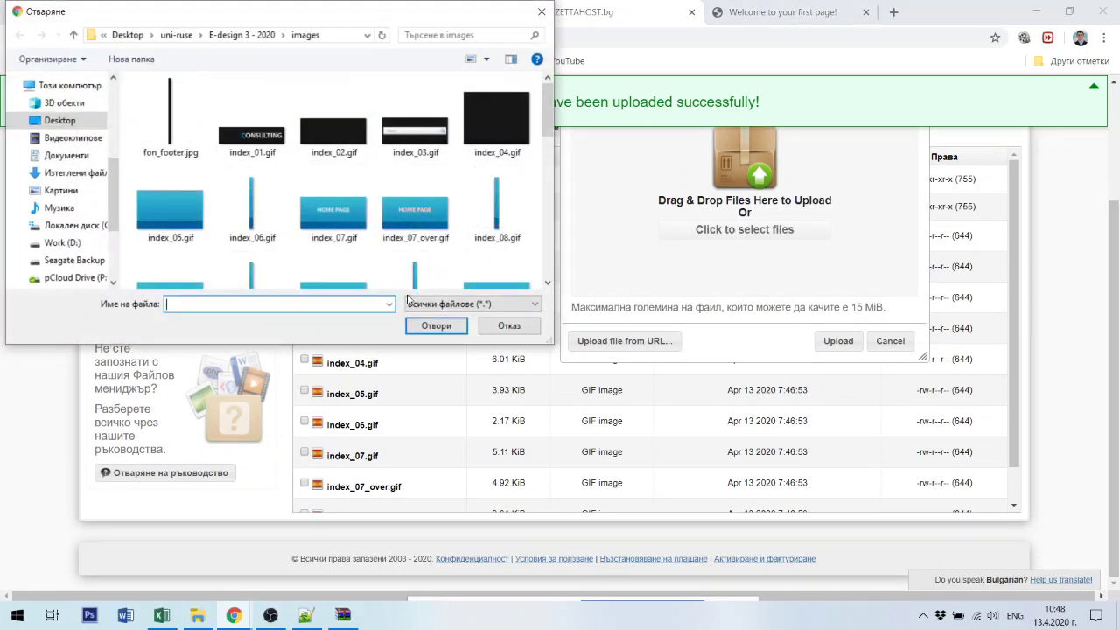
scroll(425, 114, down, 2)
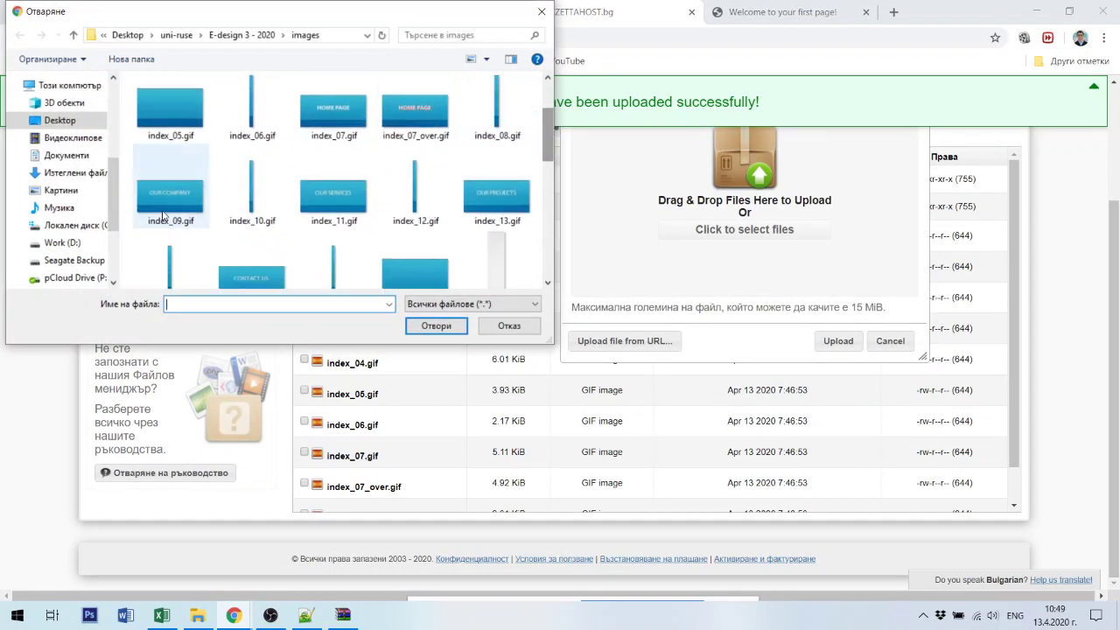
click(171, 199)
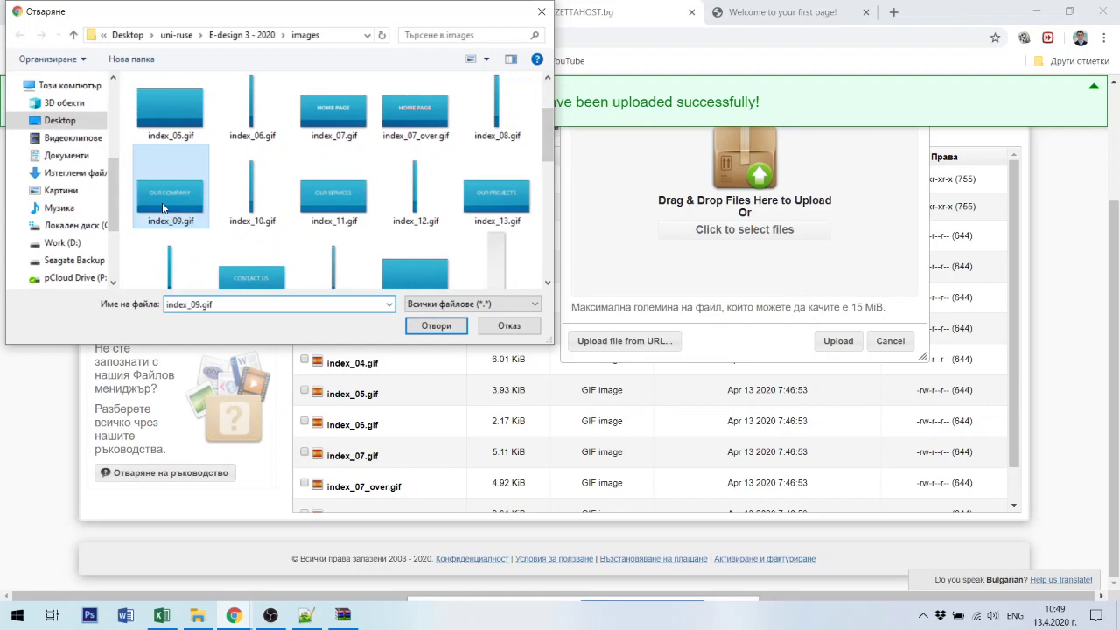
shift+click(505, 261)
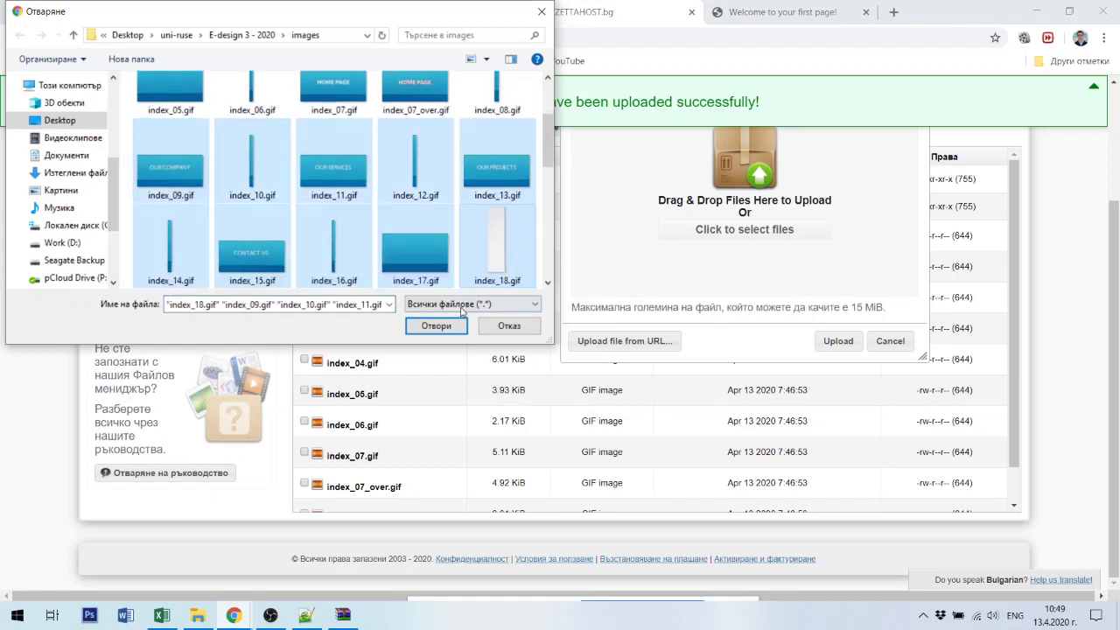
click(437, 325)
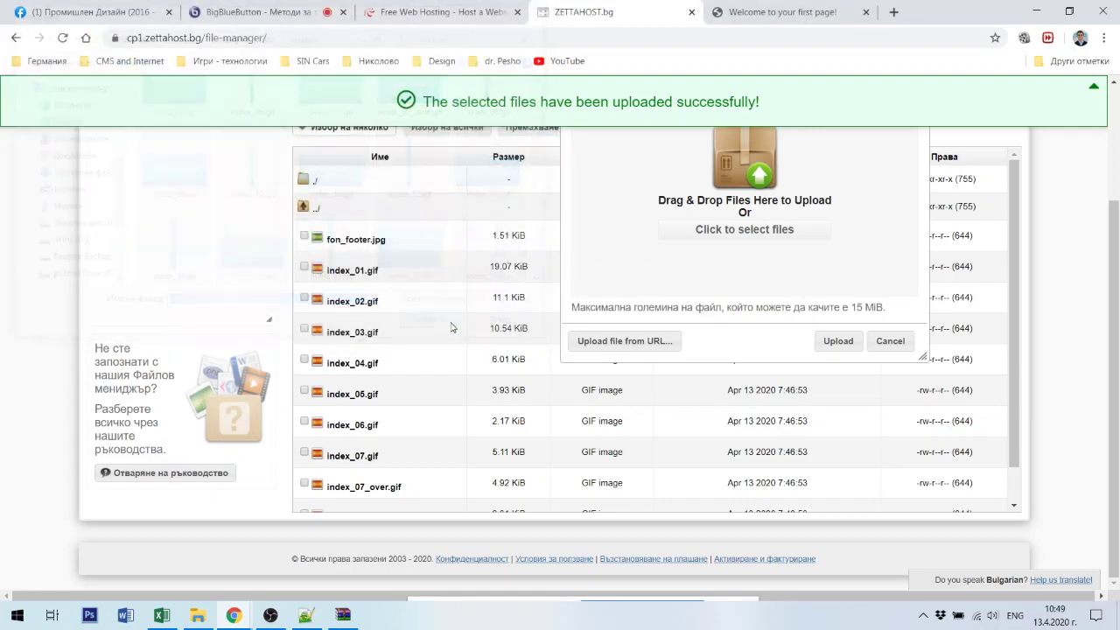
click(836, 341)
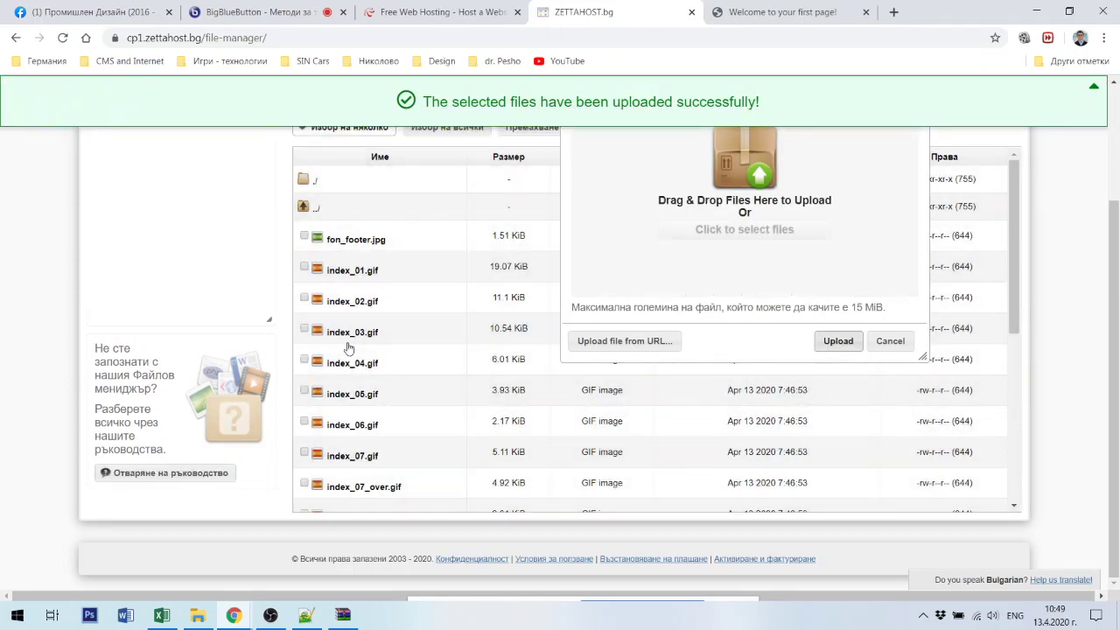
scroll(350, 350, down, 4)
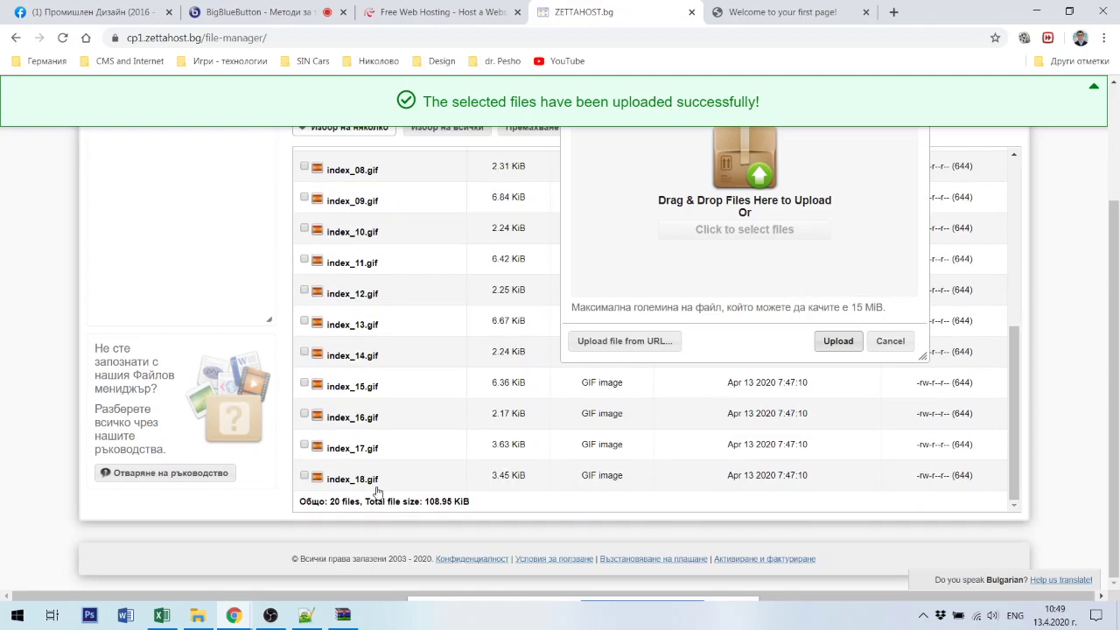
- Upload the next batch of local images, index_19.gif through index_28.gif, into the remote images folder
click(751, 229)
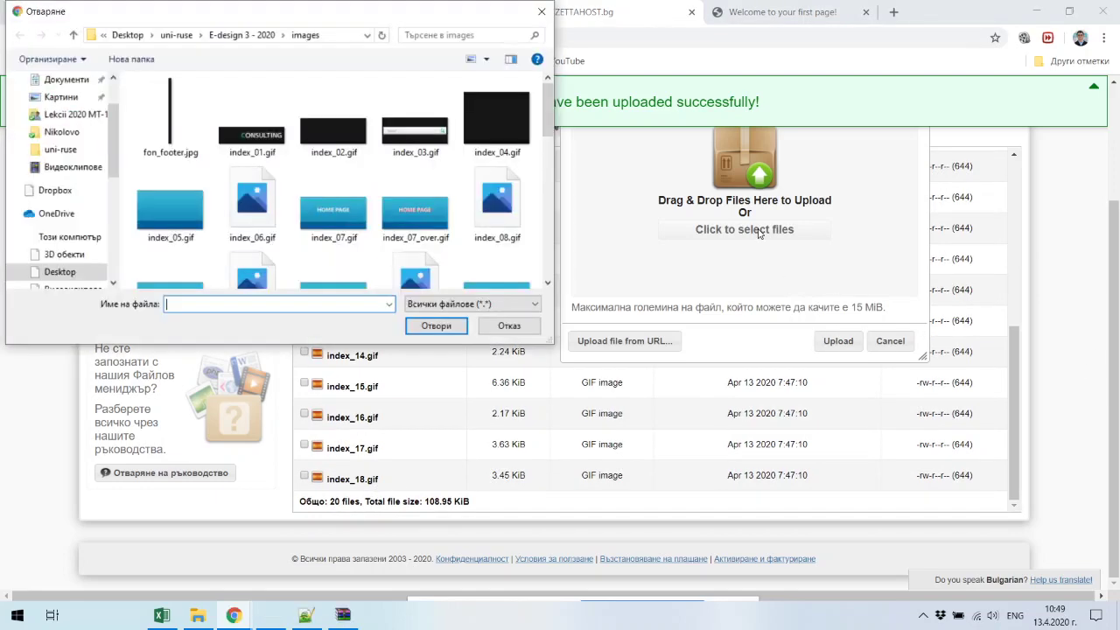
scroll(516, 248, down, 3)
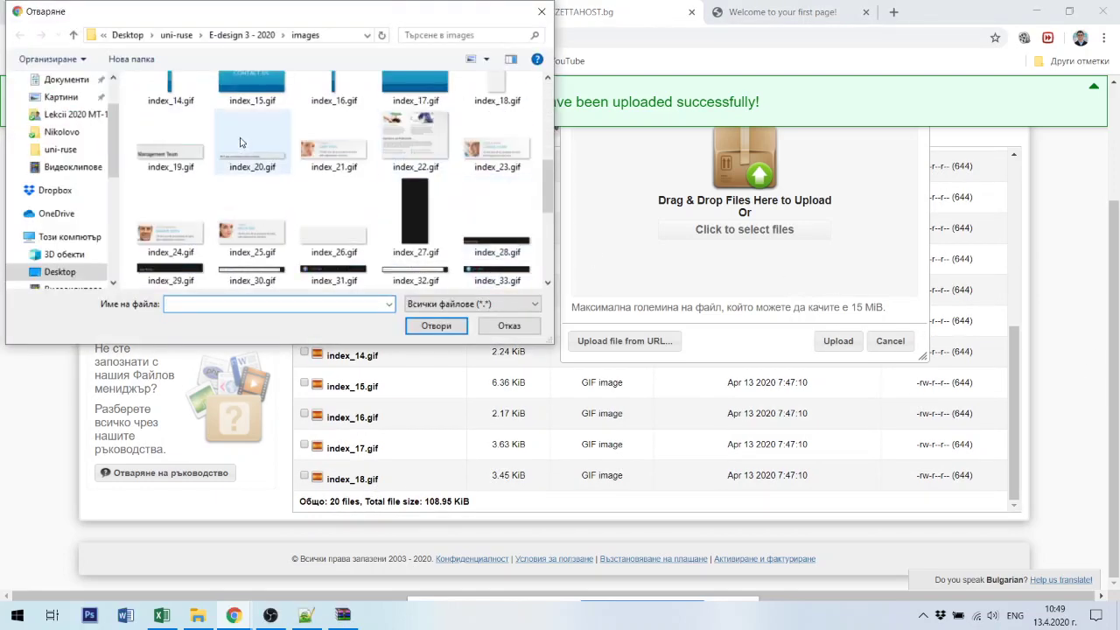
click(175, 153)
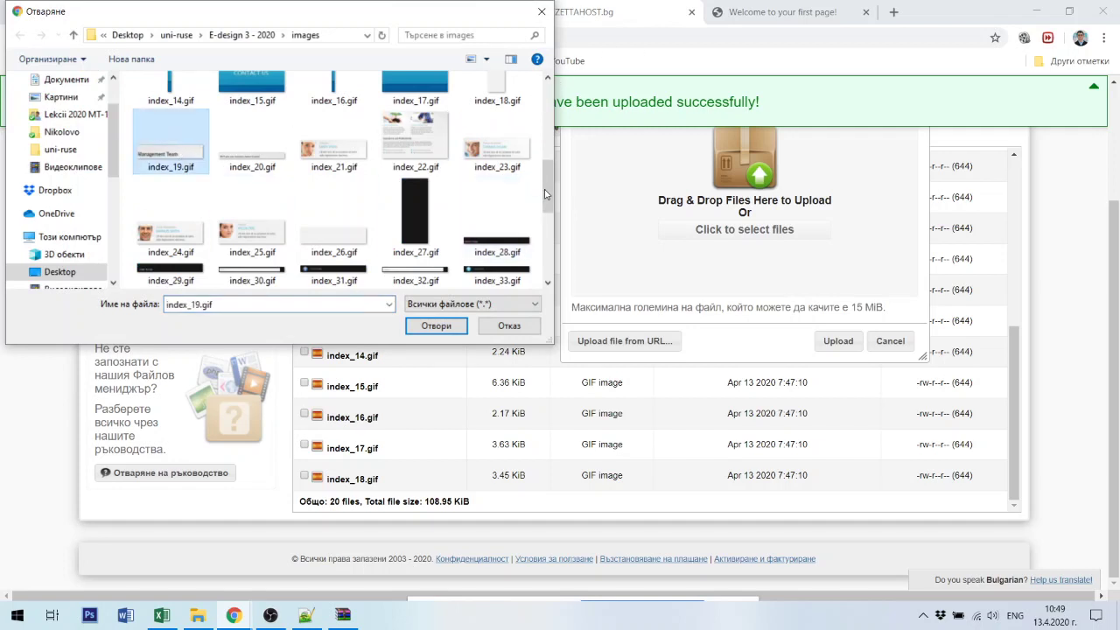
drag(545, 189, 551, 210)
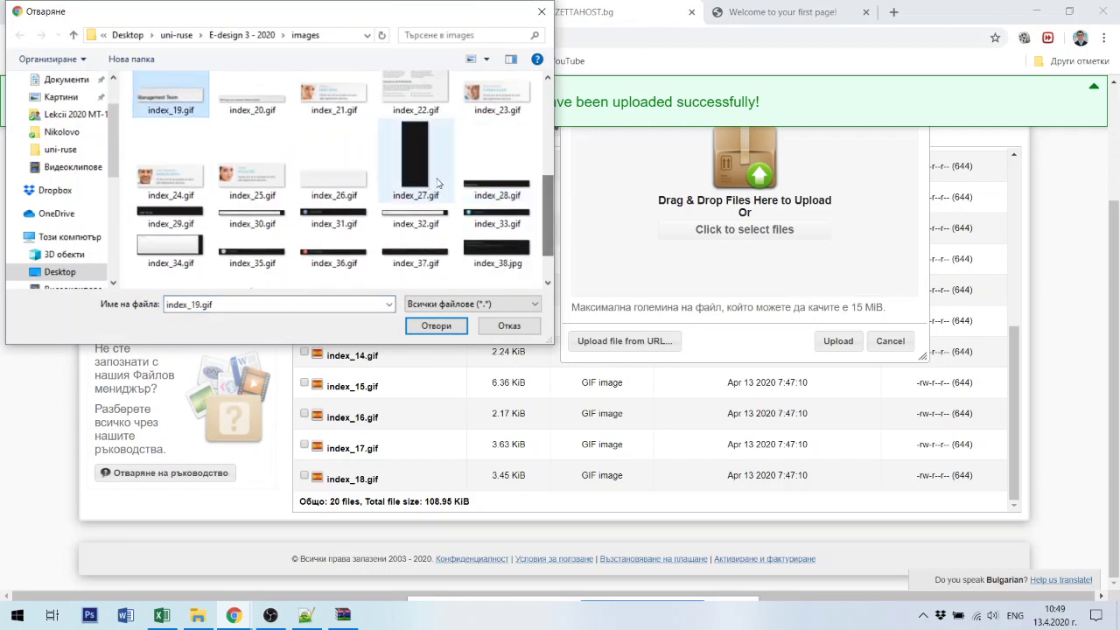
shift+click(505, 179)
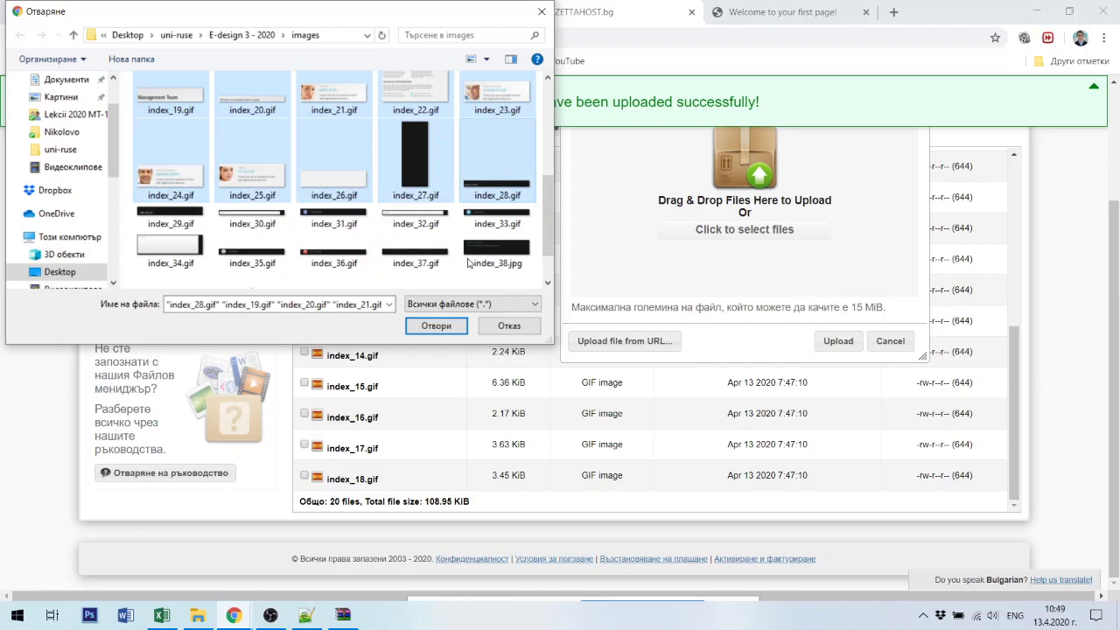
click(436, 325)
click(838, 349)
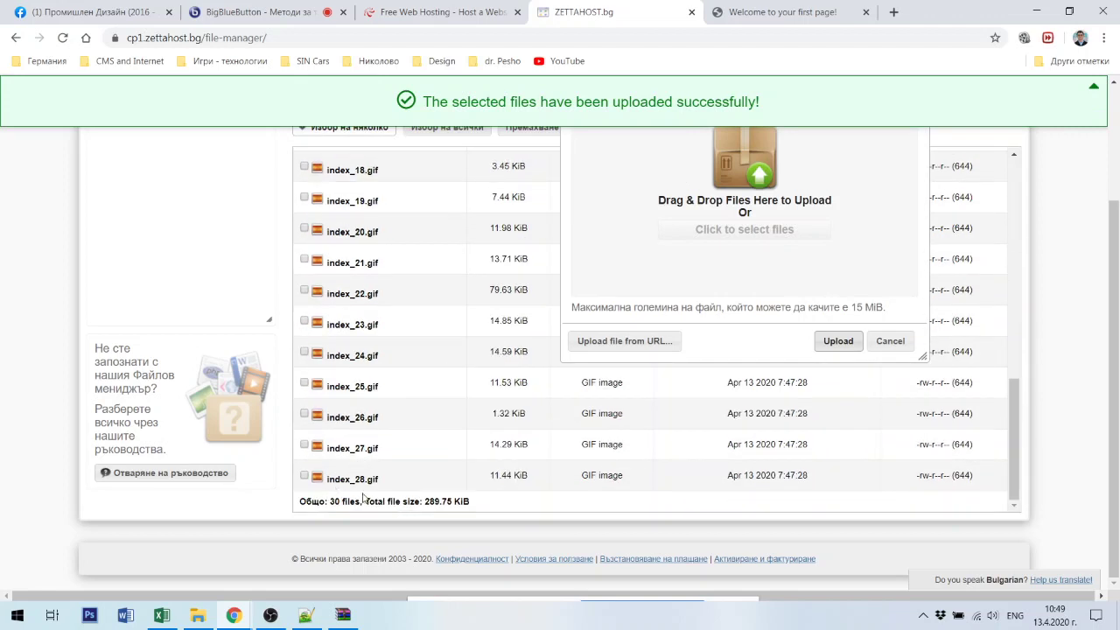
- Upload the remaining local images, from index_29.gif through index_39.gif plus menu.jpg and spacer.gif, into the remote images folder
click(786, 236)
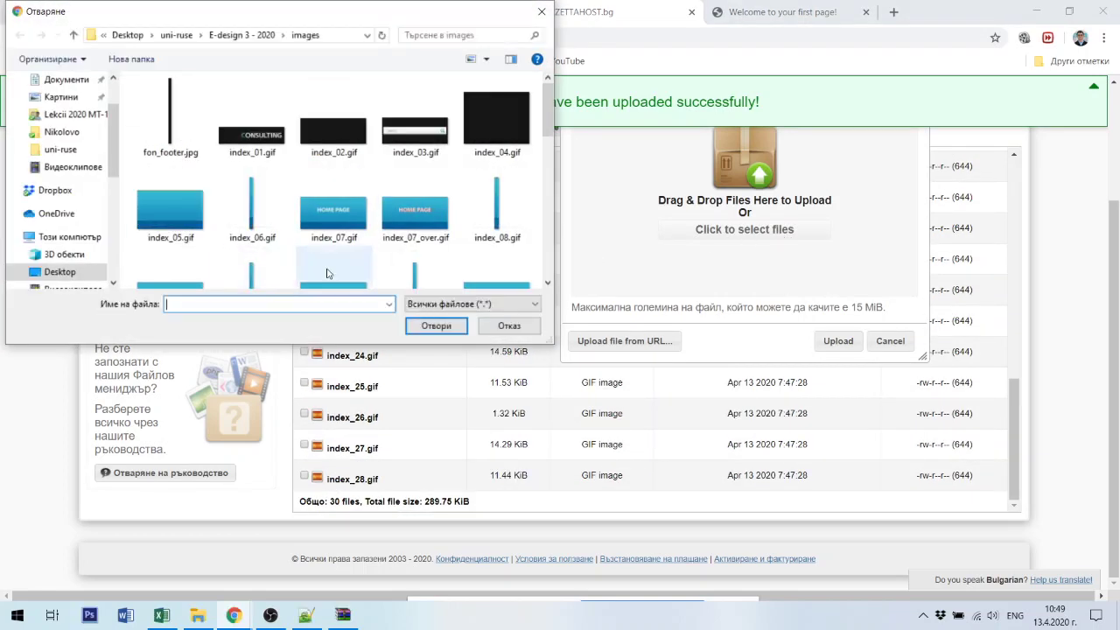
scroll(339, 261, down, 1)
click(171, 273)
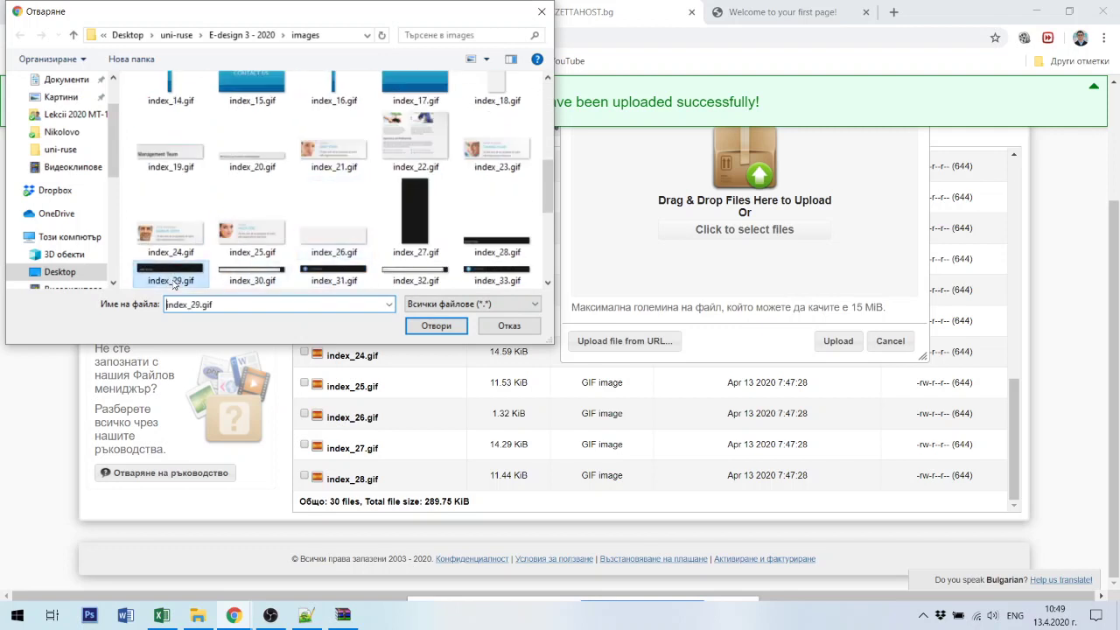
drag(553, 201, 553, 252)
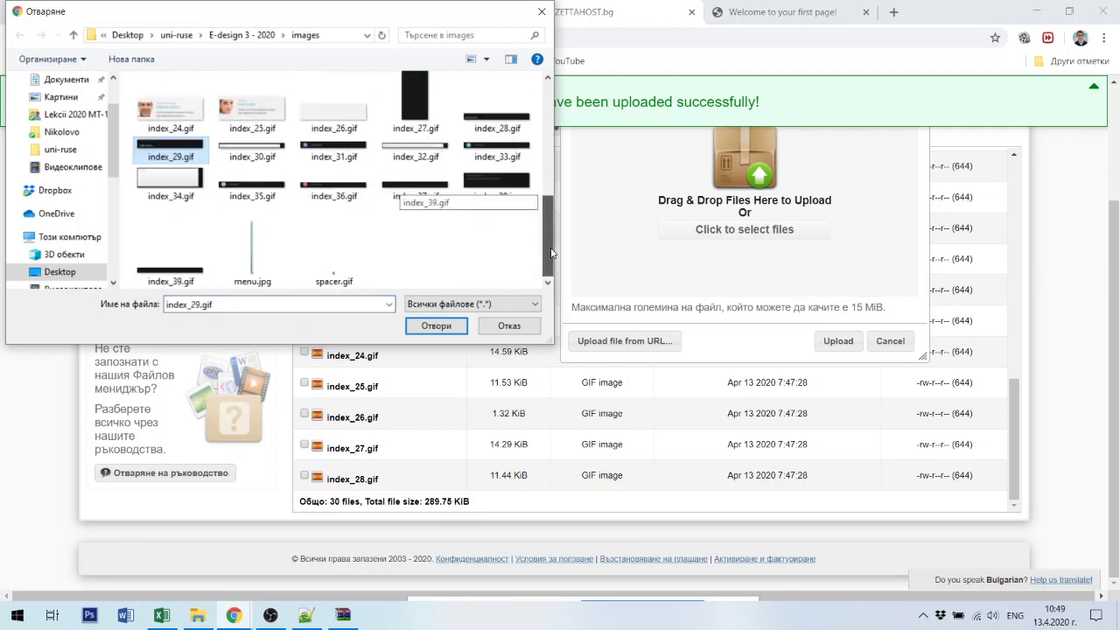
shift+click(325, 262)
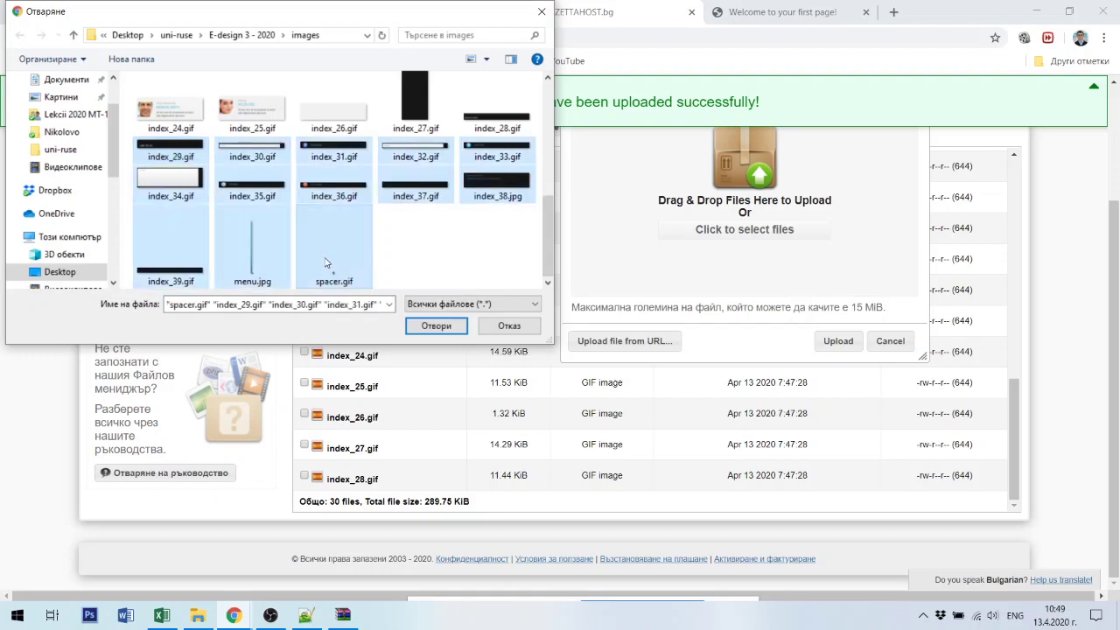
click(429, 325)
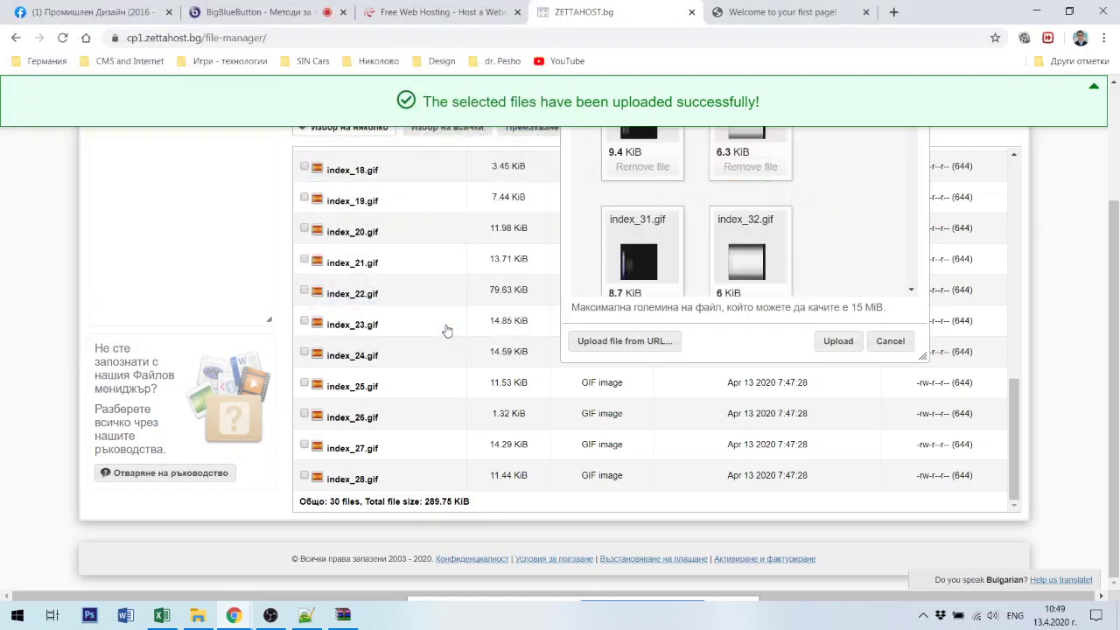
click(841, 342)
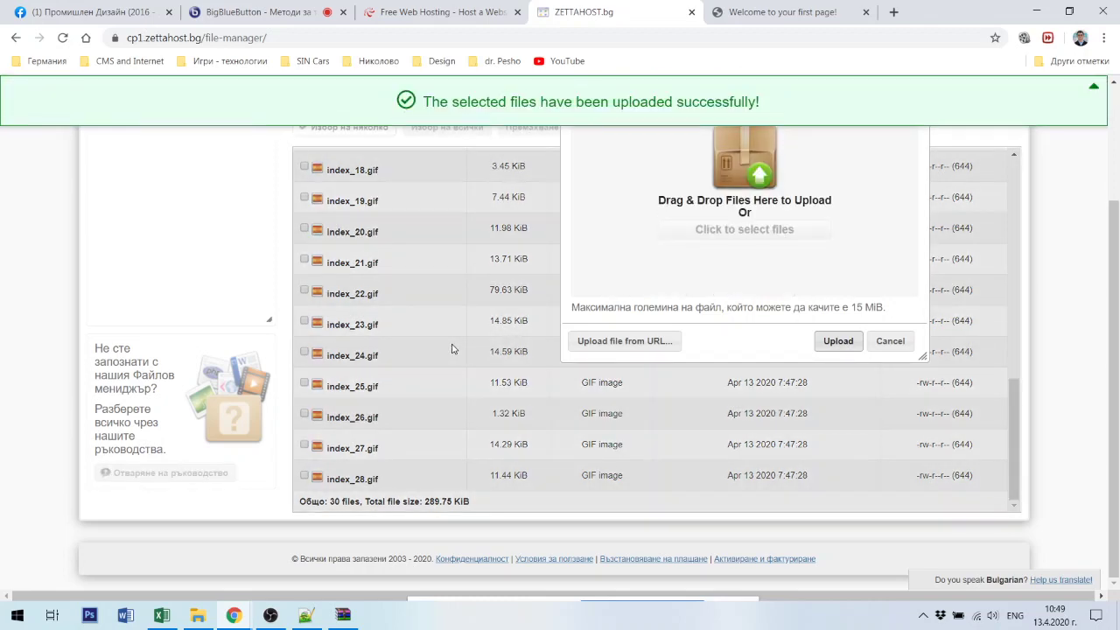
scroll(428, 452, down, 5)
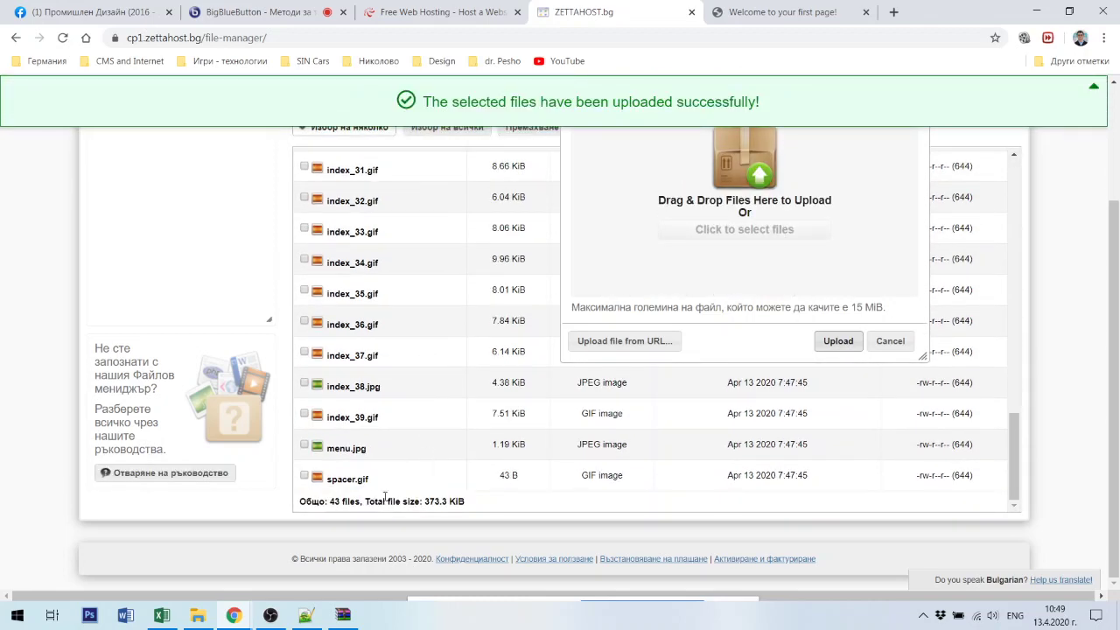
- Close the upload dialog and go up from the images folder to the ruse-design.myartsonline.com root folder
scroll(401, 435, up, 10)
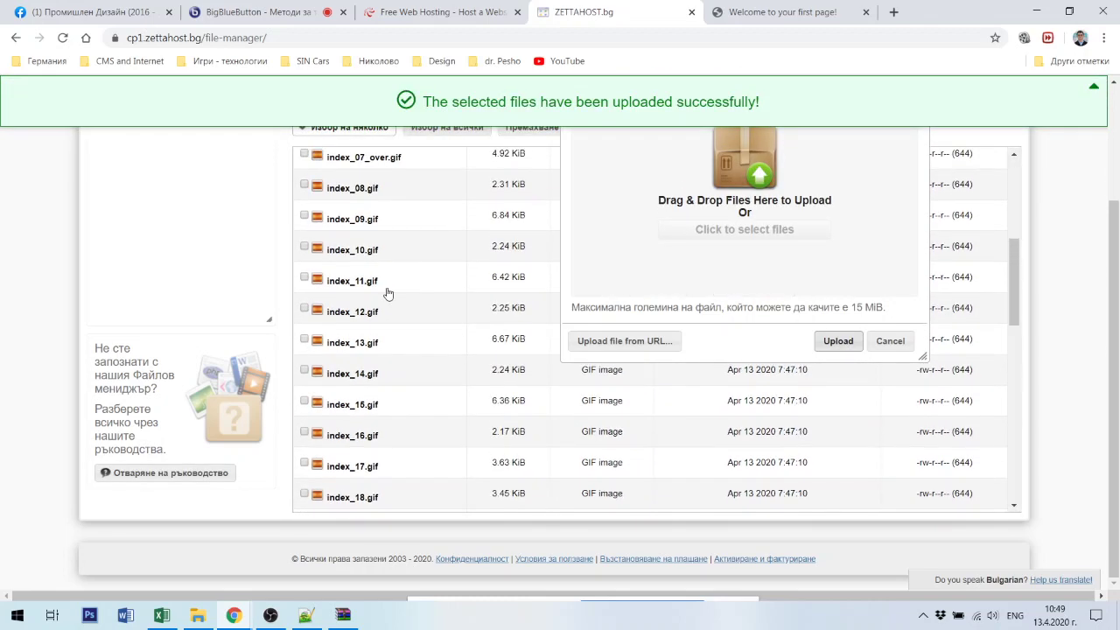
click(891, 343)
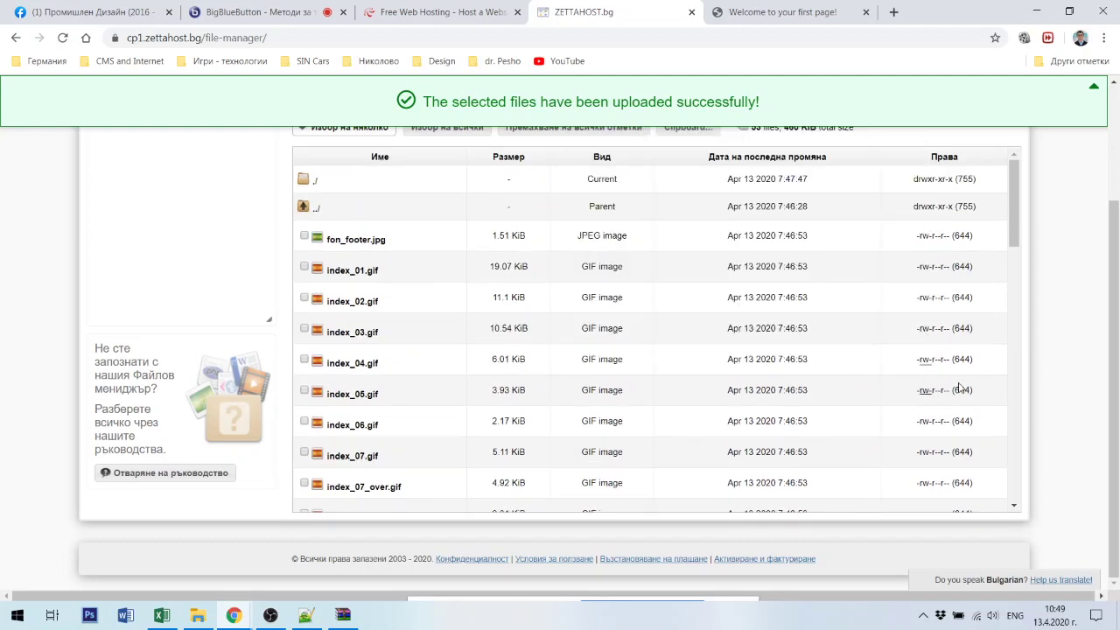
scroll(925, 403, up, 2)
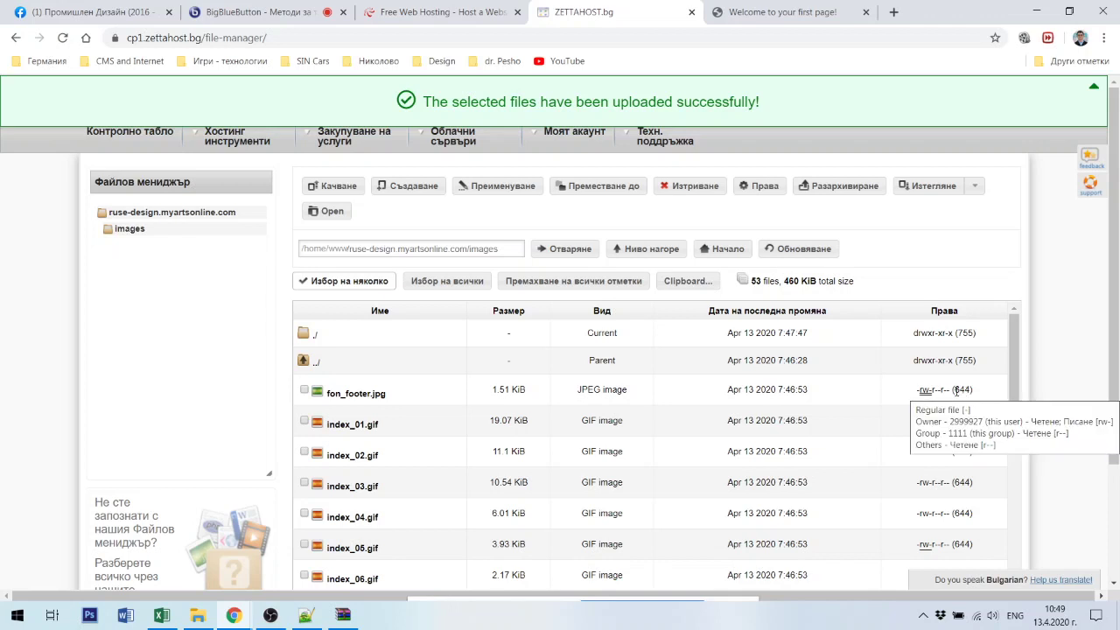
mouse_move(955, 400)
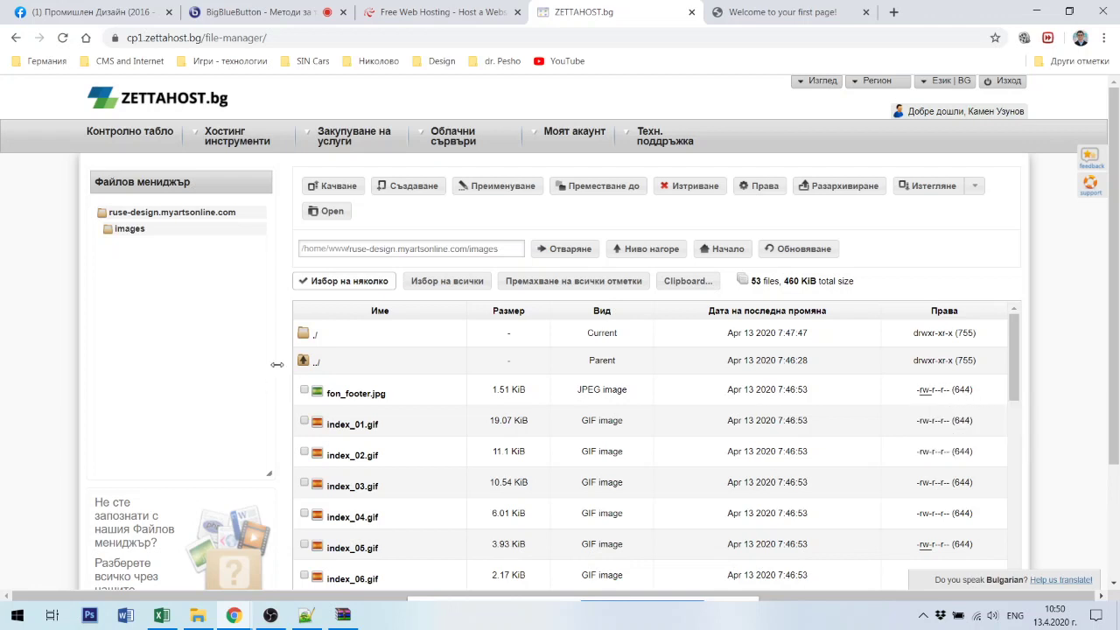
click(326, 366)
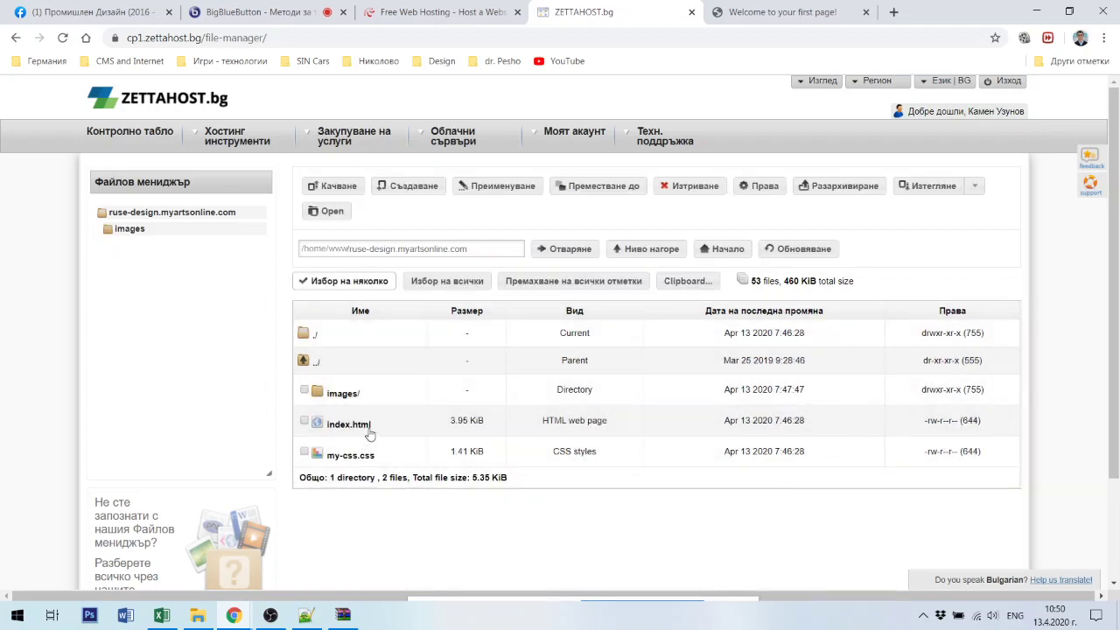
mouse_move(982, 429)
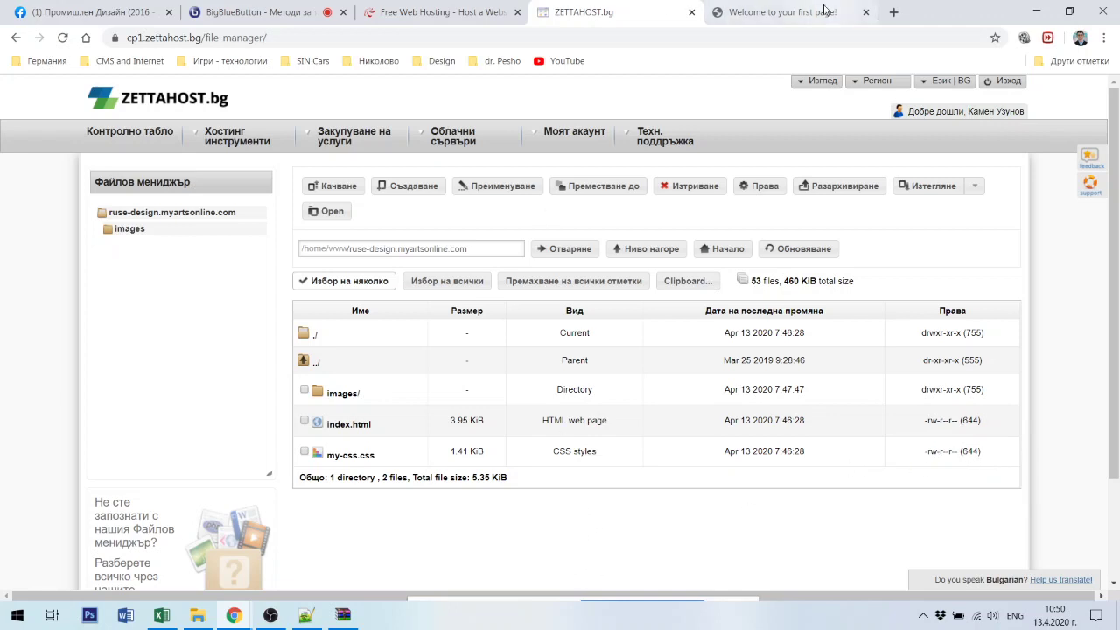
- Reload the ruse-design.myartsonline.com page to check the published site
click(776, 13)
right_click(120, 134)
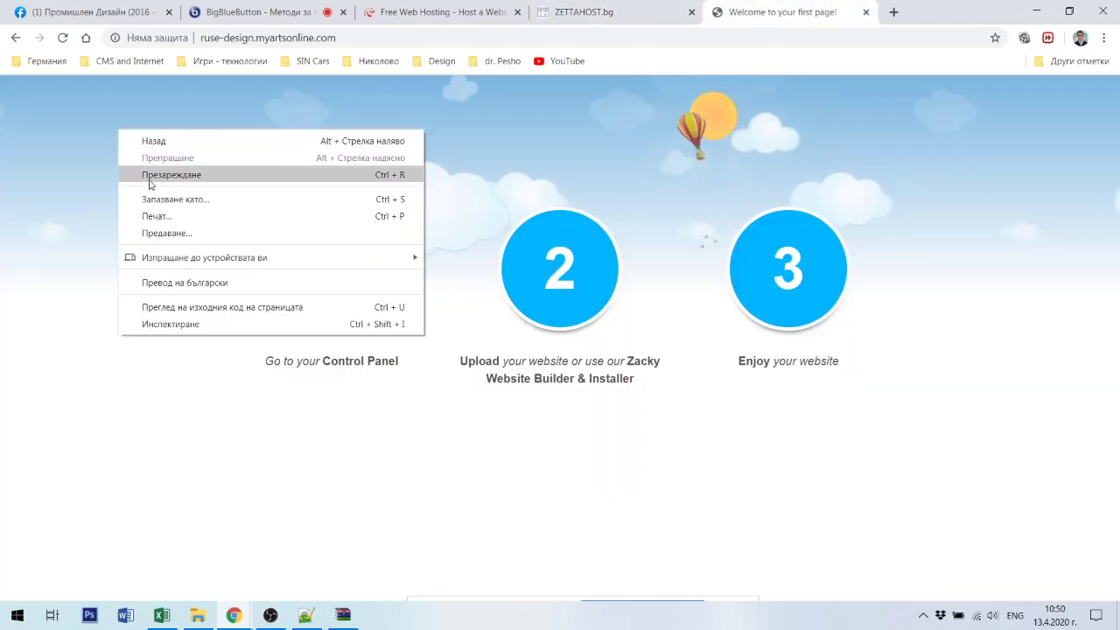
click(193, 175)
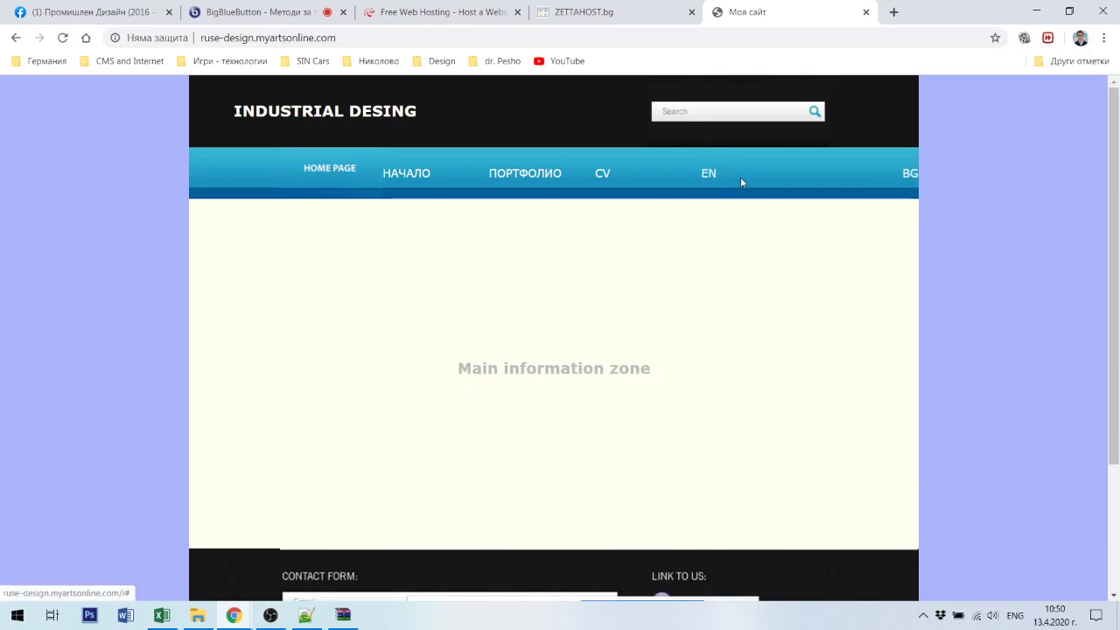
- Test the published site's menu links, return to index.html and look over the page down to the footer
click(330, 167)
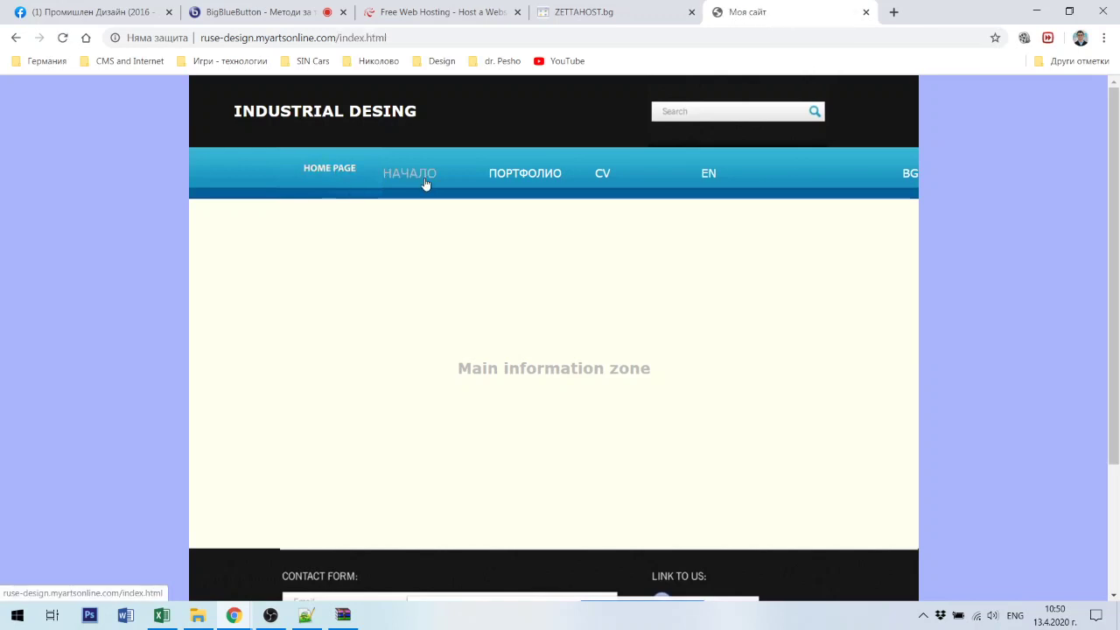
click(425, 182)
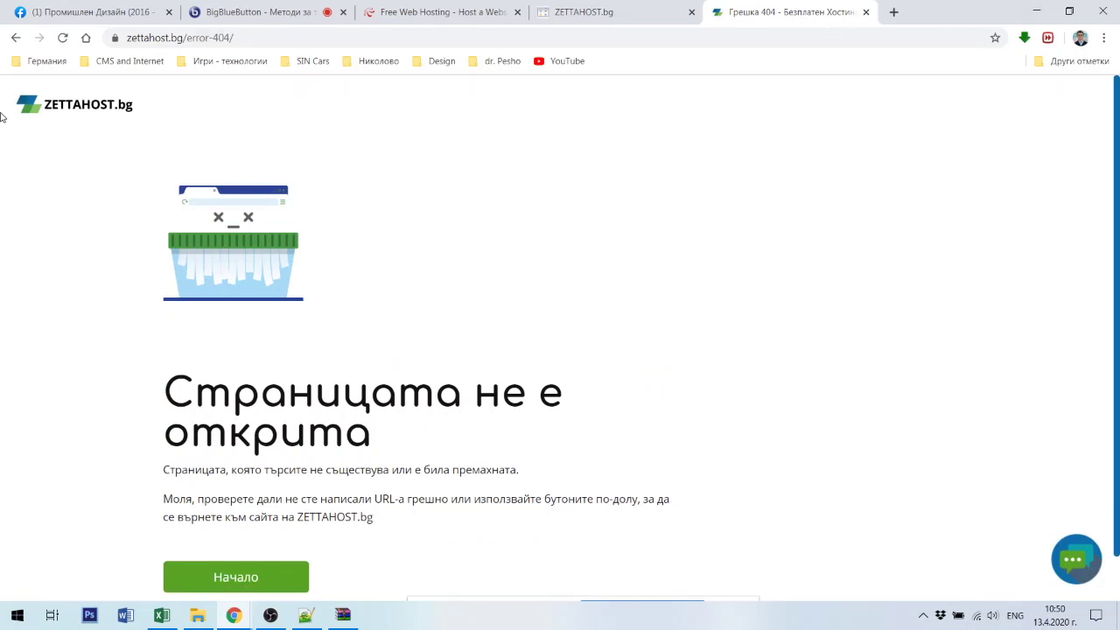
click(16, 37)
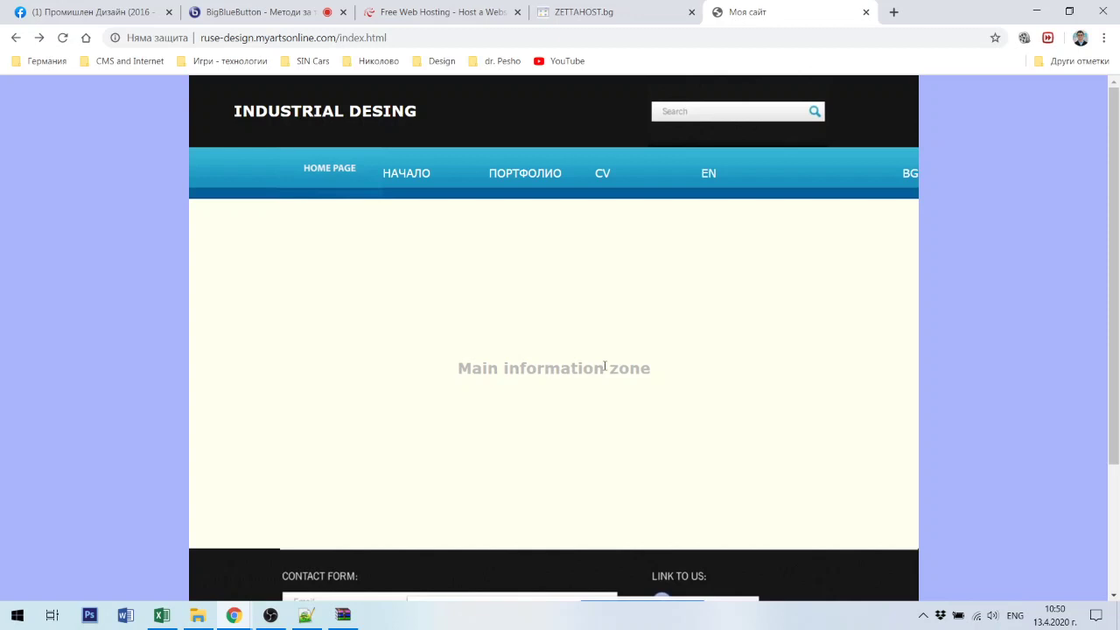
scroll(738, 381, down, 2)
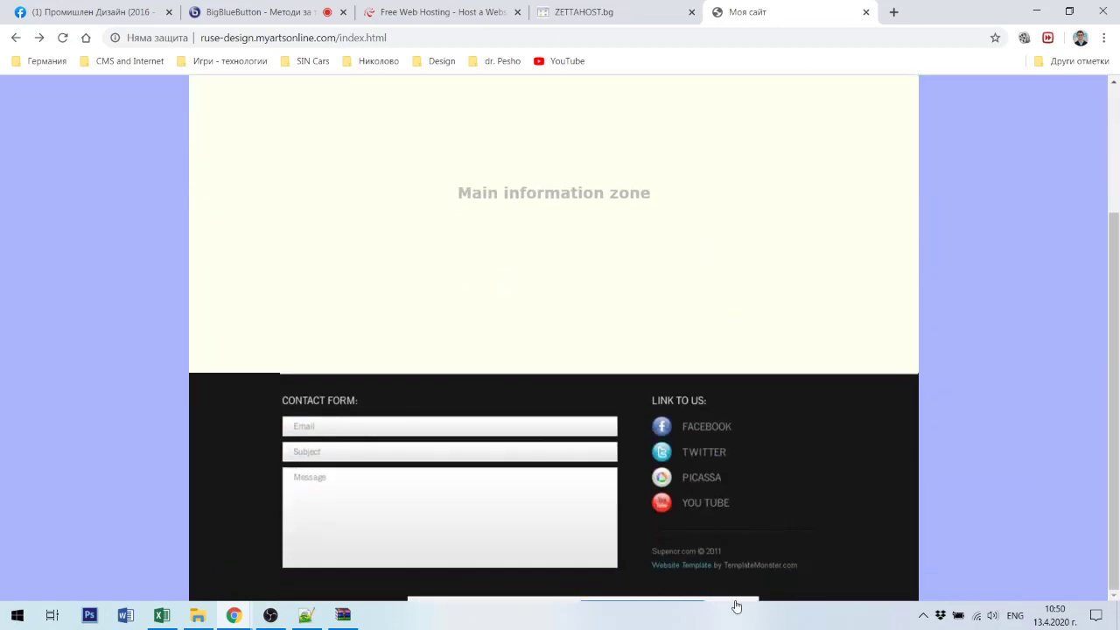
scroll(629, 600, up, 2)
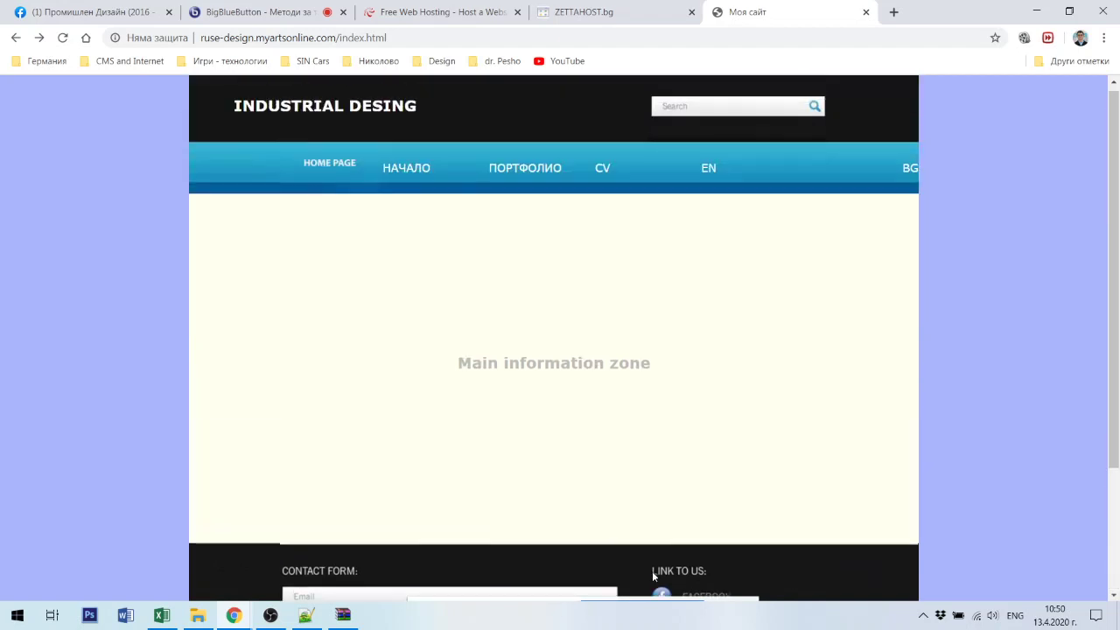
scroll(292, 548, down, 2)
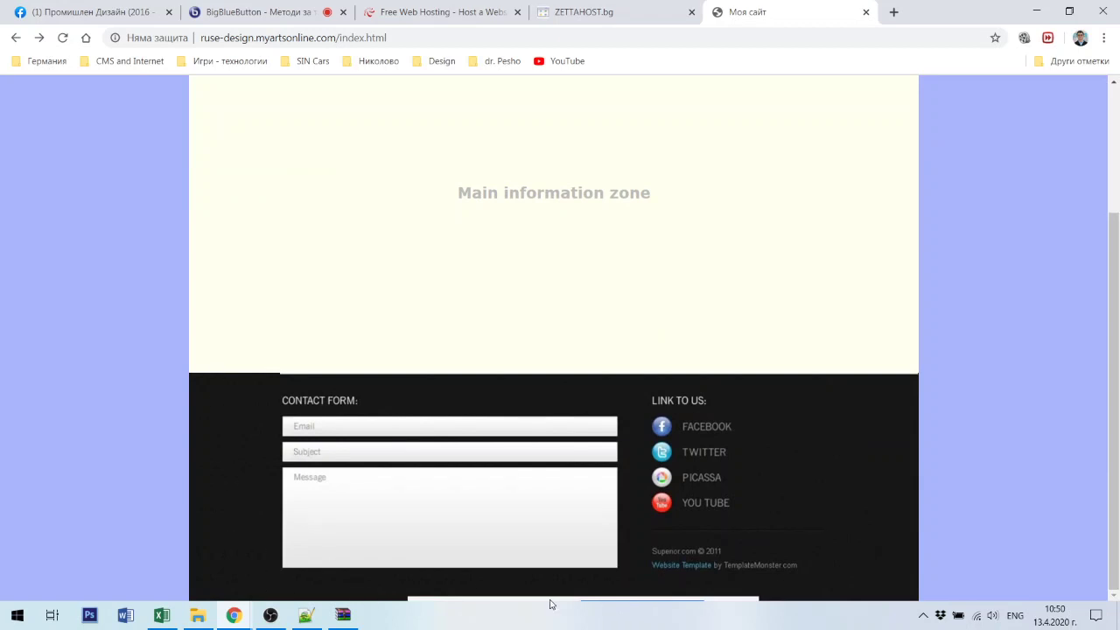
scroll(771, 491, up, 2)
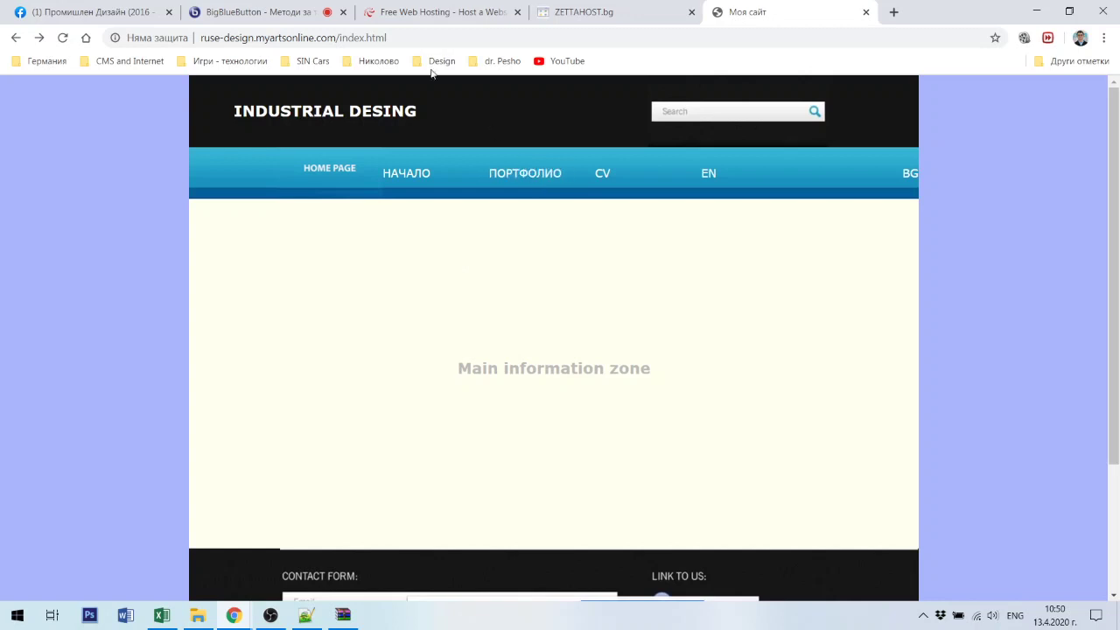
- Look in on the BigBlueButton meeting, return to the published site and examine its INDUSTRIAL DESING heading, menu and footer
click(235, 10)
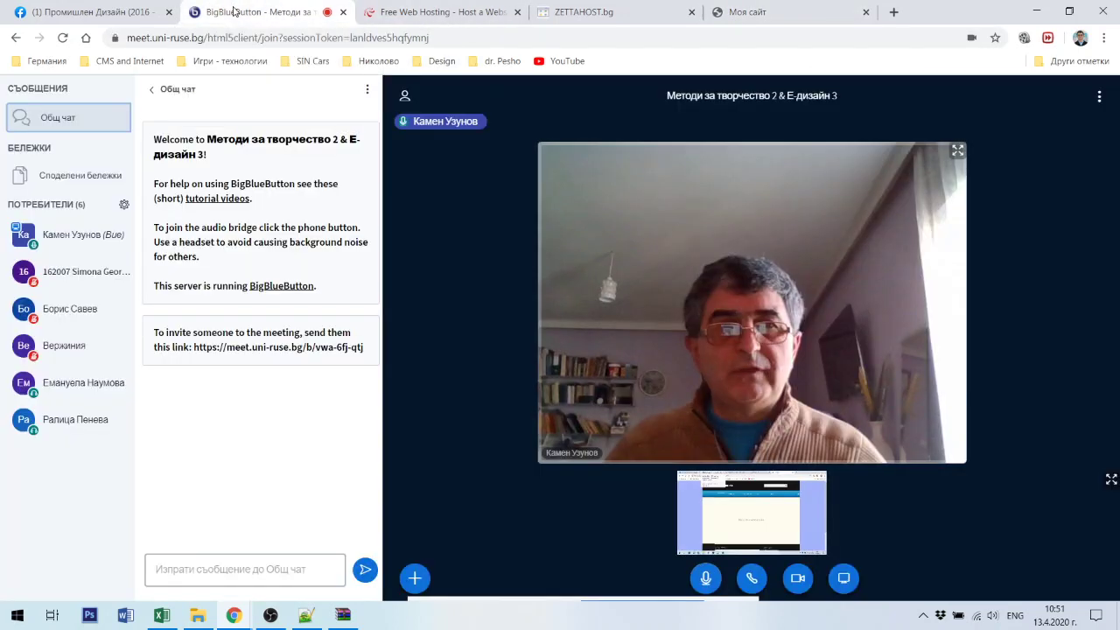
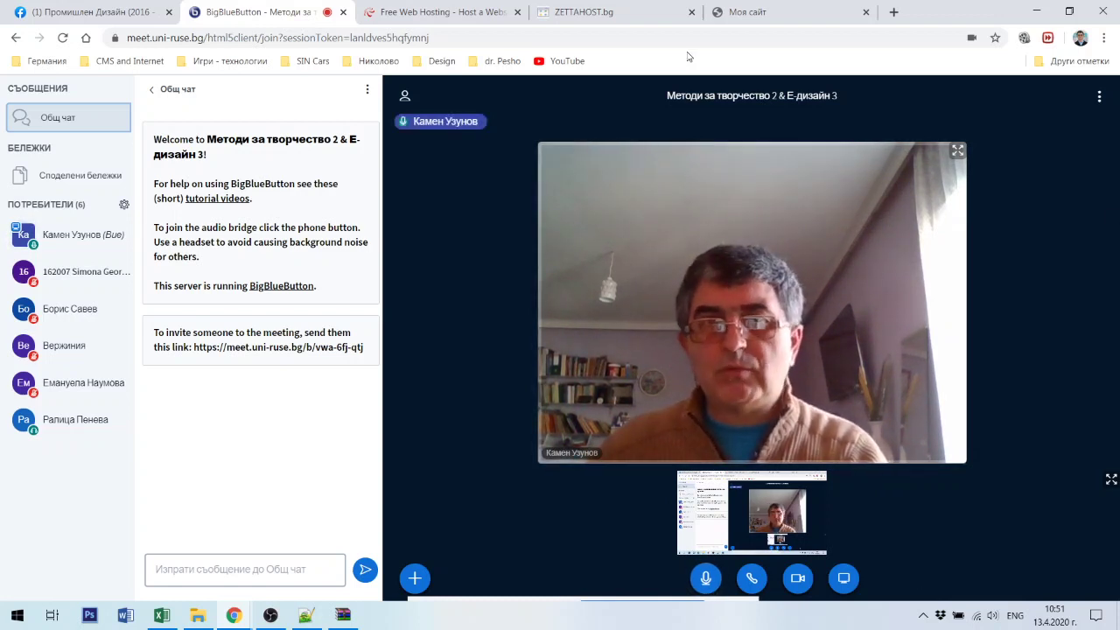
click(771, 14)
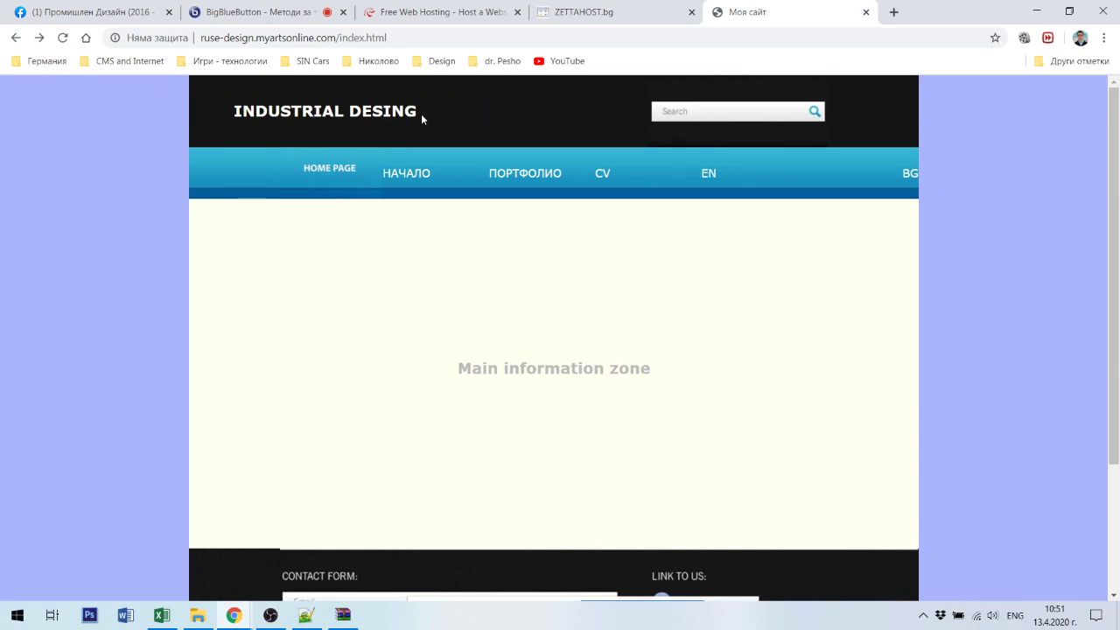
drag(421, 113, 235, 112)
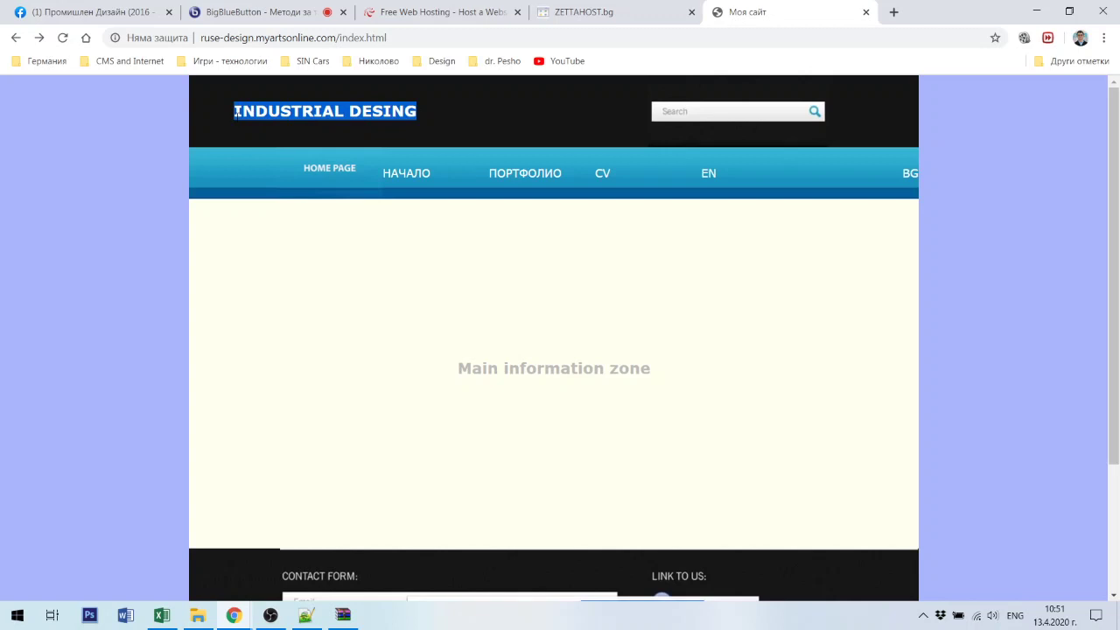
click(441, 114)
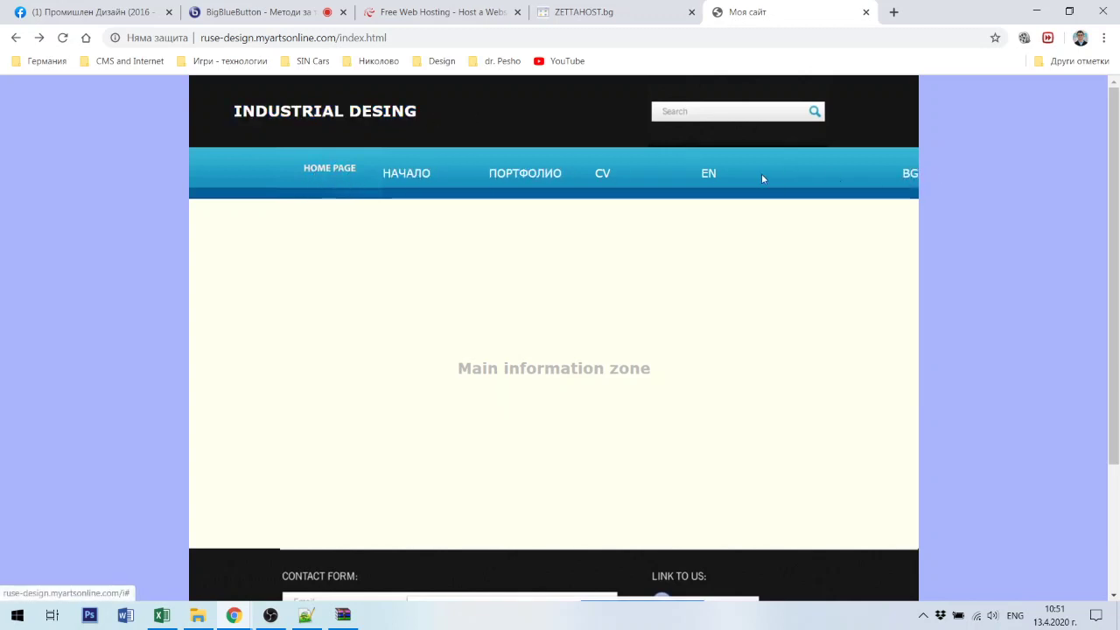
scroll(604, 434, down, 2)
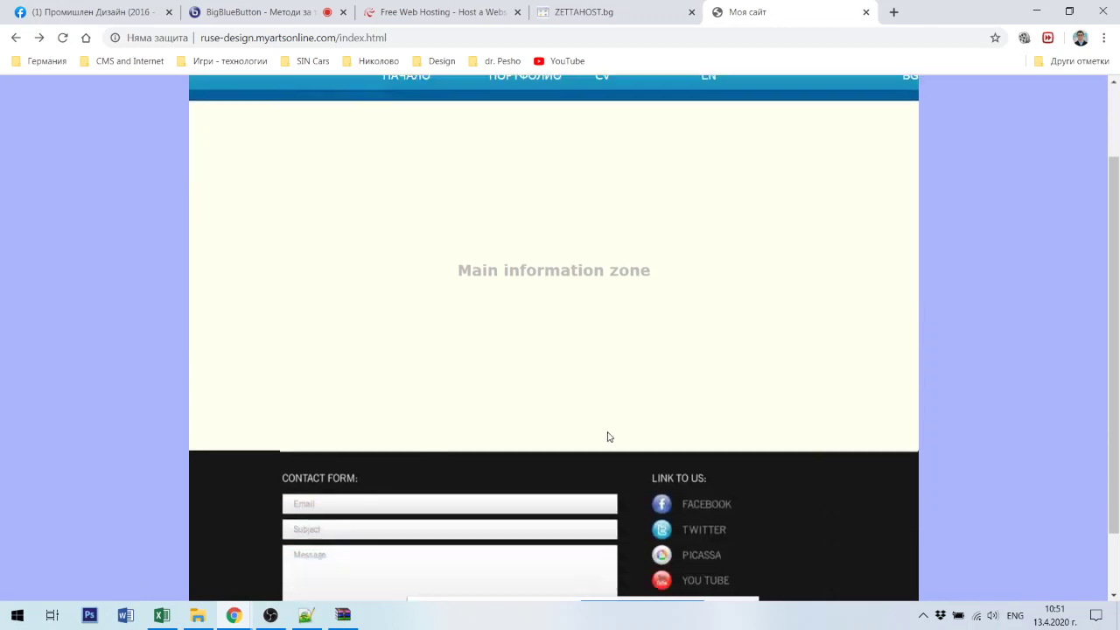
scroll(641, 412, up, 2)
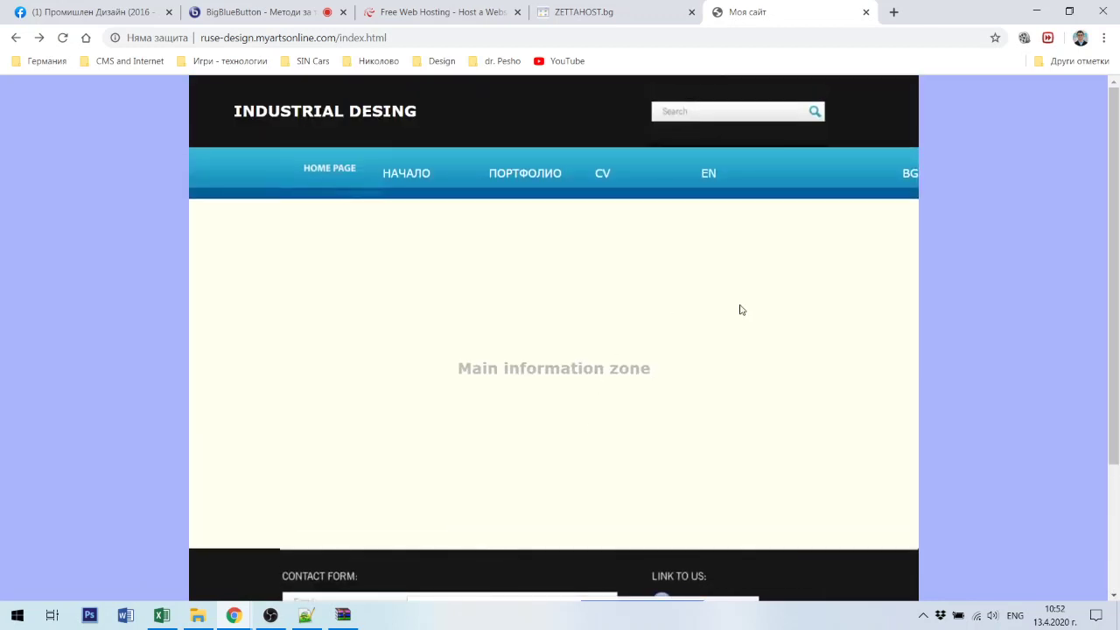
scroll(745, 295, down, 2)
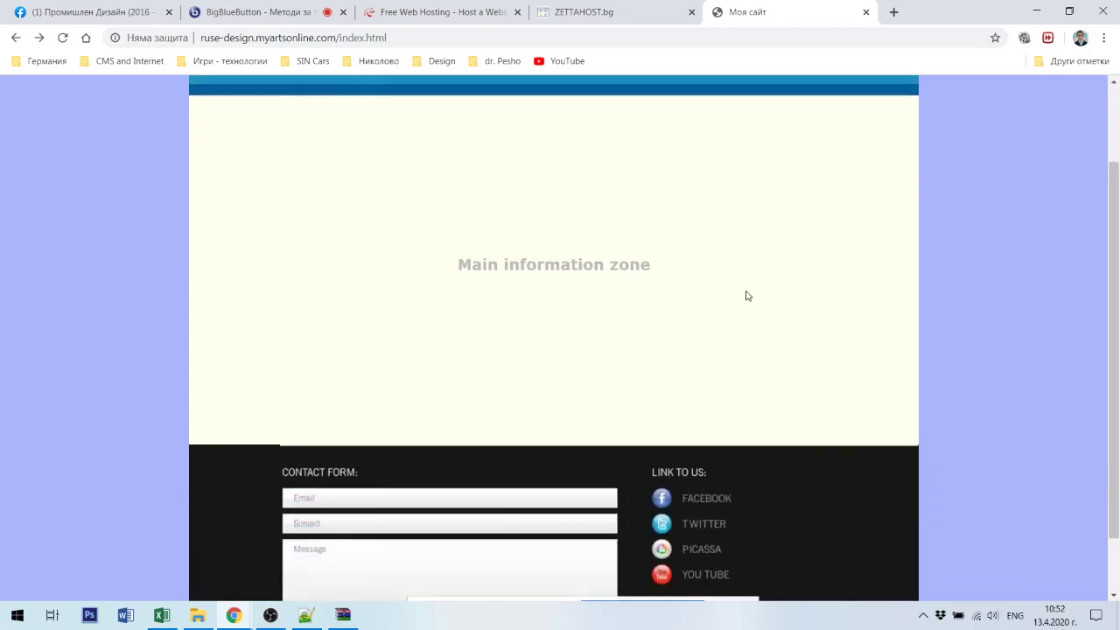
scroll(745, 302, up, 2)
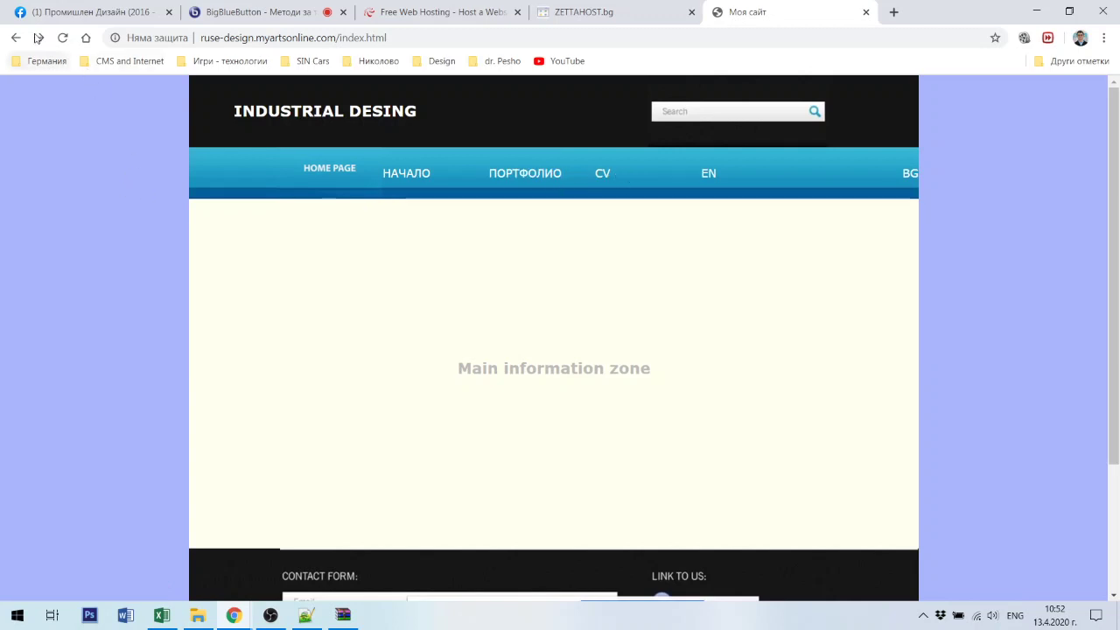
- Look in on the BigBlueButton meeting and the Zettahost file manager, and examine the published page from header to contact form
click(280, 17)
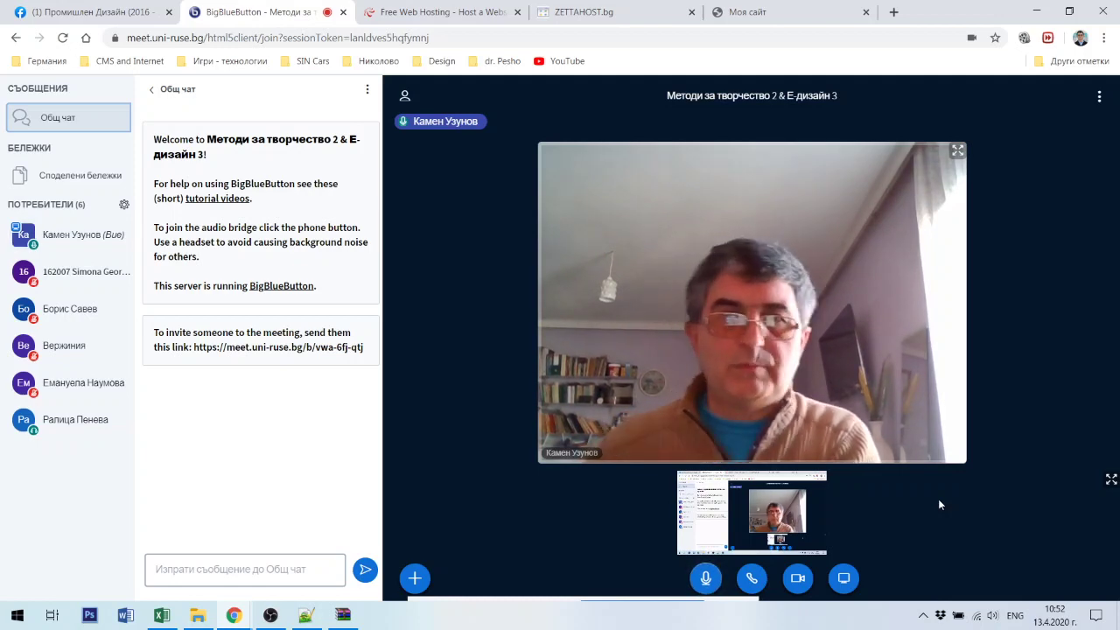
click(606, 12)
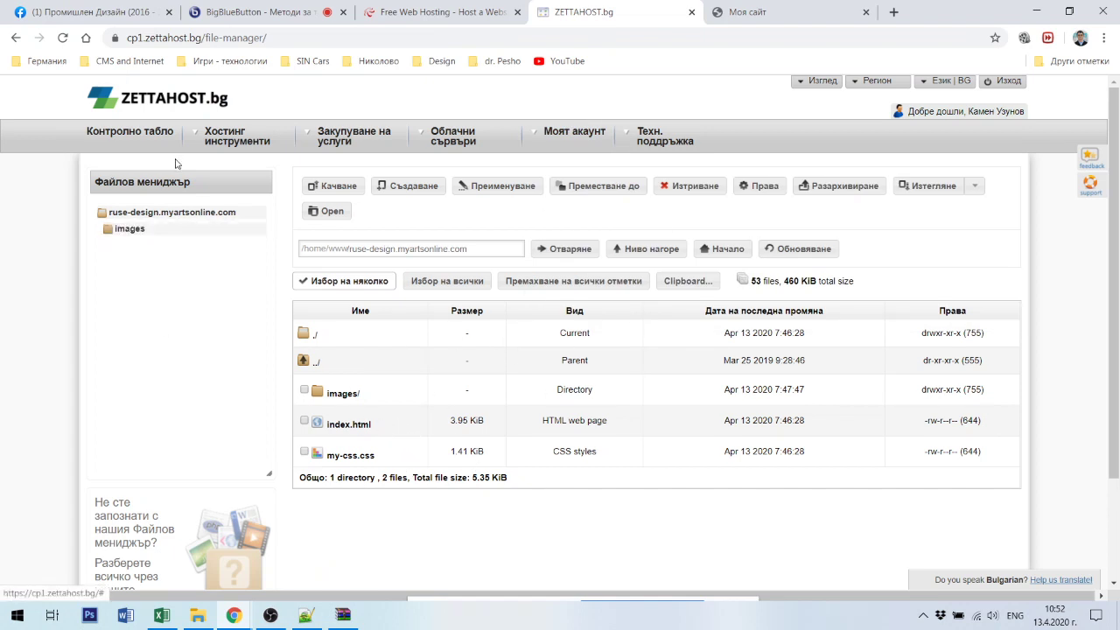
click(759, 12)
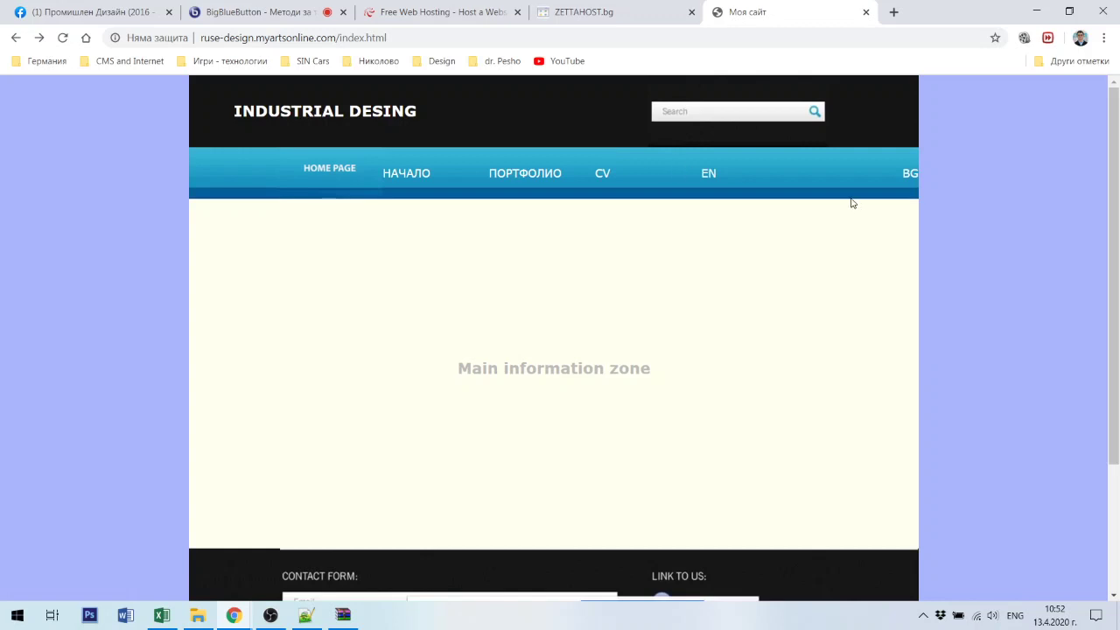
scroll(591, 390, down, 1)
scroll(612, 428, down, 2)
scroll(638, 431, up, 2)
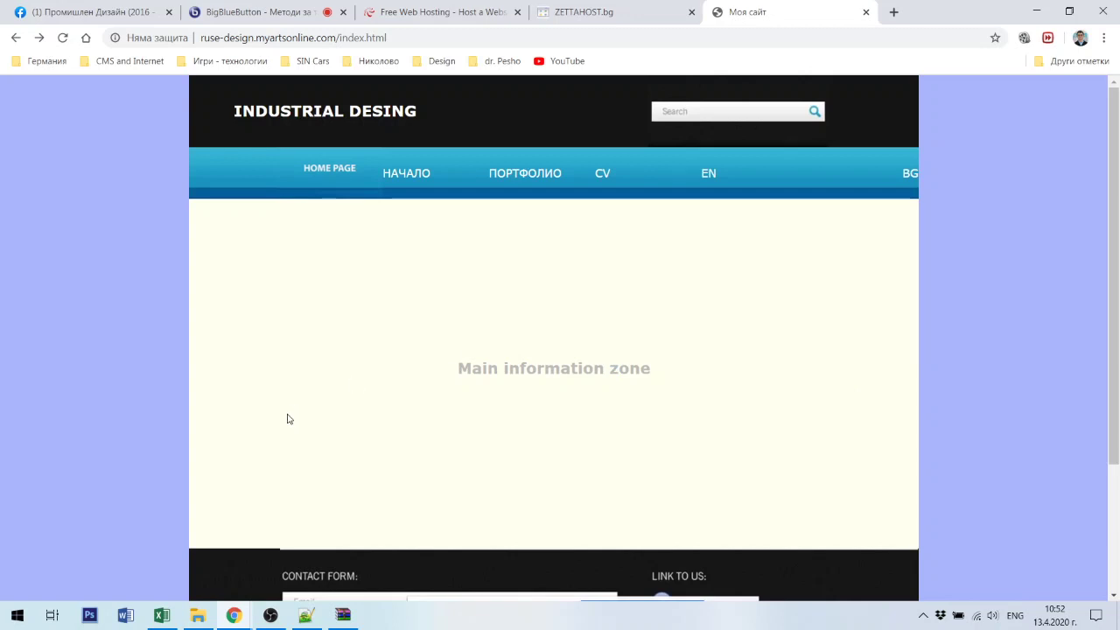
scroll(333, 375, down, 2)
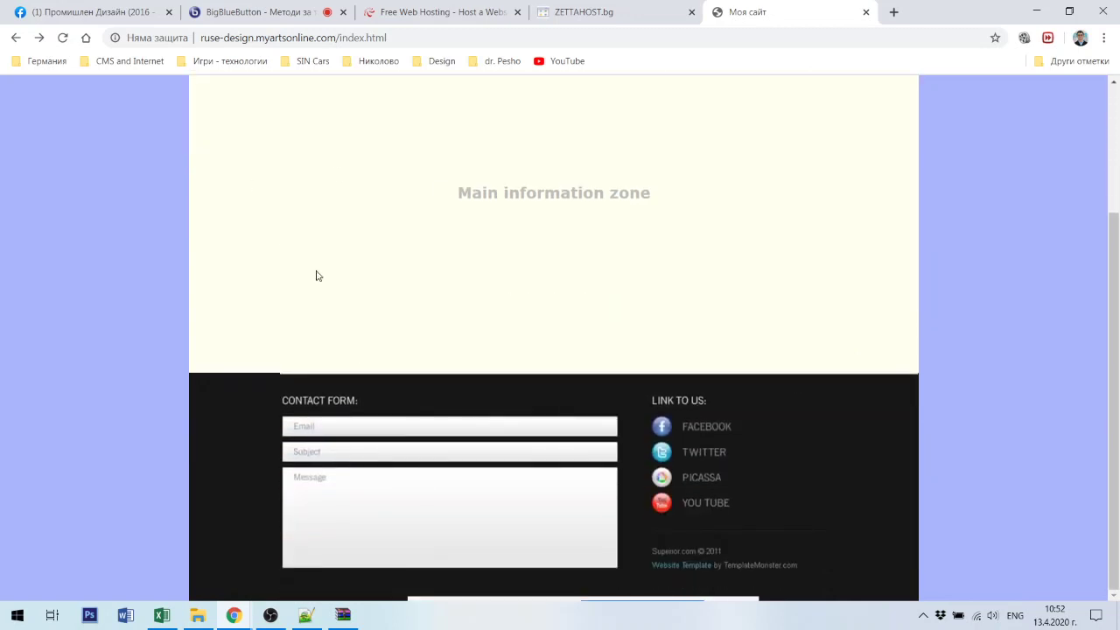
scroll(546, 372, up, 2)
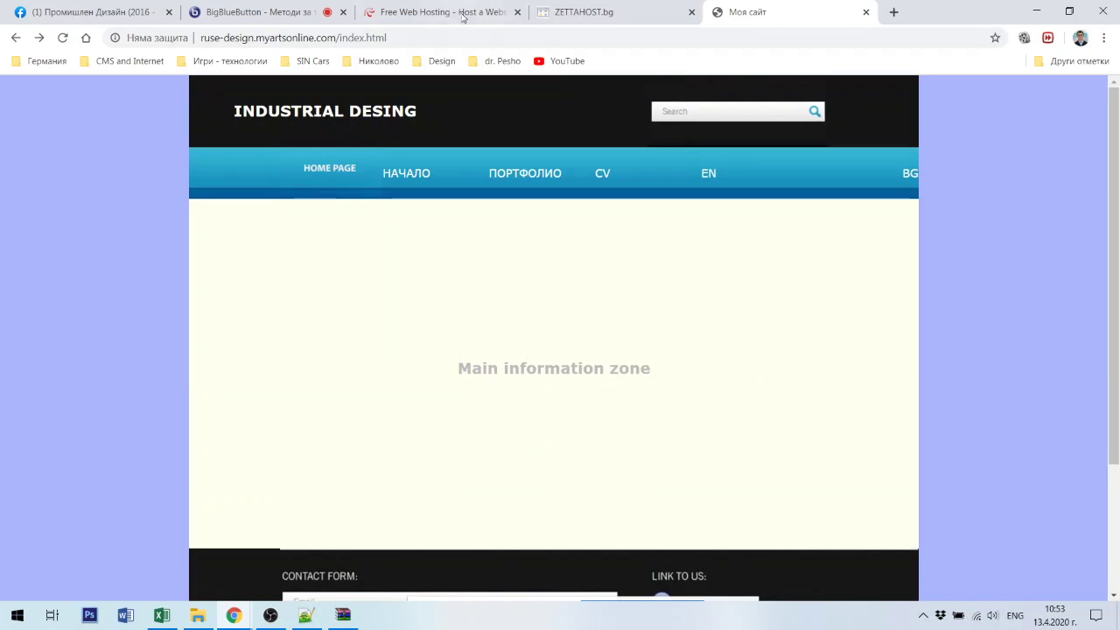
- Bring up the local E-design 3 - 2020 folder, switch to Notepad++ and review the header and menu table code in index.html
click(267, 13)
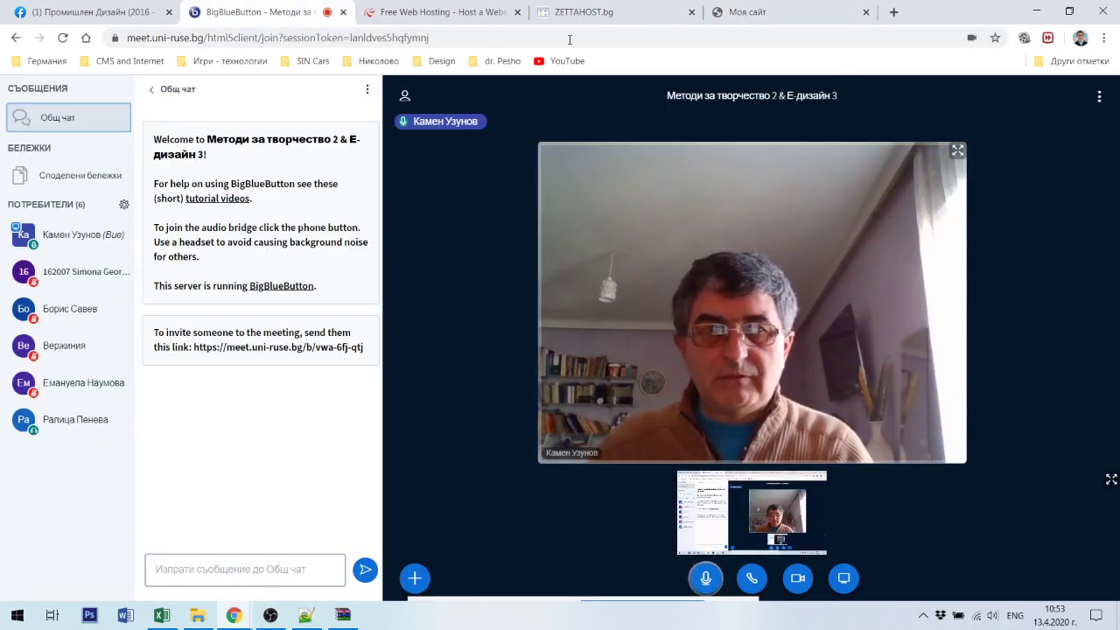
click(210, 617)
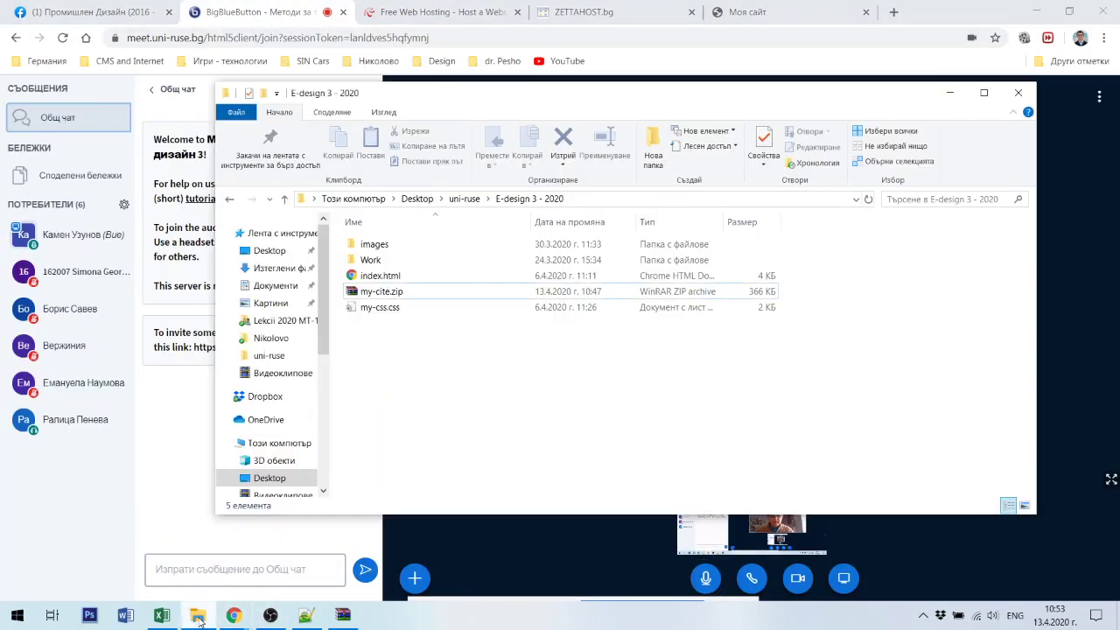
double_click(588, 94)
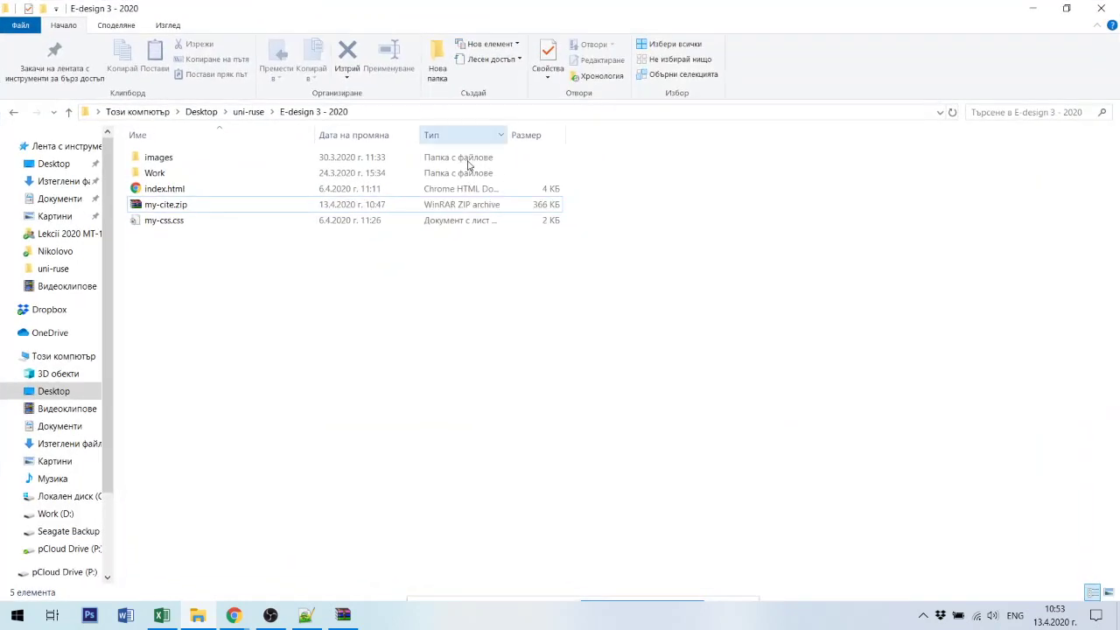
click(303, 618)
scroll(171, 249, down, 12)
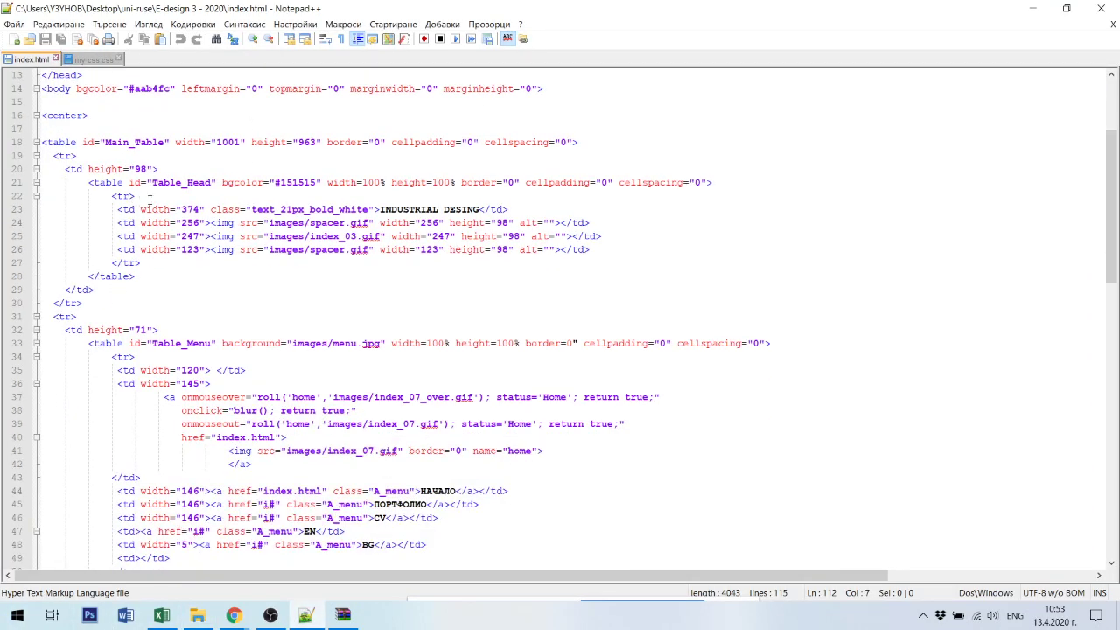
scroll(371, 347, up, 5)
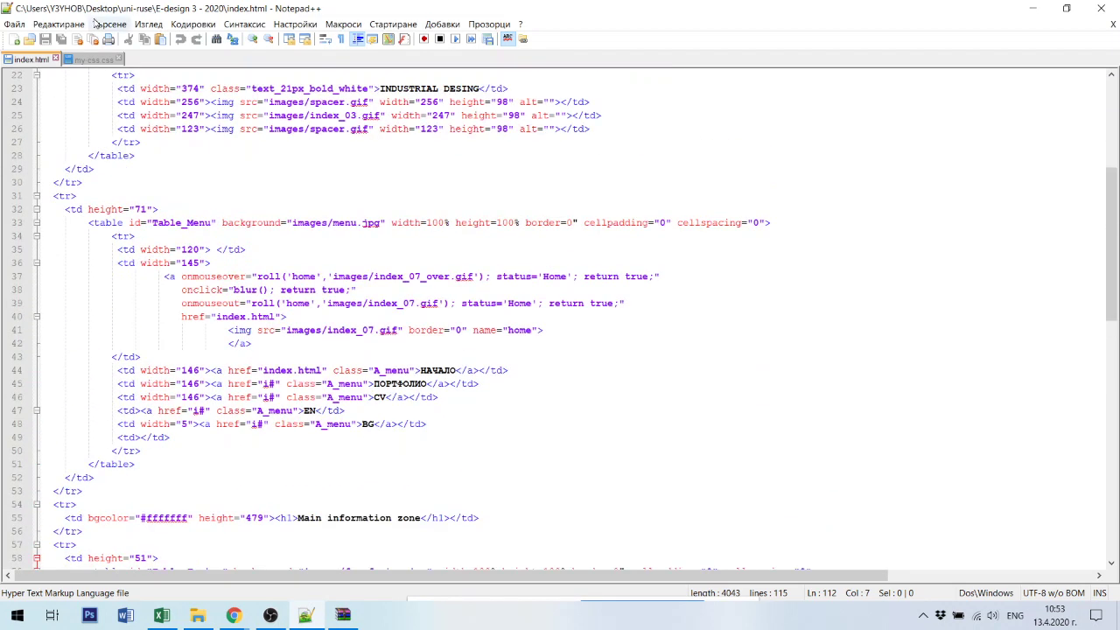
- Switch to Chrome, bring up the published ruse-design.myartsonline.com page and close it
click(240, 618)
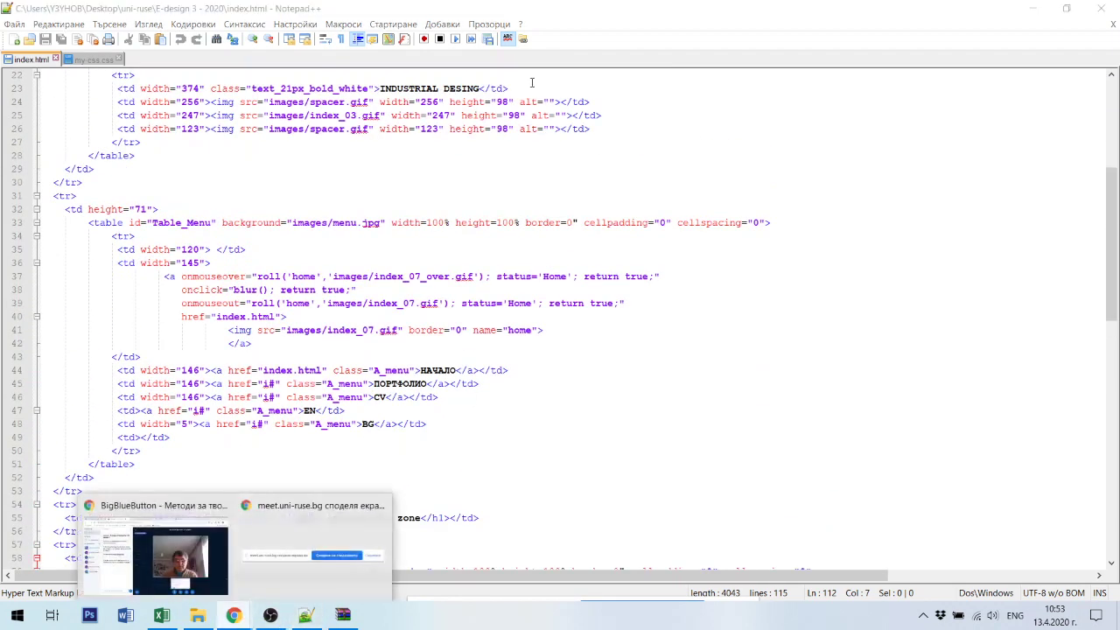
click(197, 566)
click(785, 17)
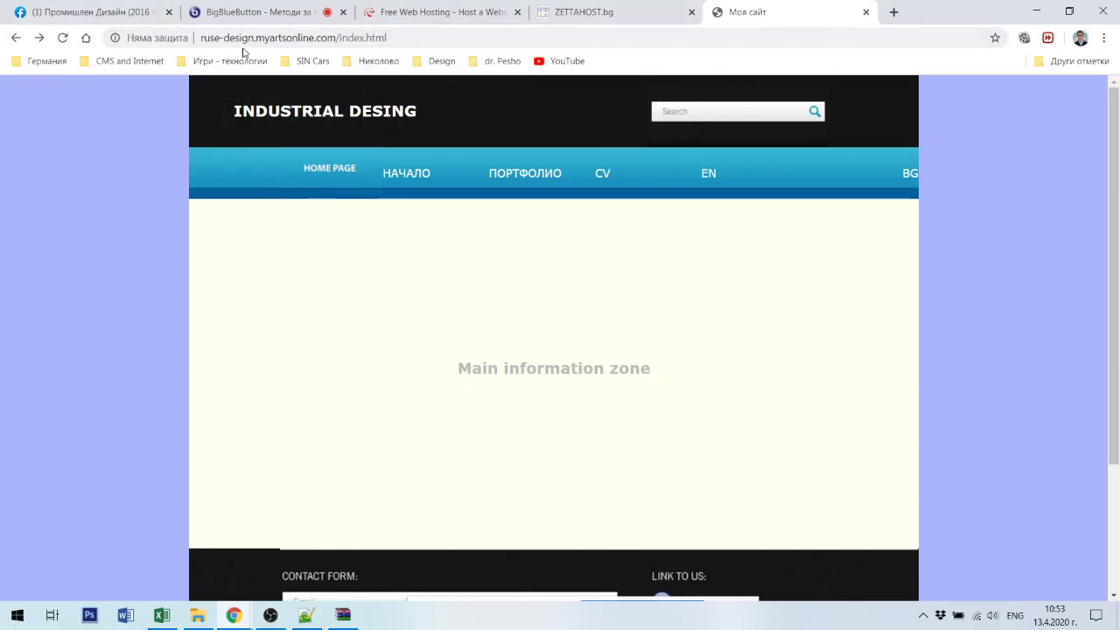
click(865, 12)
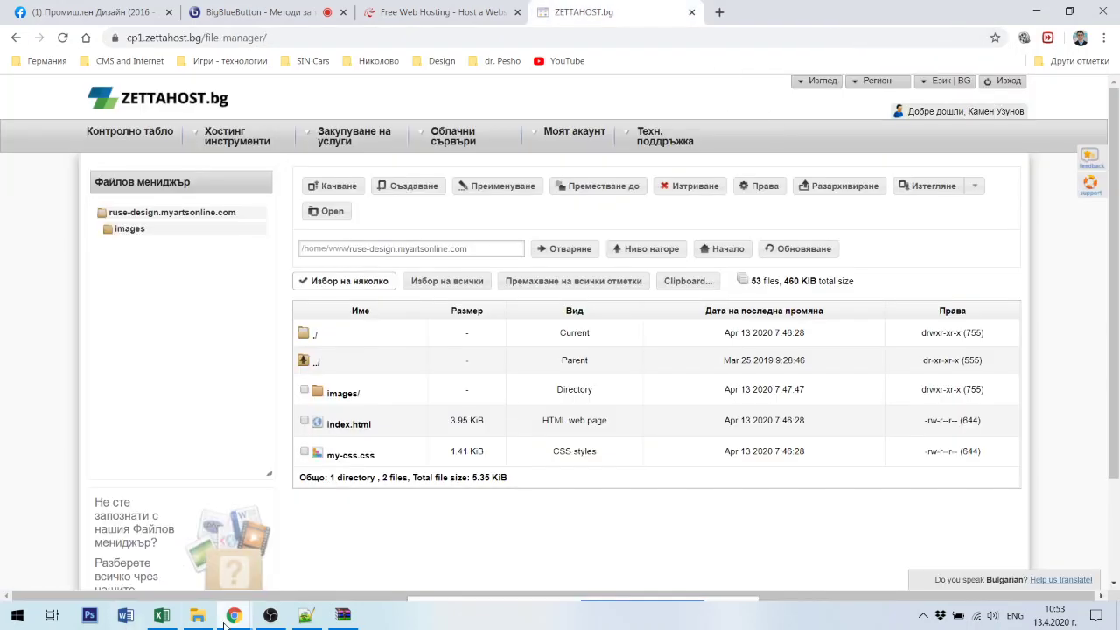
- Permanently delete the my-cite.zip archive from the local E-design 3 - 2020 folder
click(198, 617)
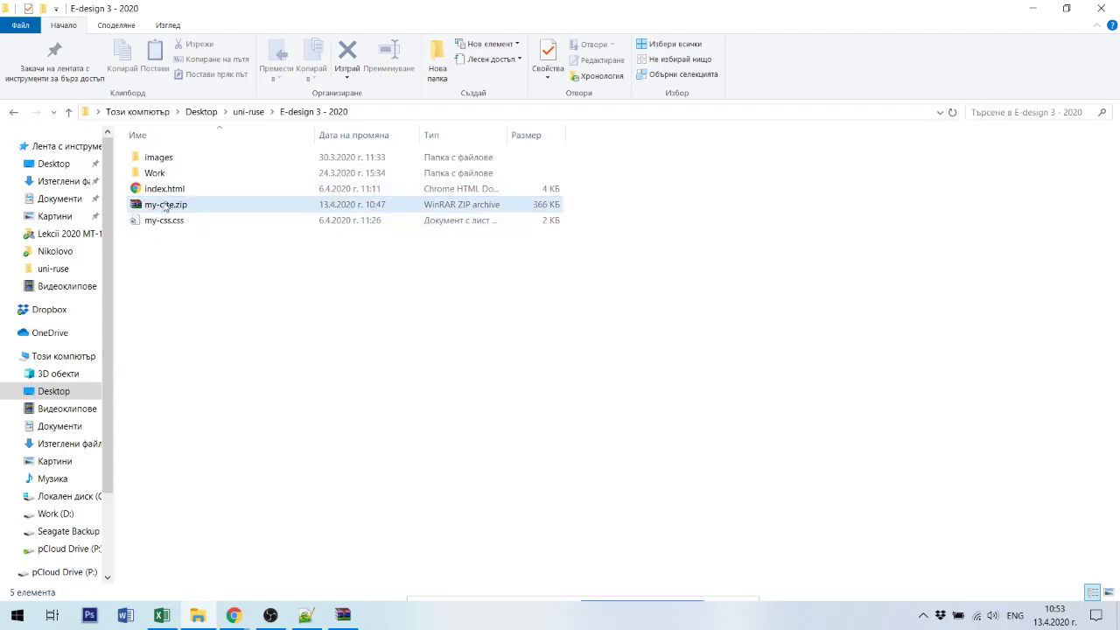
click(165, 204)
key(shift+Delete)
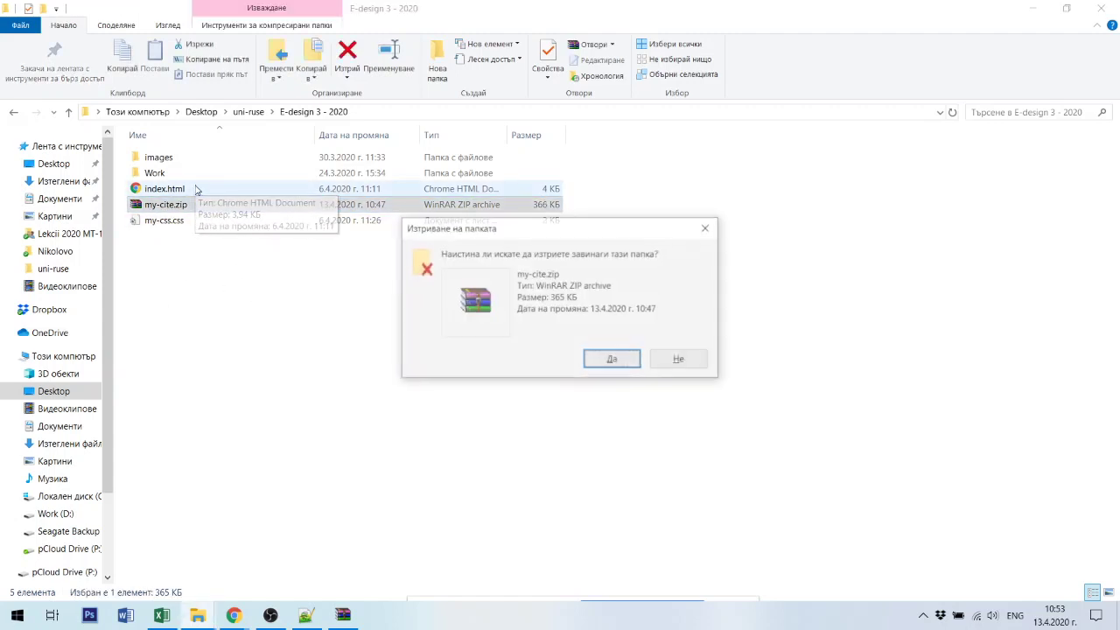
click(615, 361)
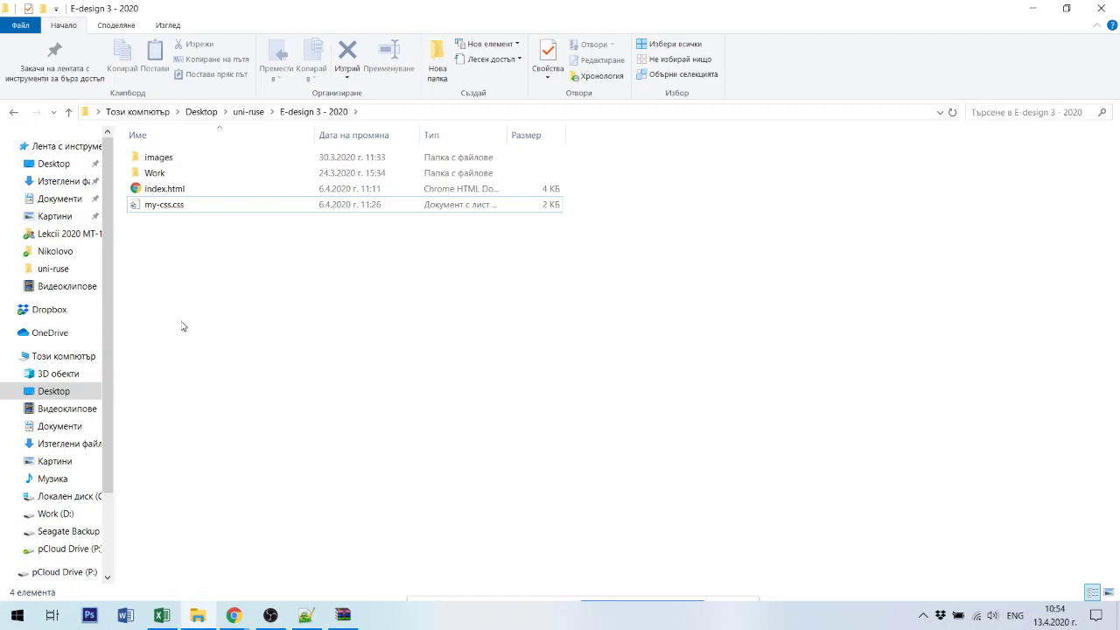
- Open the local index.html in the browser and look over the page from header menu to contact form
double_click(170, 188)
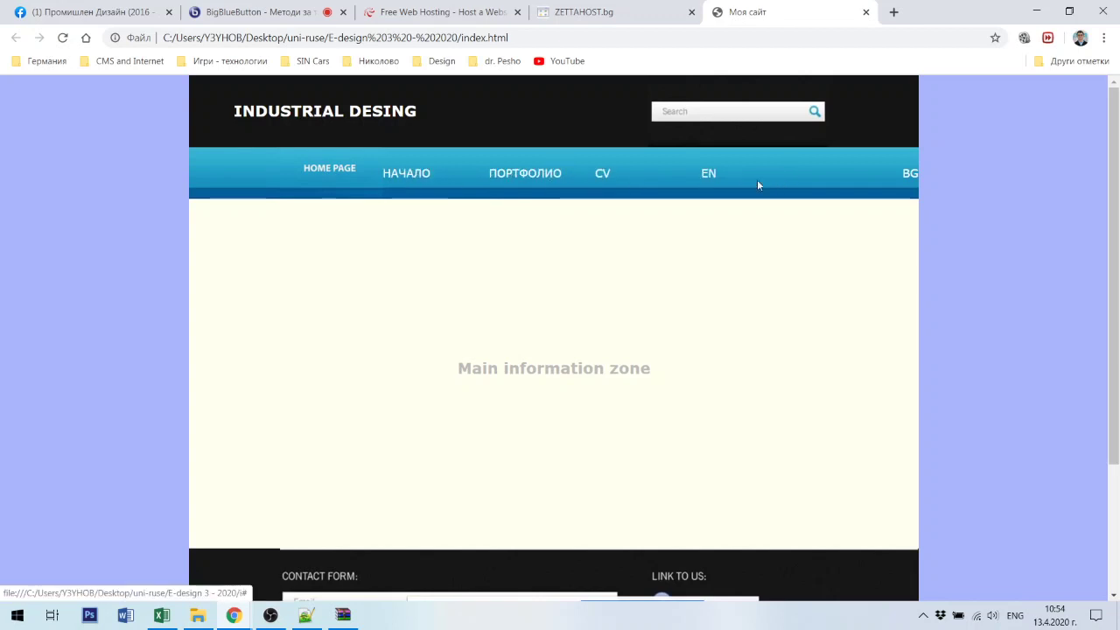
scroll(642, 310, down, 1)
scroll(656, 302, up, 1)
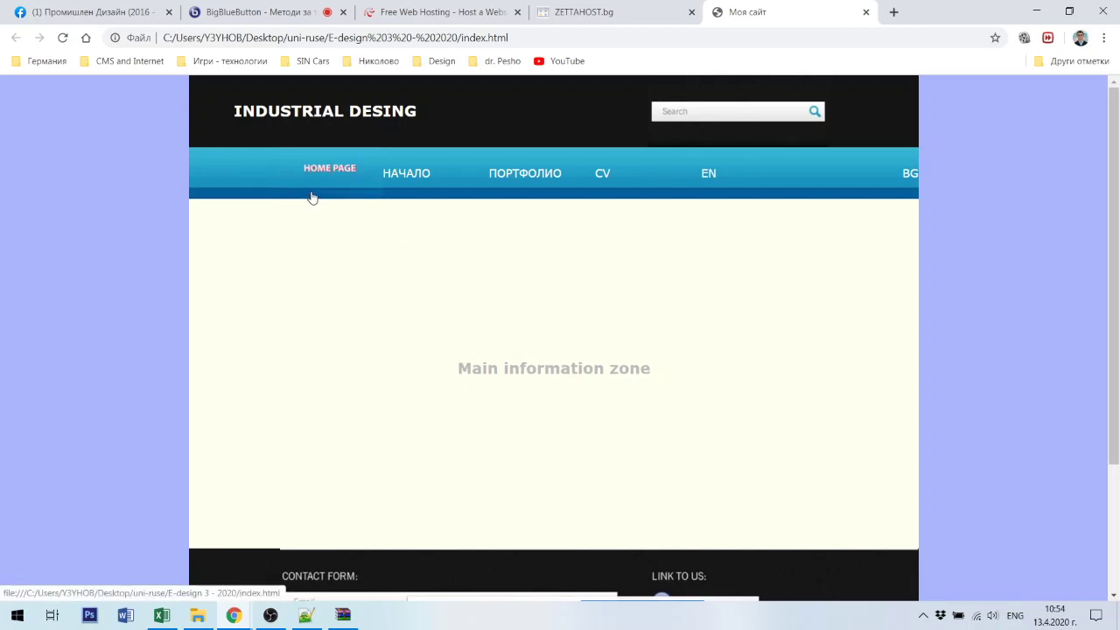
scroll(537, 234, down, 2)
scroll(537, 232, up, 2)
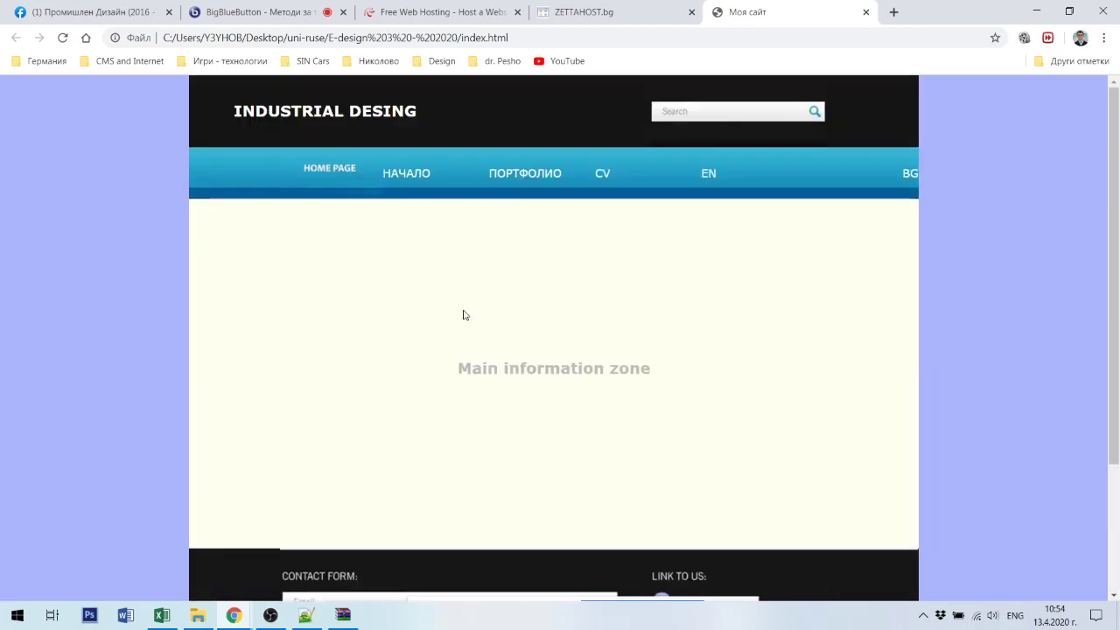
scroll(761, 359, down, 2)
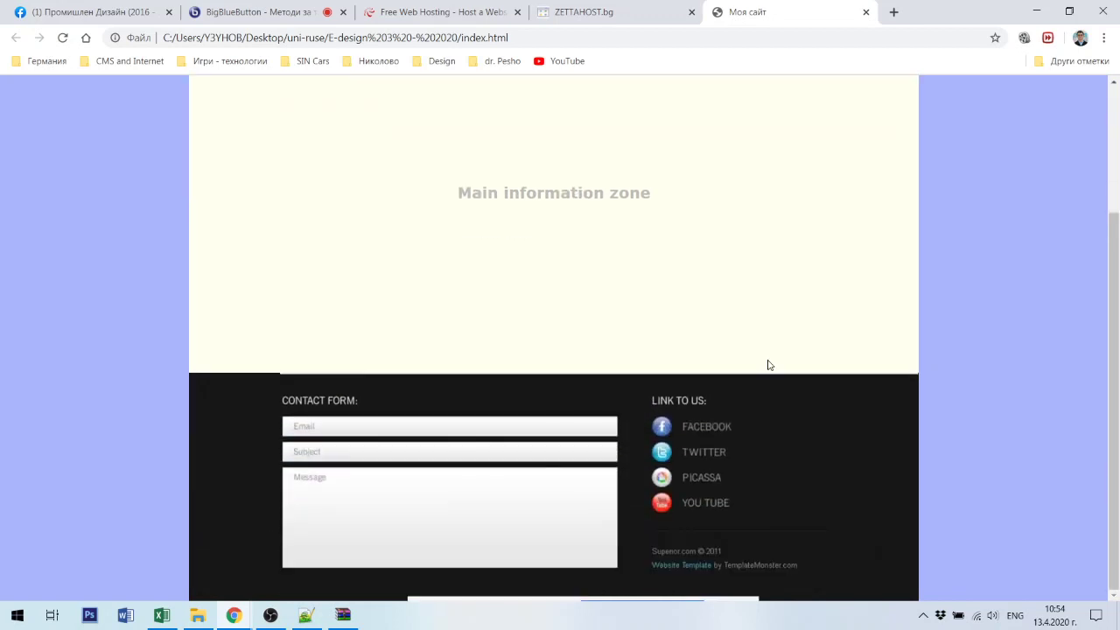
scroll(738, 292, up, 2)
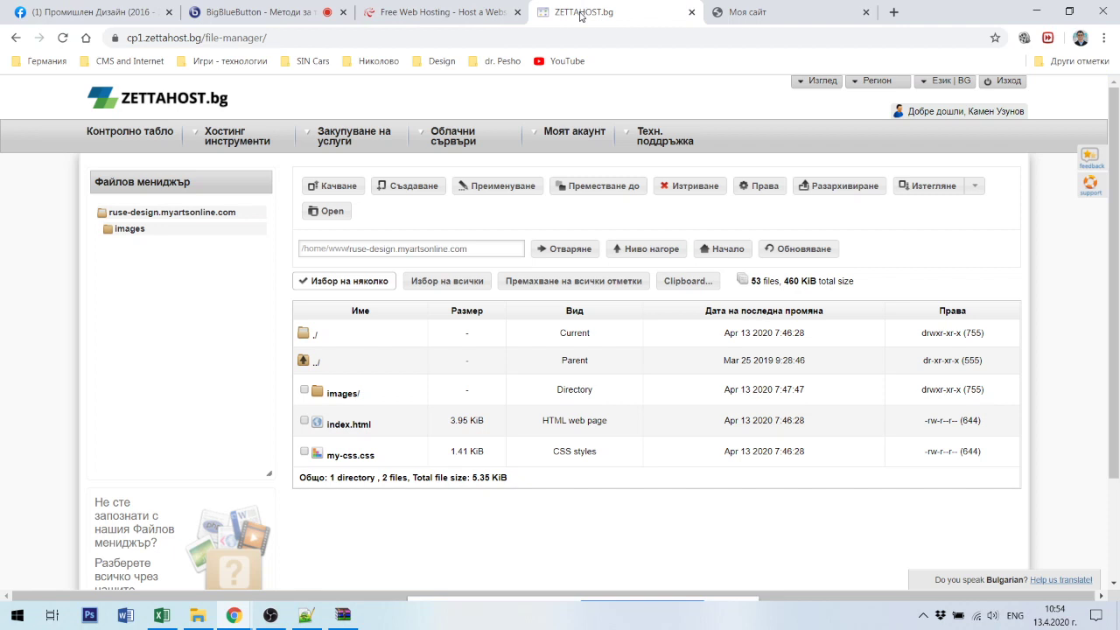
- Open the bookmarked Zettahost.bg free hosting site from the Design bookmarks in a new browser tab
click(893, 13)
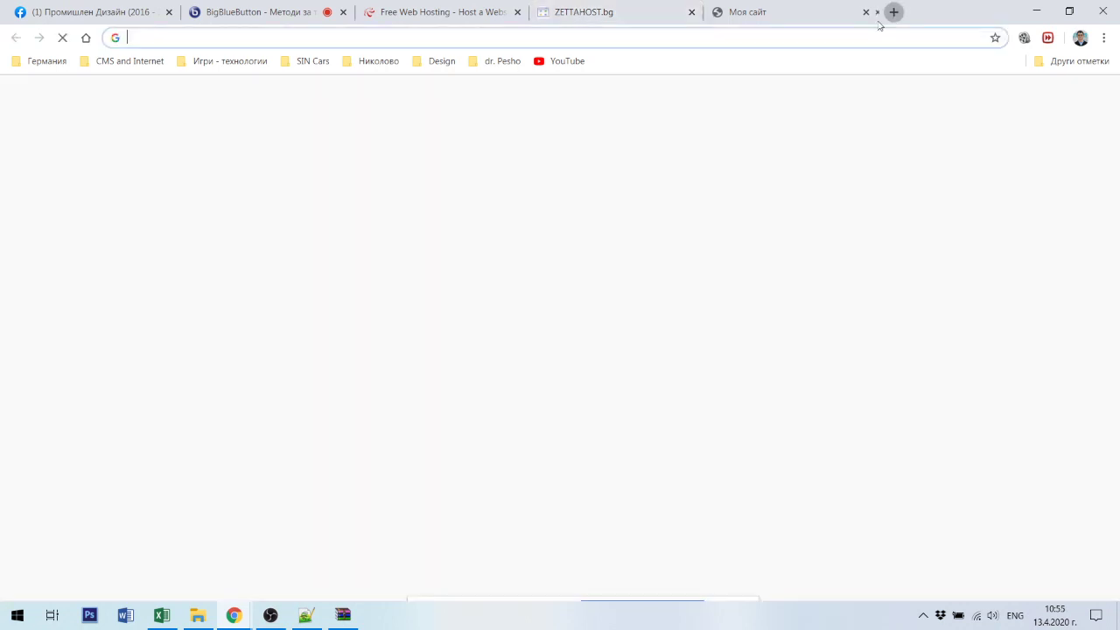
click(424, 67)
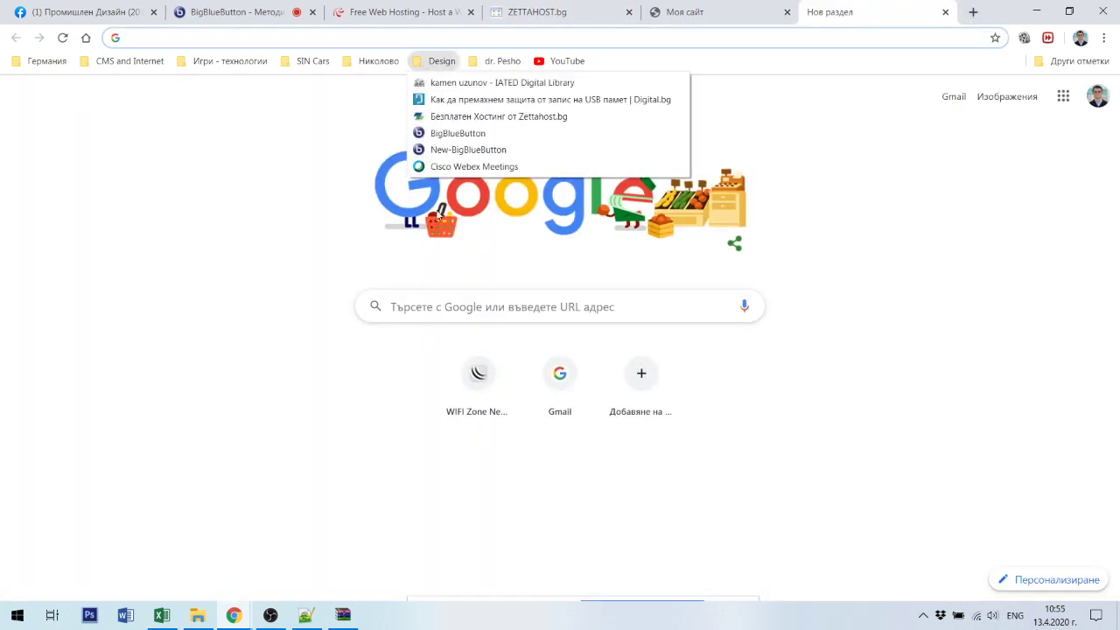
click(474, 121)
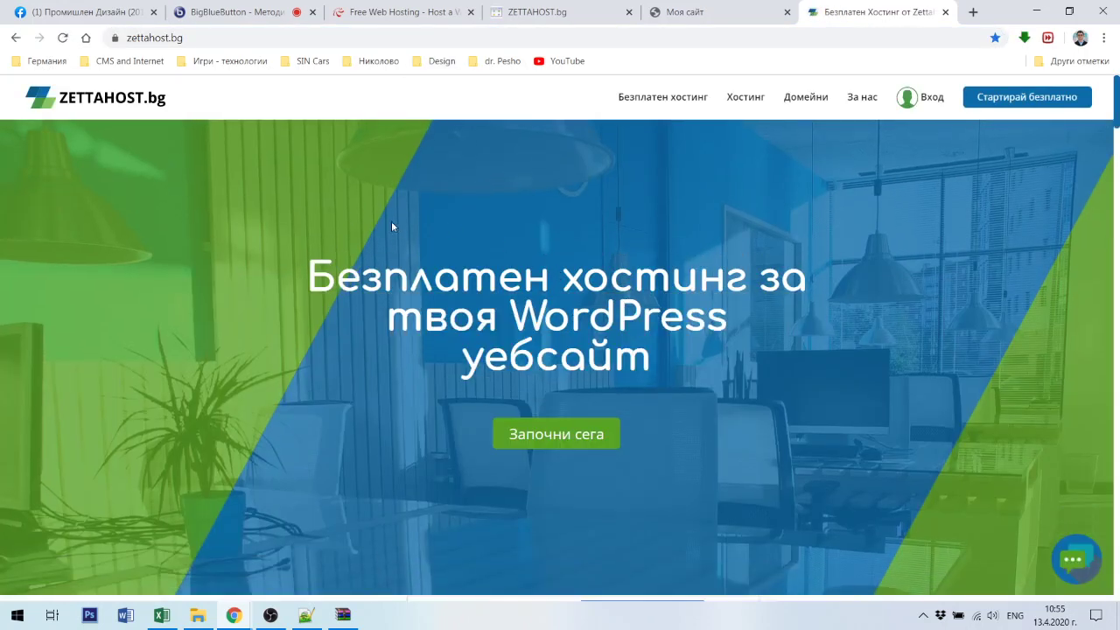
- Examine the Zettahost.bg home page from domain search and hosting plans to the footer, then the free hosting features
scroll(640, 291, down, 2)
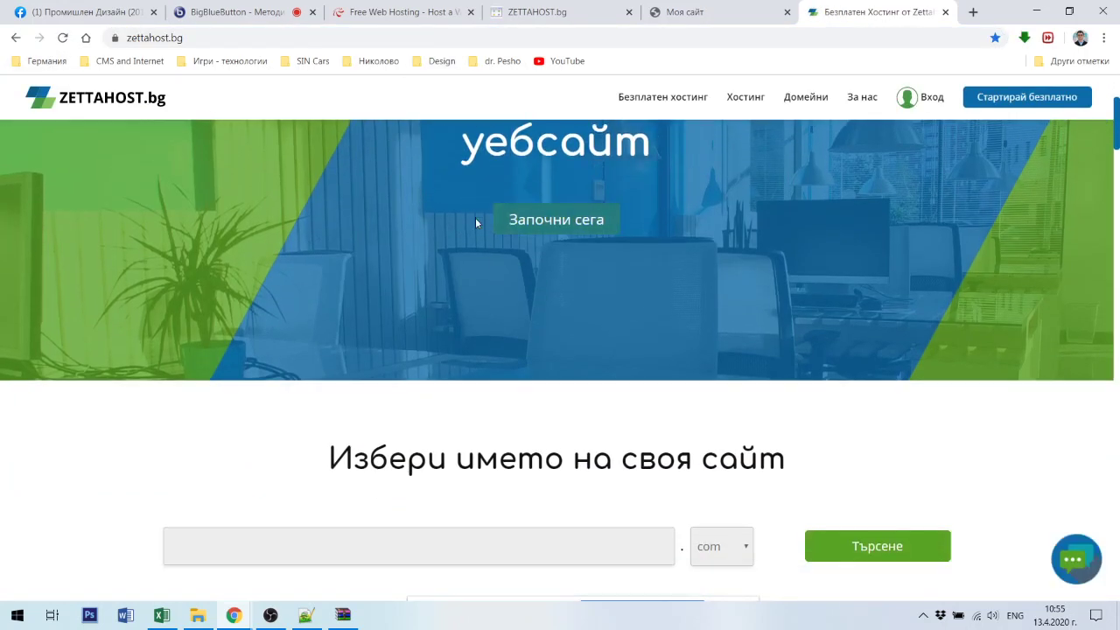
scroll(593, 344, down, 2)
scroll(698, 247, up, 3)
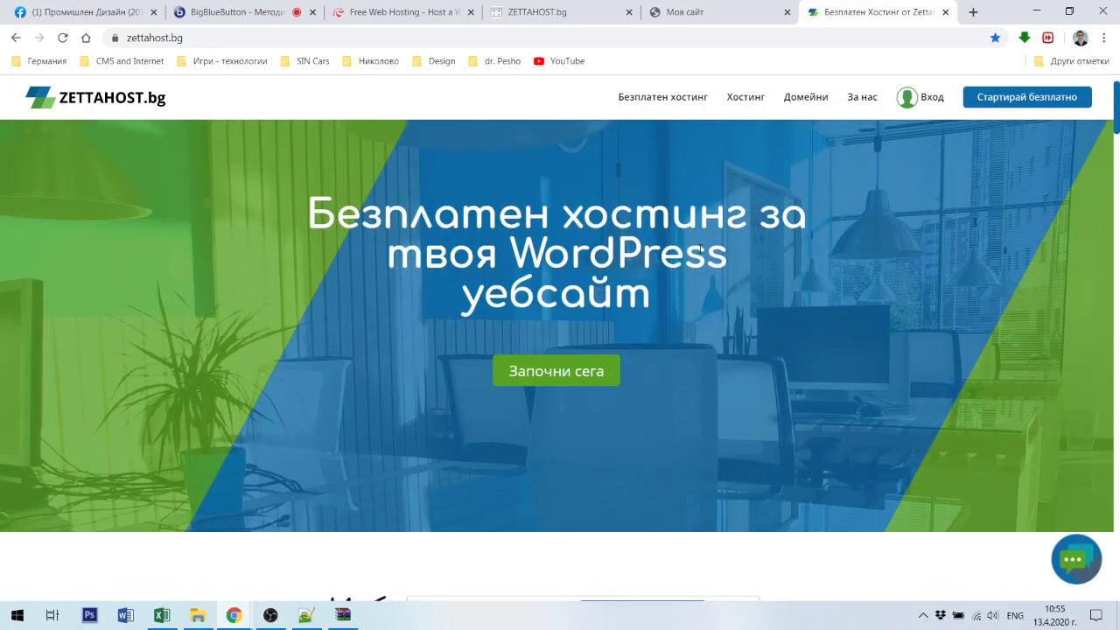
scroll(786, 405, down, 2)
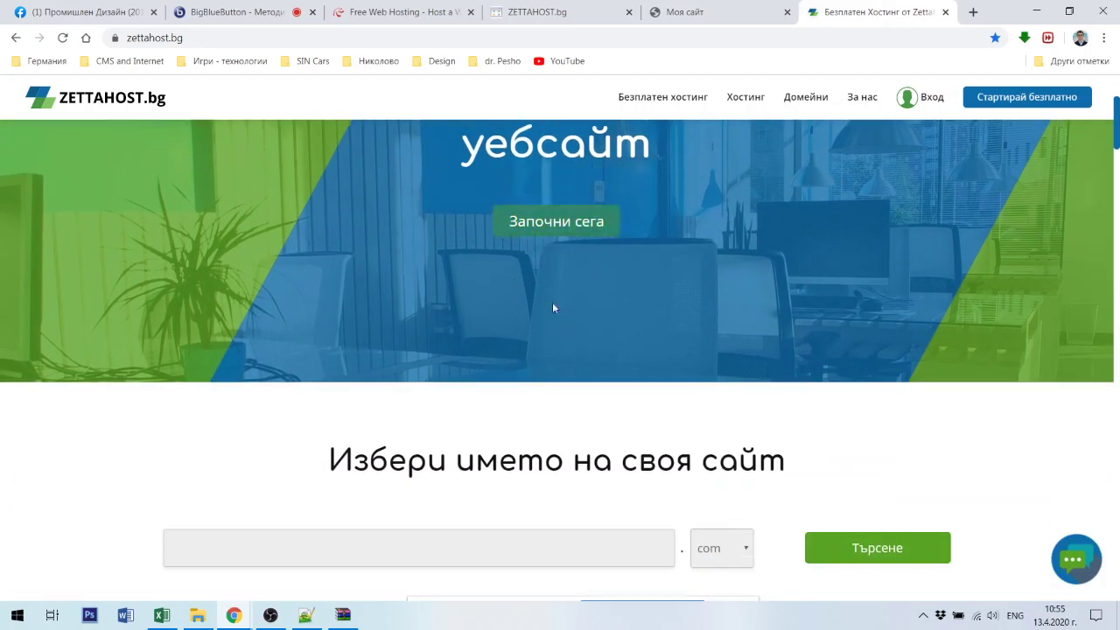
scroll(552, 302, down, 8)
scroll(469, 391, down, 15)
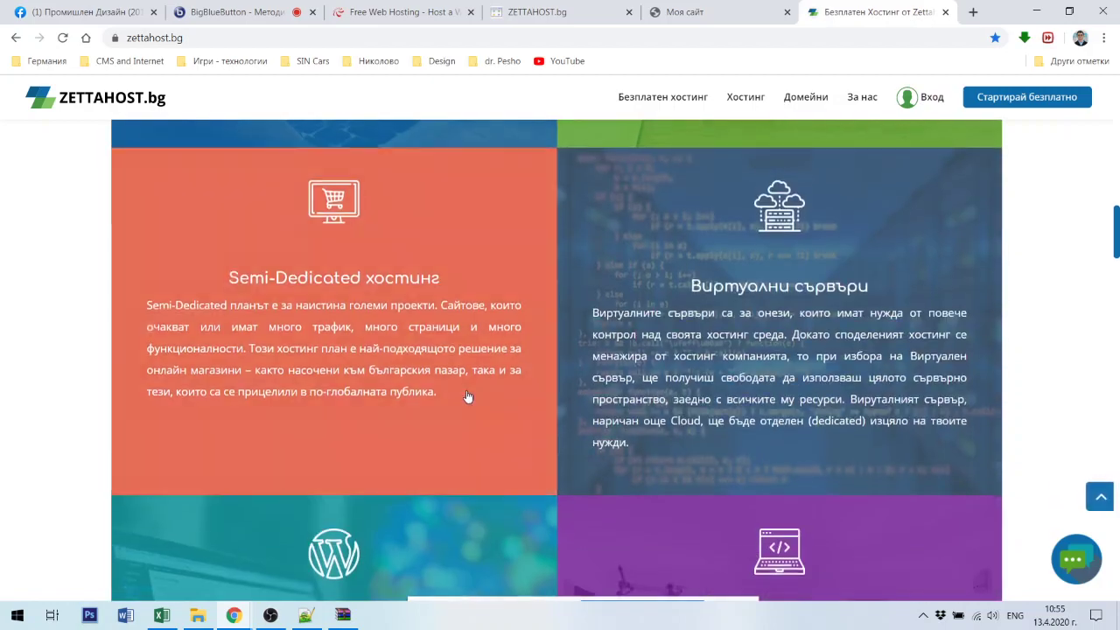
scroll(657, 302, down, 12)
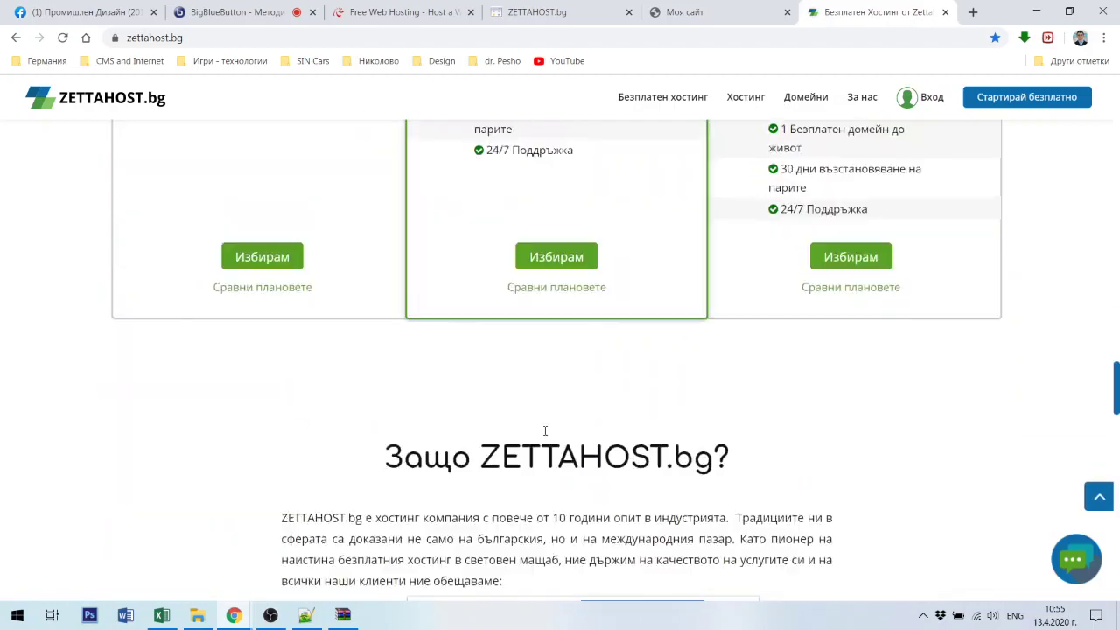
scroll(604, 308, down, 10)
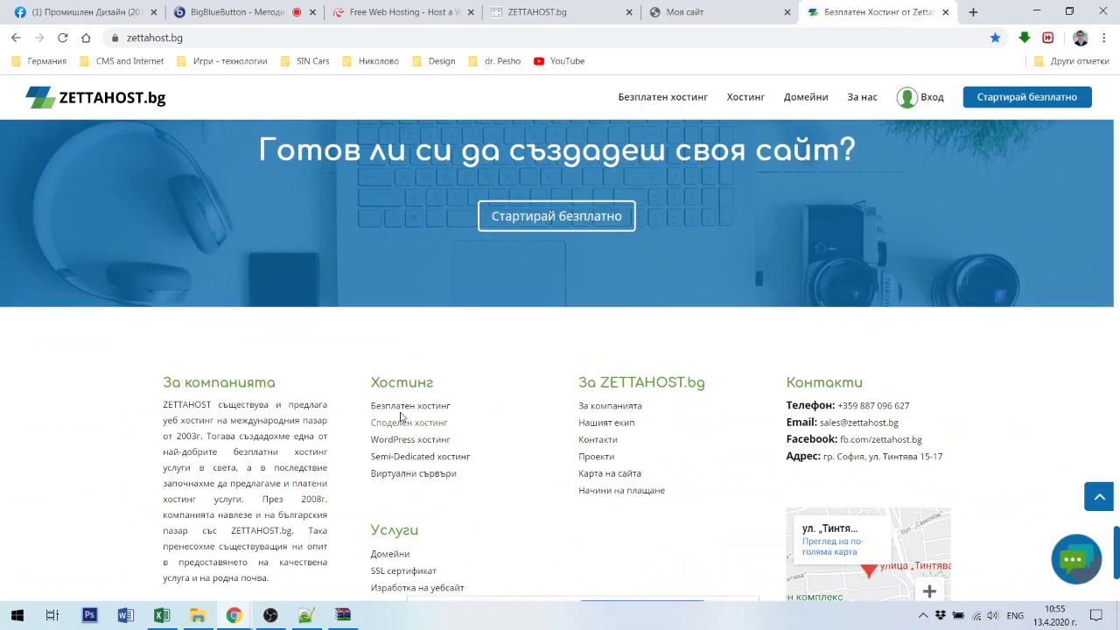
scroll(341, 377, down, 3)
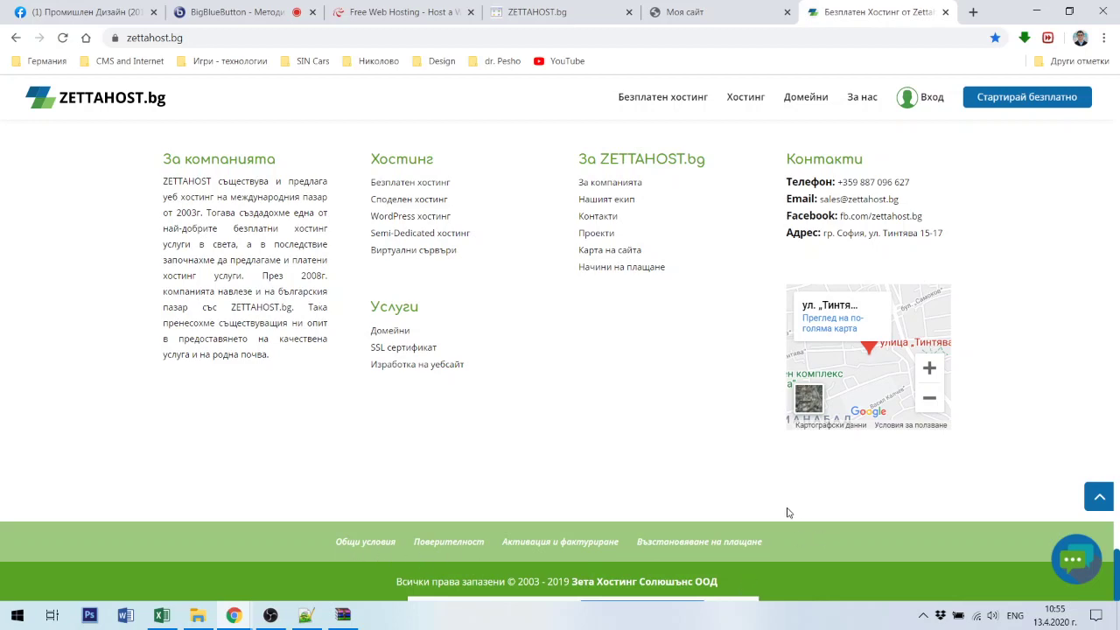
scroll(753, 543, up, 5)
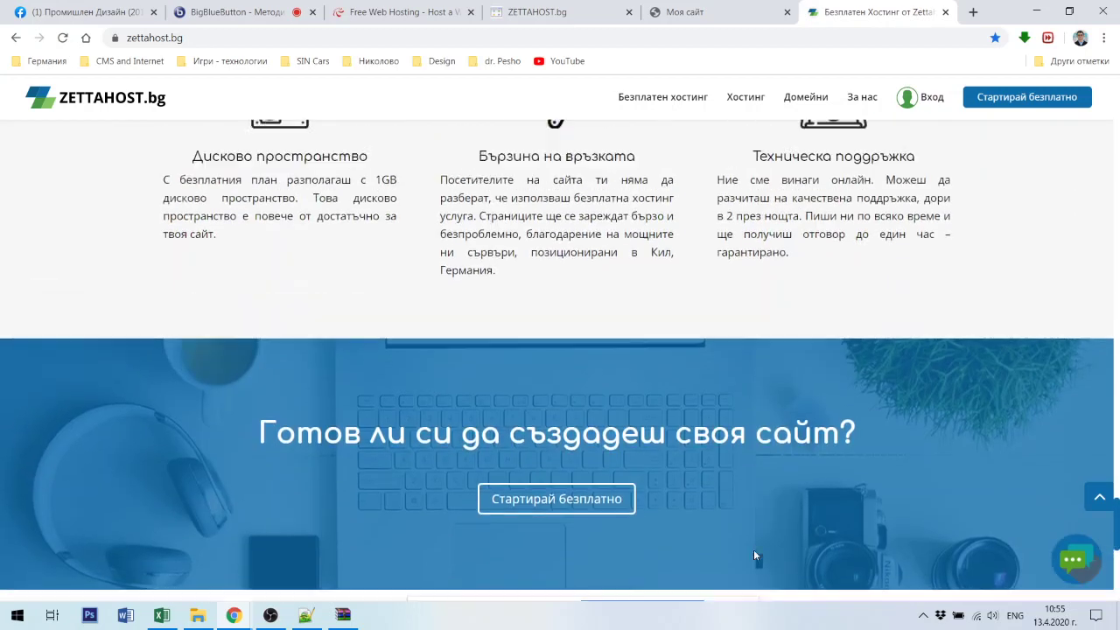
scroll(755, 556, up, 3)
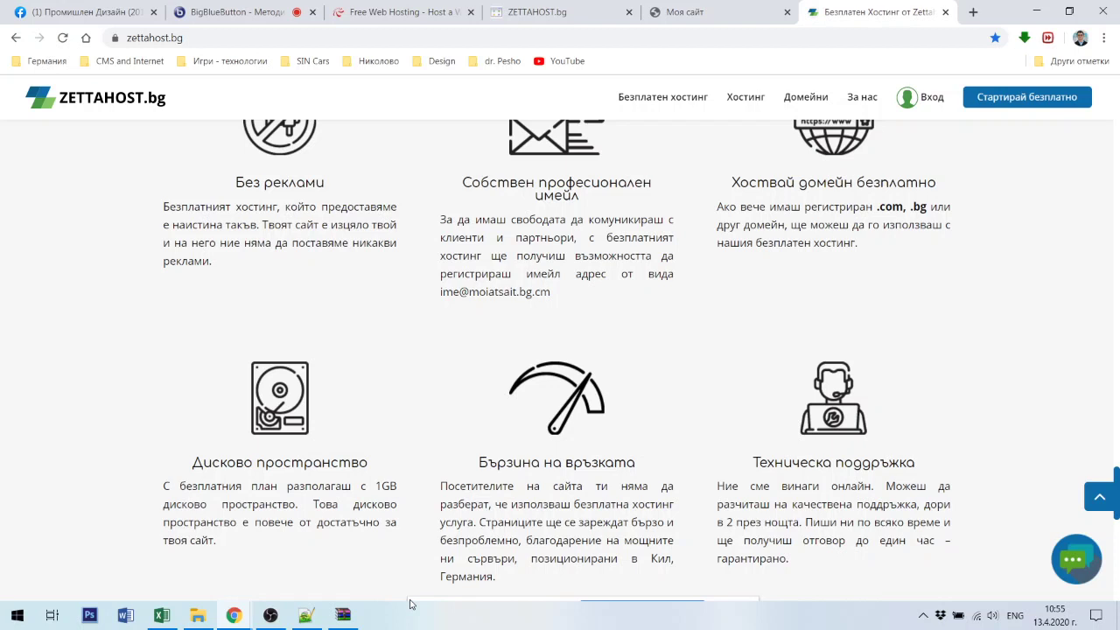
- Look over the local index.html page again down to its footer, then return to the Zettahost.bg home page
click(691, 12)
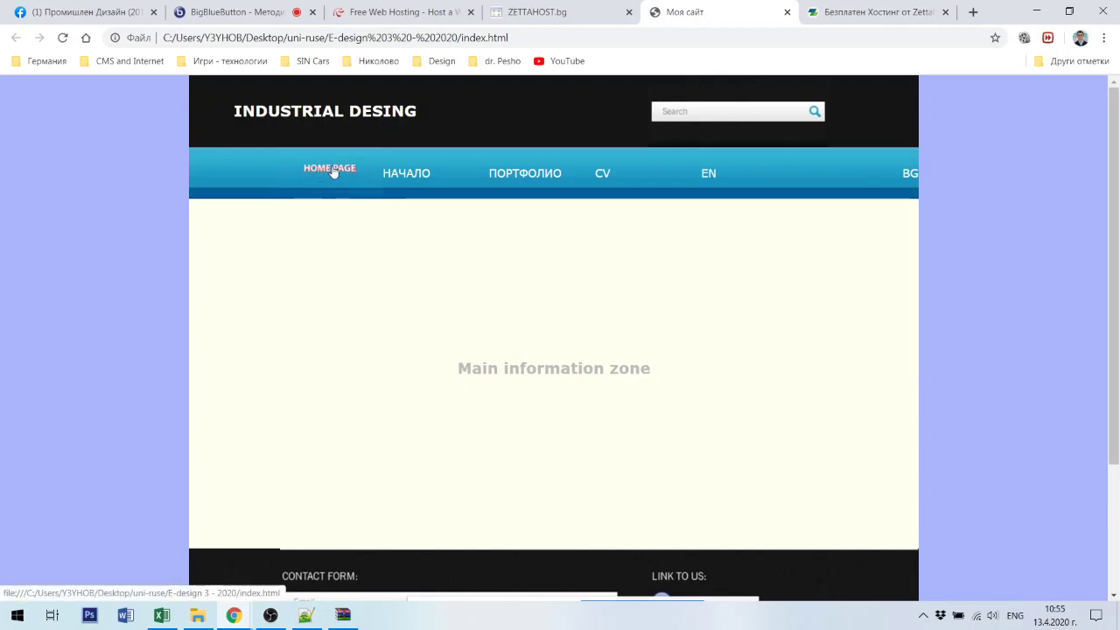
scroll(393, 385, down, 2)
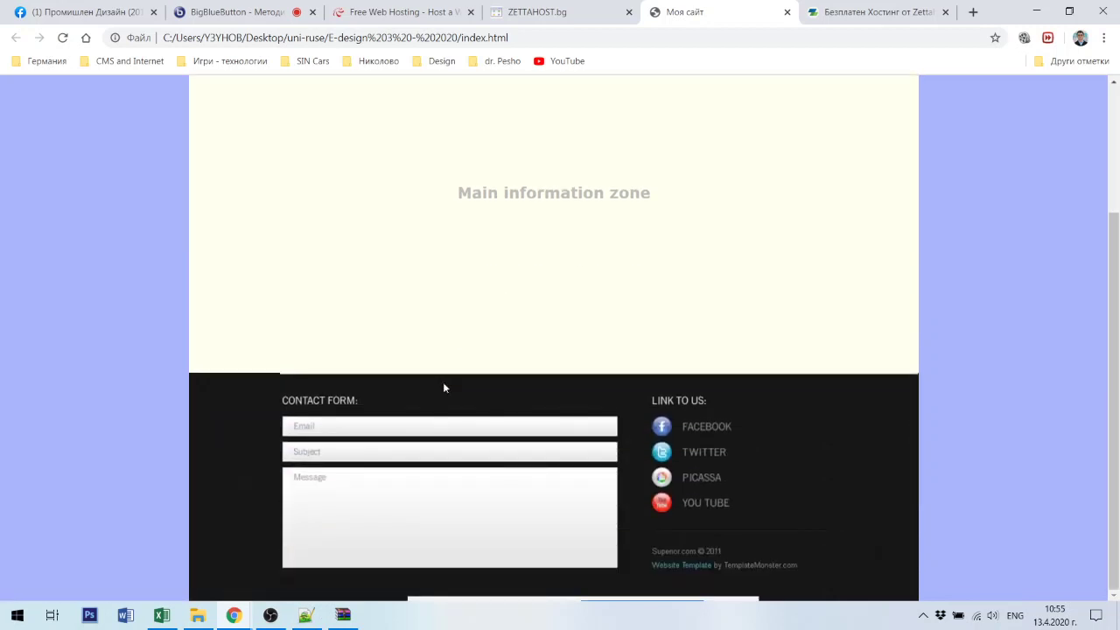
scroll(862, 407, up, 2)
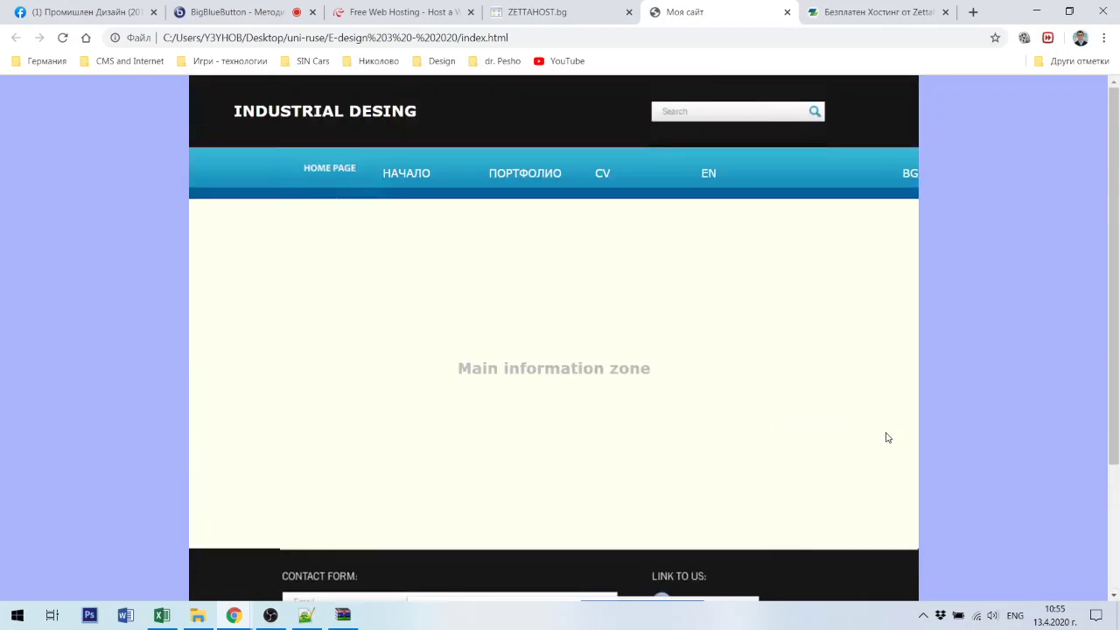
scroll(875, 460, down, 2)
scroll(554, 365, up, 2)
click(895, 14)
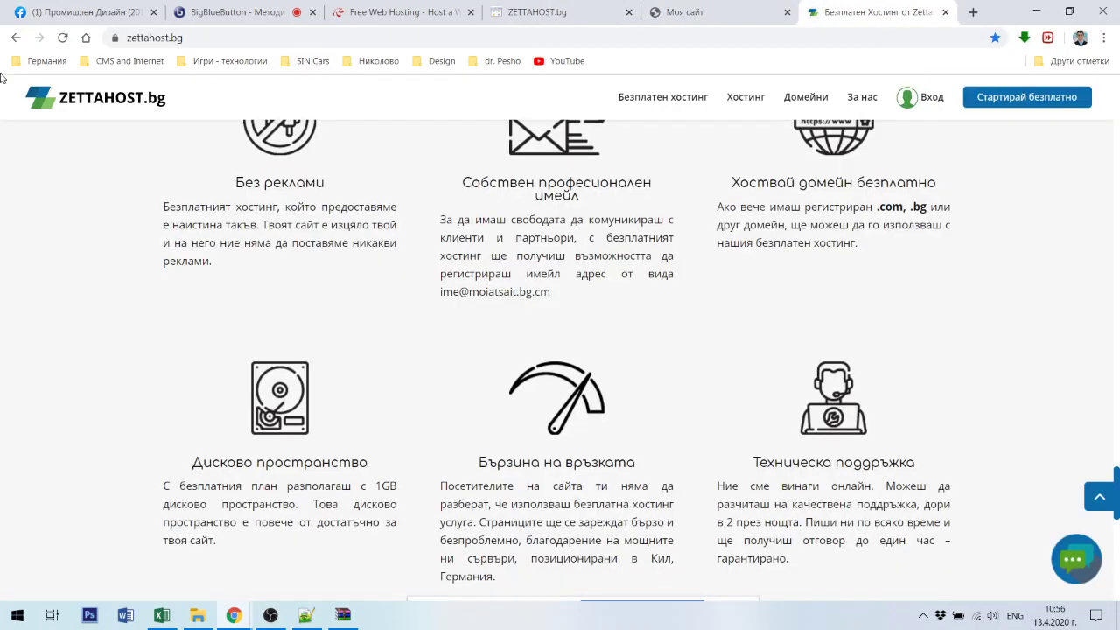